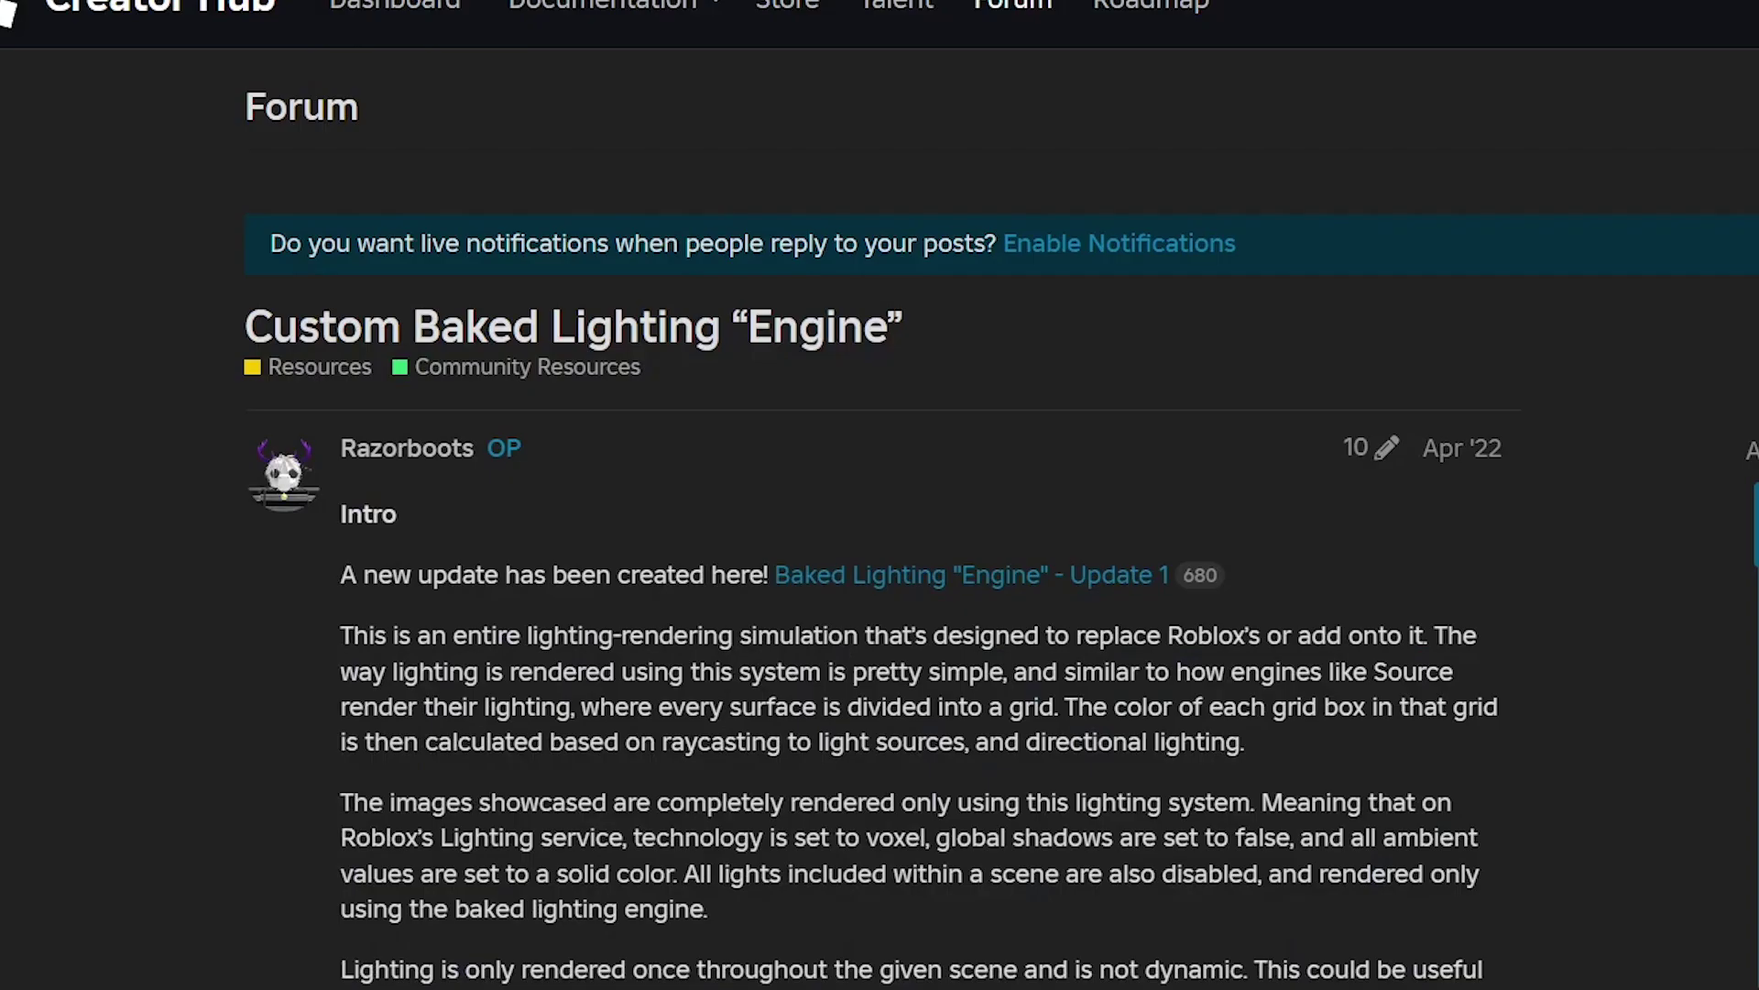
Read through the Custom Baked Lighting "Engine" forum post, including the lightmap render function parameters
scroll(917, 550, down, 15)
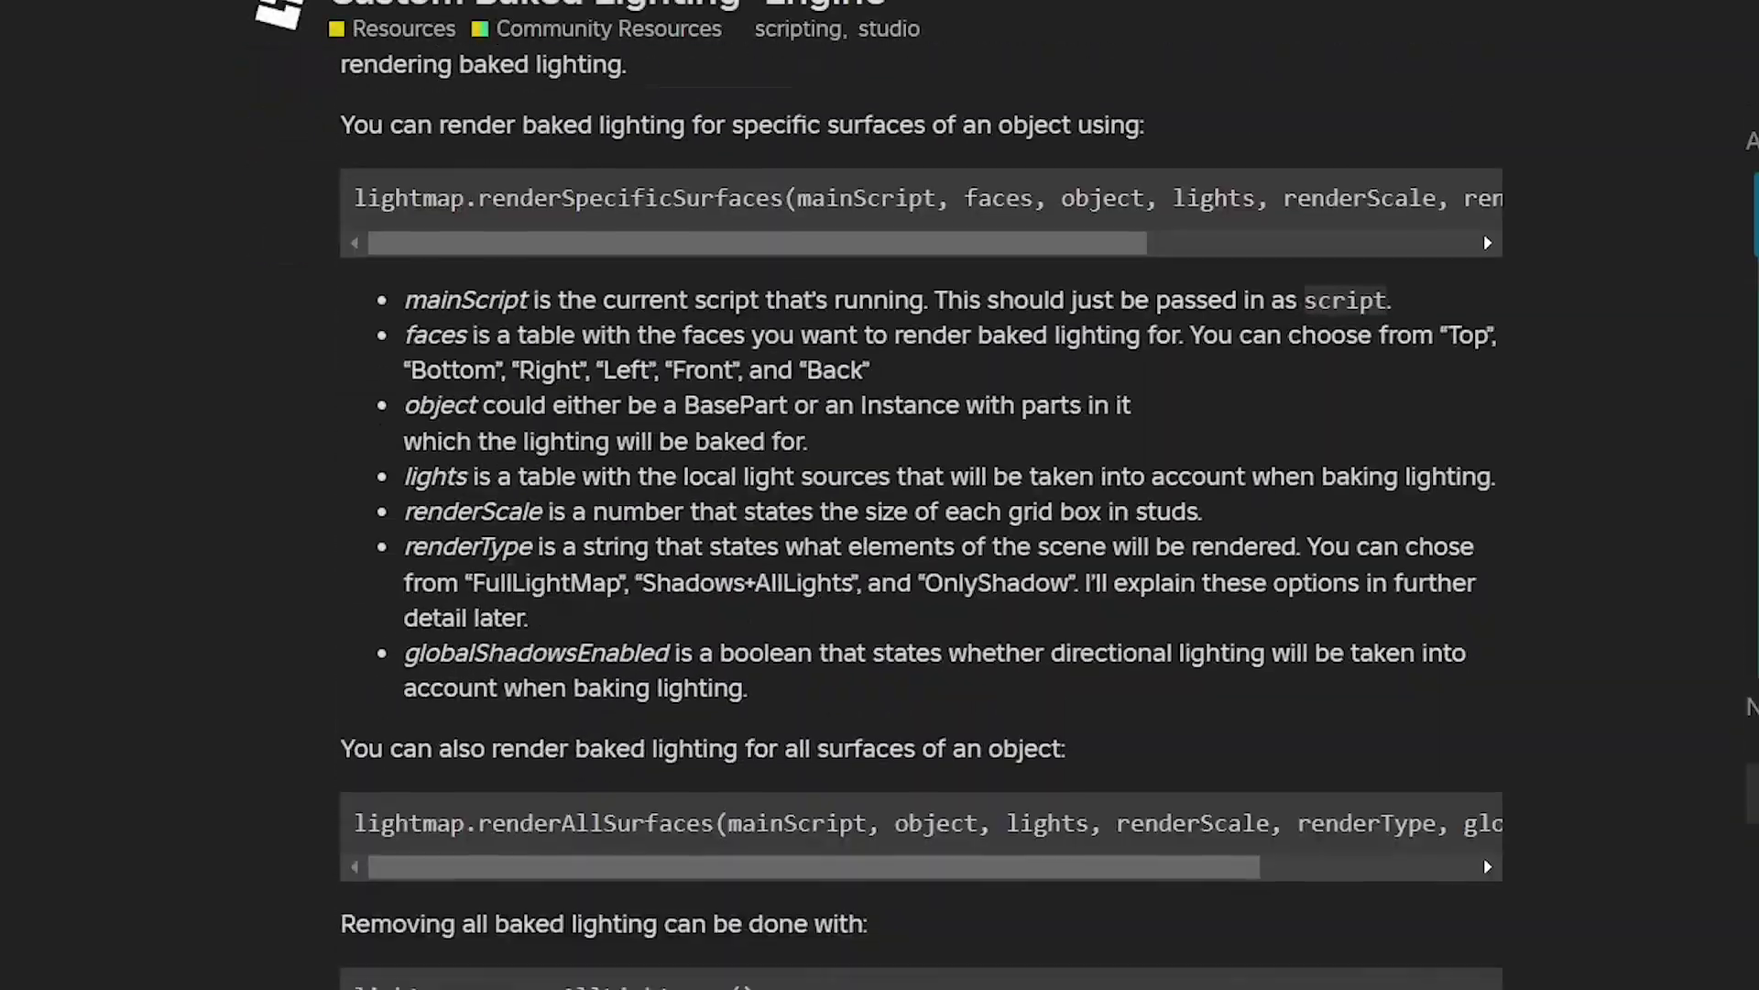
scroll(916, 550, down, 20)
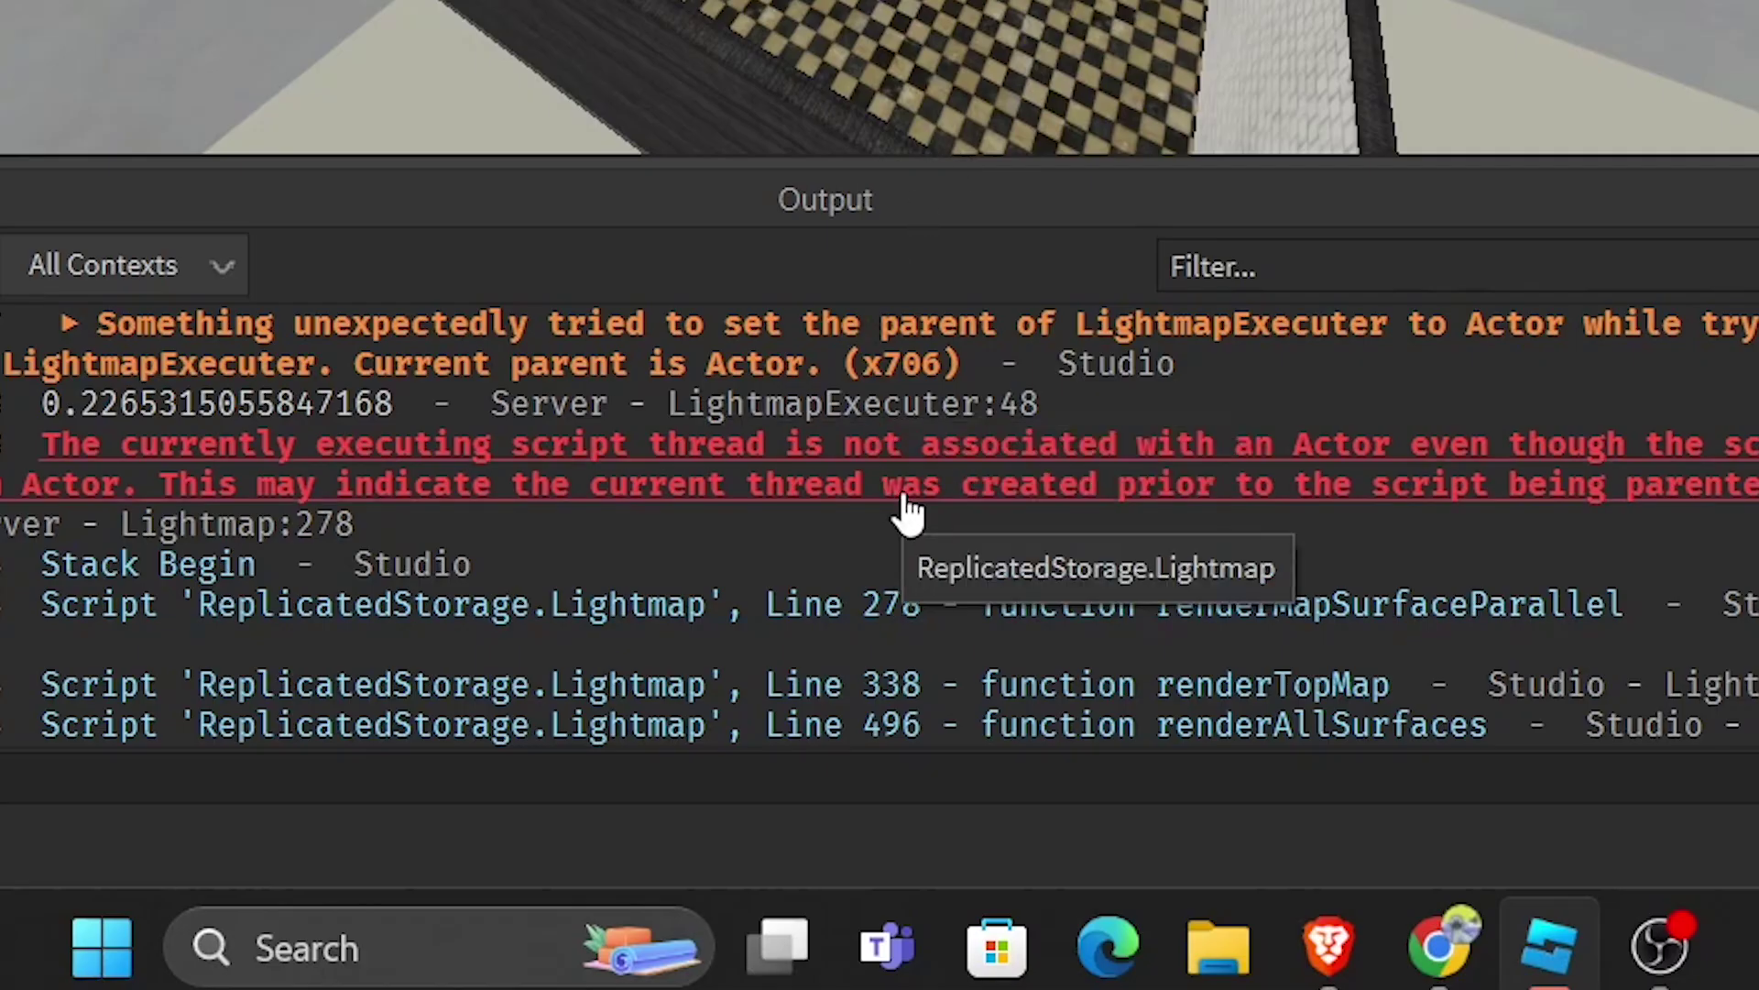
Open the Lightmap script at its error line and add actor.Parent = game.ServerScriptService below the actor's creation in renderMapSurfaceParallel
click(907, 499)
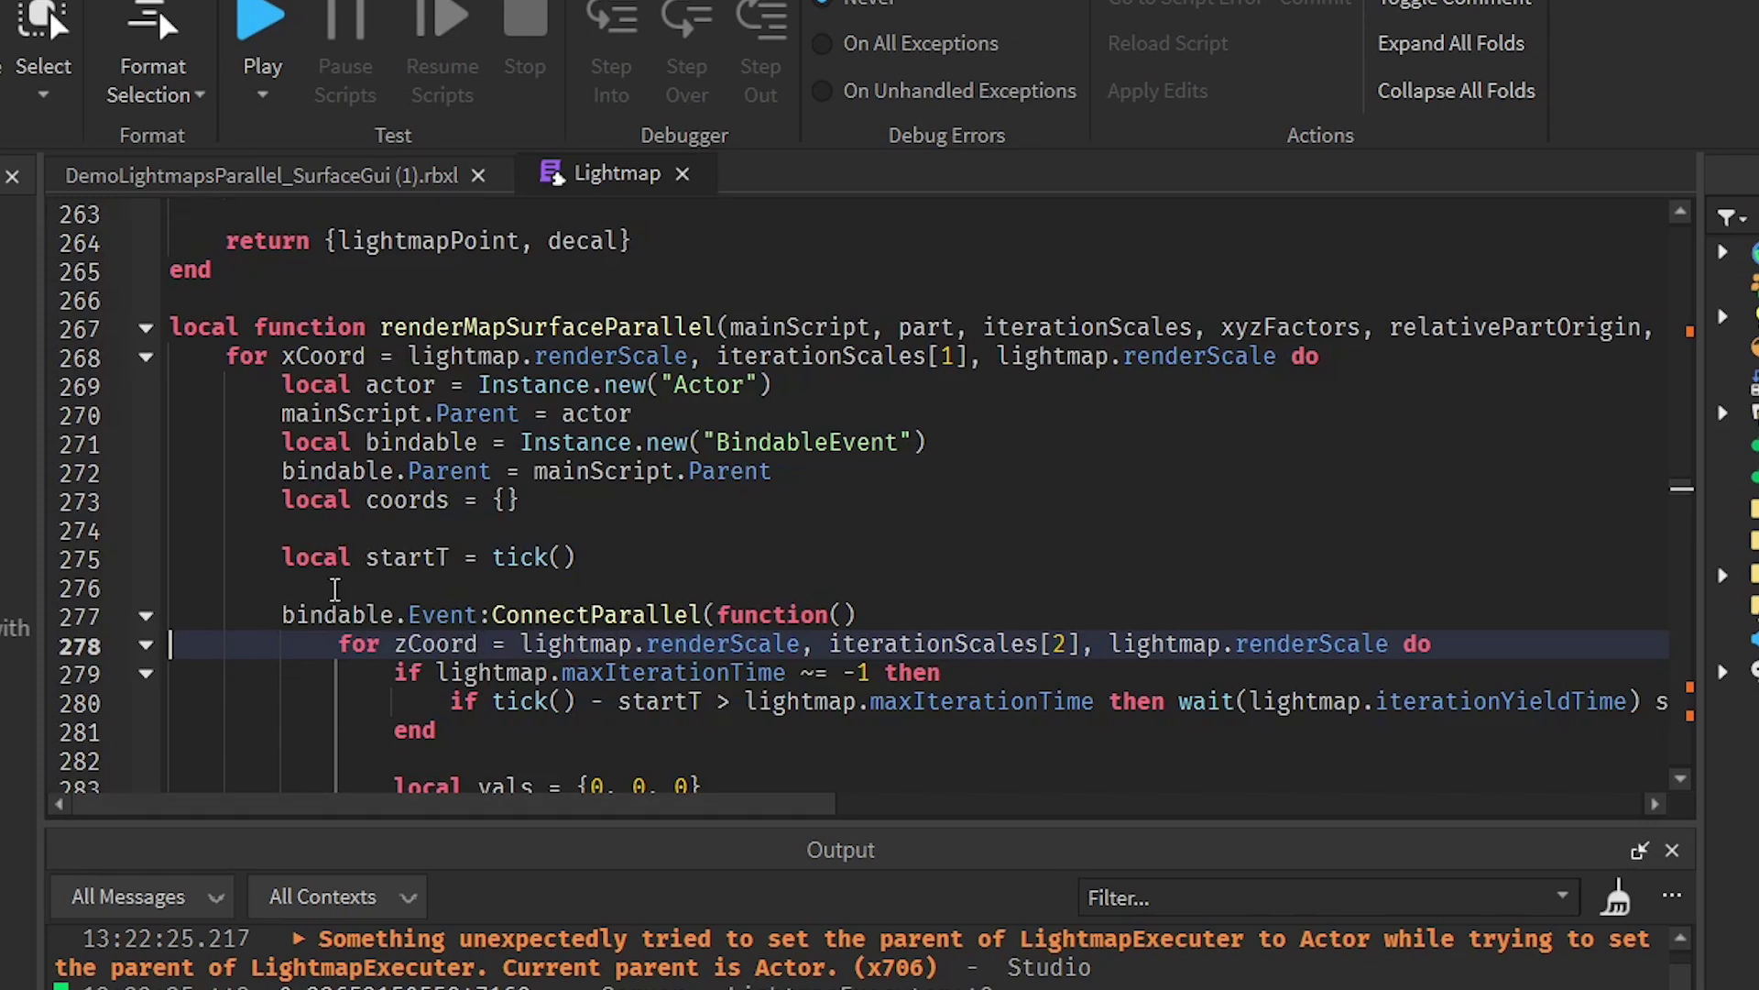
double_click(333, 616)
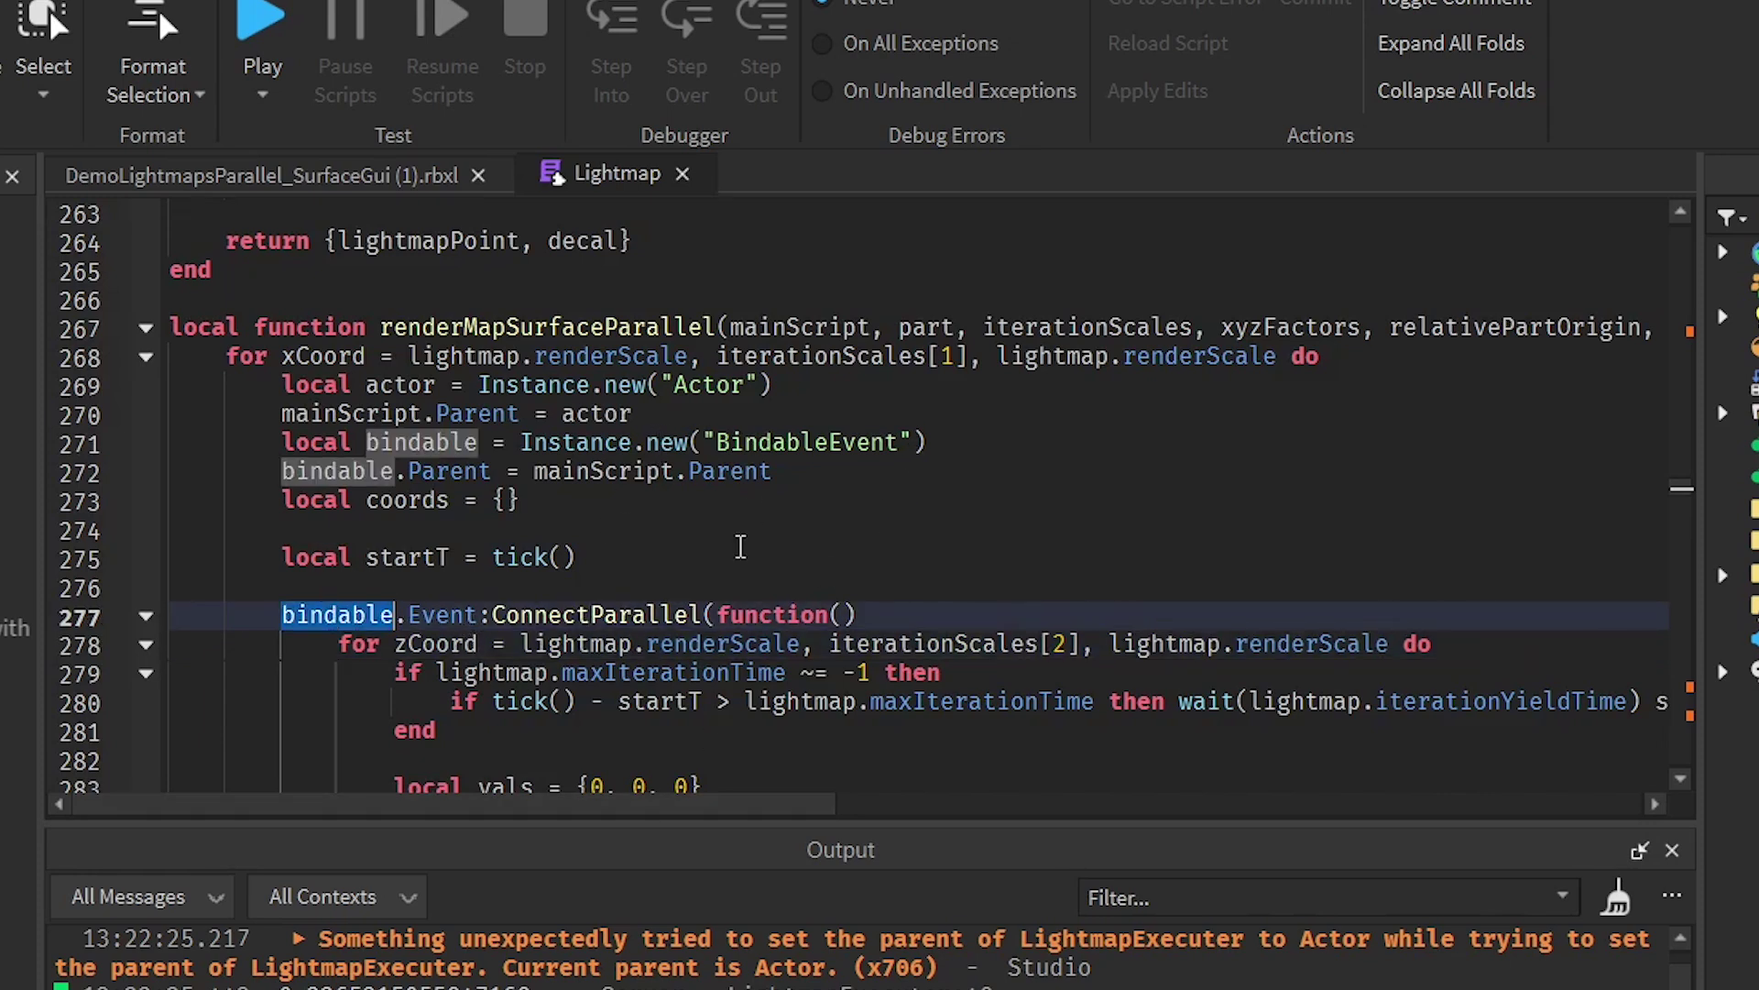
click(852, 385)
key(Return)
text(act)
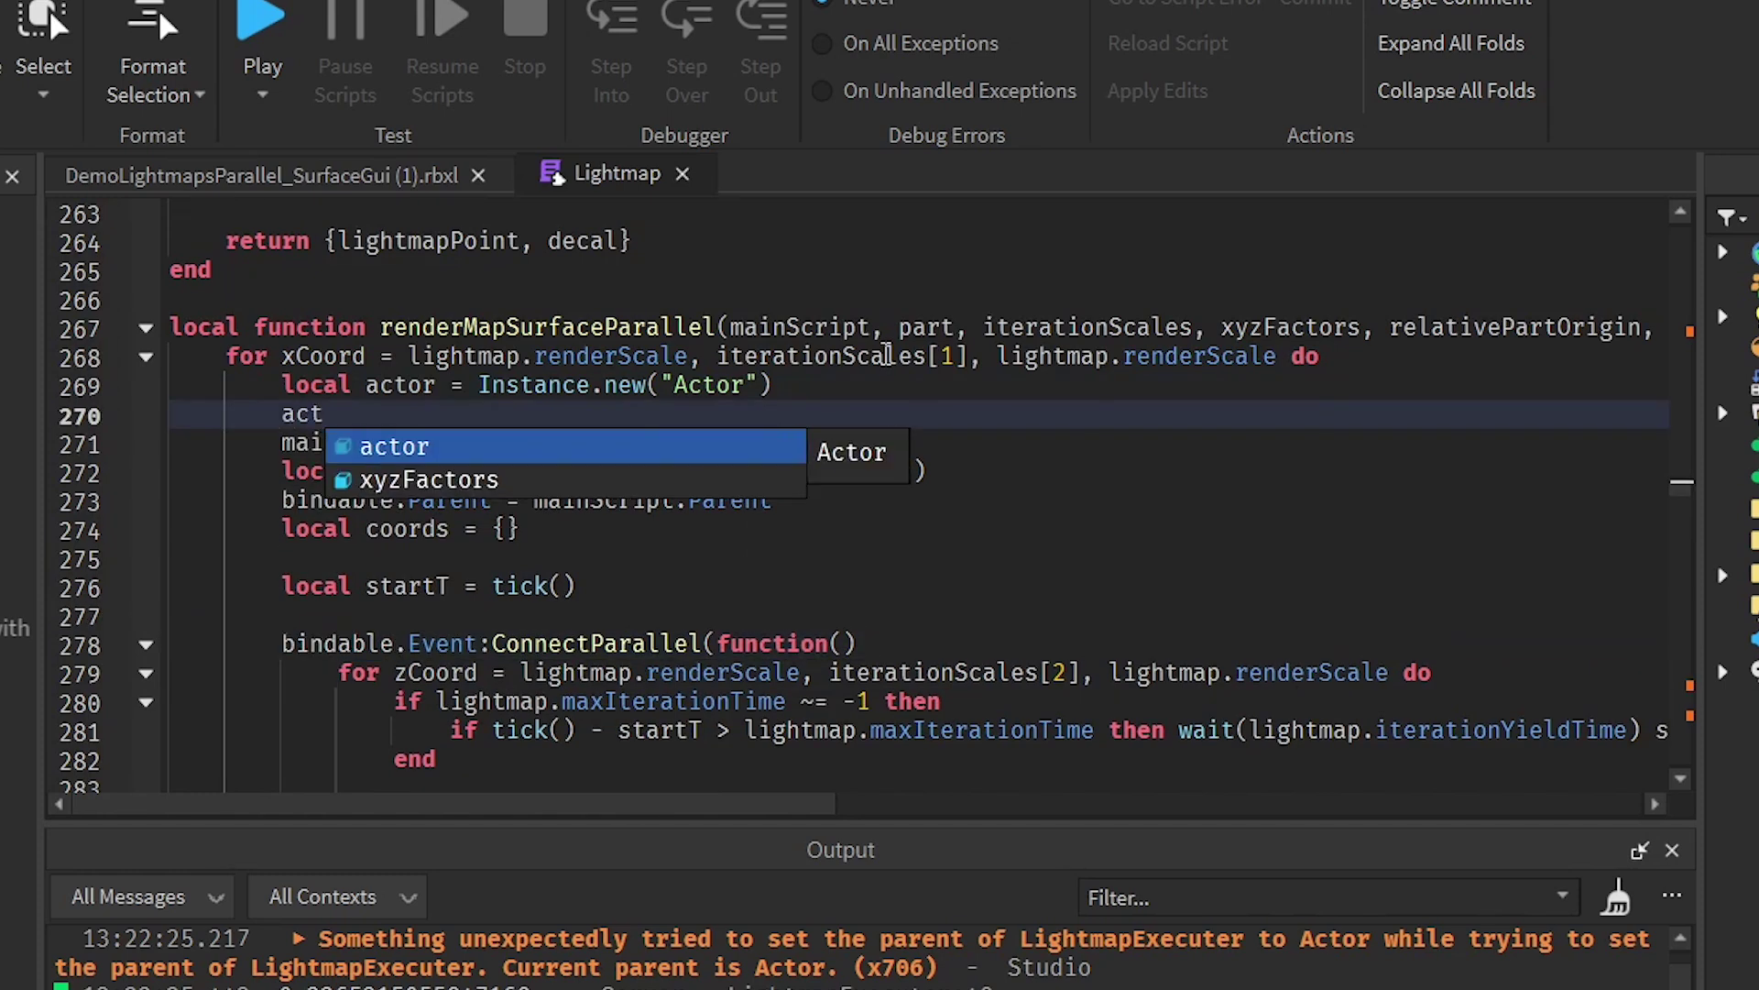
text(or.Parent)
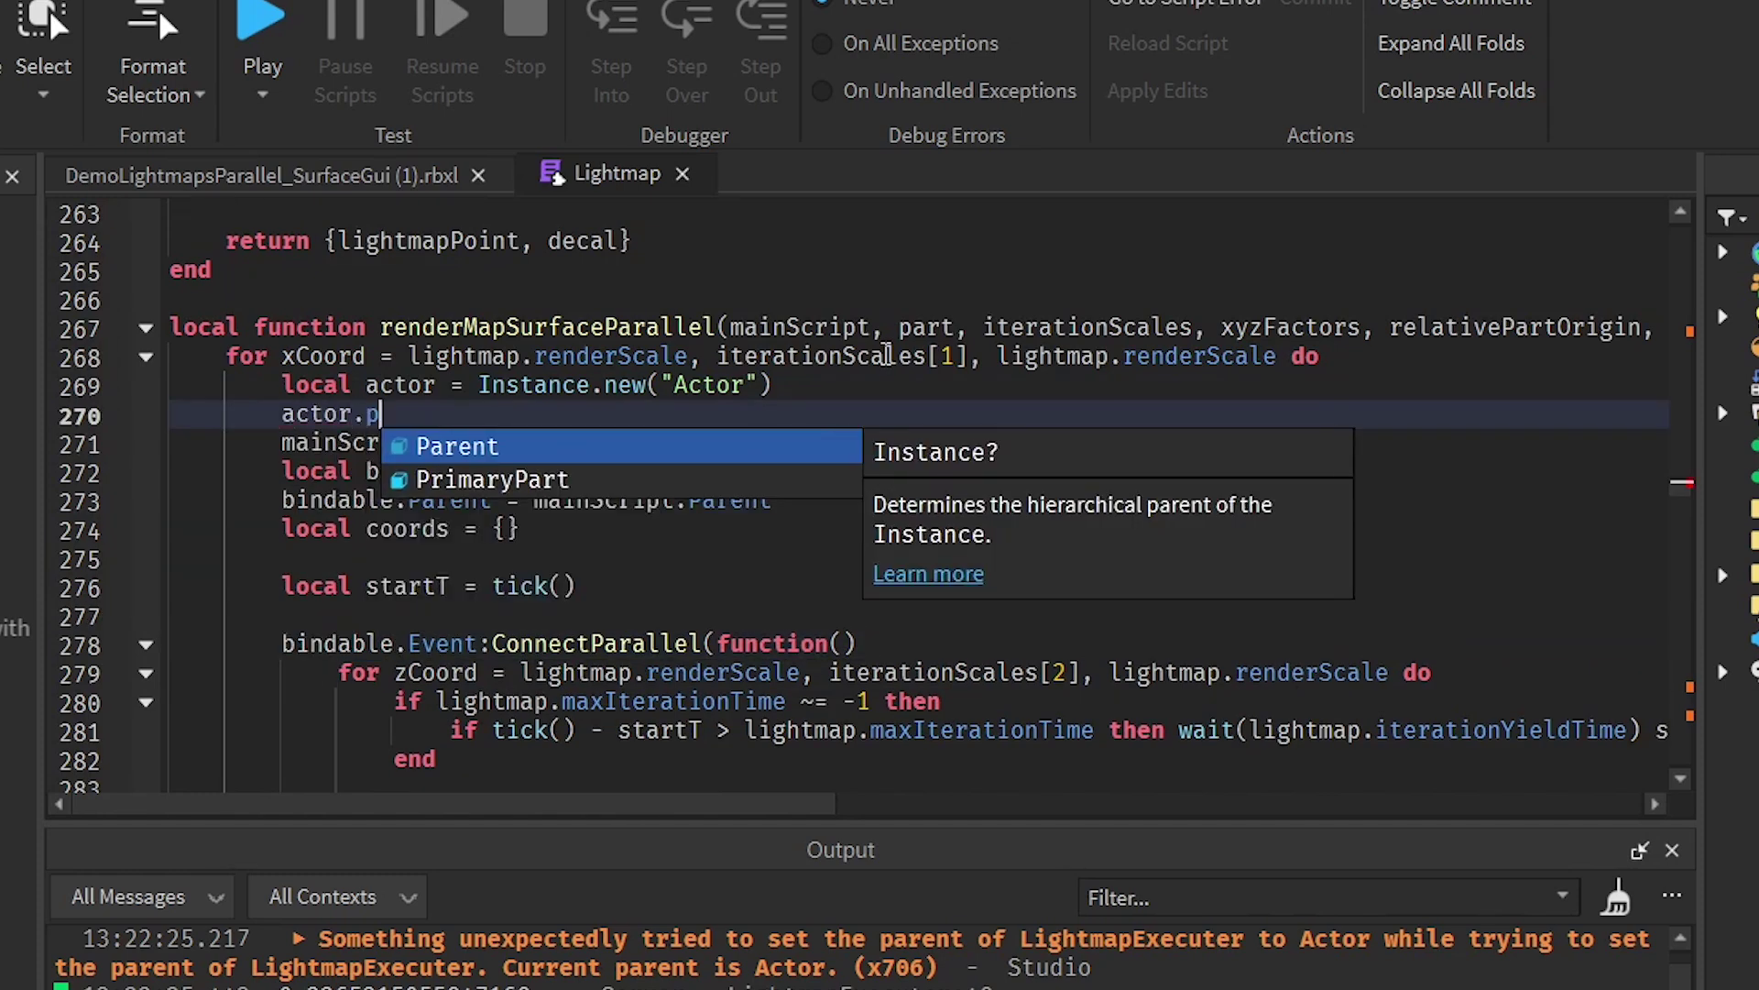
text( = game.ServerScriptService)
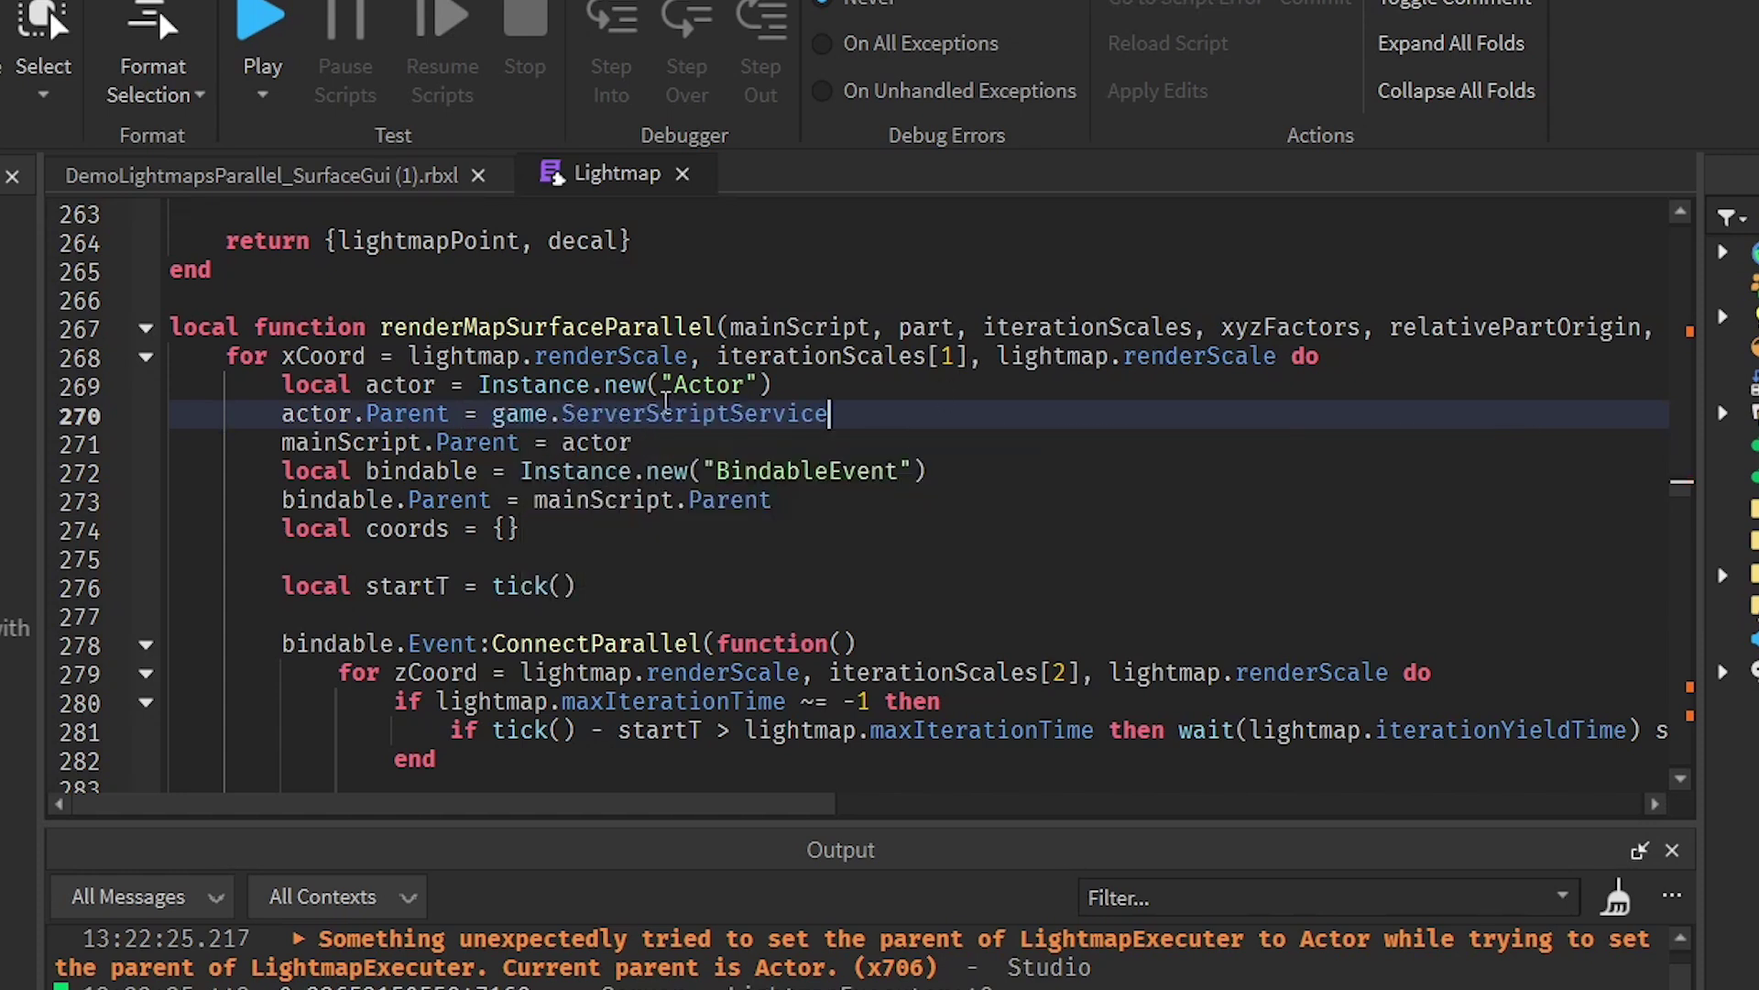
Start a playtest of the demo place and walk the character through the room to the red-lit crates
click(286, 174)
click(1044, 18)
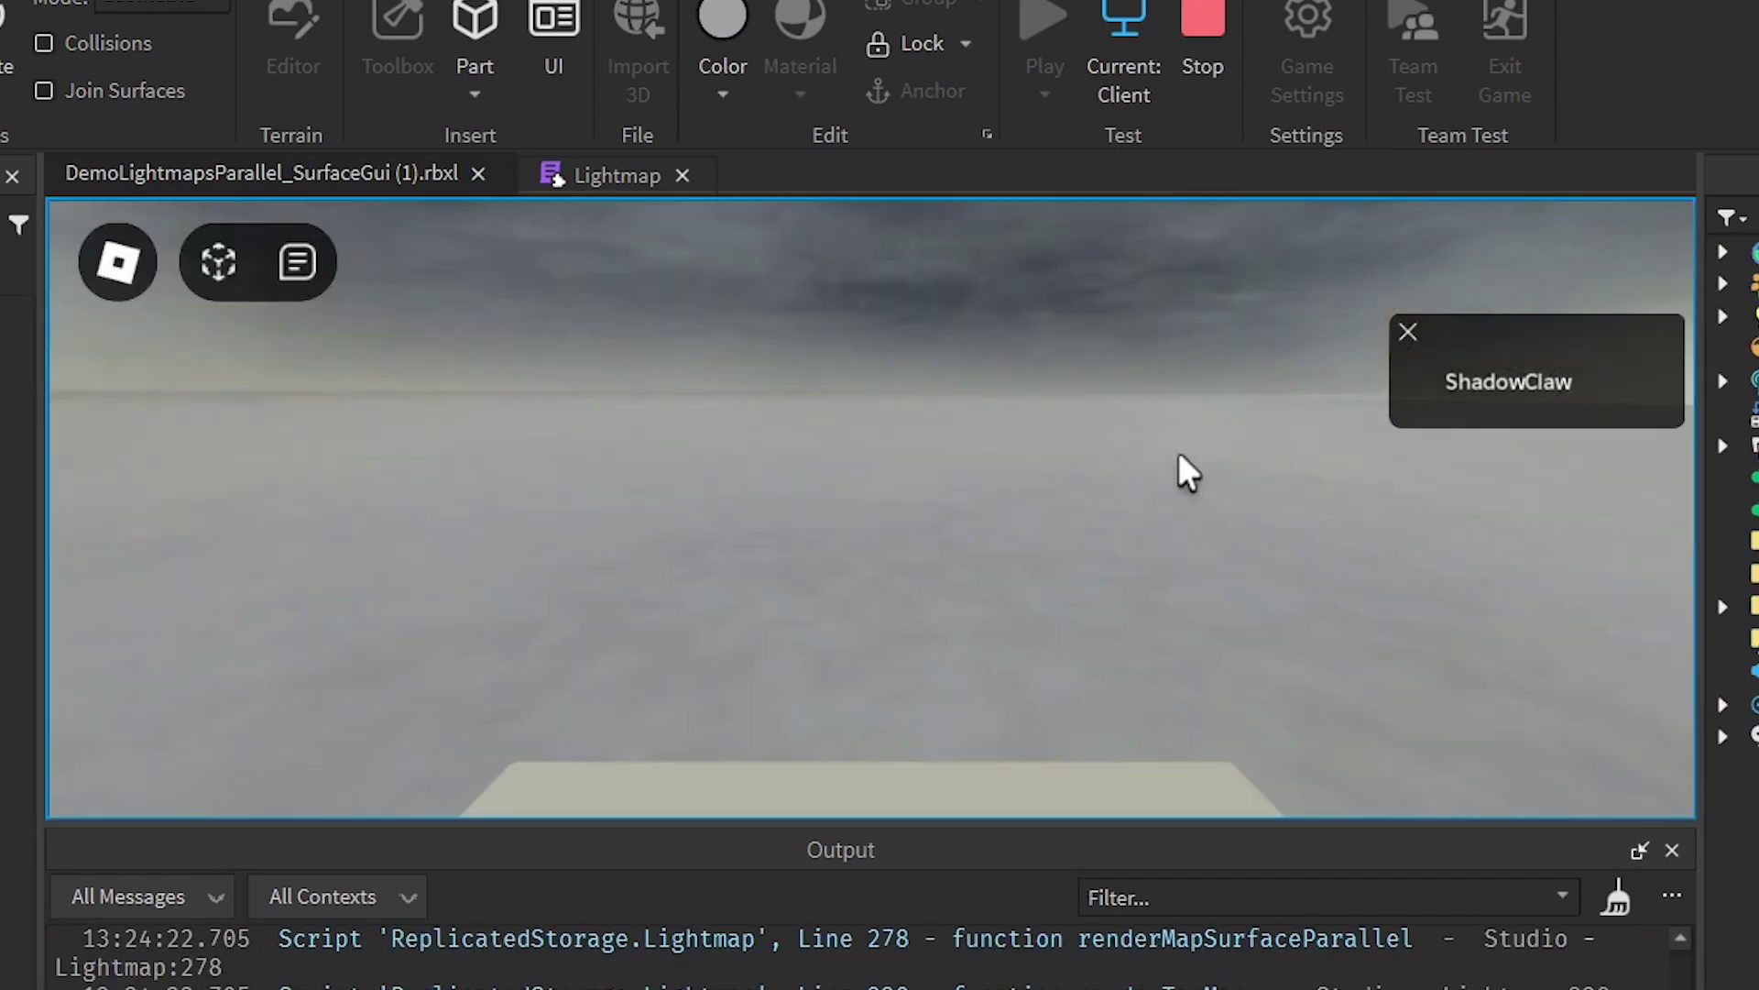
key(w)
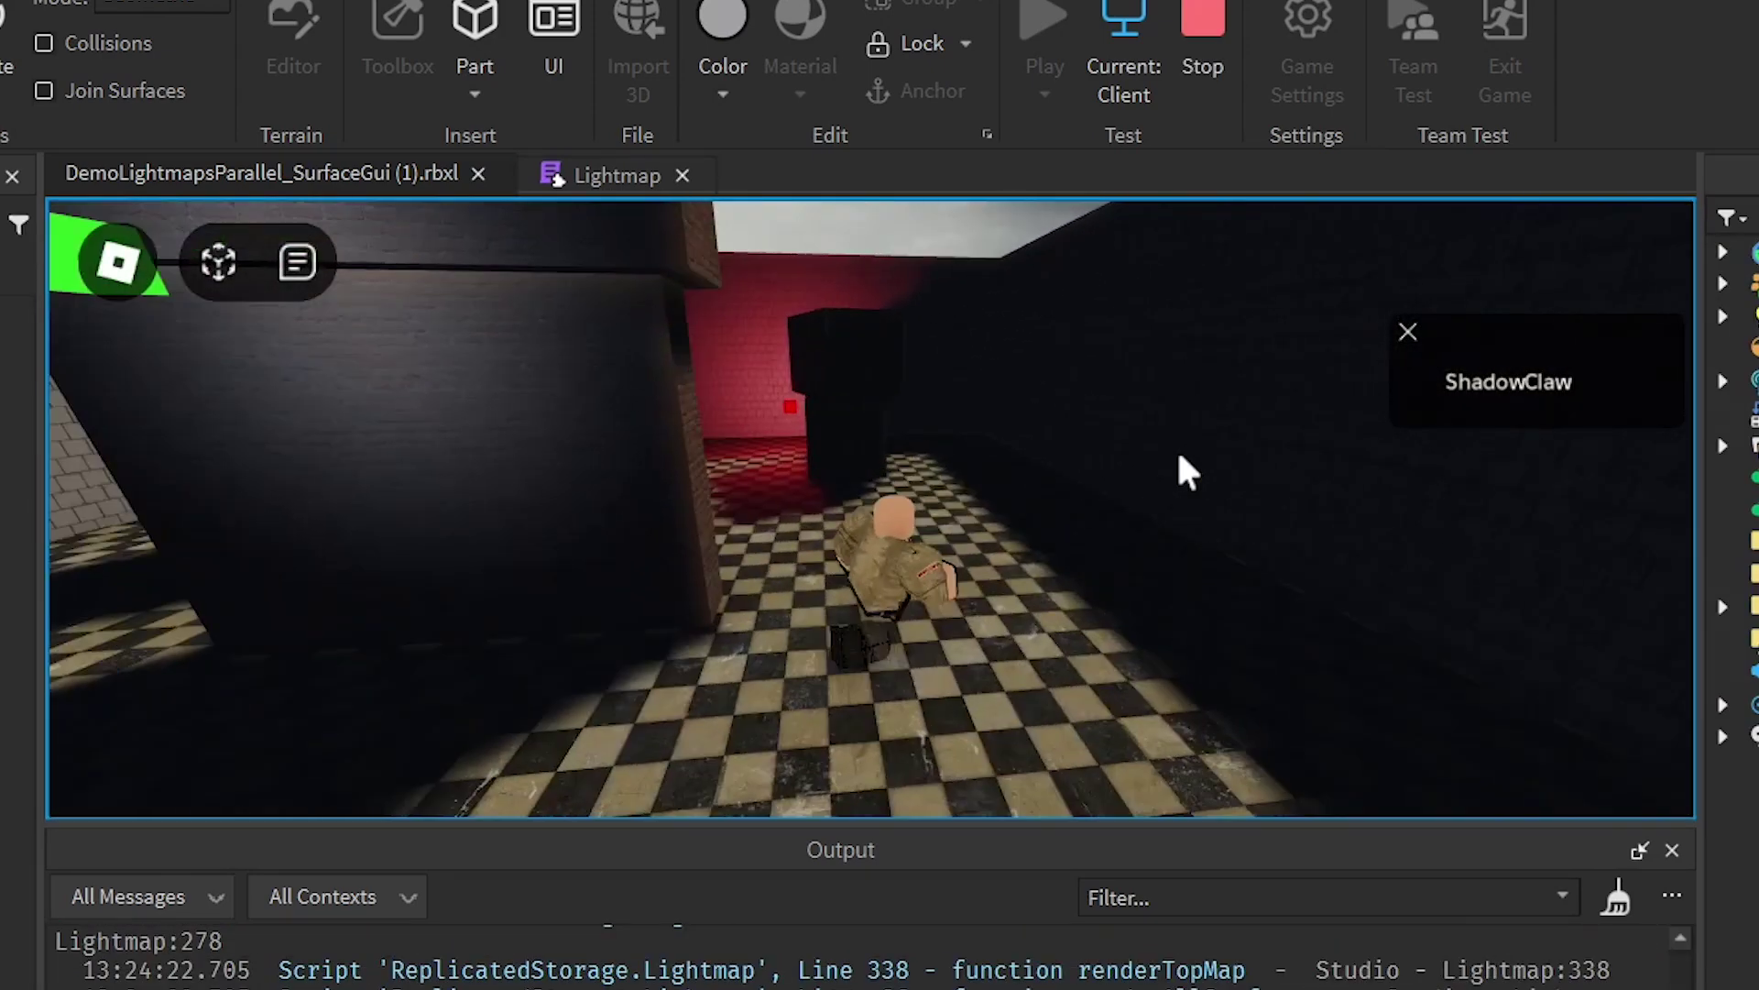
key(s)
right_drag(1180, 456, 1091, 456)
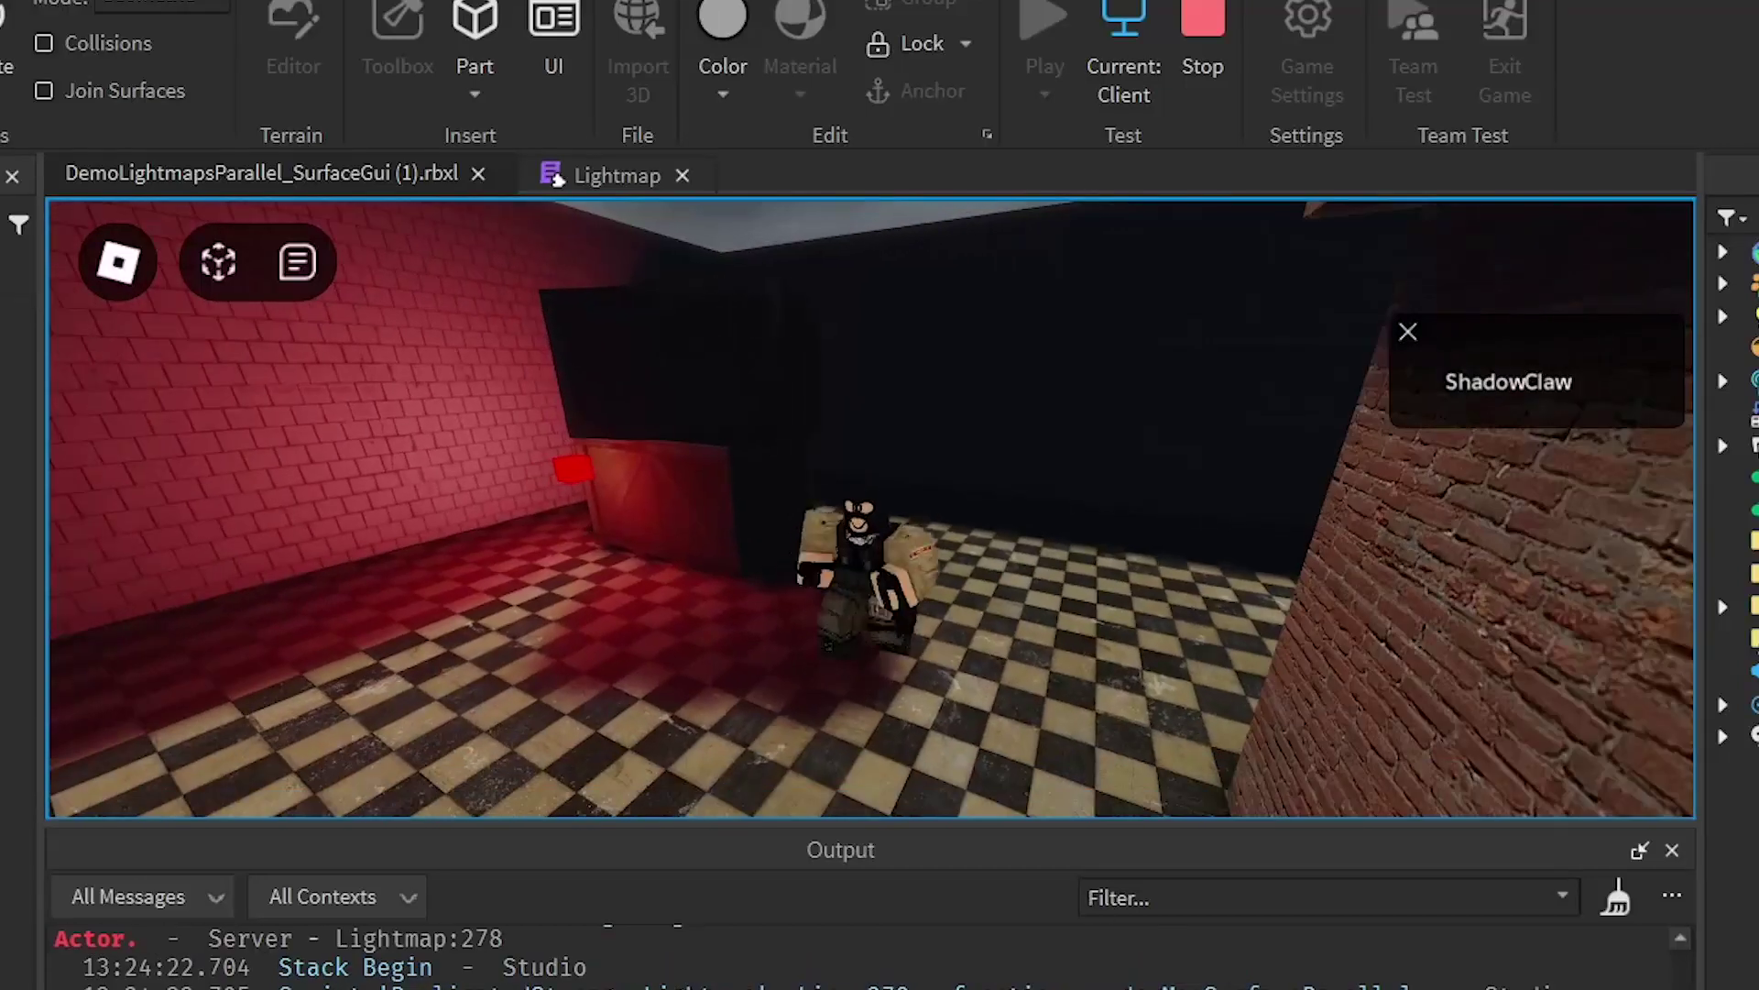
key(w)
right_drag(1145, 739, 1034, 739)
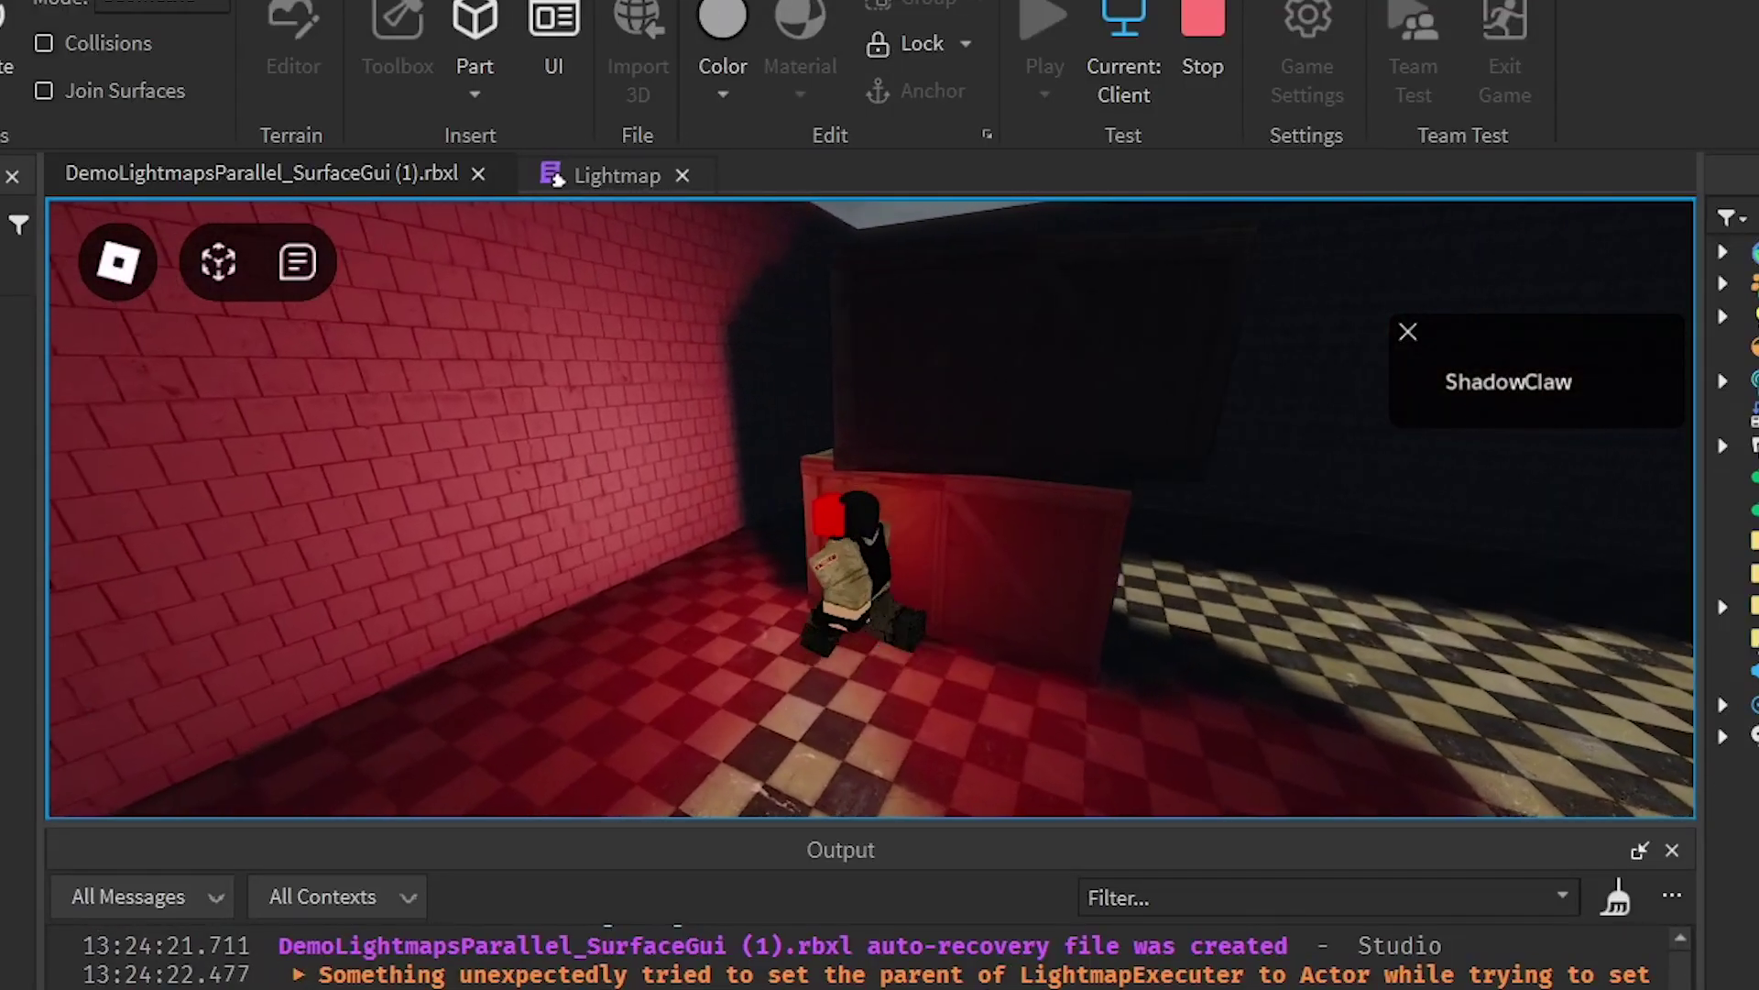
key(s)
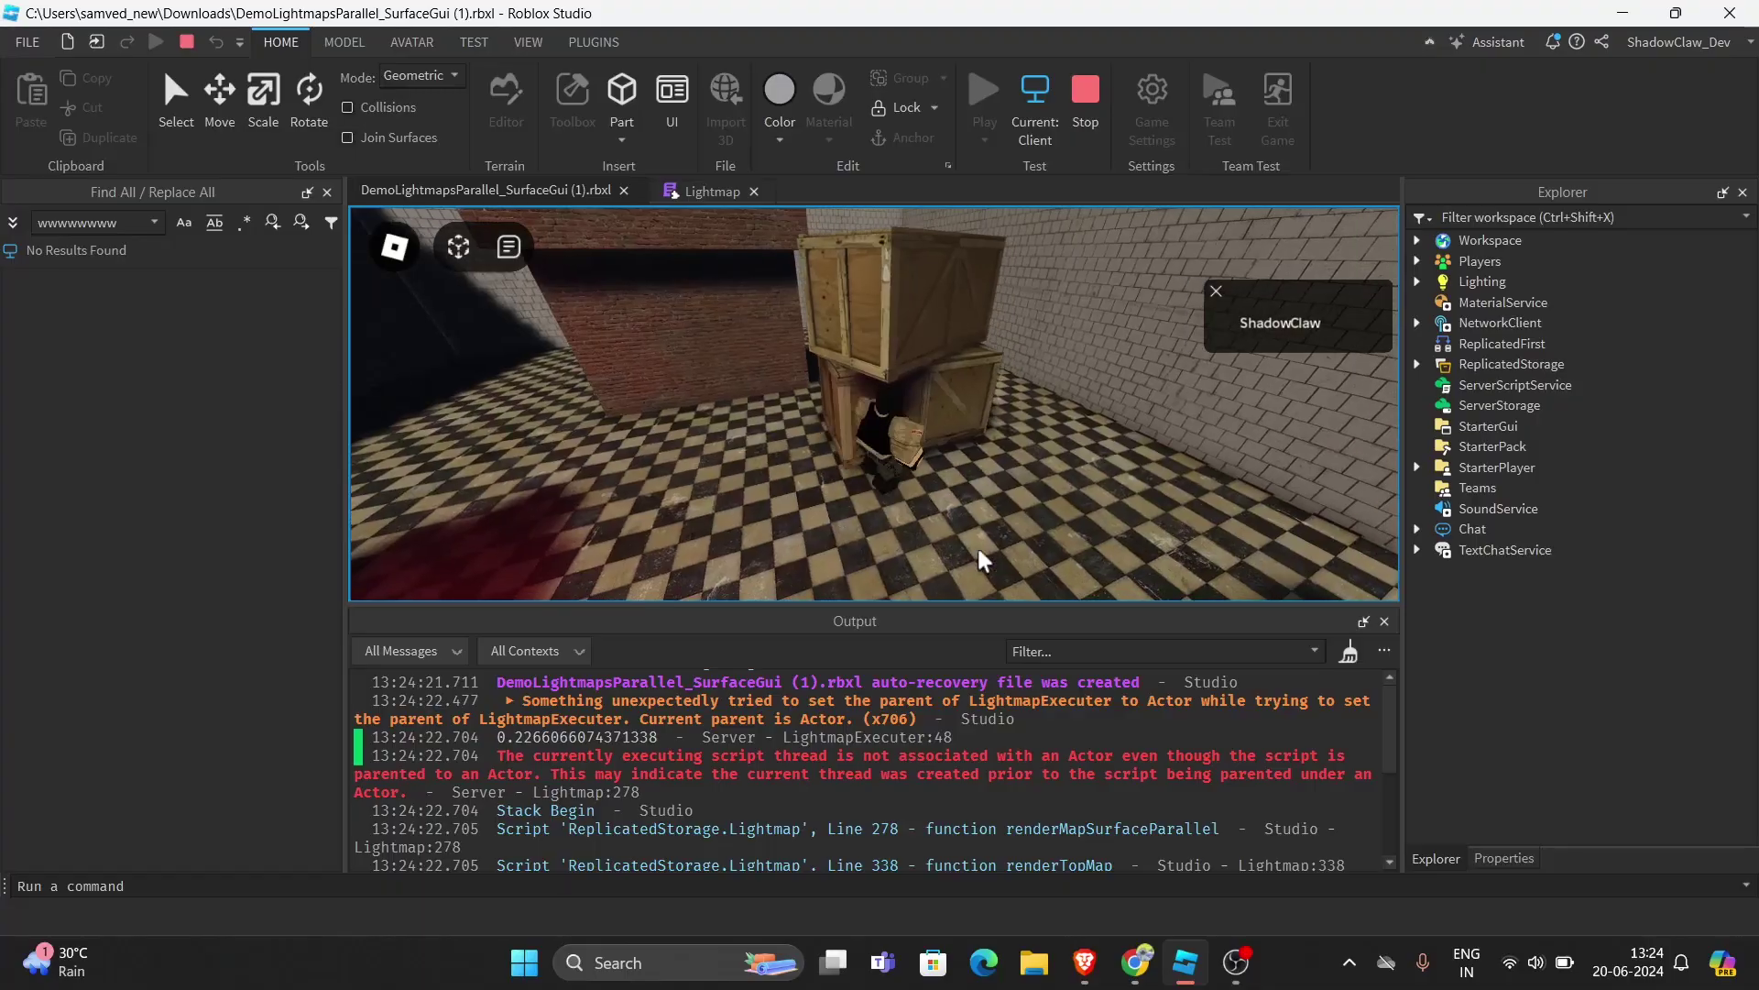
Walk and jump the character around the unlit wooden crates to examine the baked shadows across the checkered floor
key(space)
right_drag(1036, 739, 944, 739)
key(w)
key(space)
key(w)
right_drag(978, 550, 923, 549)
key(space)
key(w)
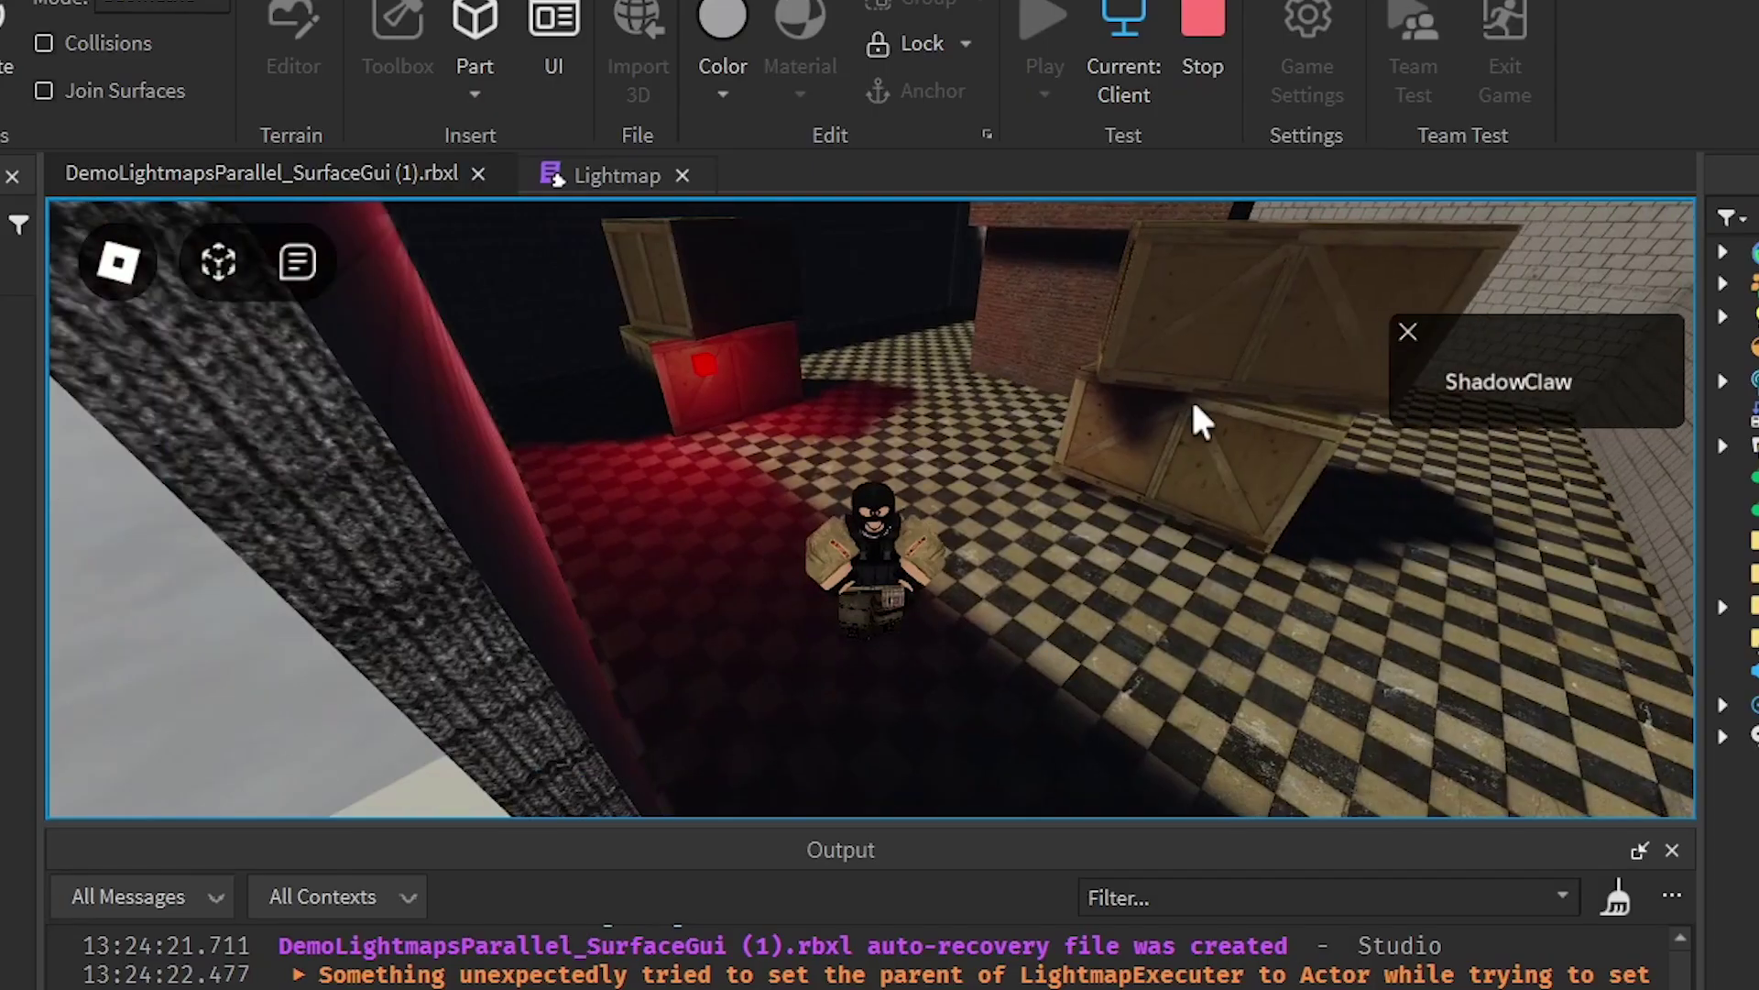
Enter first-person view and circle the red-lit crate to examine the baked light and shadows on its sides
right_drag(1194, 396, 1111, 378)
scroll(1194, 397, up, 8)
key(w)
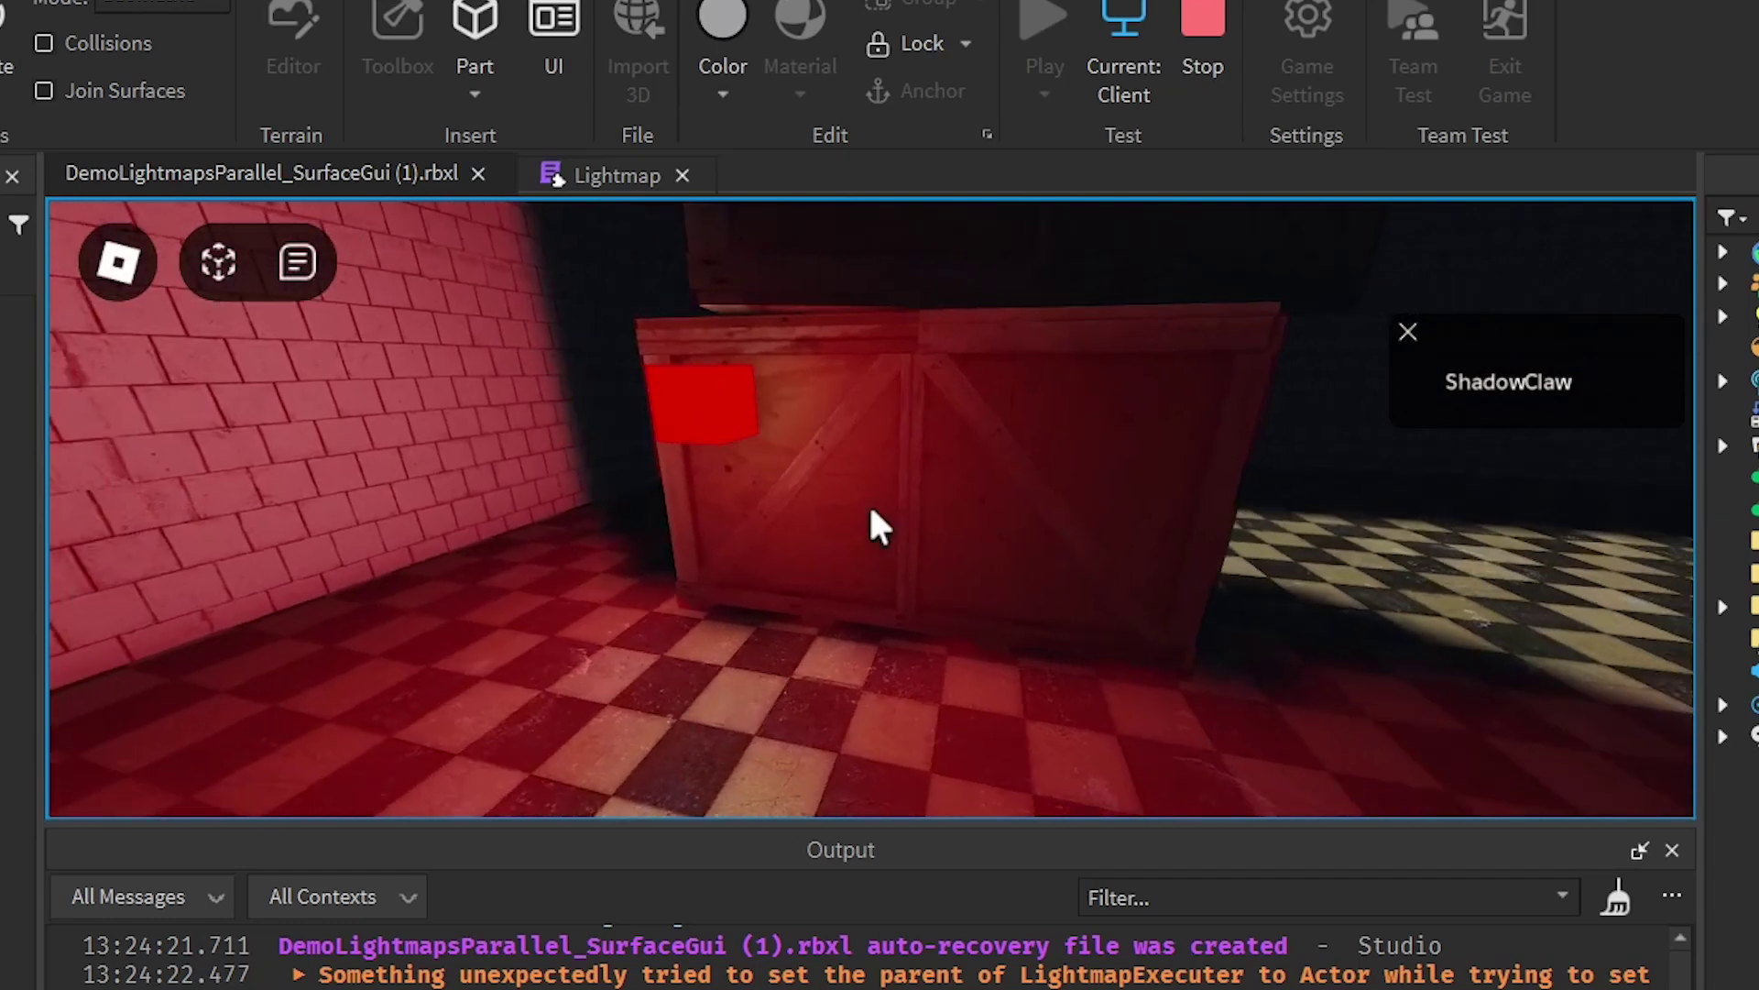
key(a)
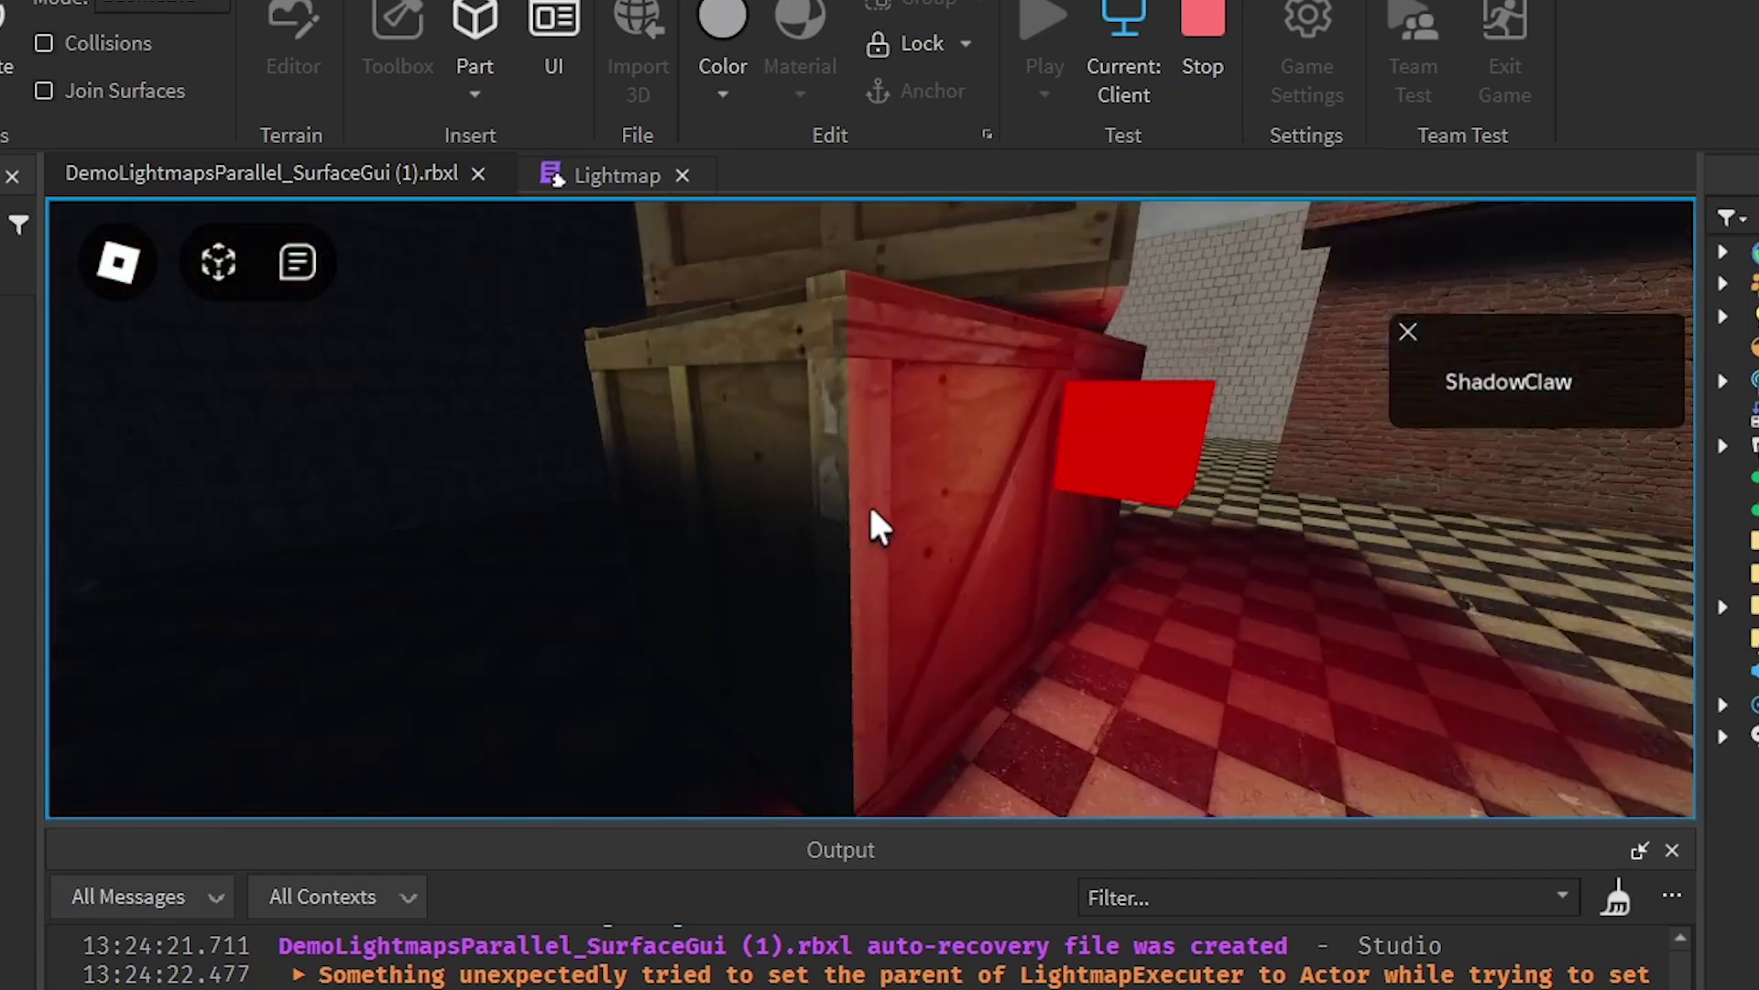
key(a)
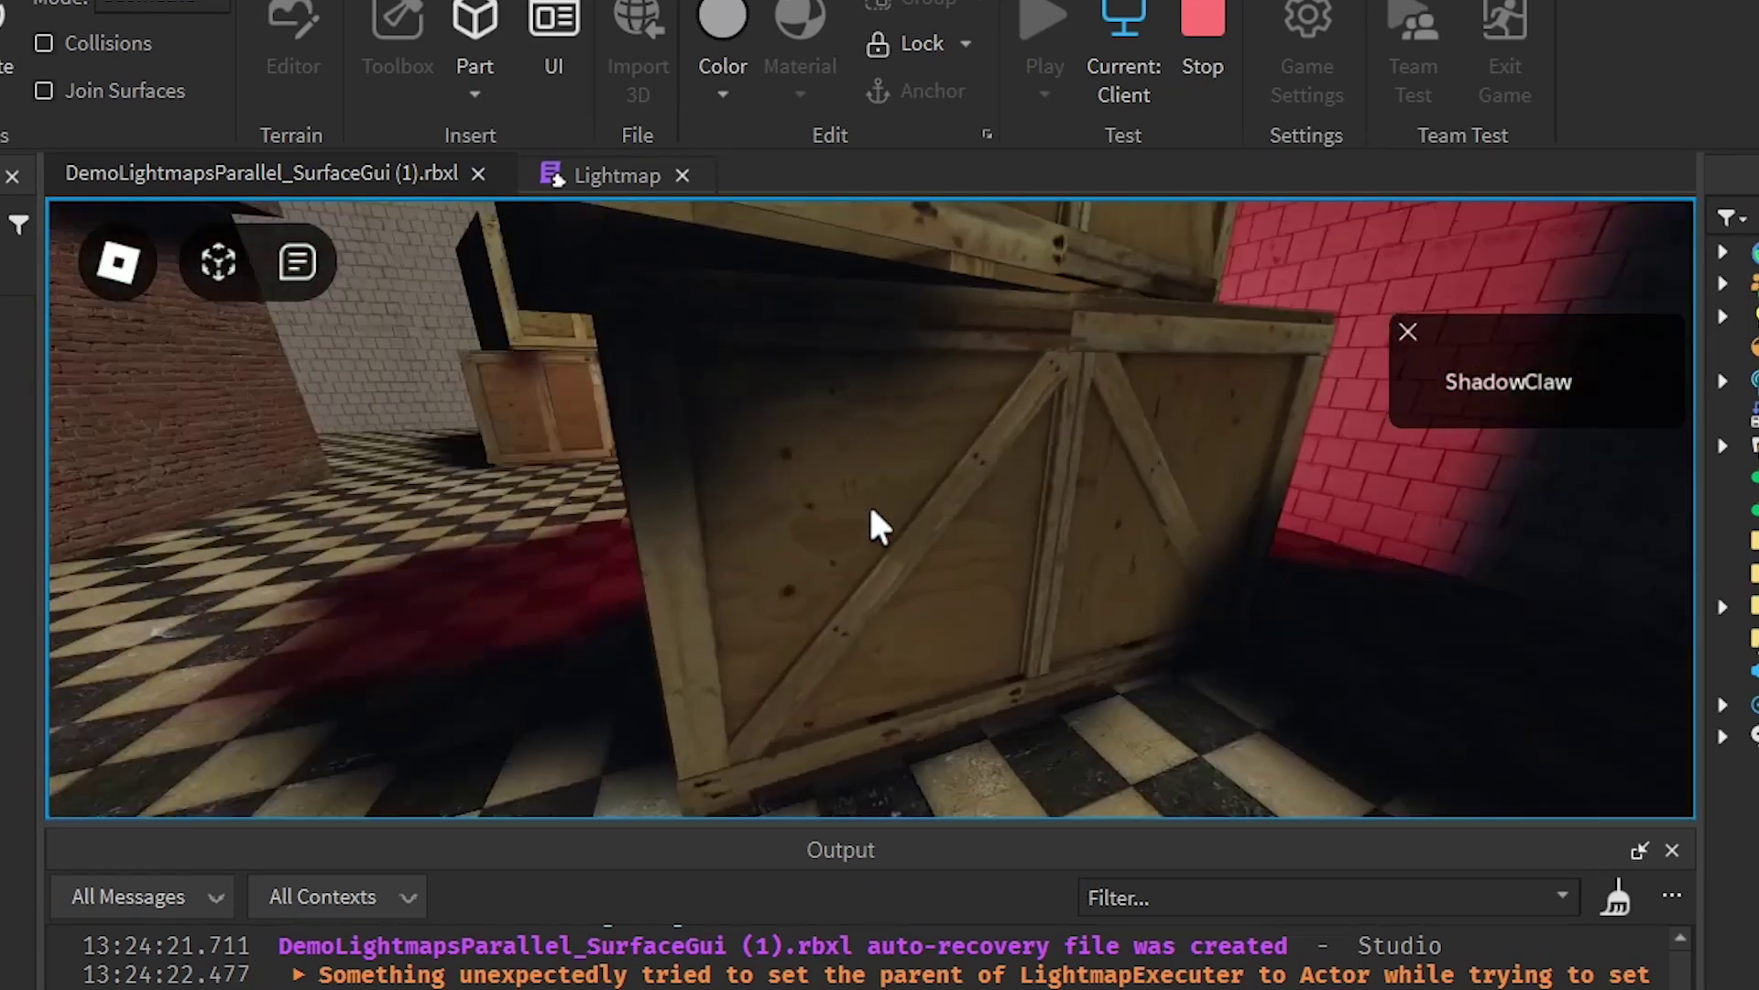
key(a)
key(d)
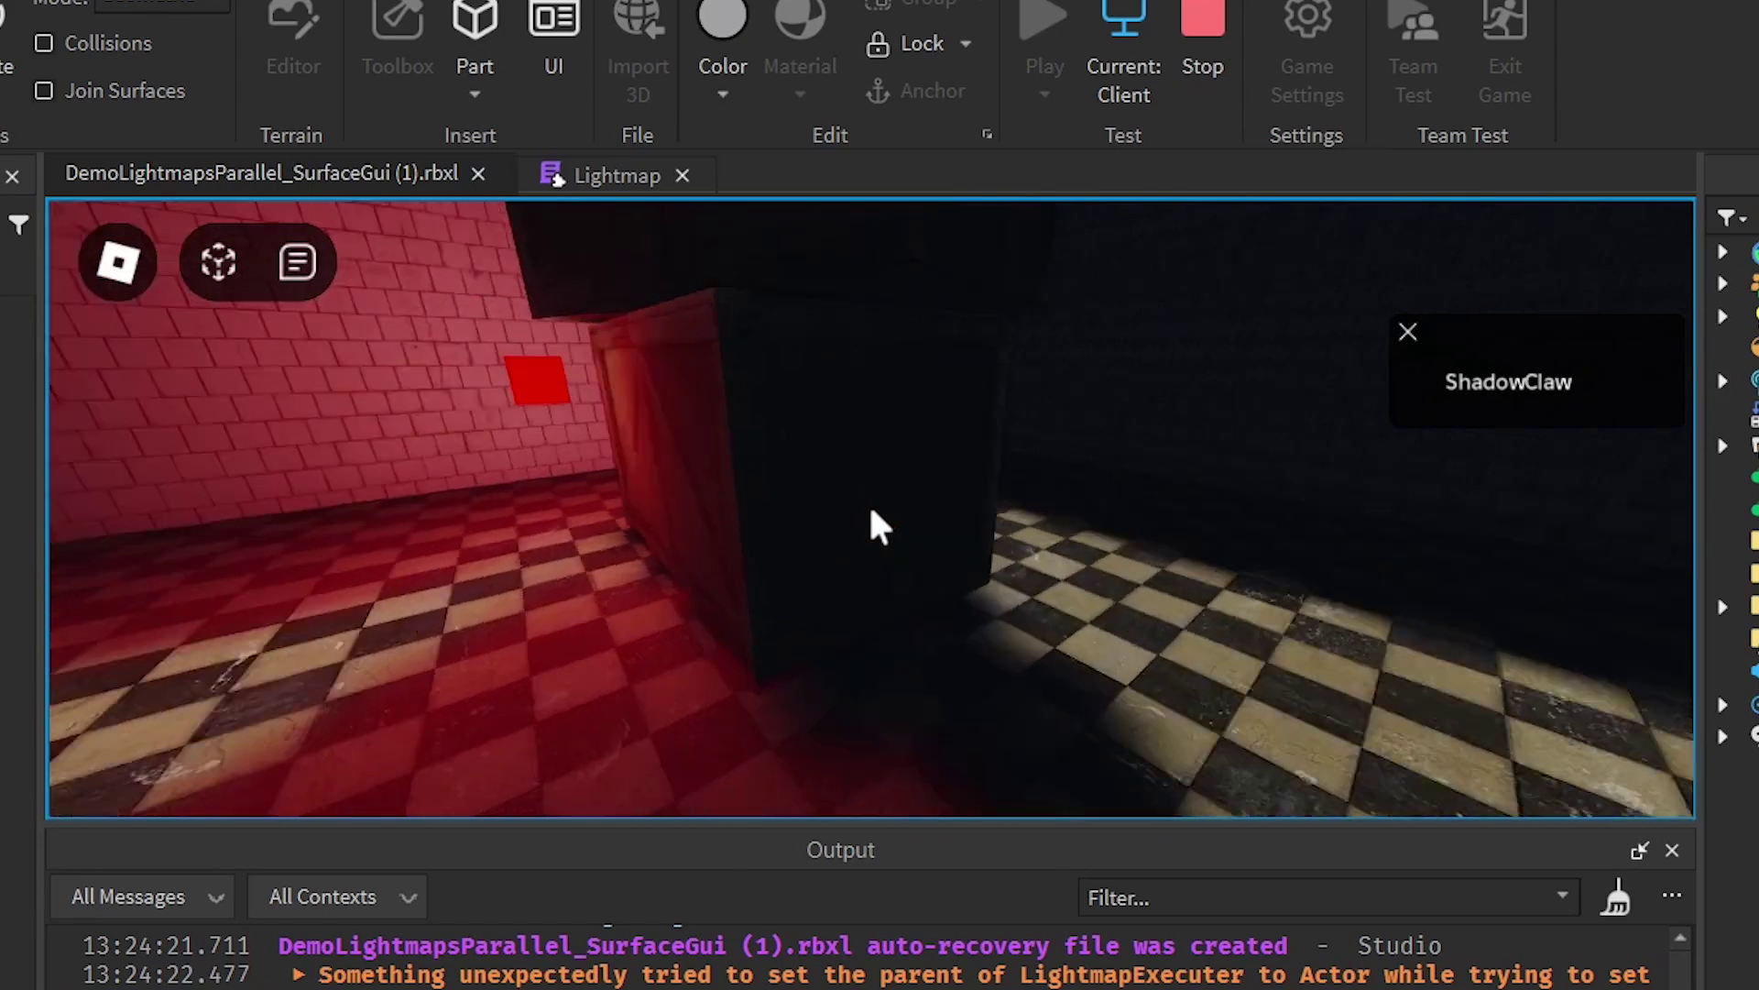
key(a)
key(s)
key(d)
key(w)
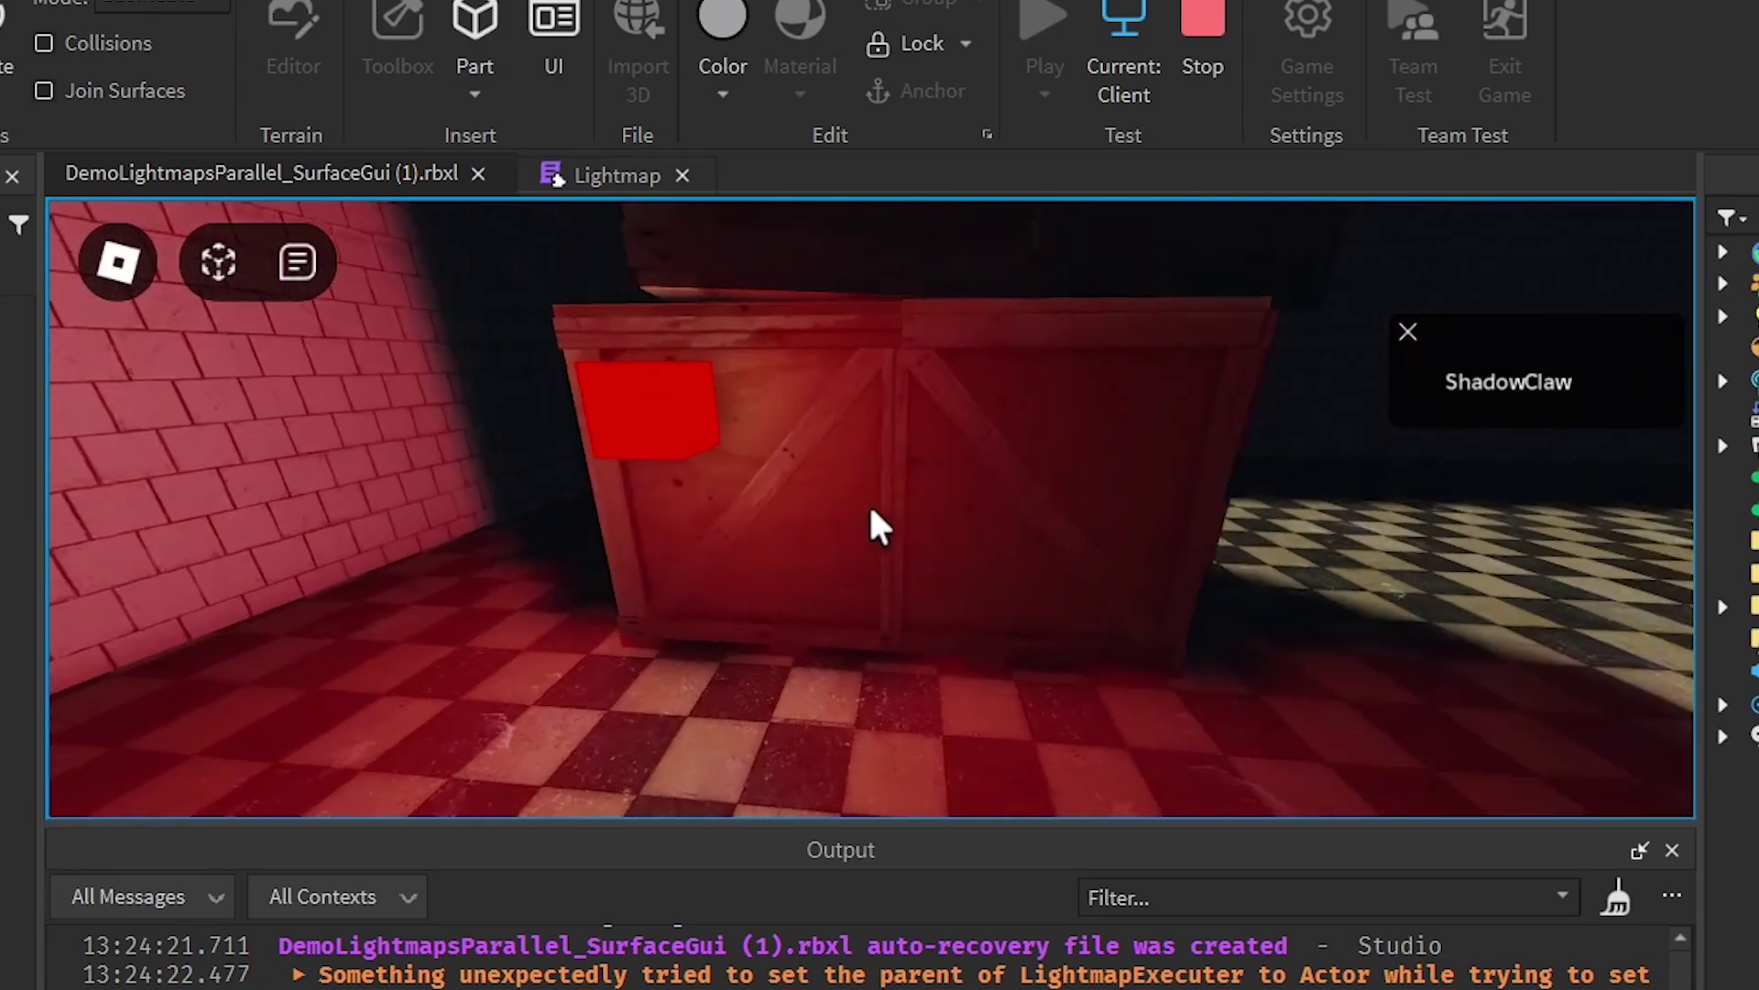
Return to third-person view beside the red wall and examine the crate's shadow on the floor
key(s)
key(d)
scroll(870, 510, down, 3)
key(w)
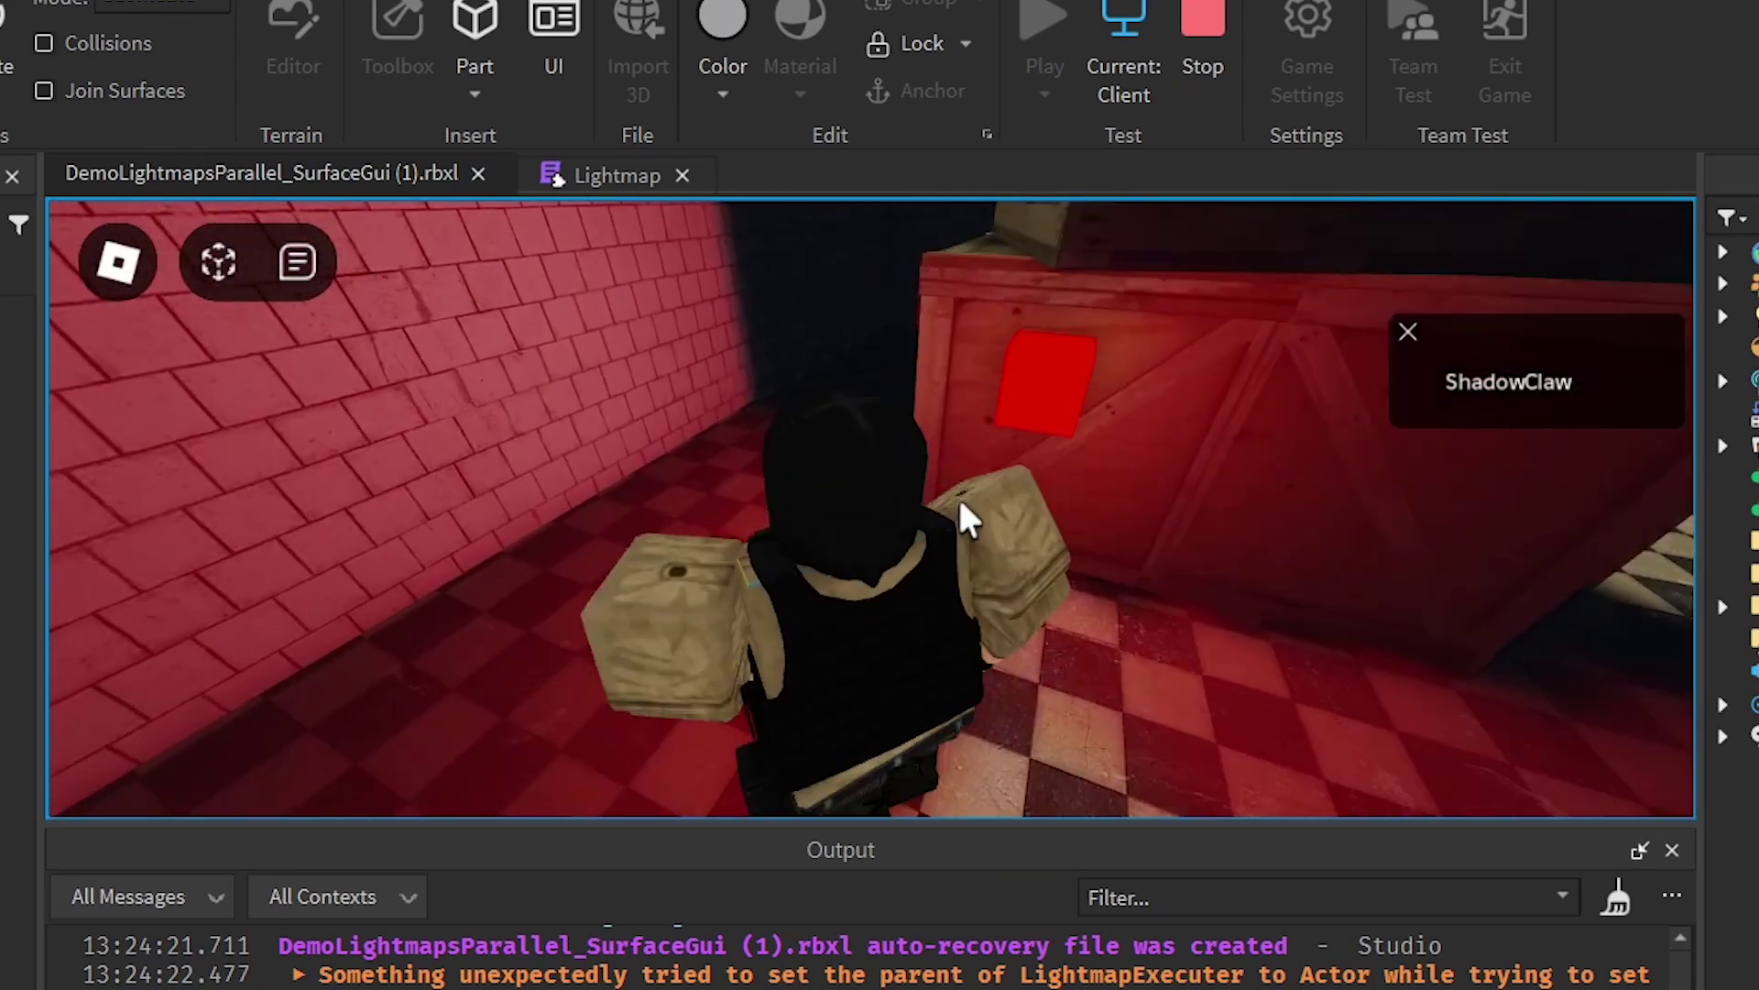
scroll(960, 503, down, 3)
key(s)
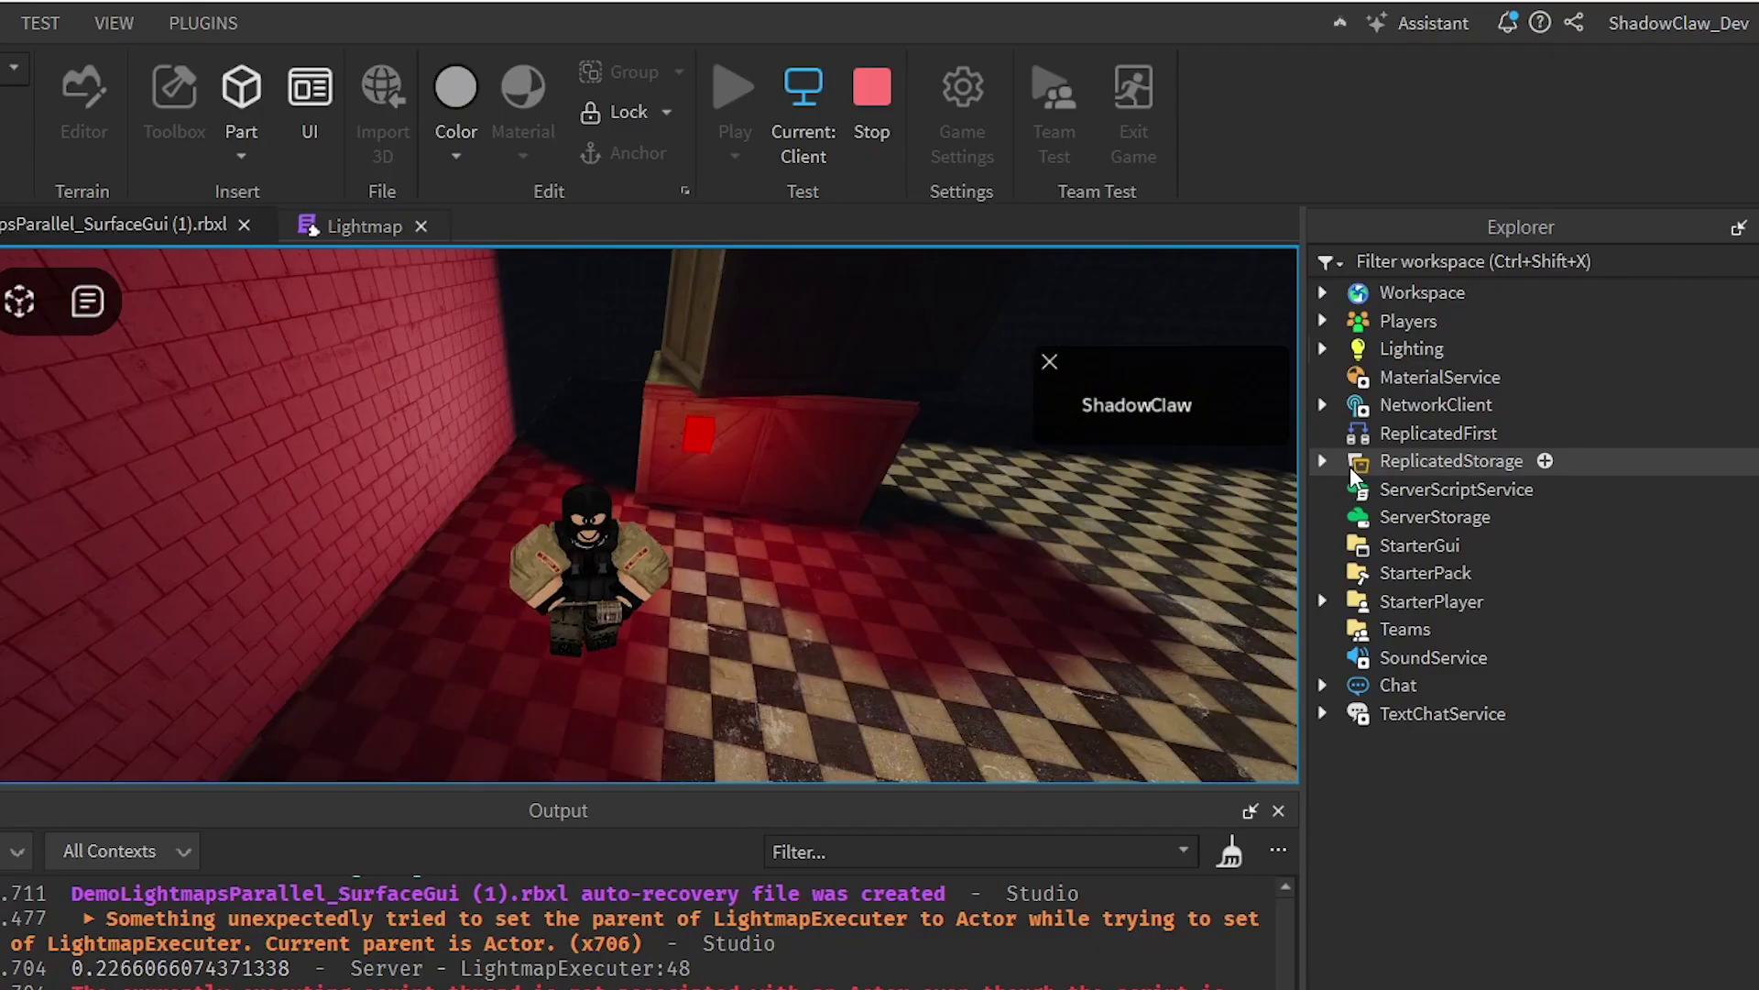
Select the Lighting service, then review the baked lighting forum posts in the browser, highlighting the voxel technology and global shadows settings
click(1386, 351)
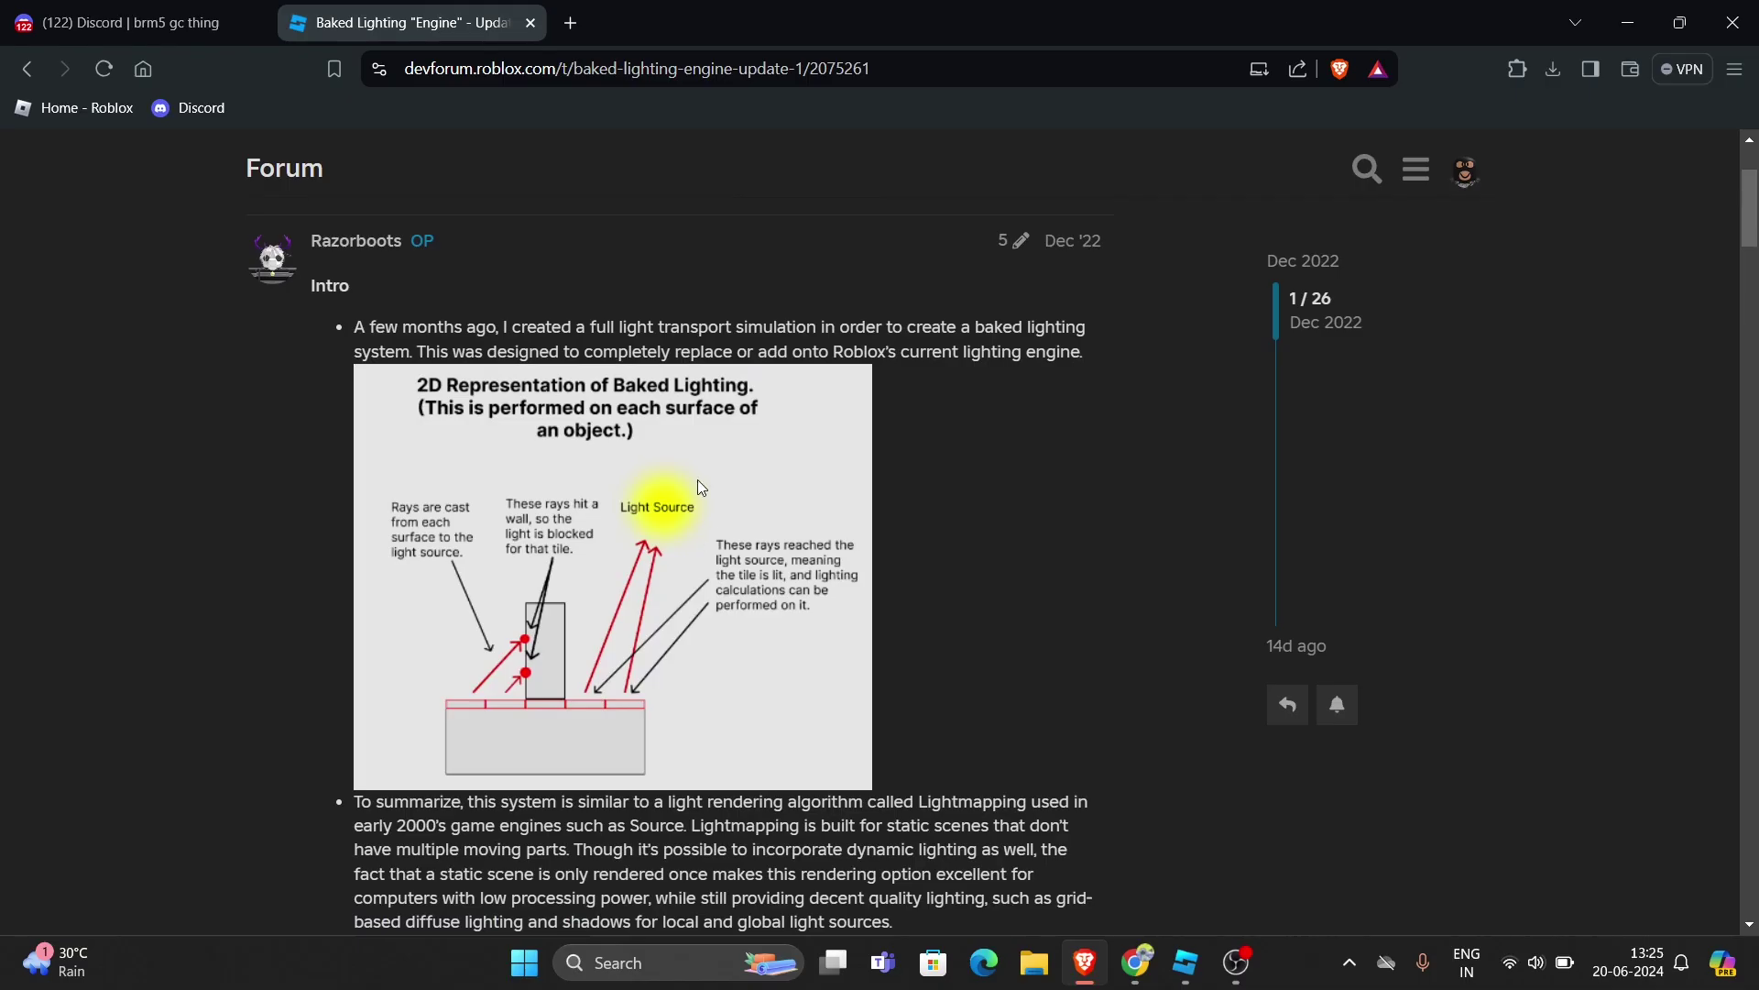
scroll(698, 478, down, 6)
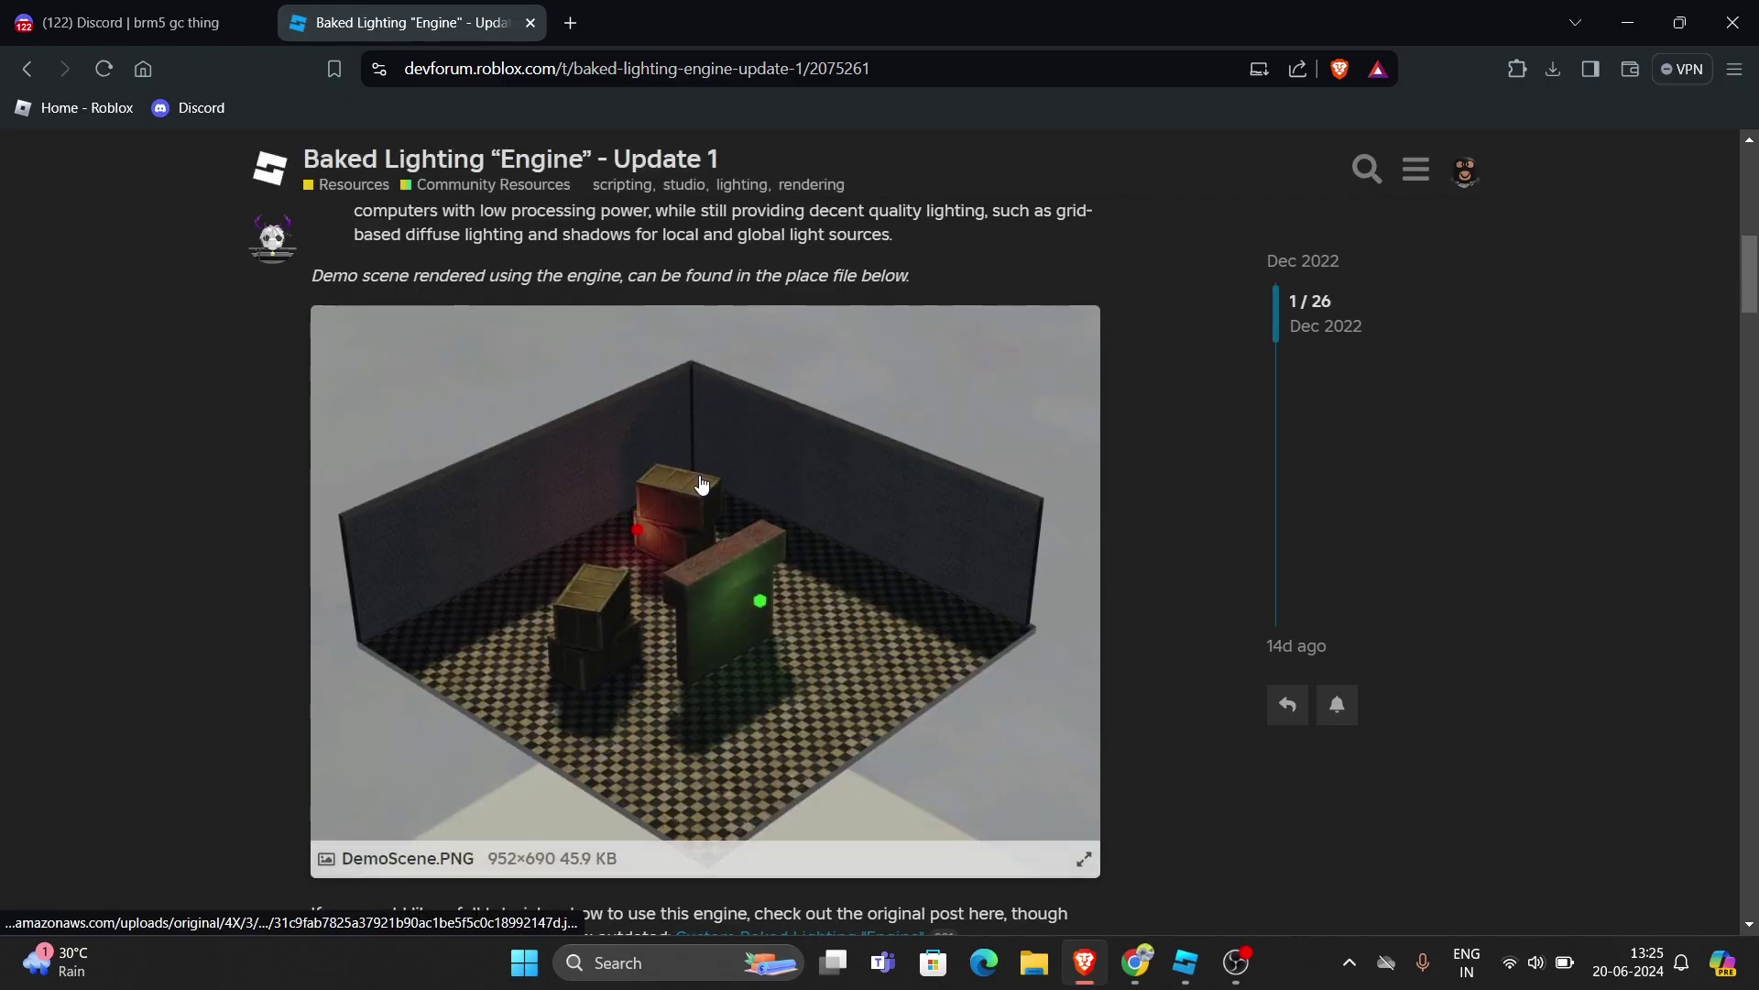
scroll(700, 476, up, 5)
scroll(700, 473, up, 3)
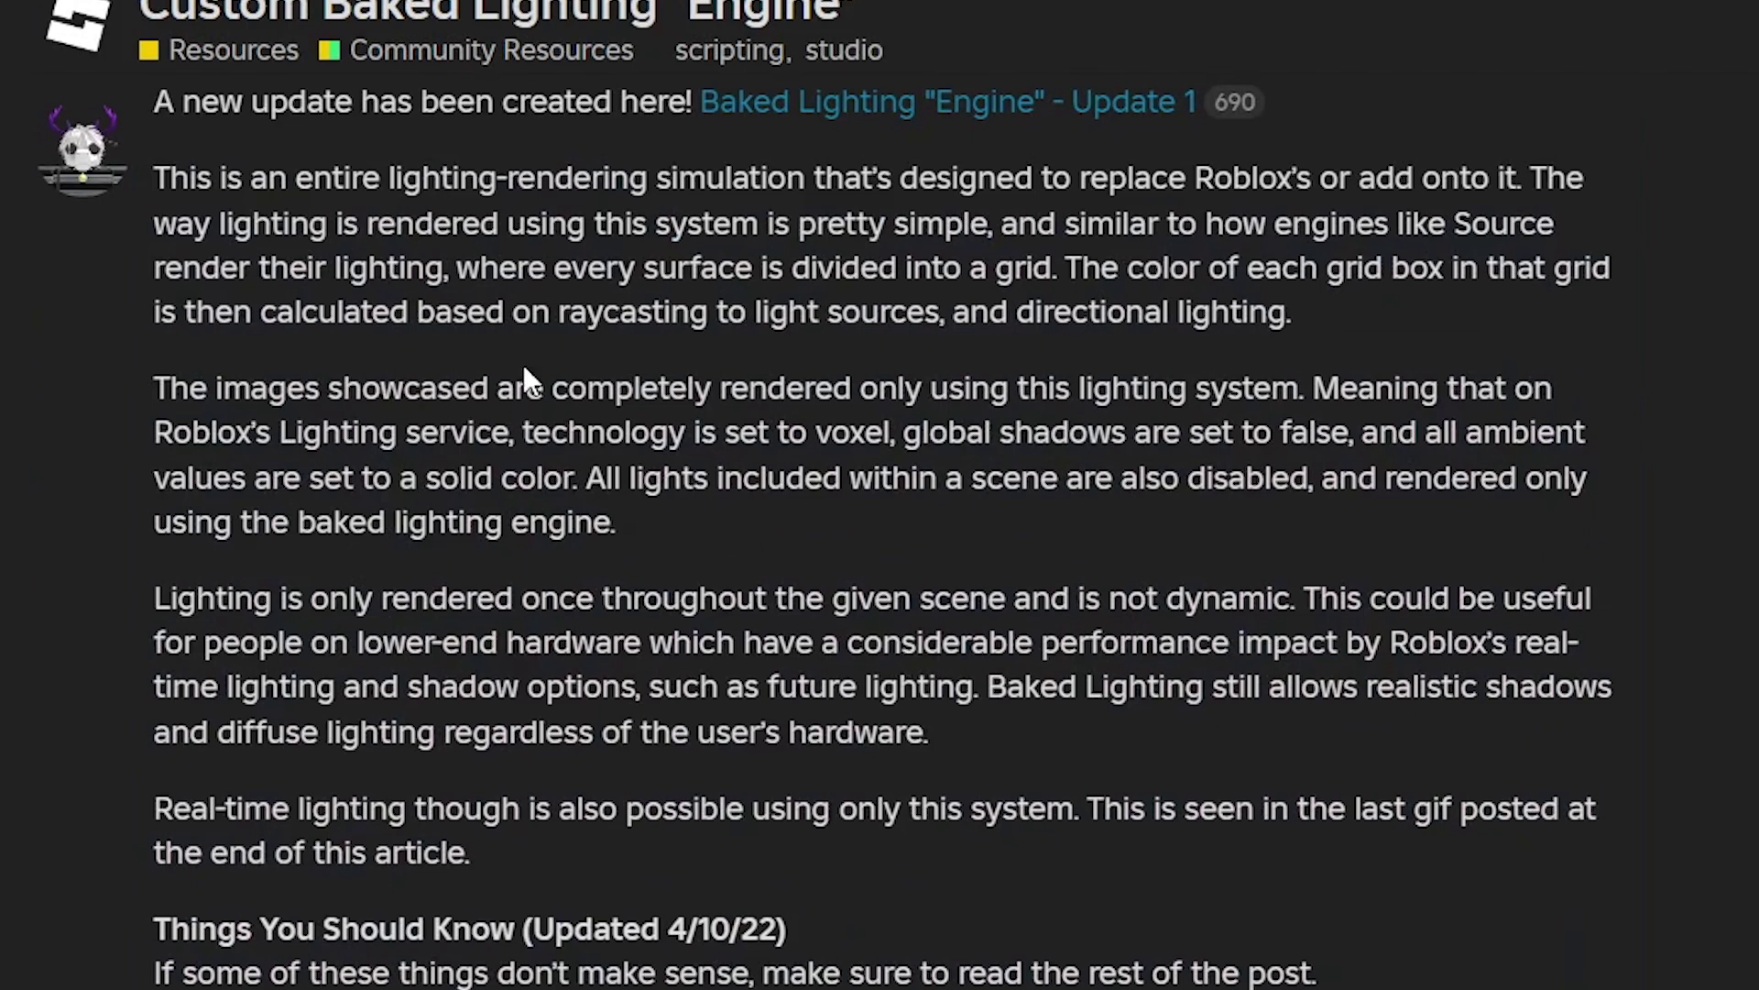
drag(524, 435, 754, 446)
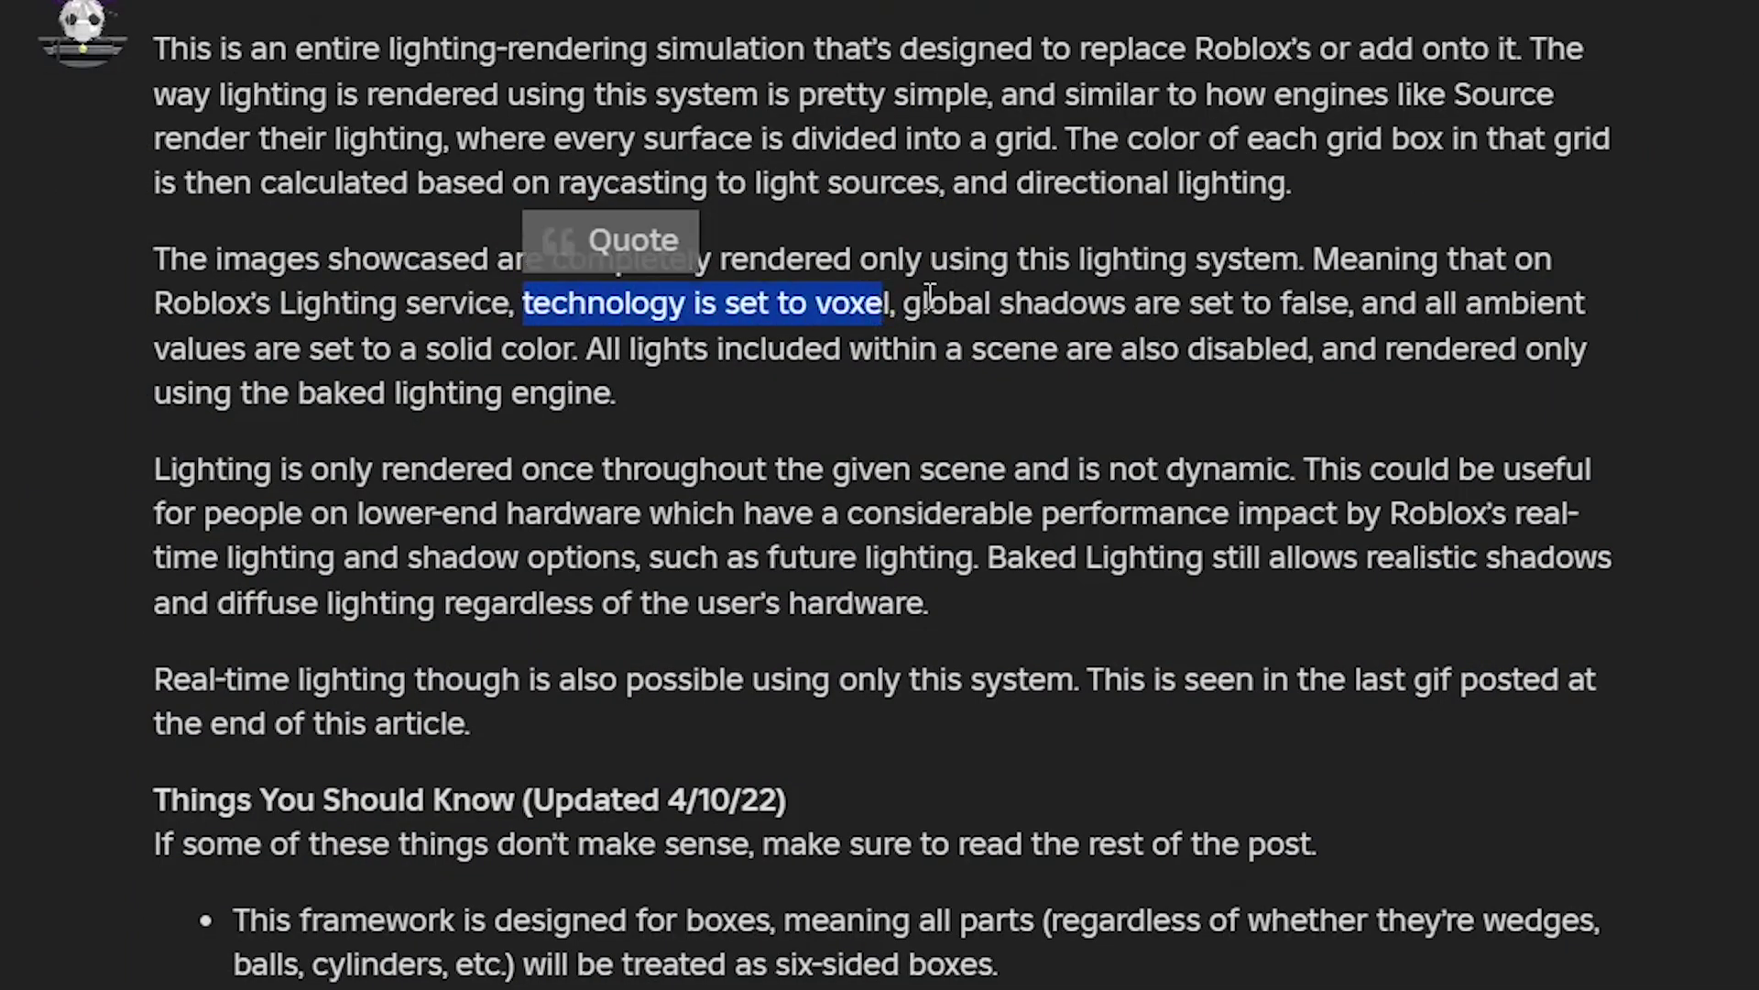
drag(923, 303, 1237, 305)
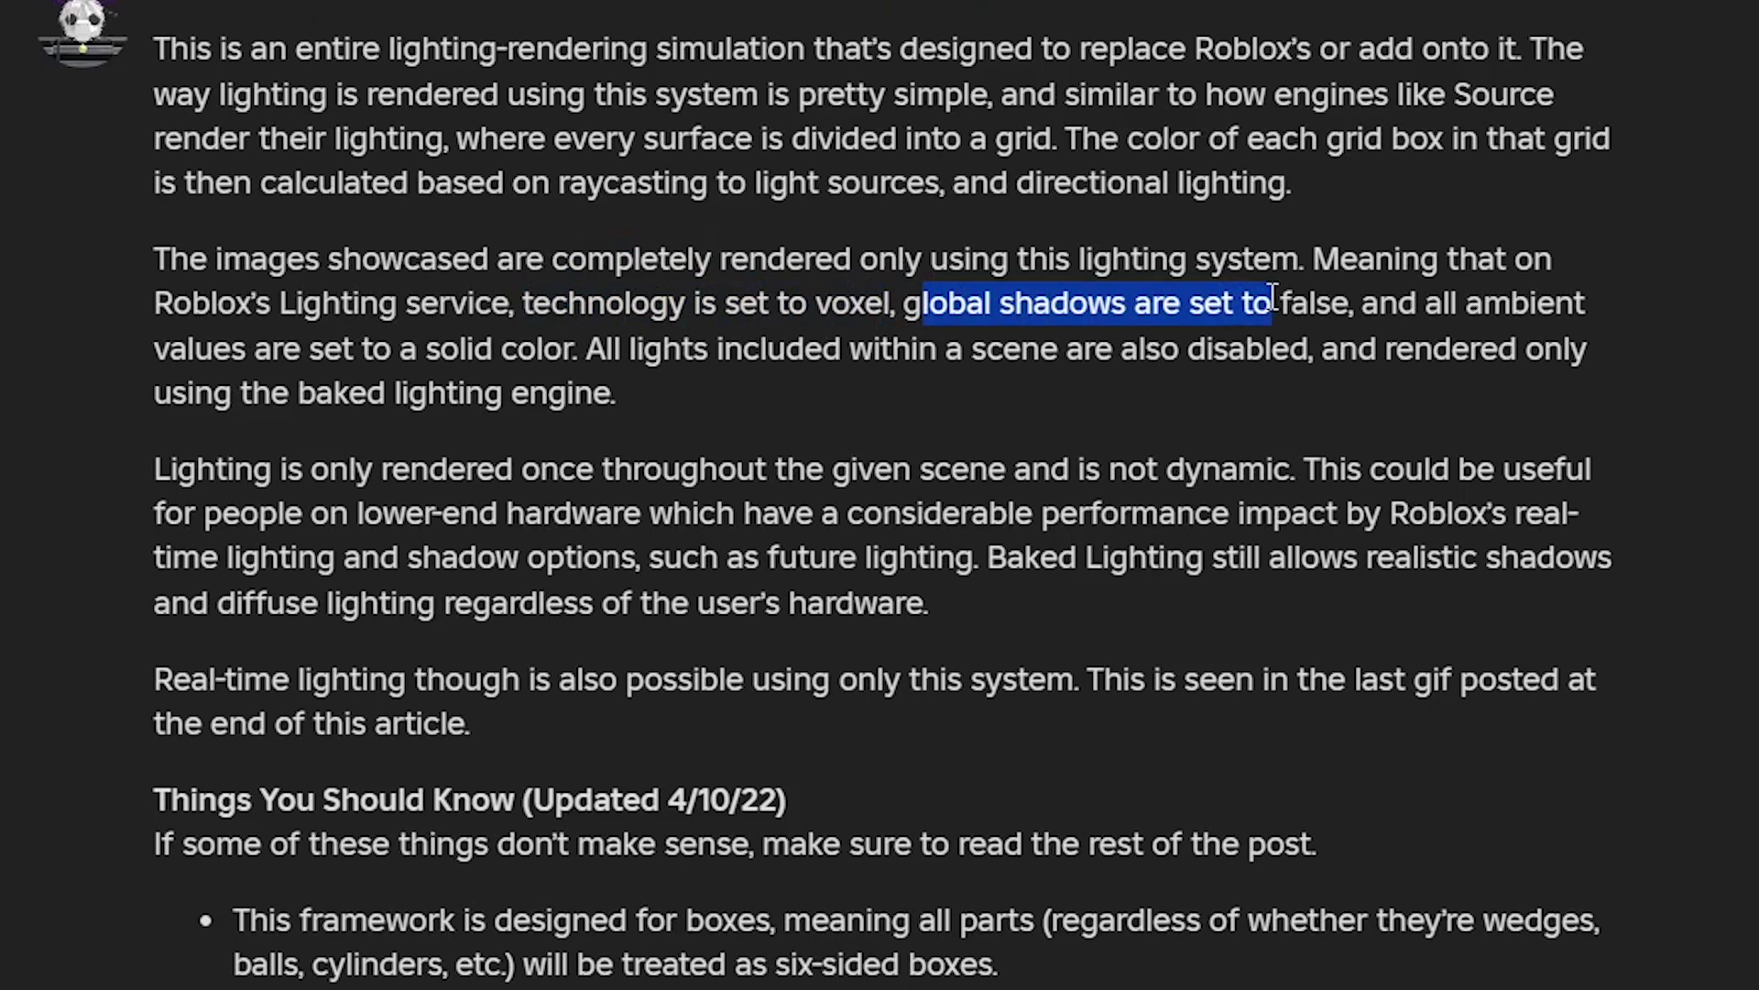
Back in Roblox Studio, collapse Lighting and expand Workspace through Ceils and Baseplate to list Lightmap_Canvas's children
click(1588, 280)
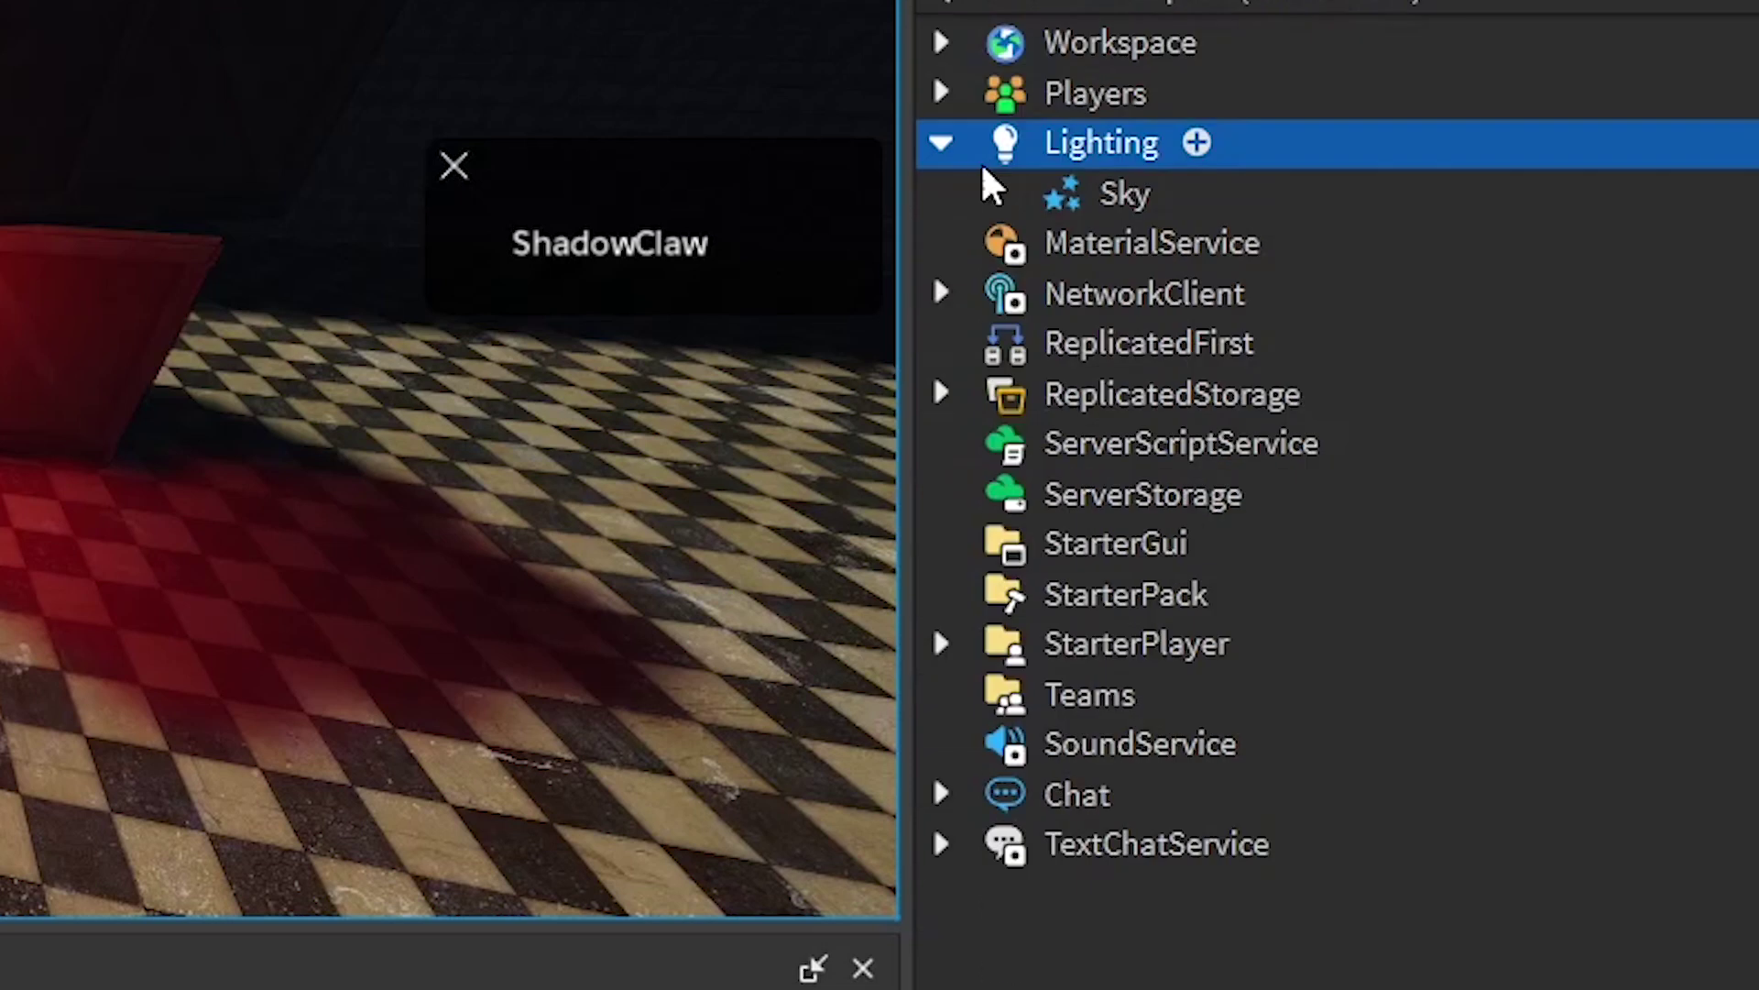
click(943, 142)
click(943, 41)
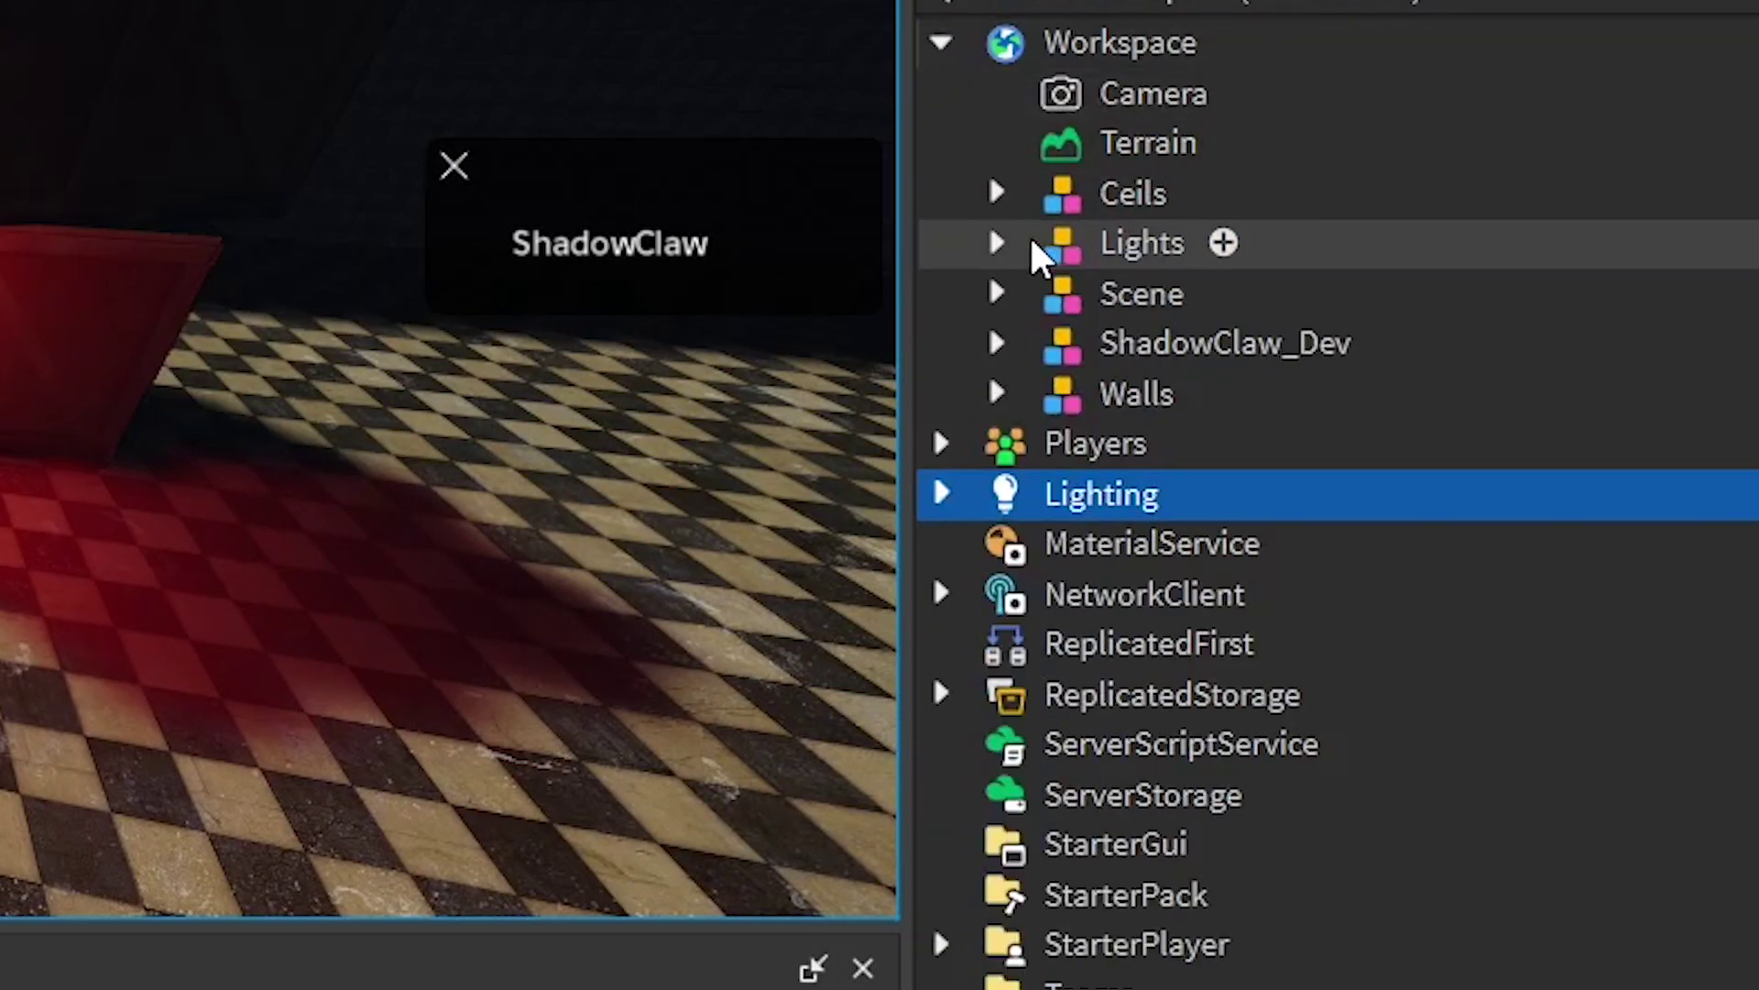
click(1021, 184)
click(1054, 243)
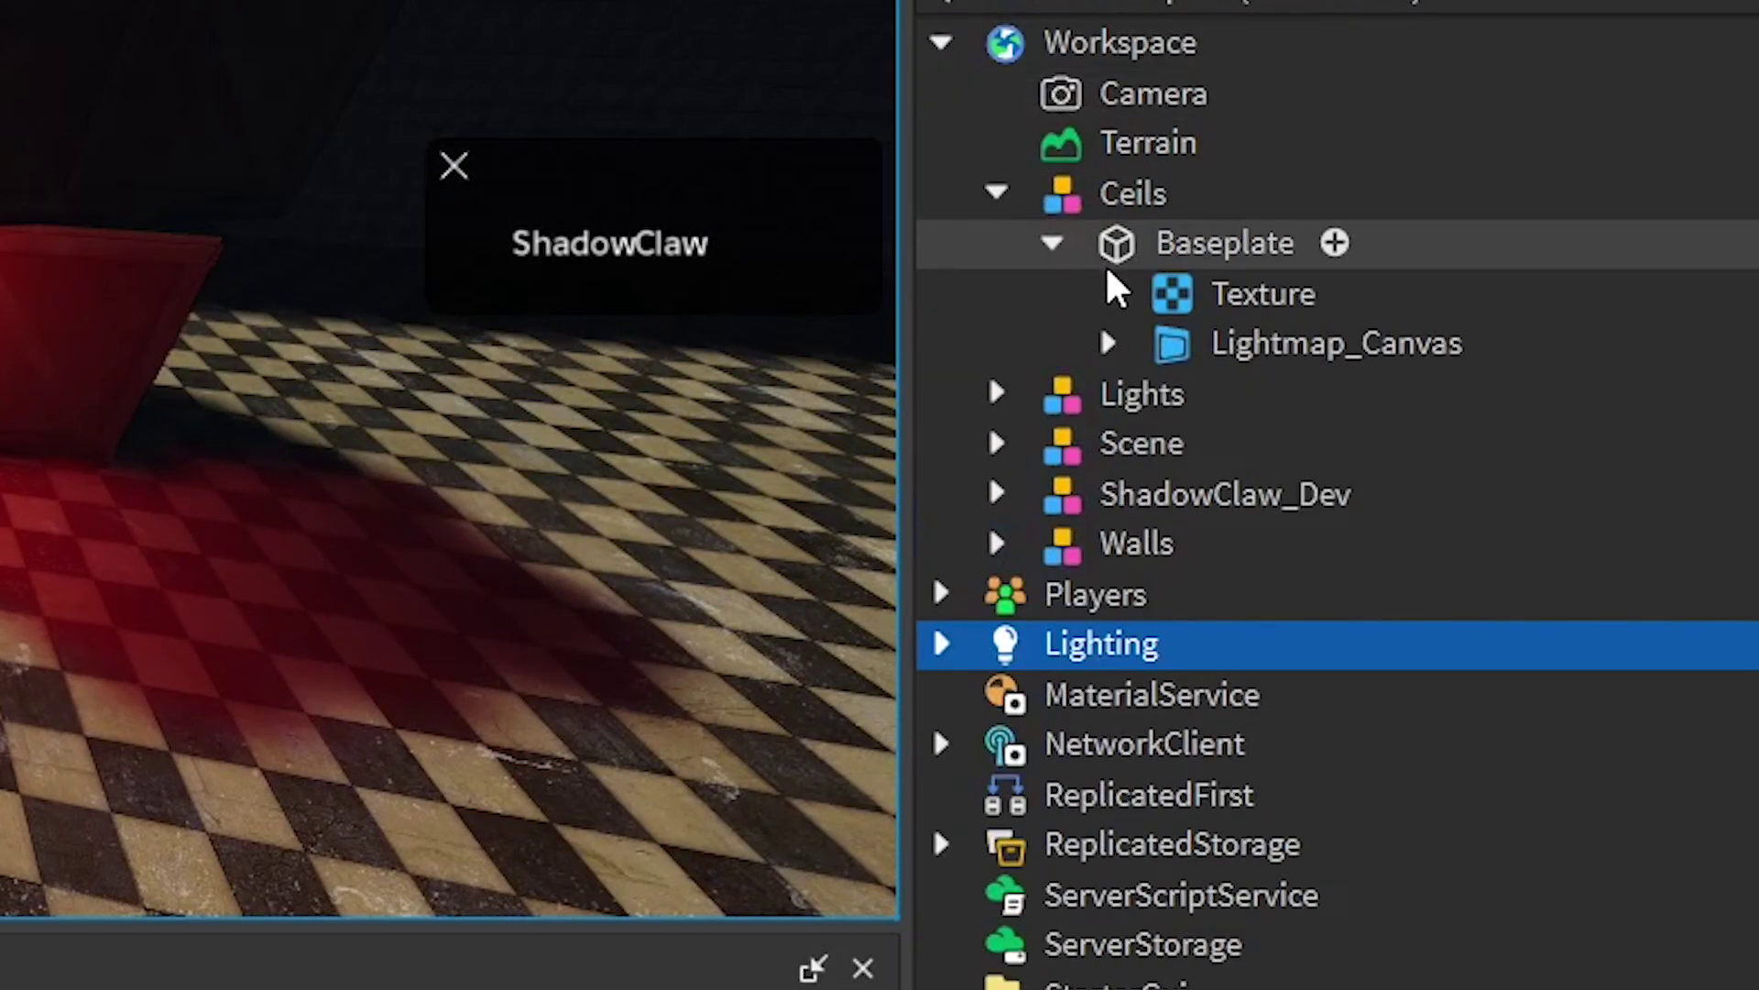
click(1111, 339)
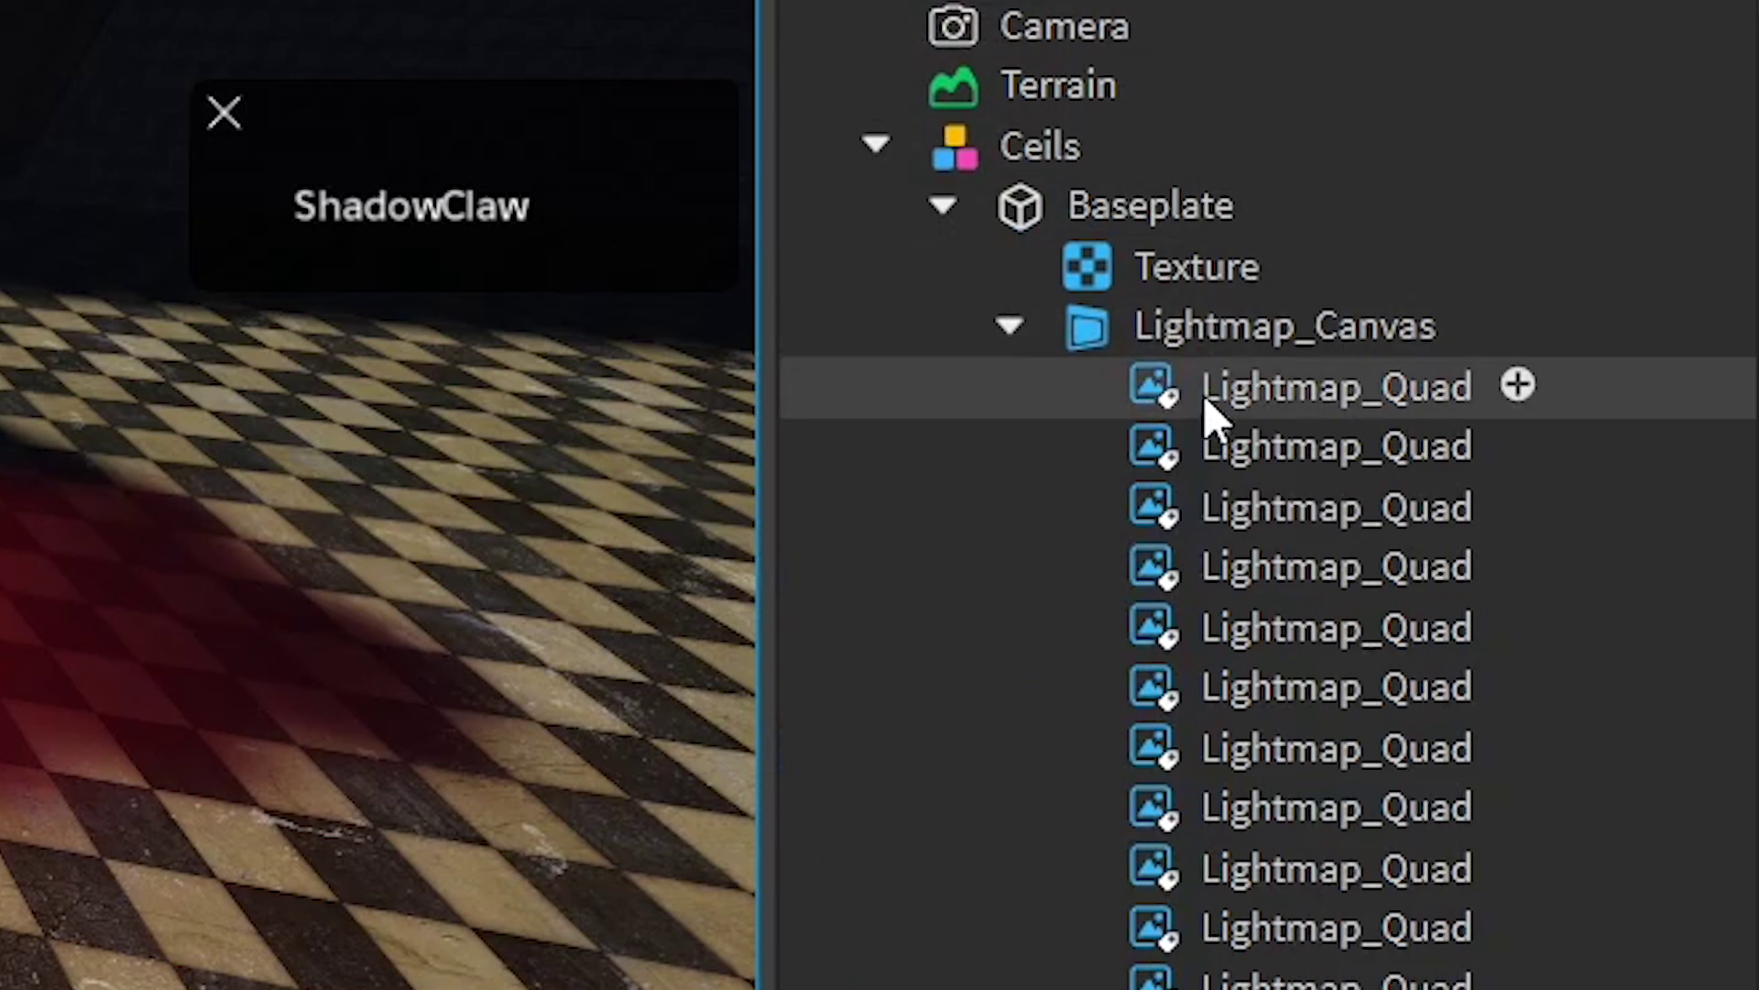
Inspect the Lightmap_Canvas surface GUI and browse its list of Lightmap_Quad images
click(1260, 353)
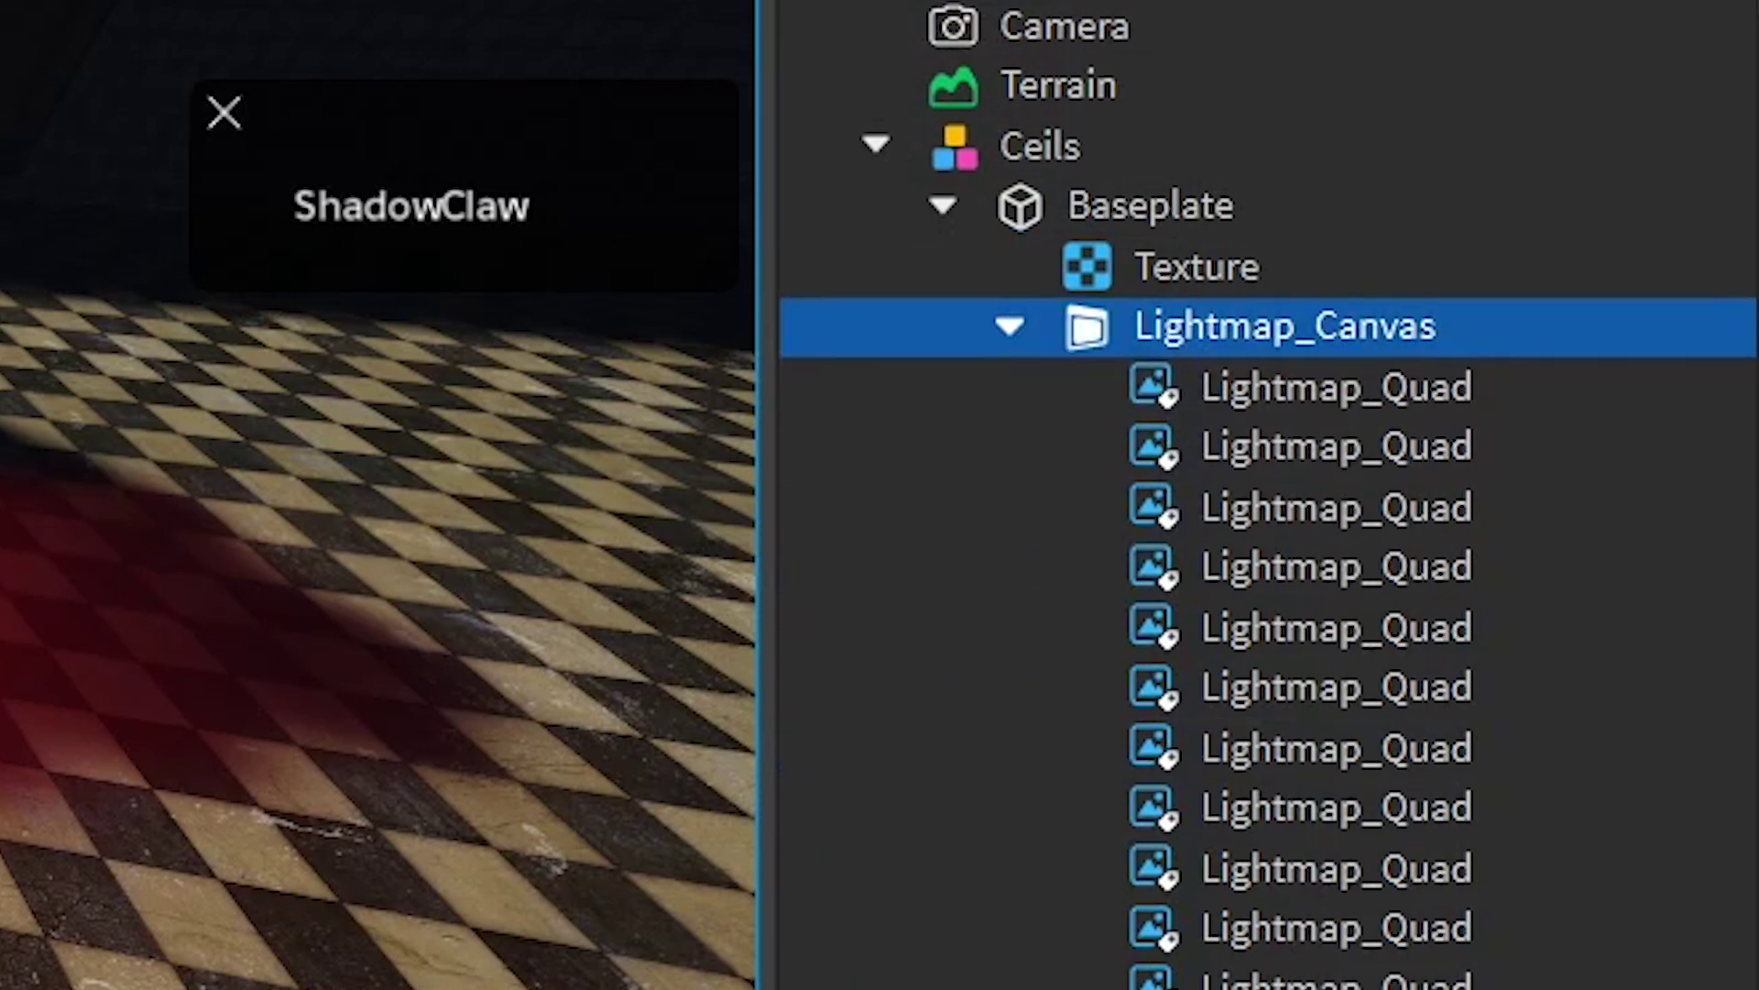
click(1163, 394)
scroll(1329, 878, down, 5)
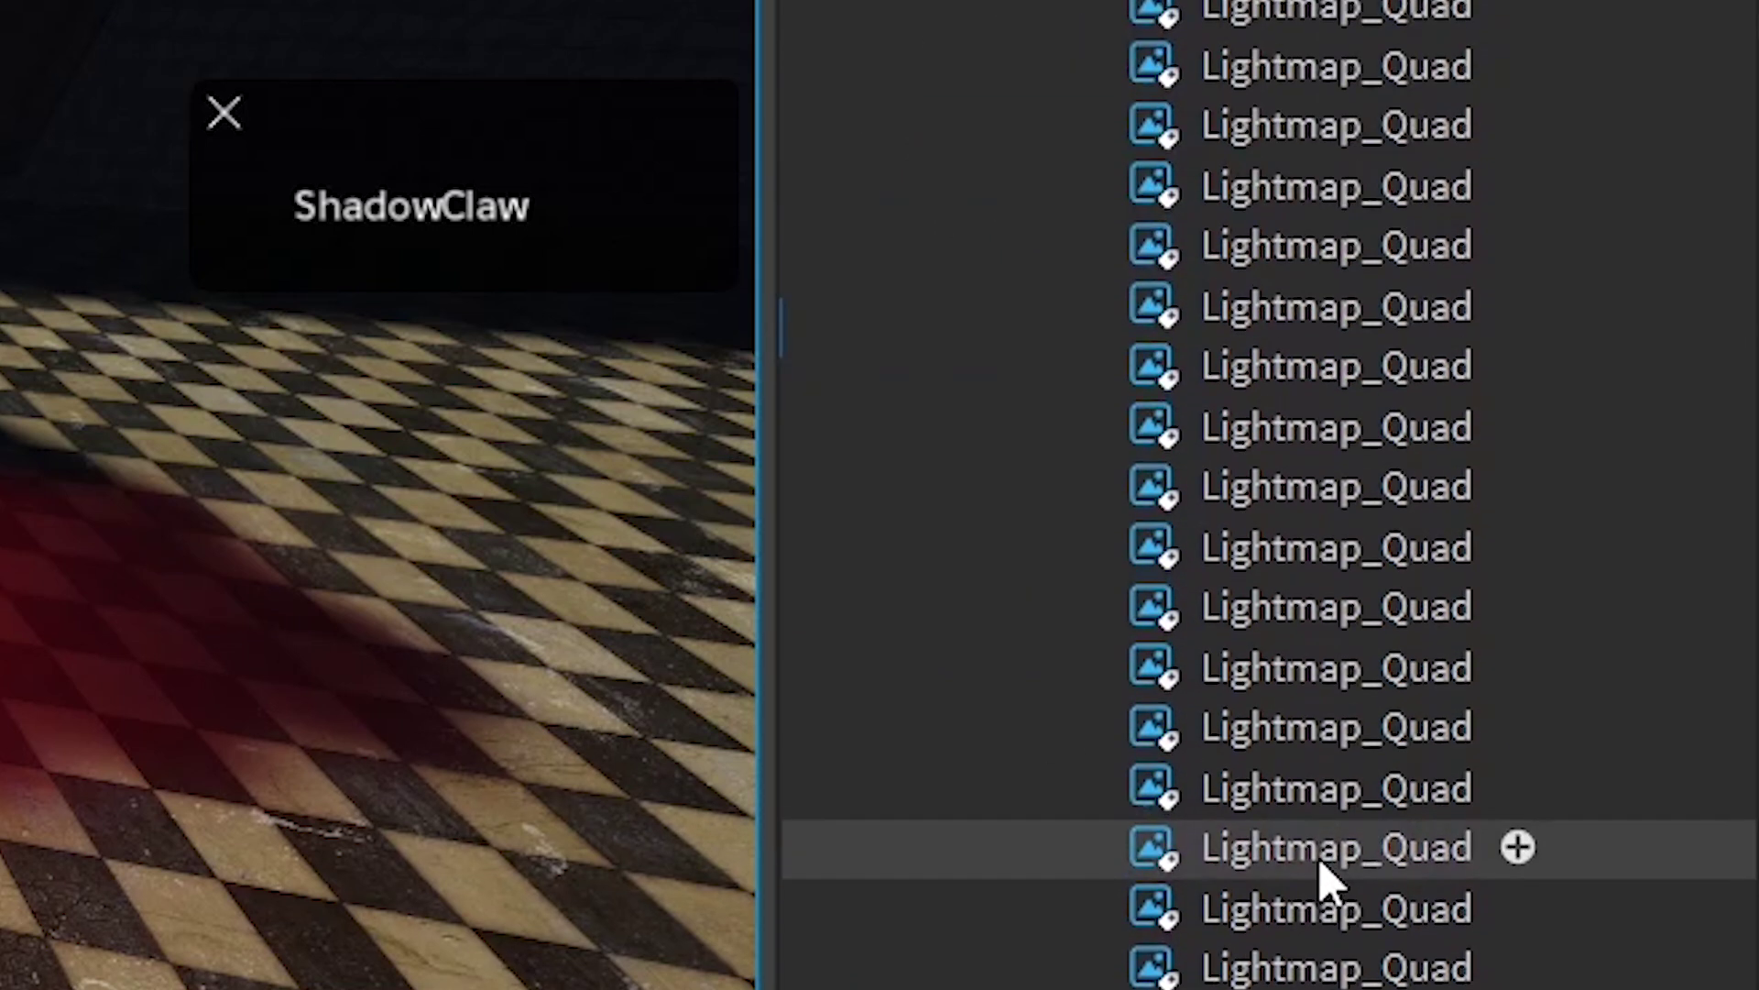
scroll(1319, 884, down, 5)
drag(1758, 156, 1758, 55)
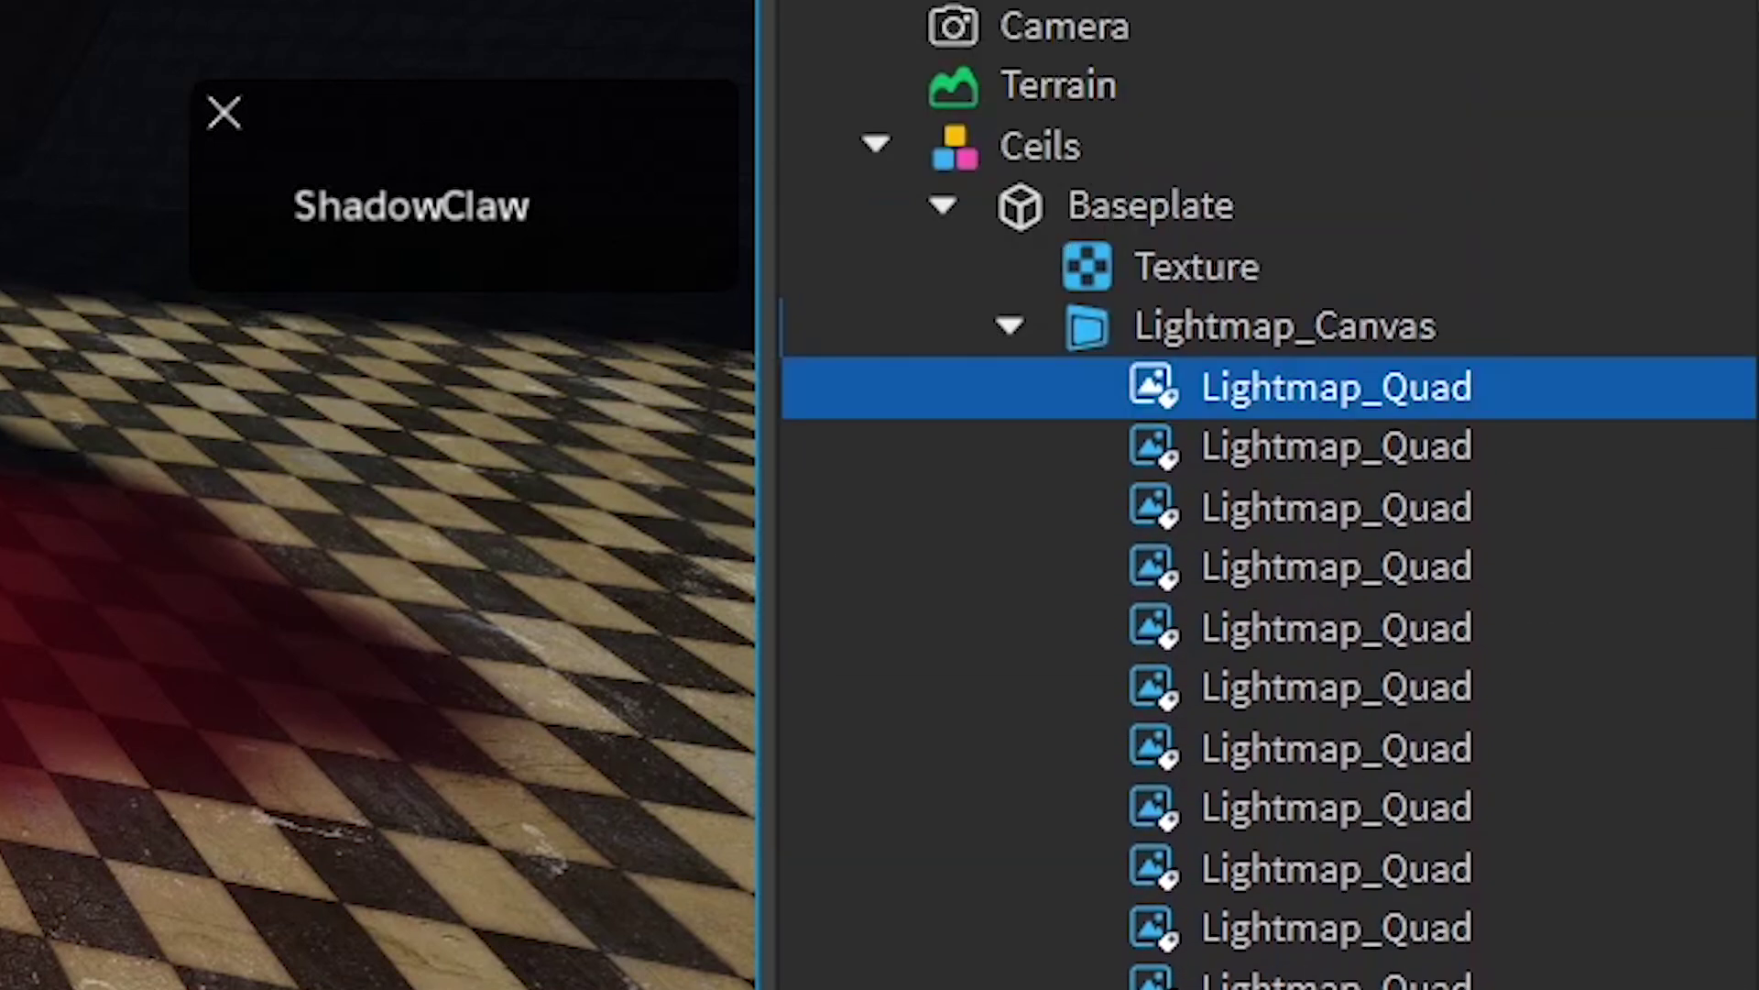
Select all children of Lightmap_Canvas and view their grid outlines across the floor in the running scene
right_click(1273, 341)
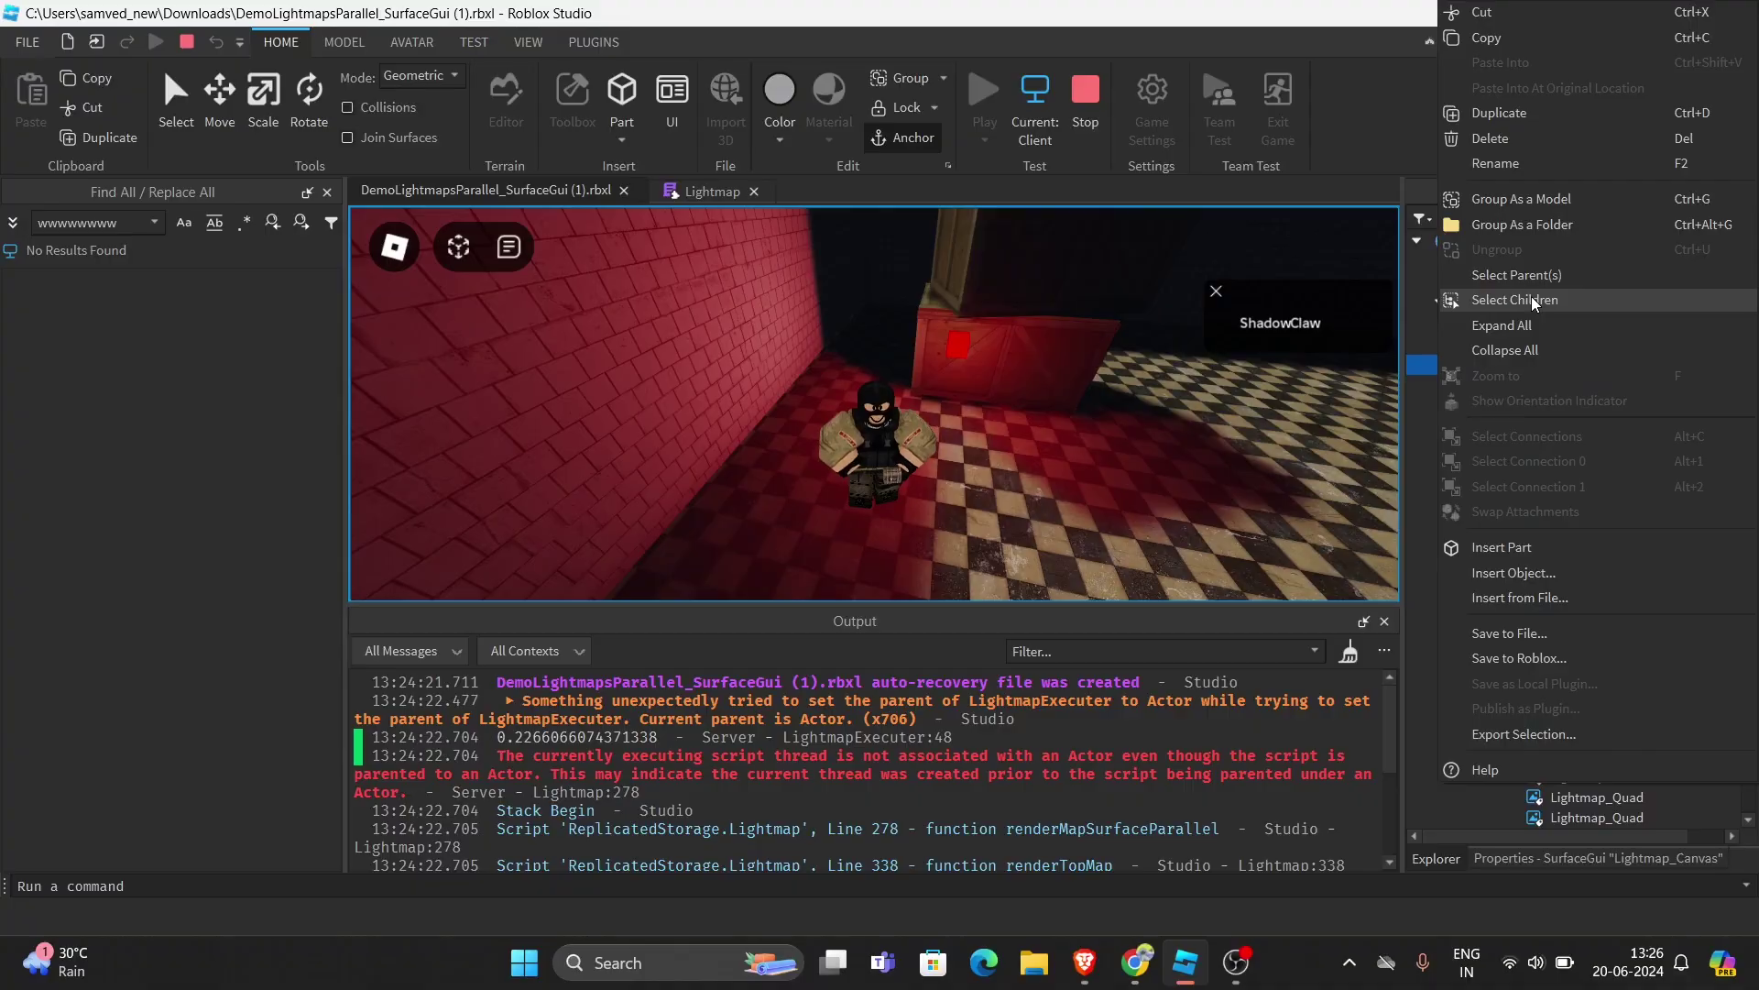
click(1091, 140)
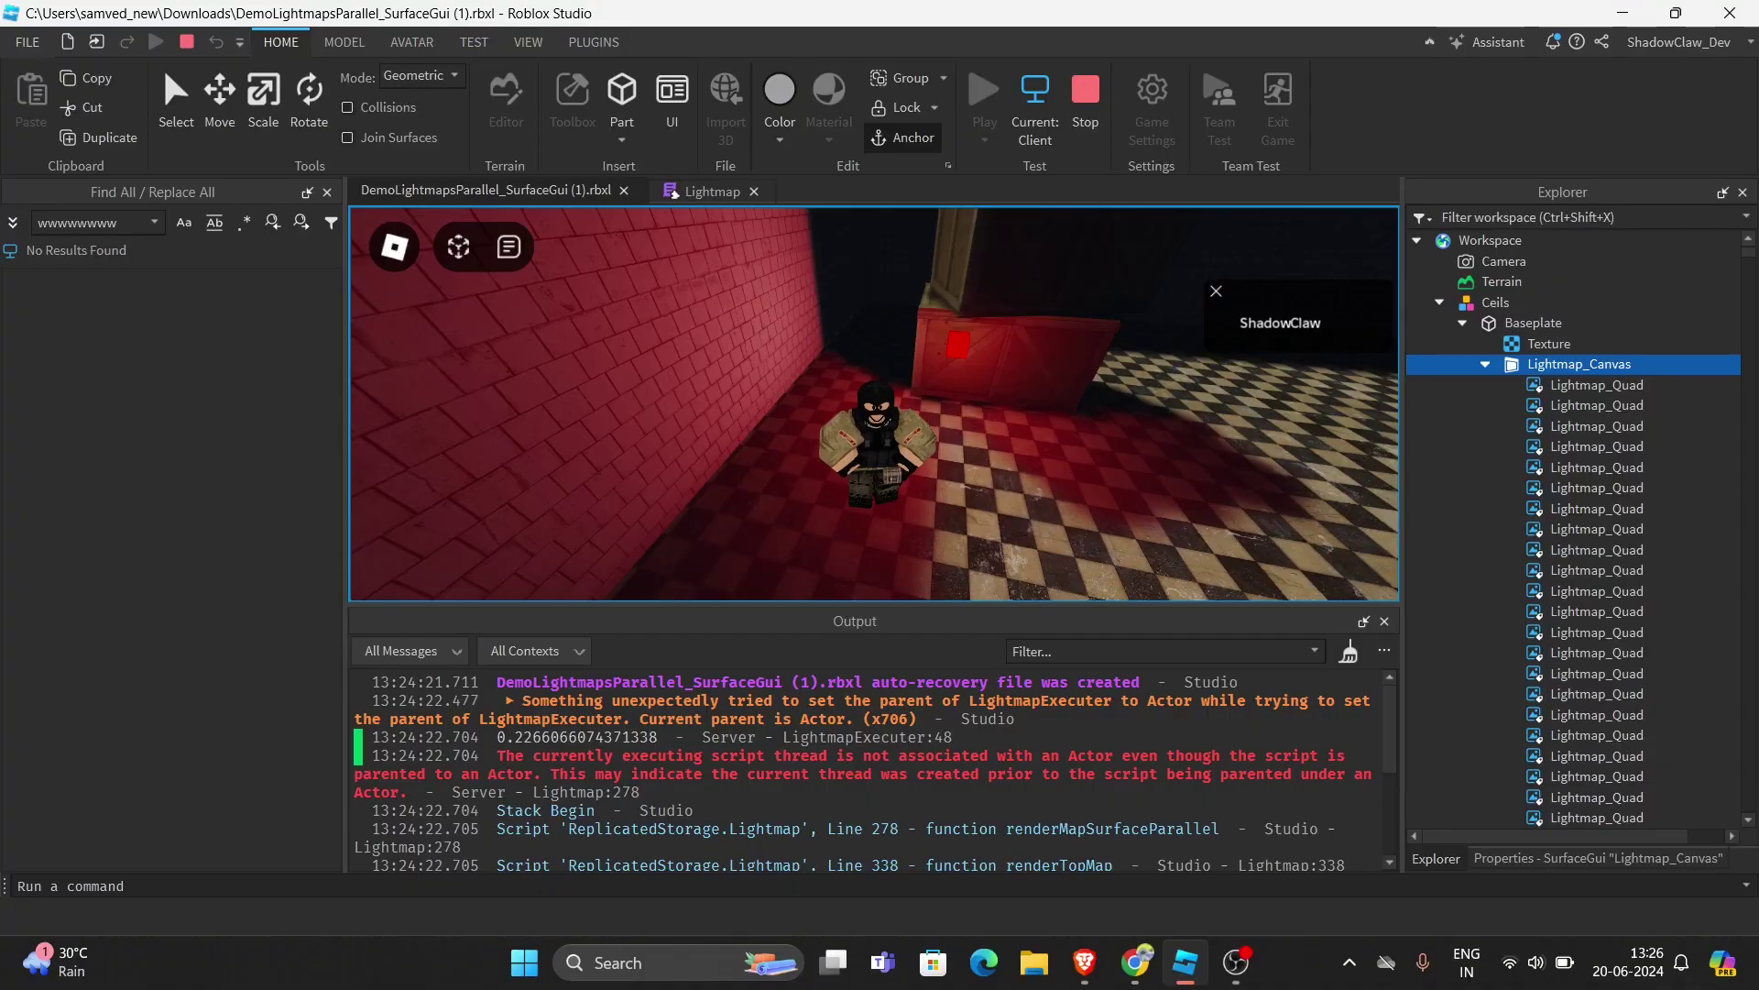
key(d)
right_drag(1074, 395, 1074, 395)
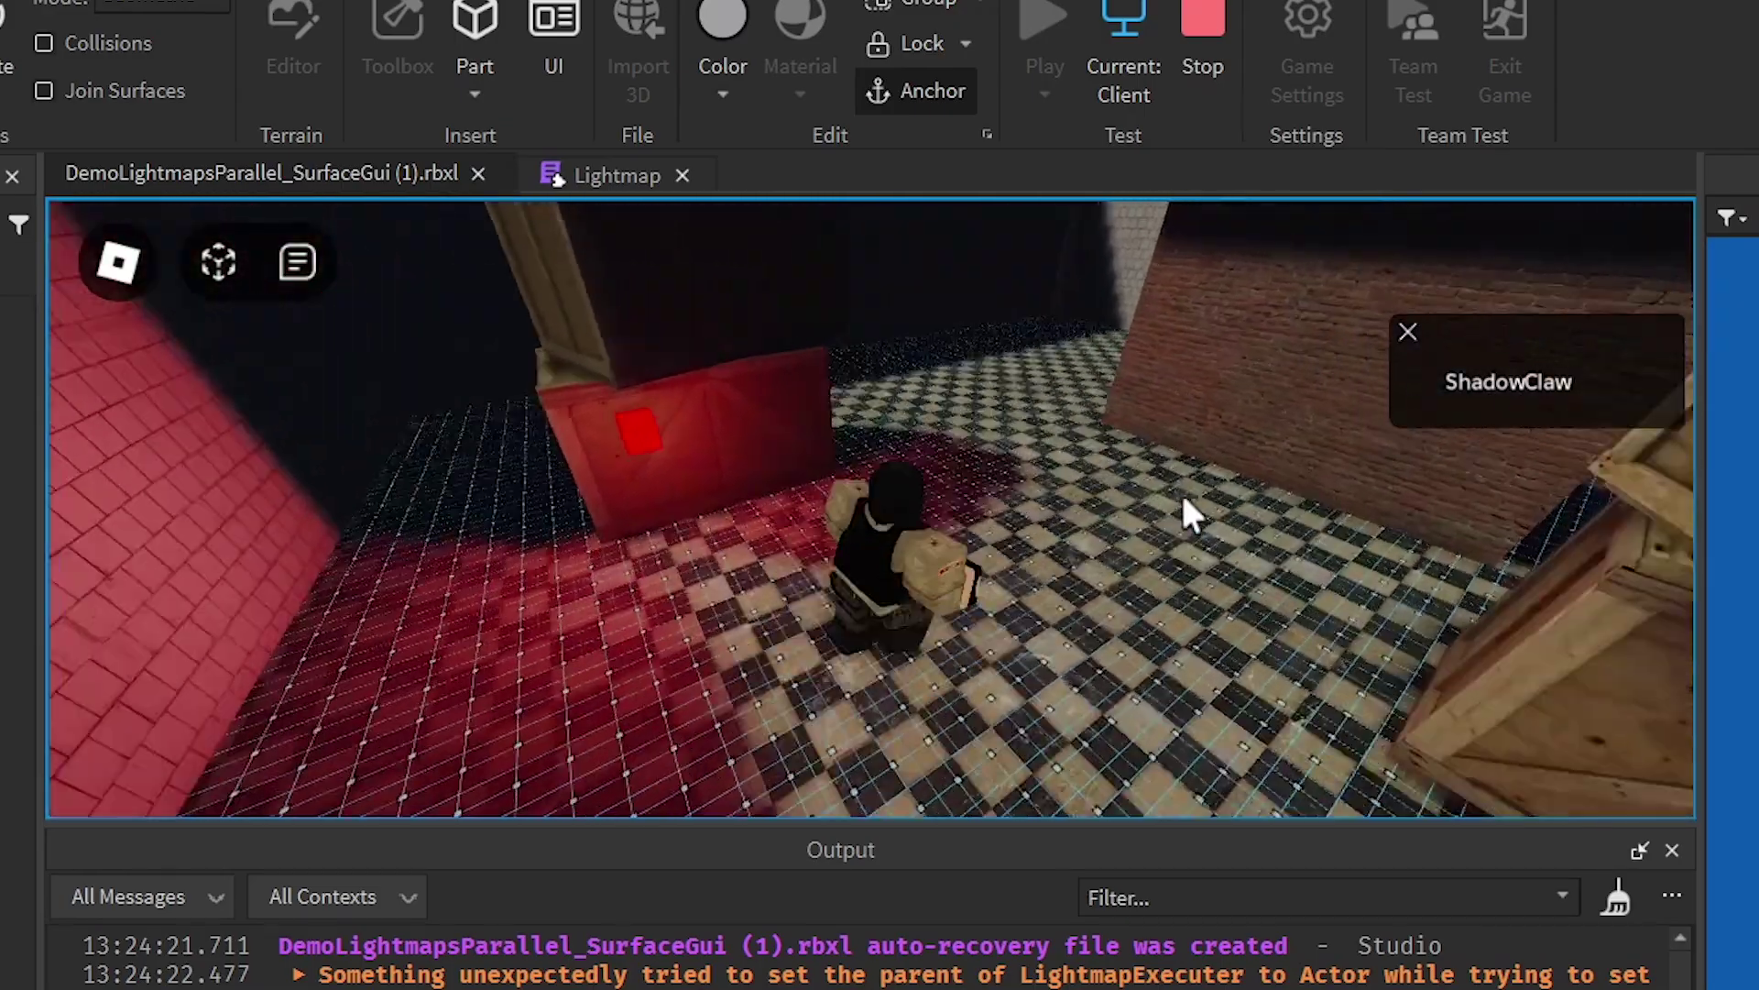
Walk through the running scene to examine the baked lighting around the red light, the brick wall and the crates
key(w)
right_drag(1183, 496, 1183, 496)
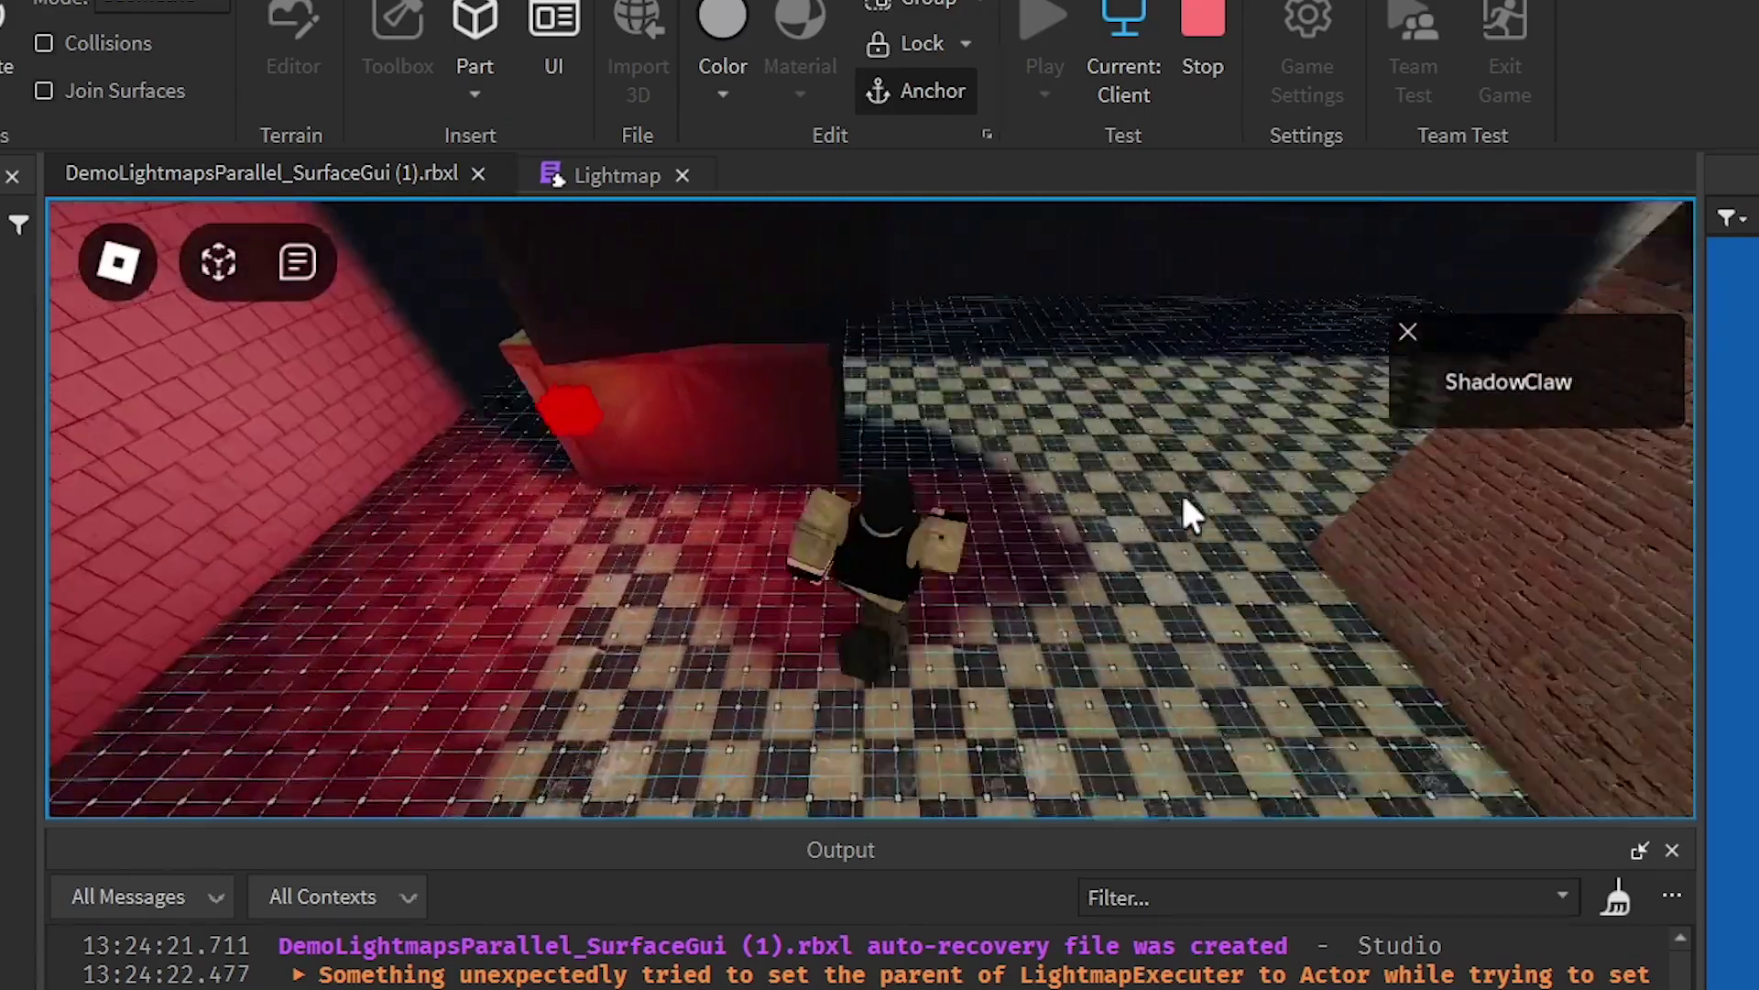
scroll(1183, 496, up, 6)
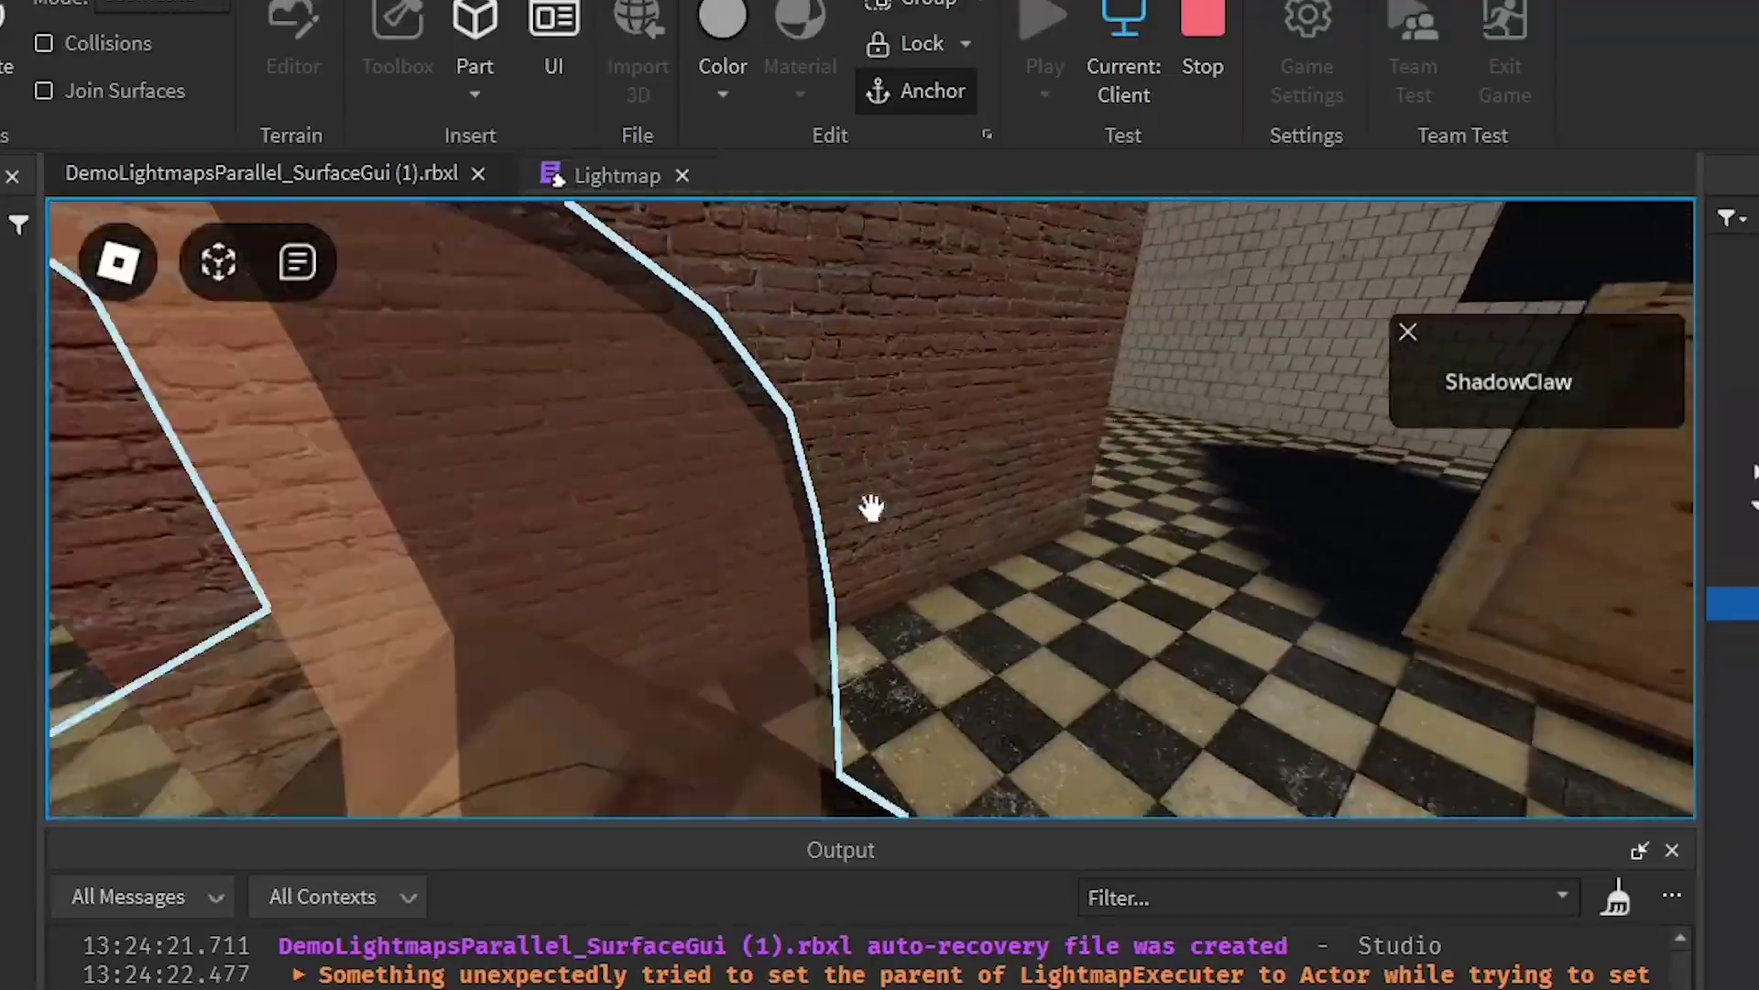
key(s)
right_drag(872, 507, 878, 513)
key(w)
right_drag(1165, 530, 1165, 530)
key(s)
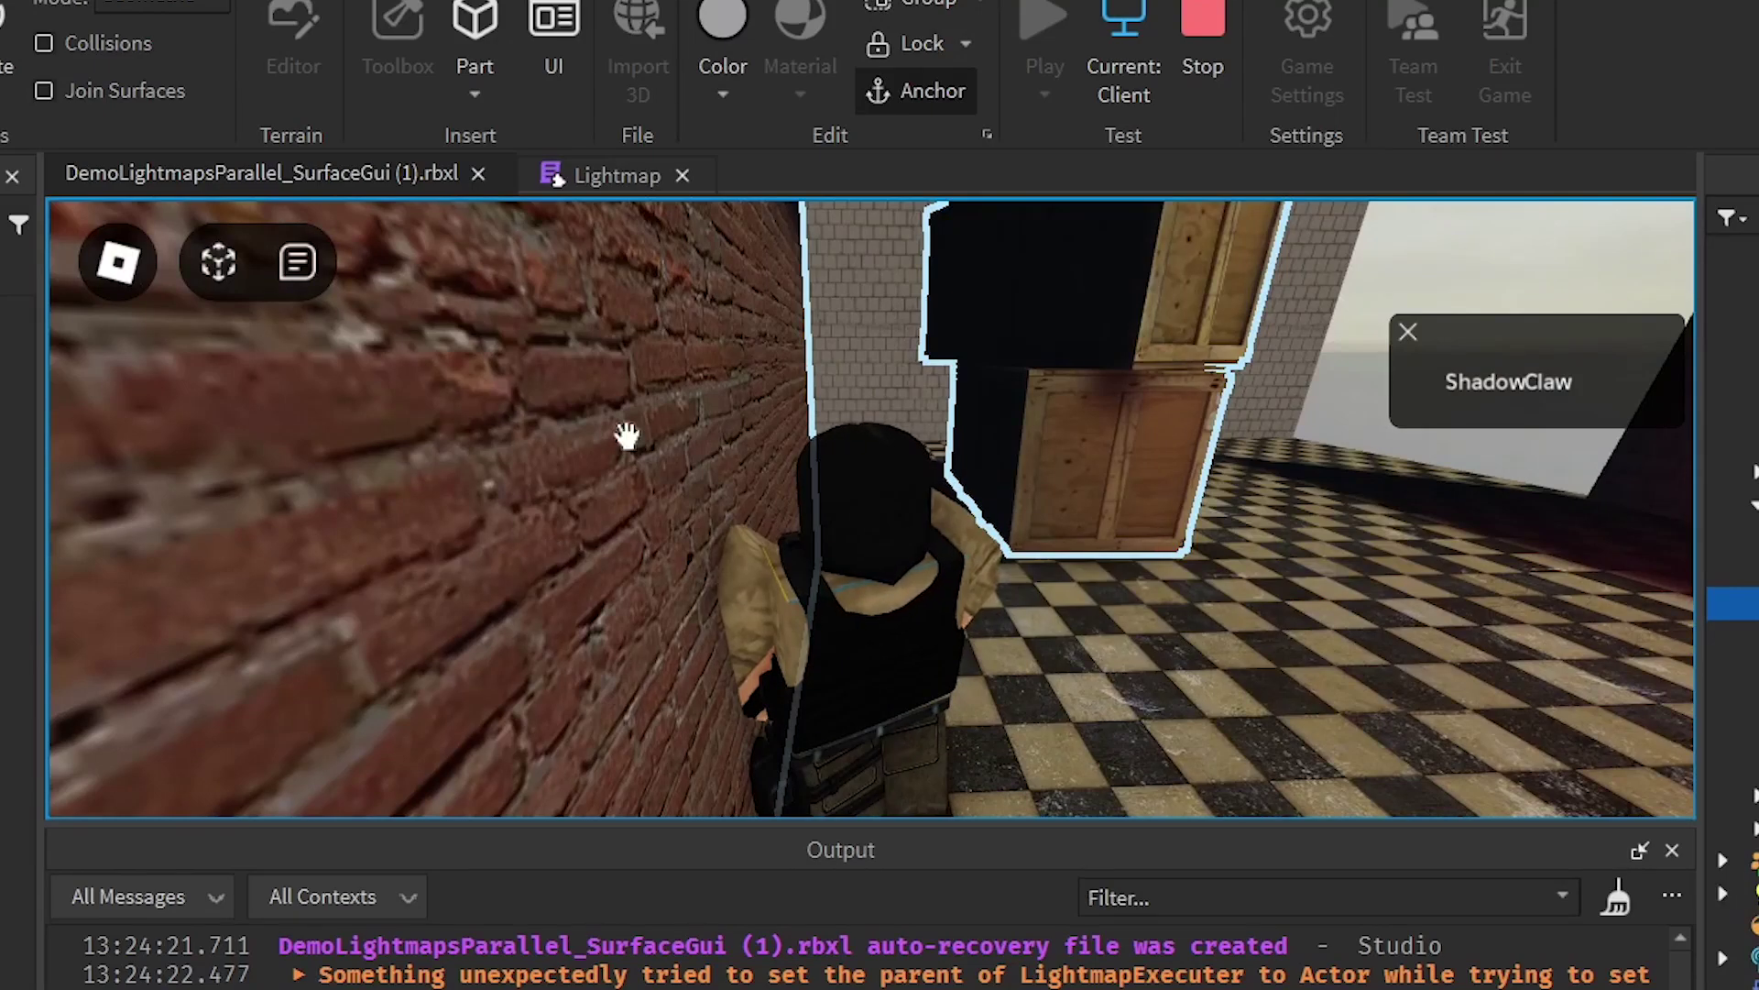
key(s)
right_drag(648, 507, 648, 509)
key(w)
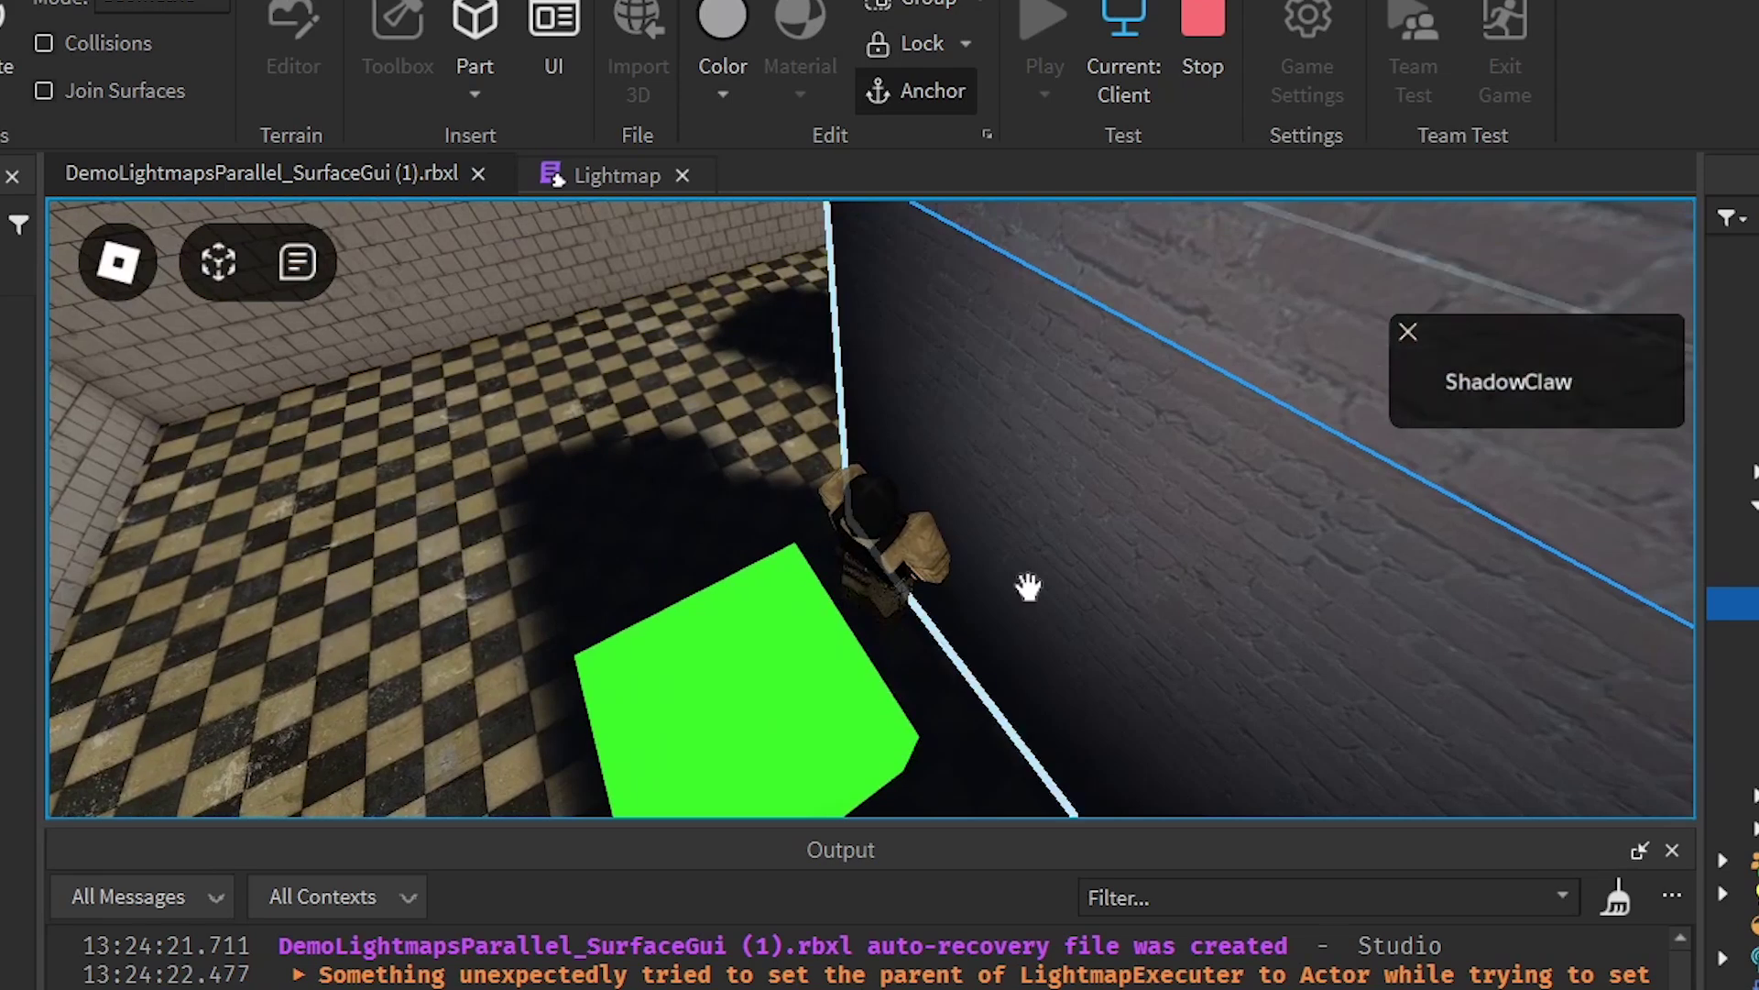
Inspect the baked shadows beside the green light, then around the stacked crates and the red-lit wall
right_drag(953, 507, 953, 507)
key(s)
key(d)
key(w)
key(w)
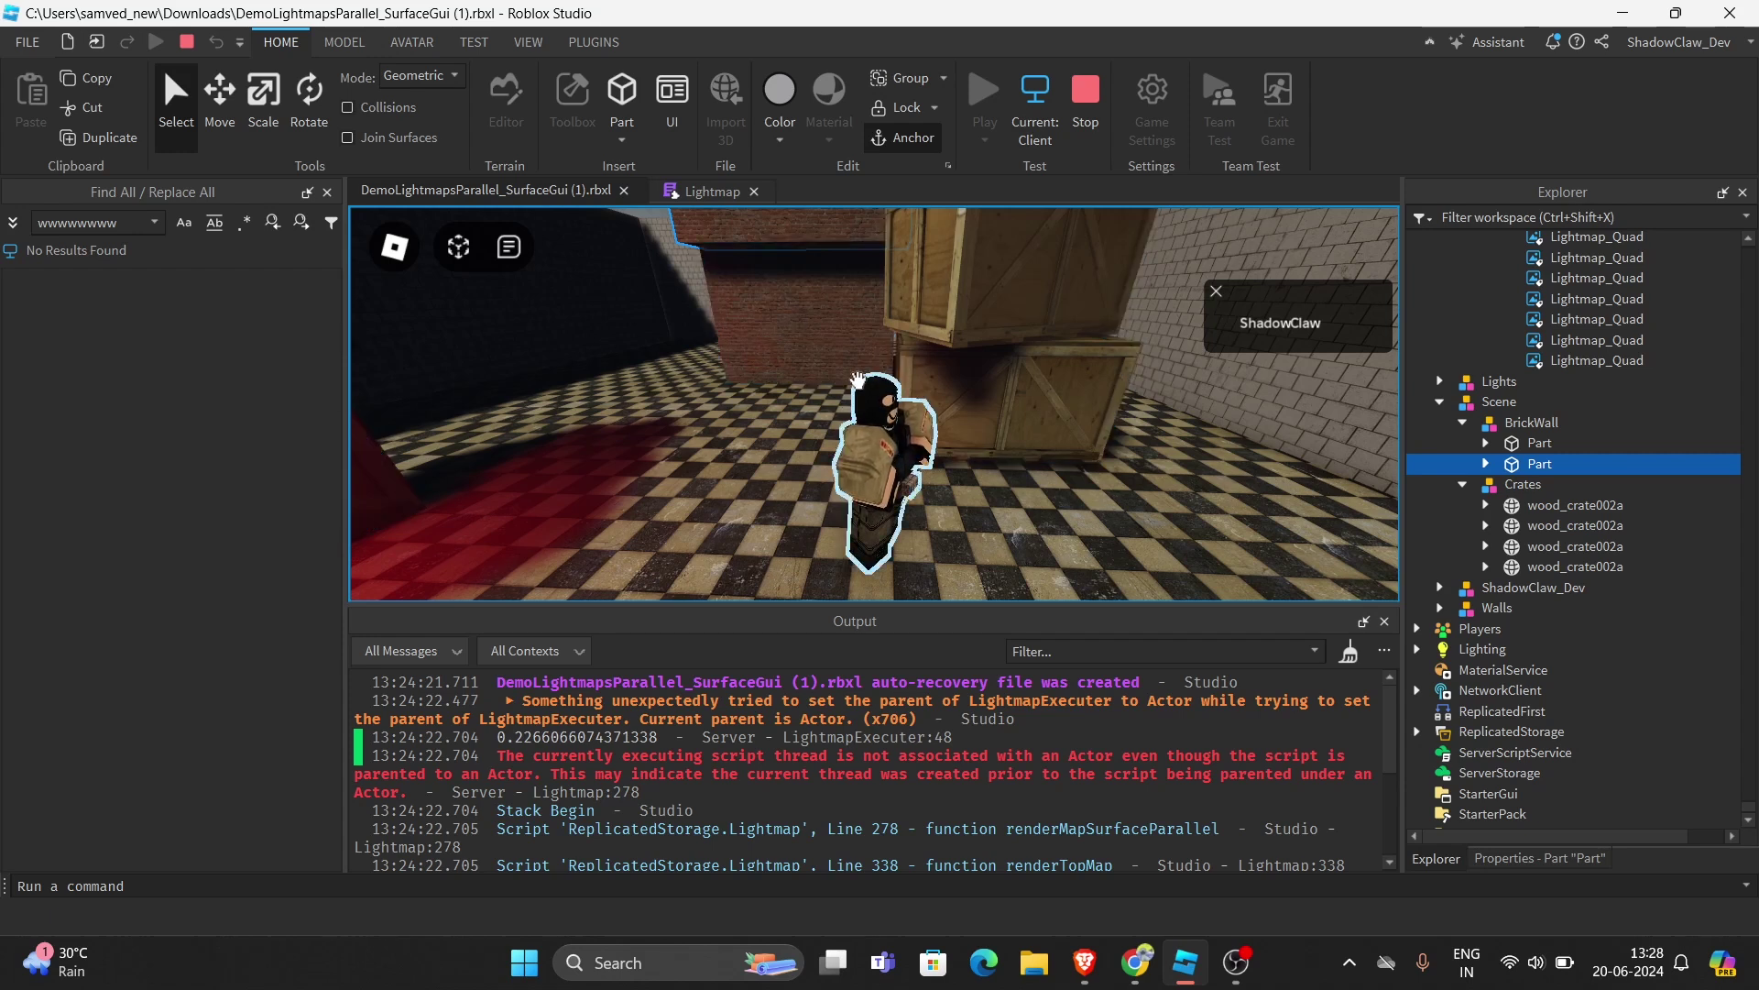
right_drag(679, 400, 680, 394)
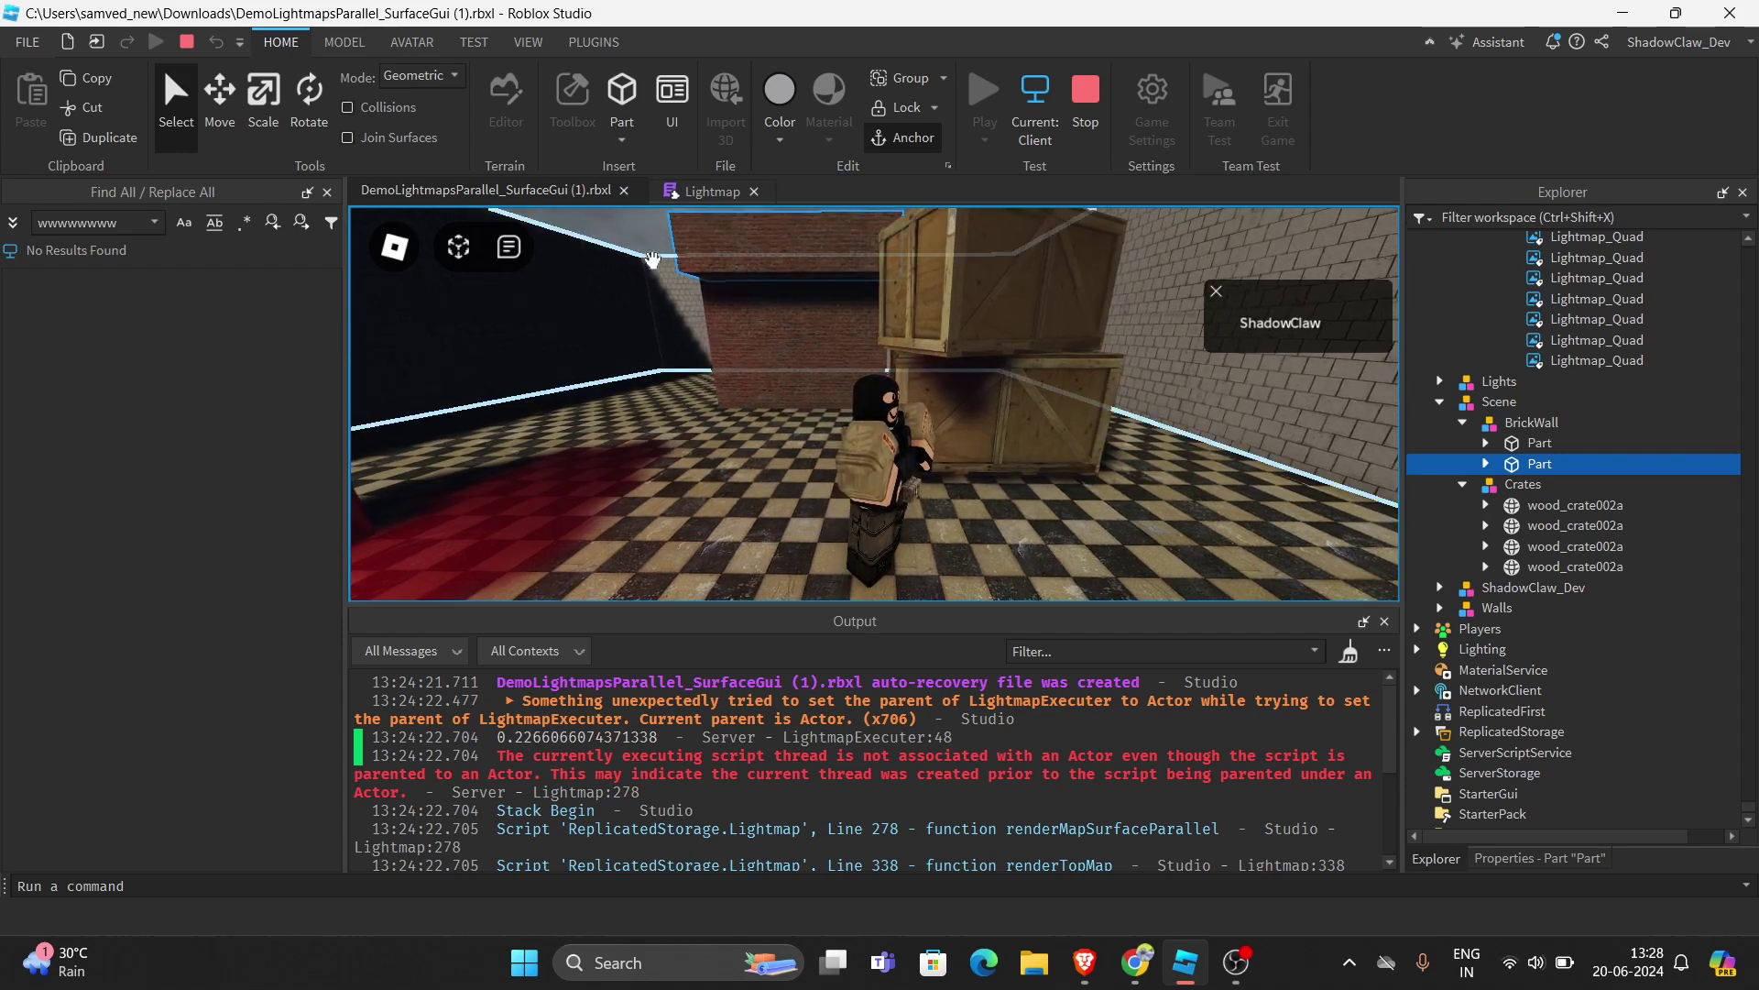
key(w)
right_drag(845, 460, 841, 469)
key(w)
key(space)
key(w)
Display the Summary performance stats and walk along the red-lit wall while checking FPS and render figures
click(545, 44)
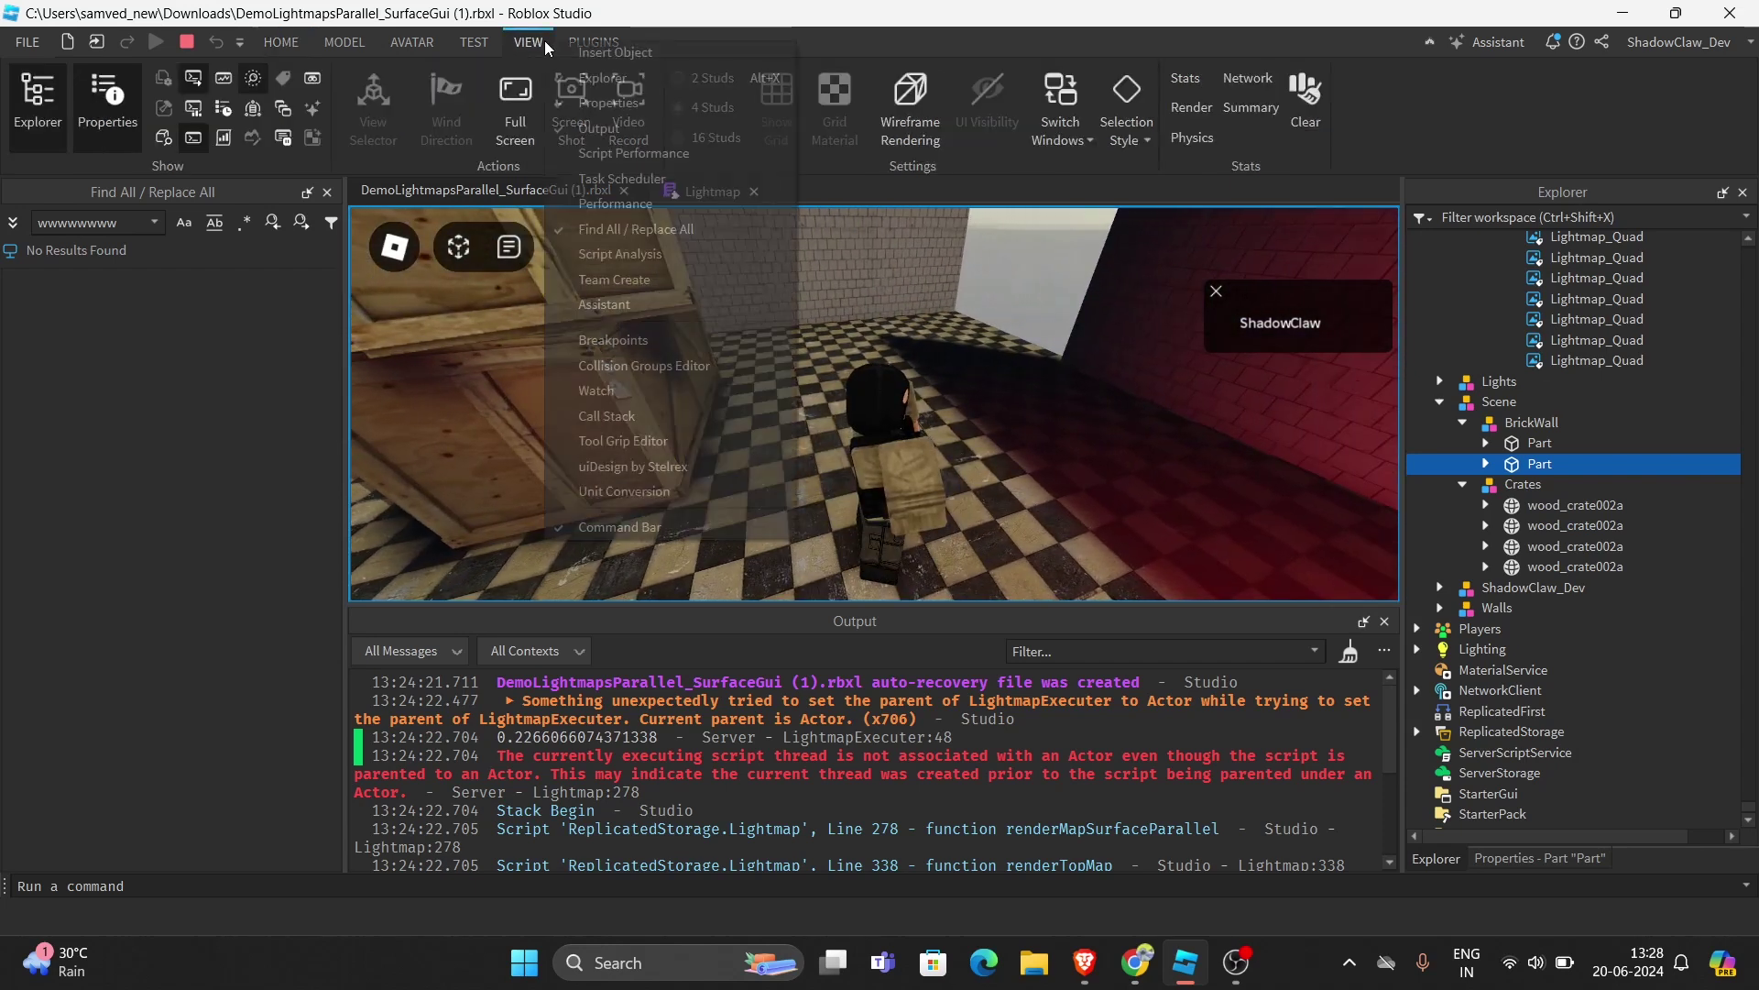
click(1248, 110)
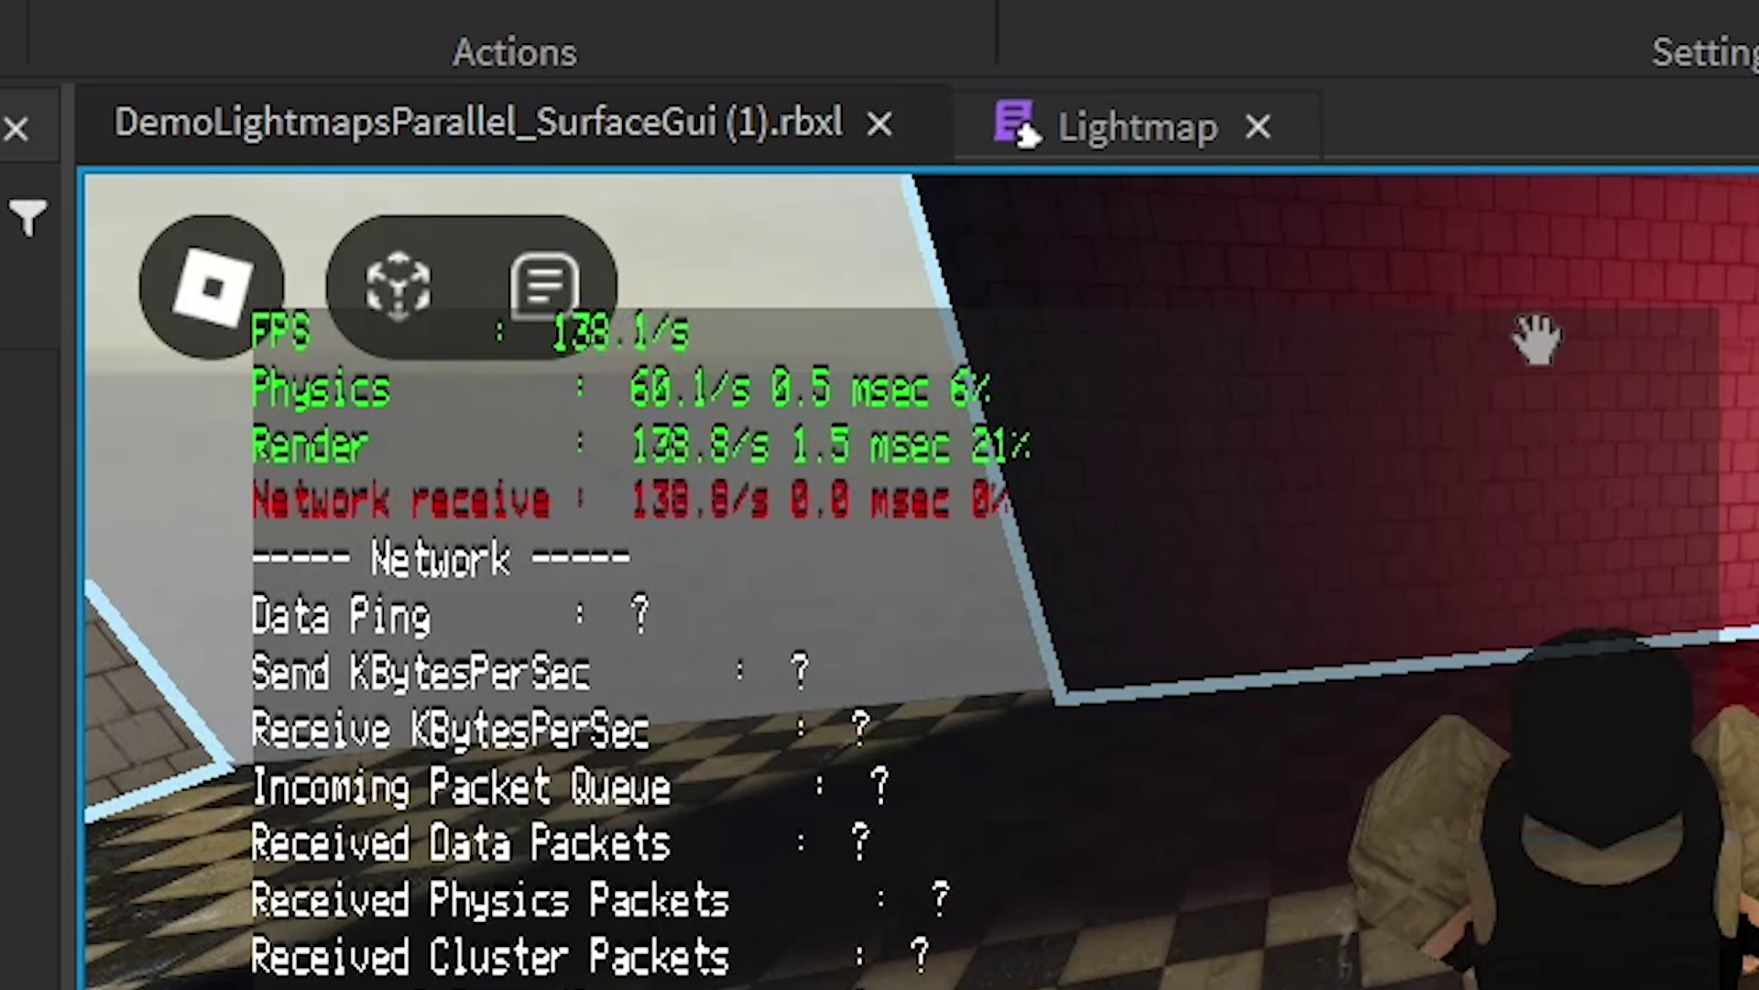
key(w)
right_drag(1535, 339, 1535, 341)
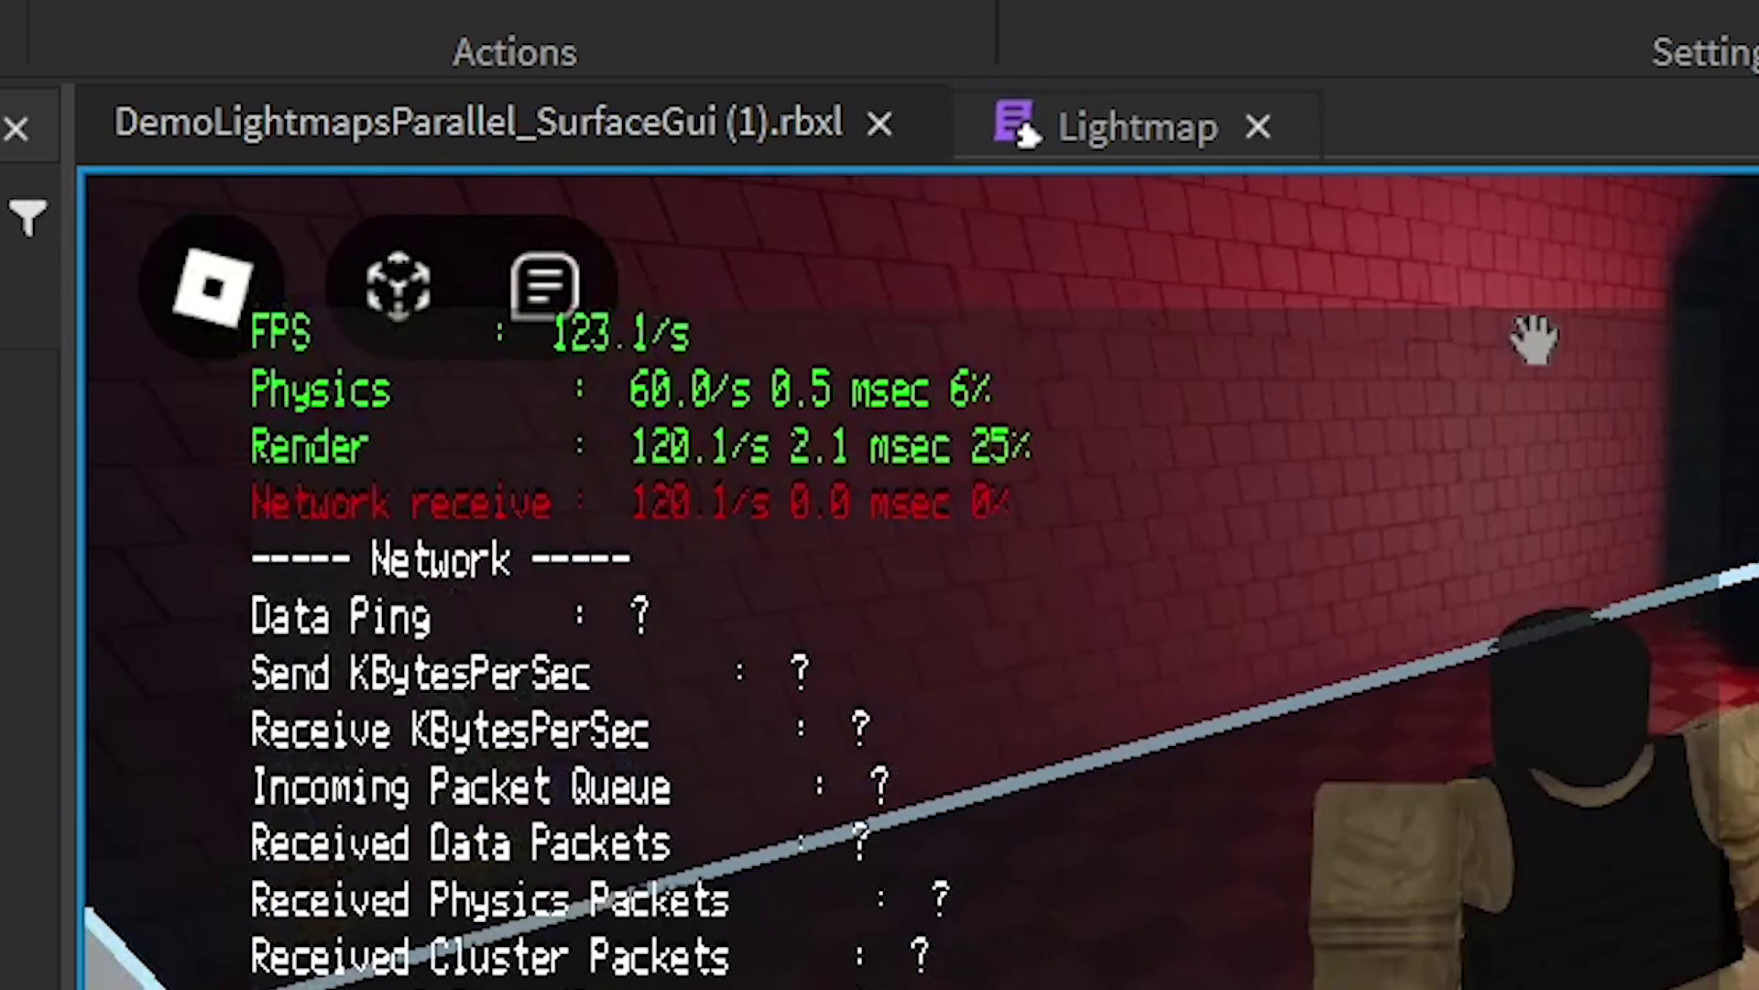
right_drag(1036, 386, 1037, 386)
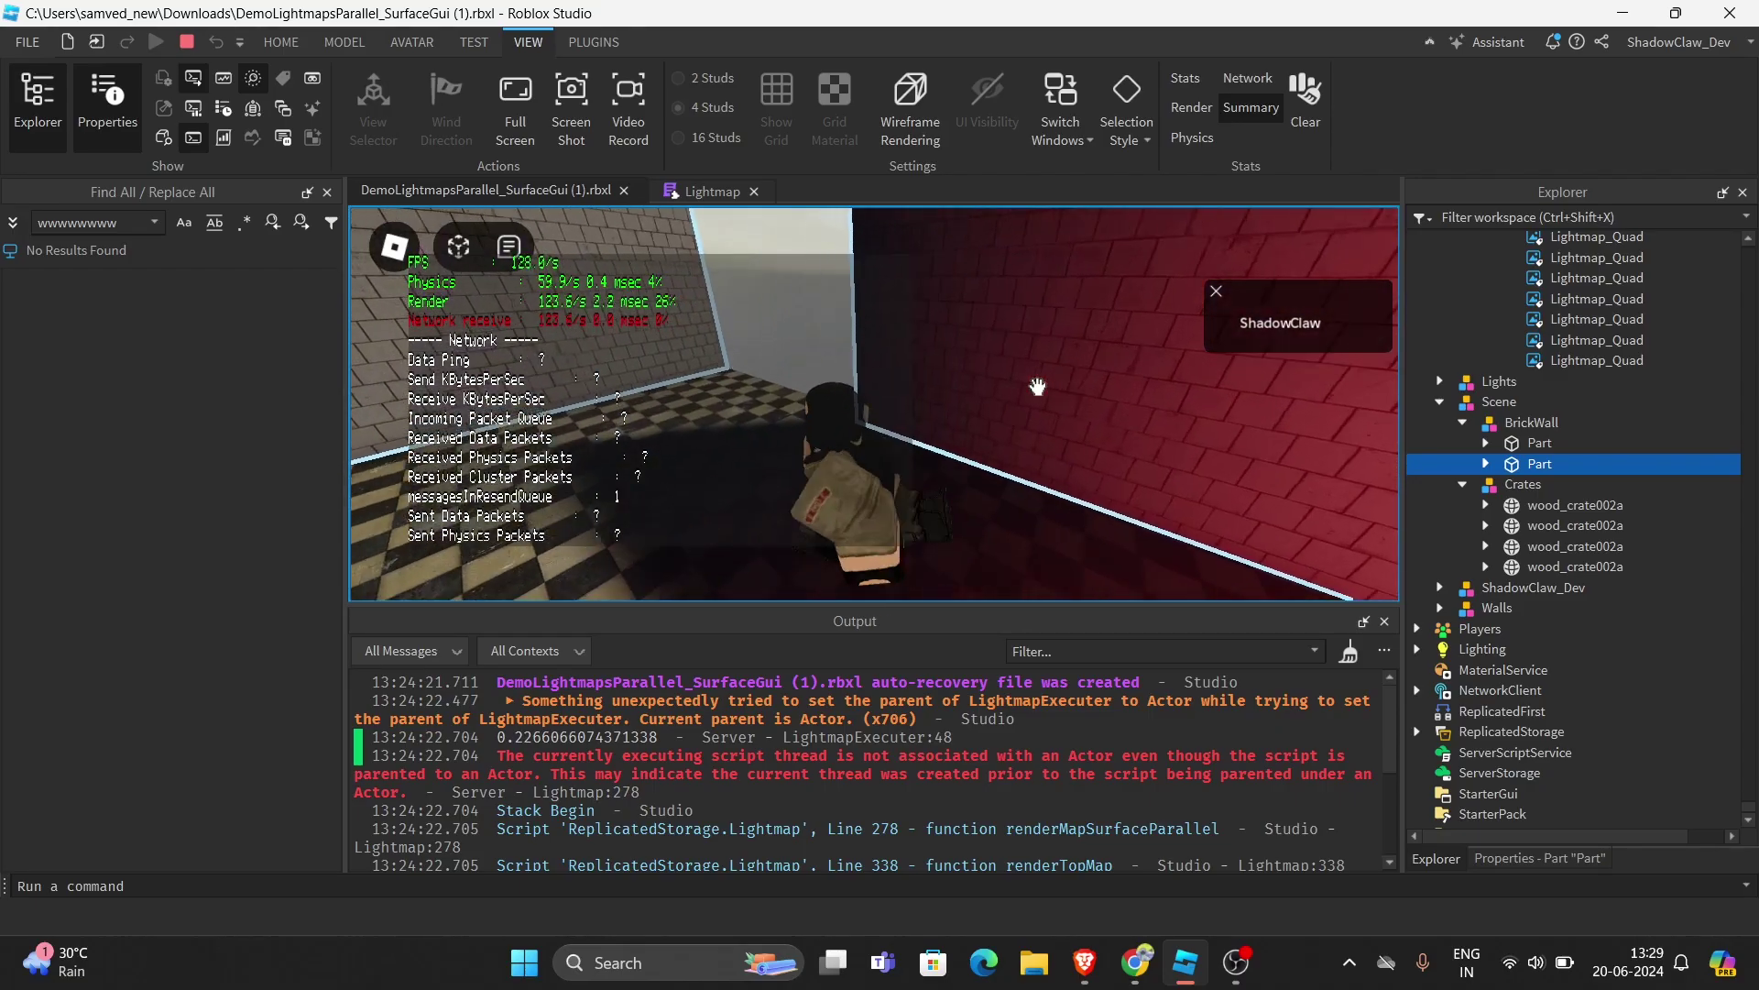
key(w)
key(a)
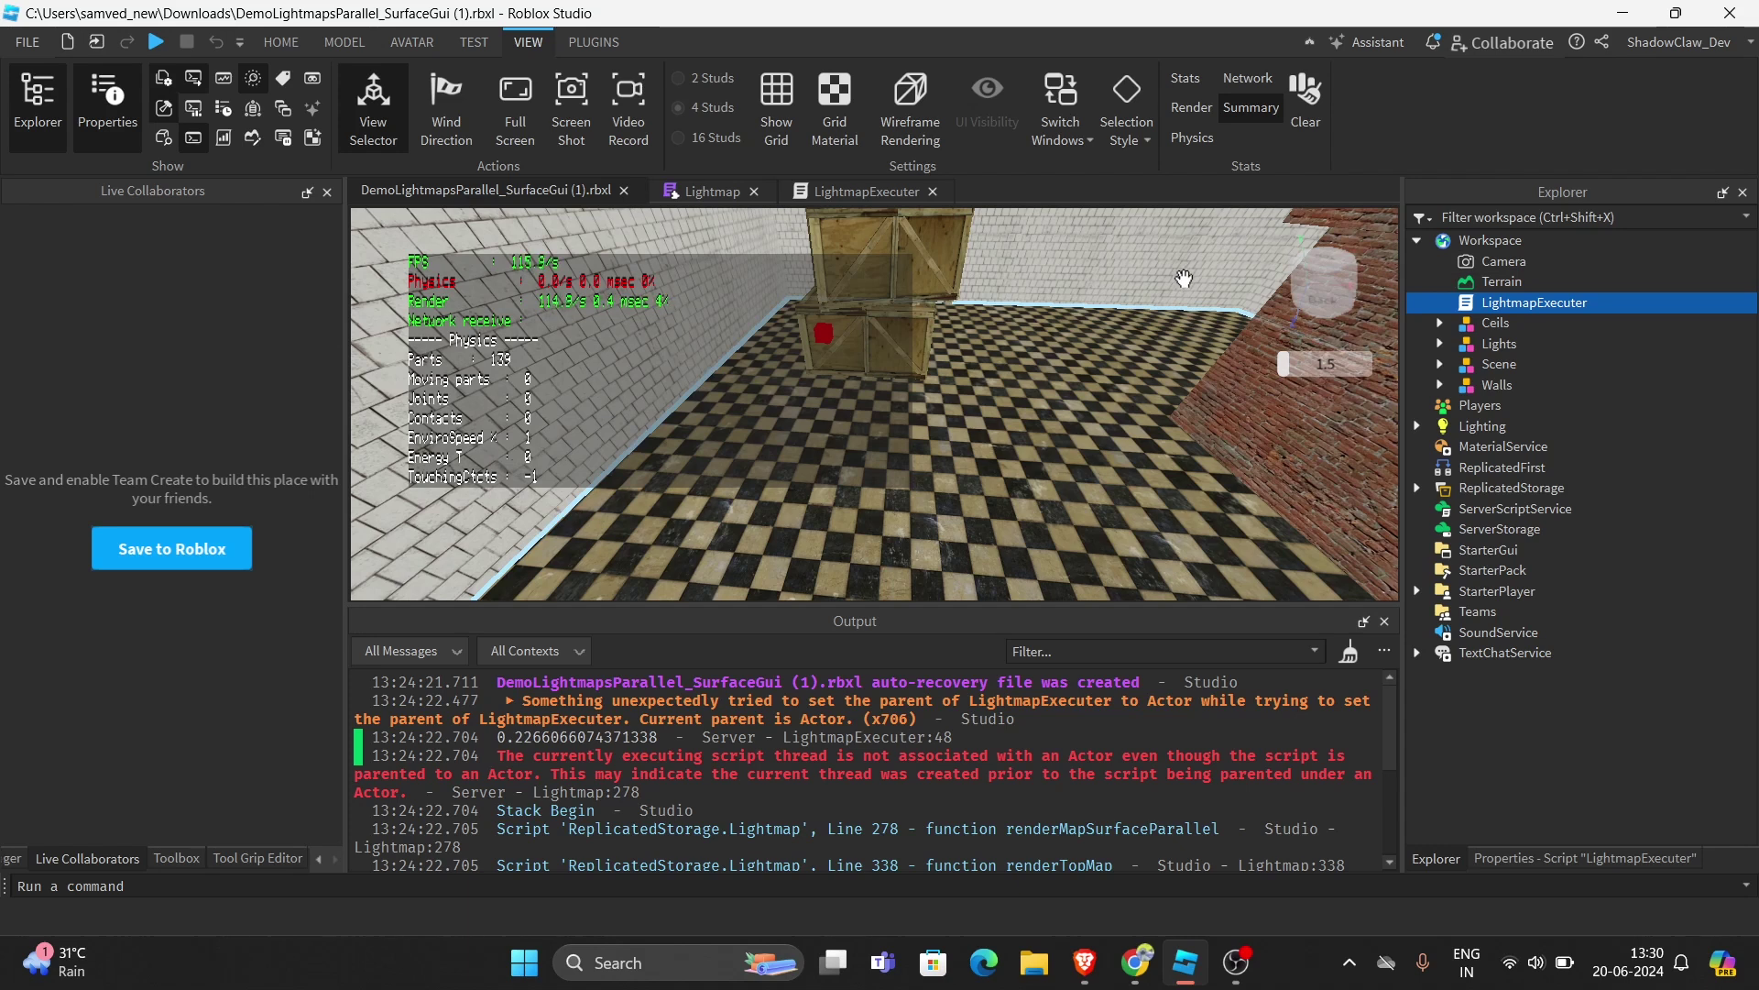
View the unlit scene in edit mode, then open the LightmapExecuter script and read through its variables and render calls
right_drag(1185, 278, 1180, 278)
key(s)
scroll(1350, 279, up, 1)
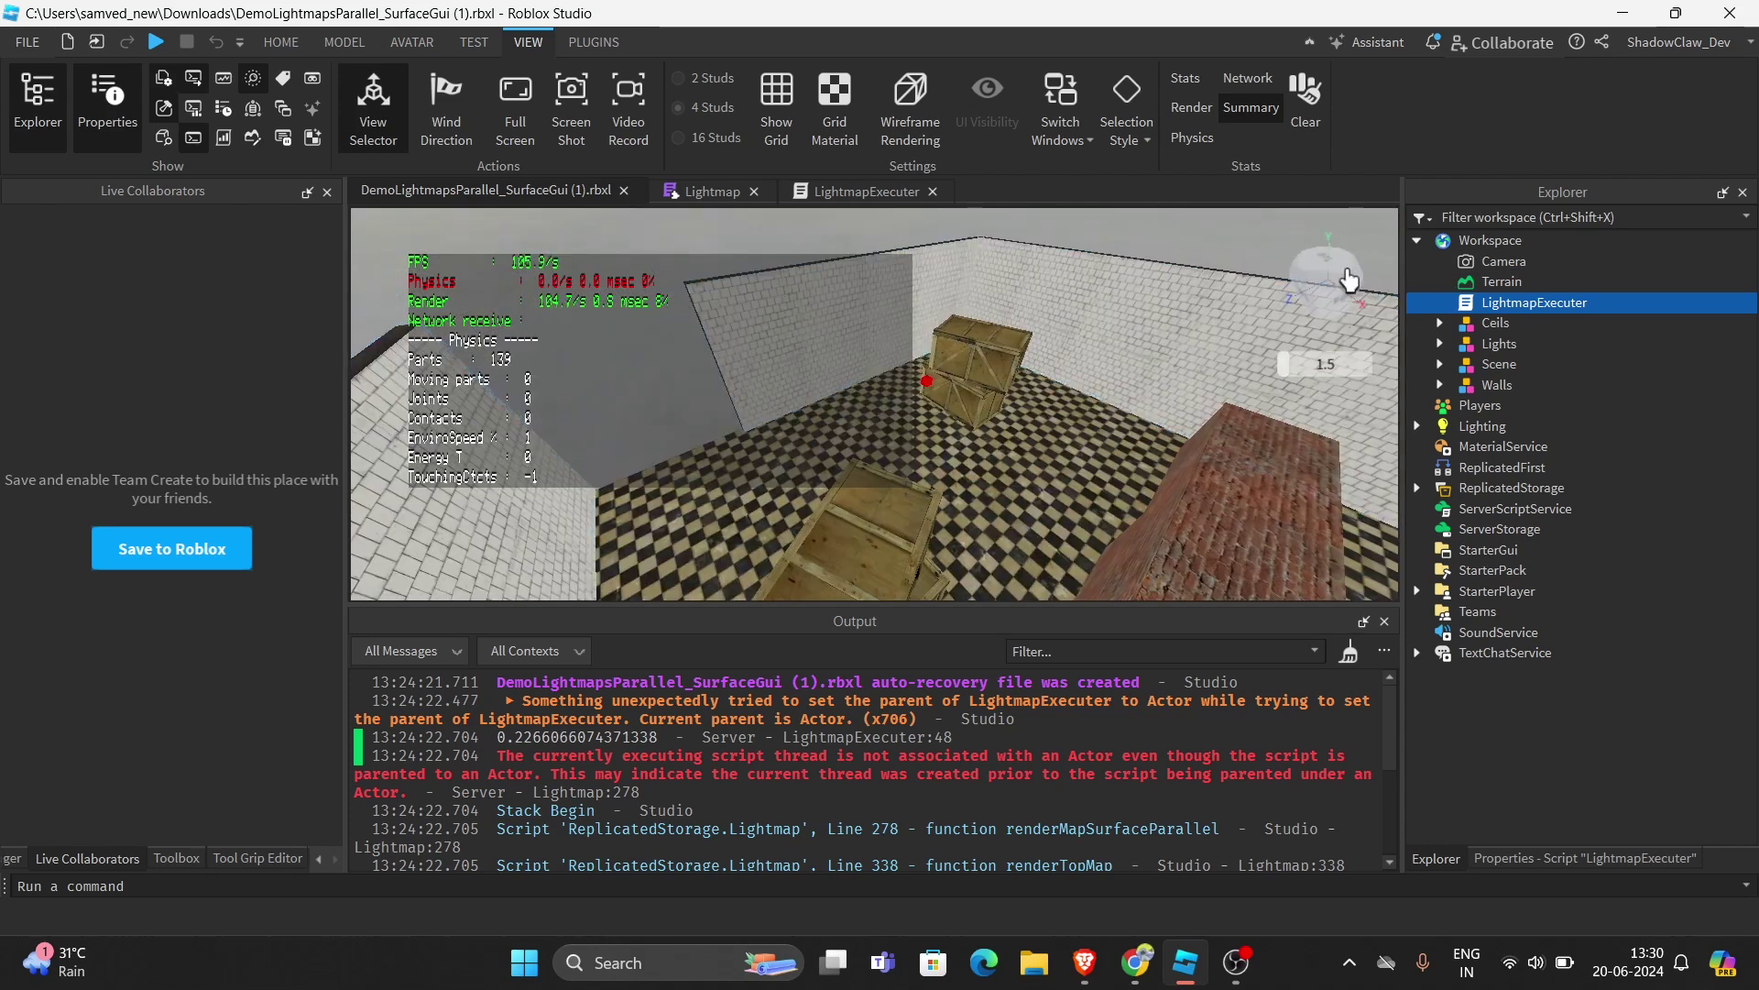
double_click(1542, 313)
scroll(978, 466, down, 5)
scroll(978, 467, down, 10)
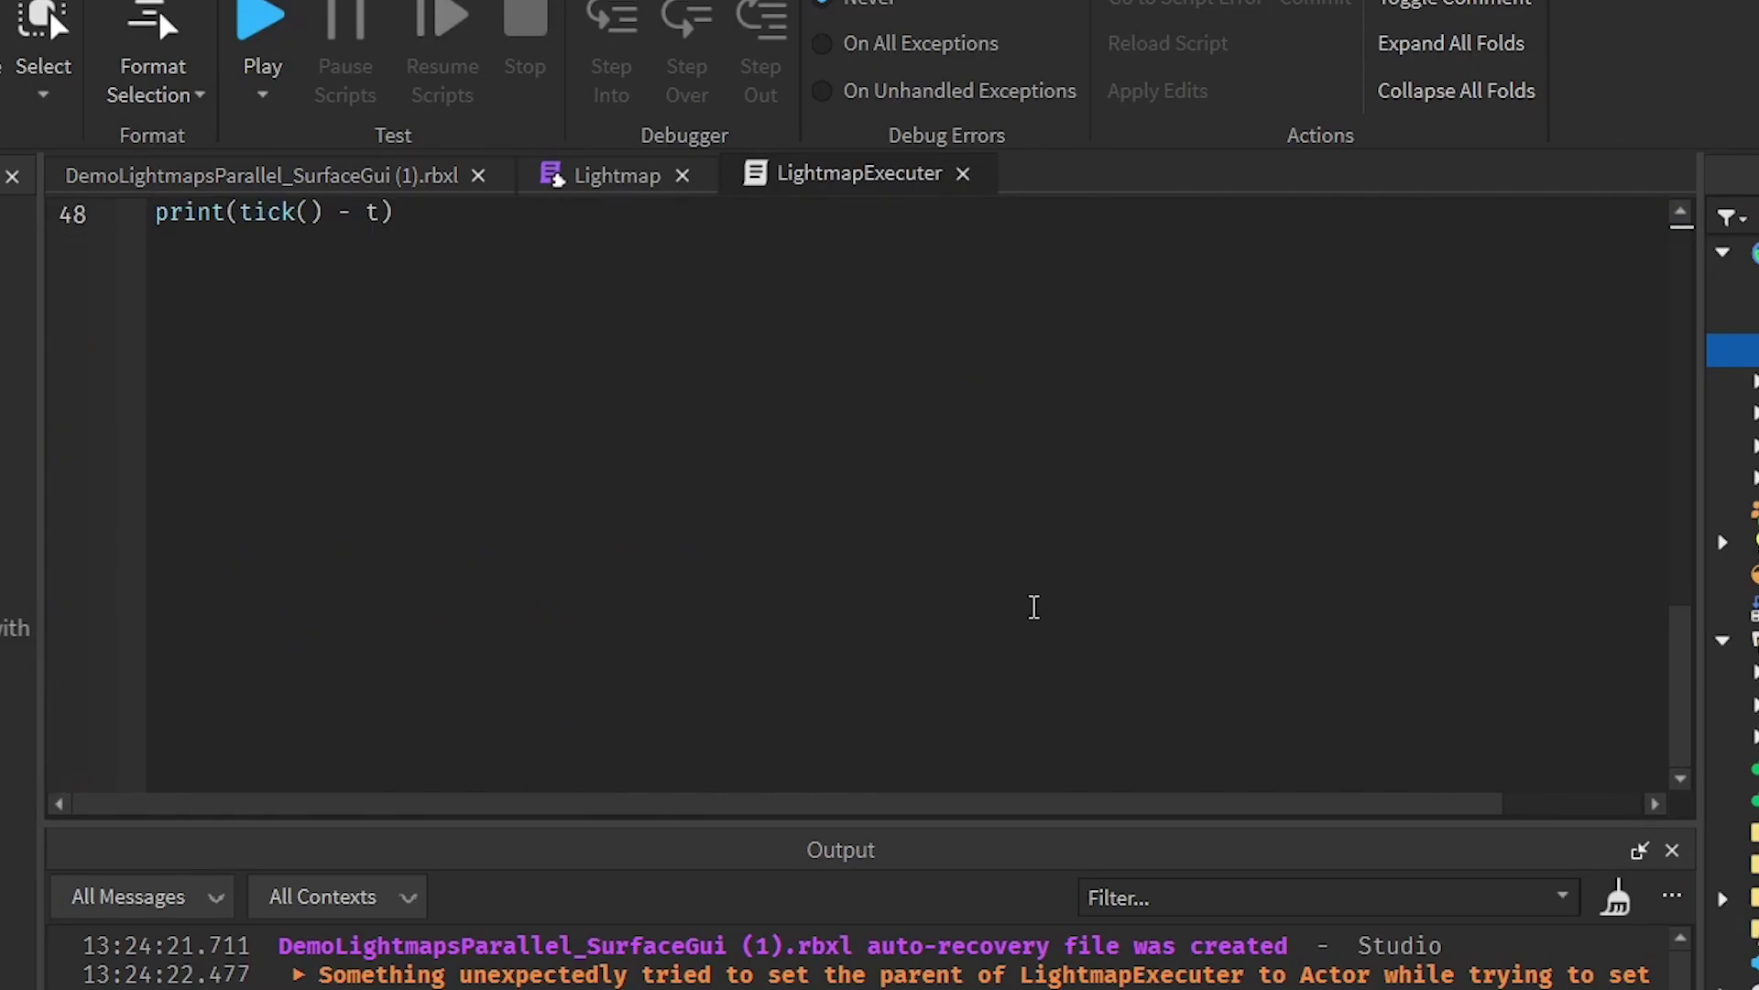
scroll(746, 246, up, 15)
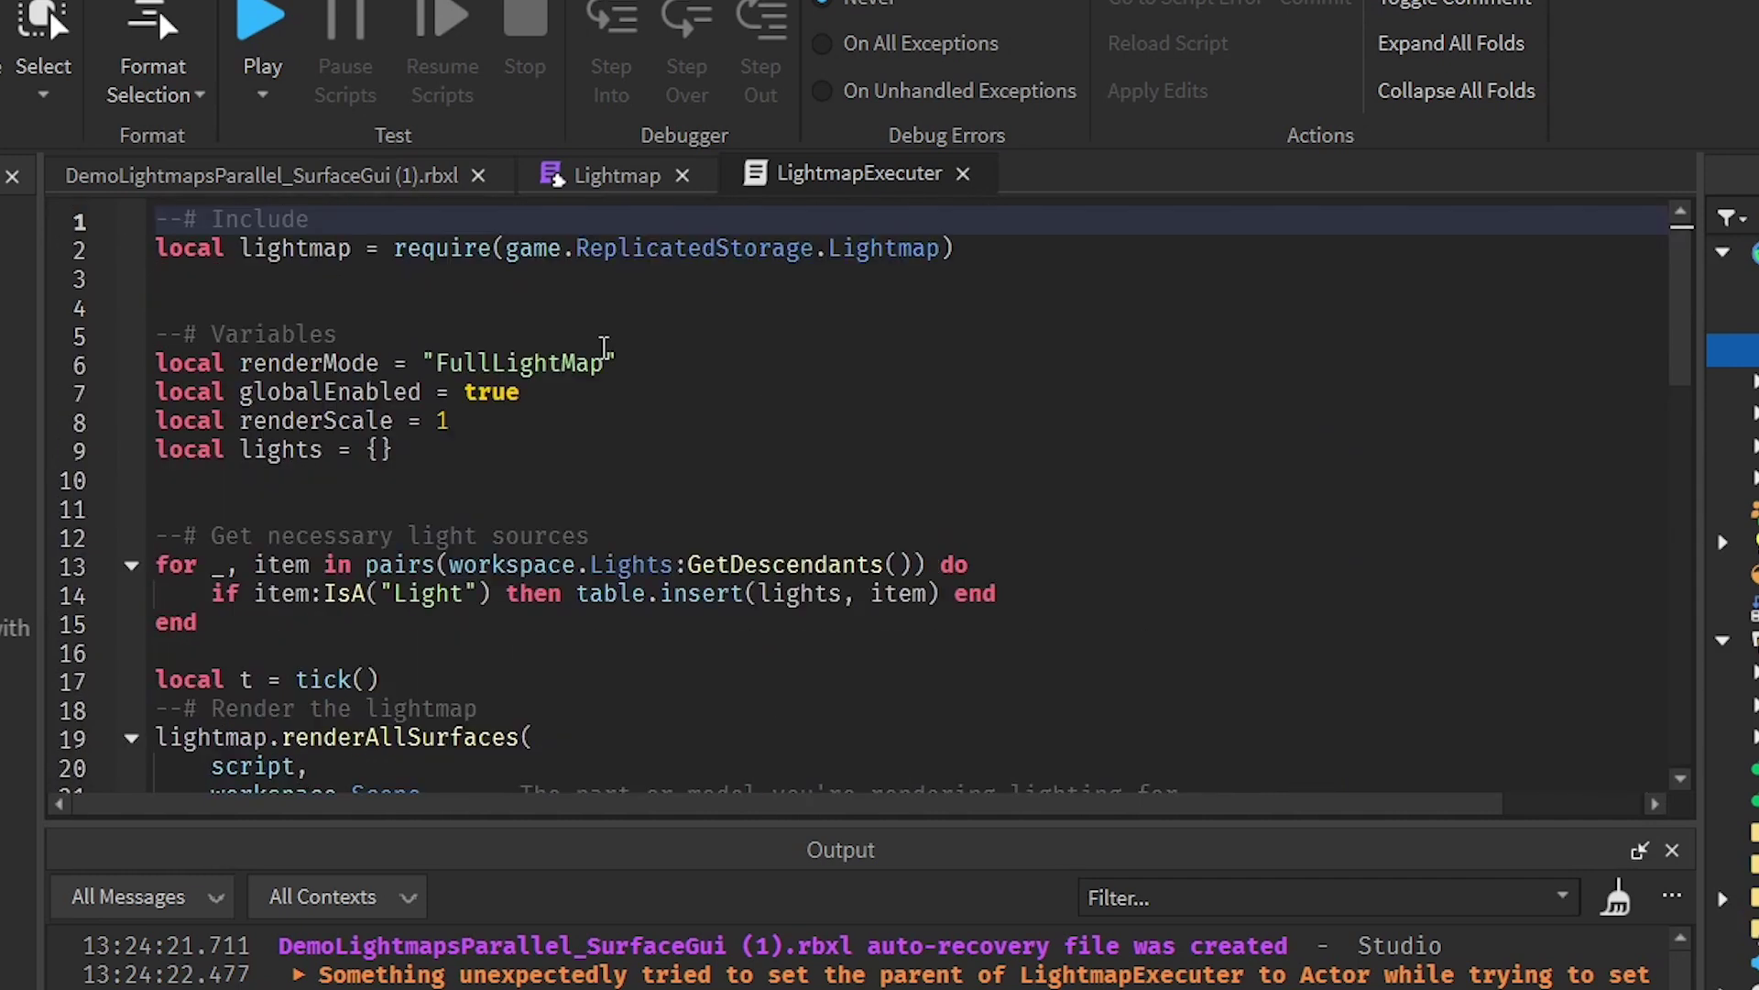
scroll(604, 347, down, 10)
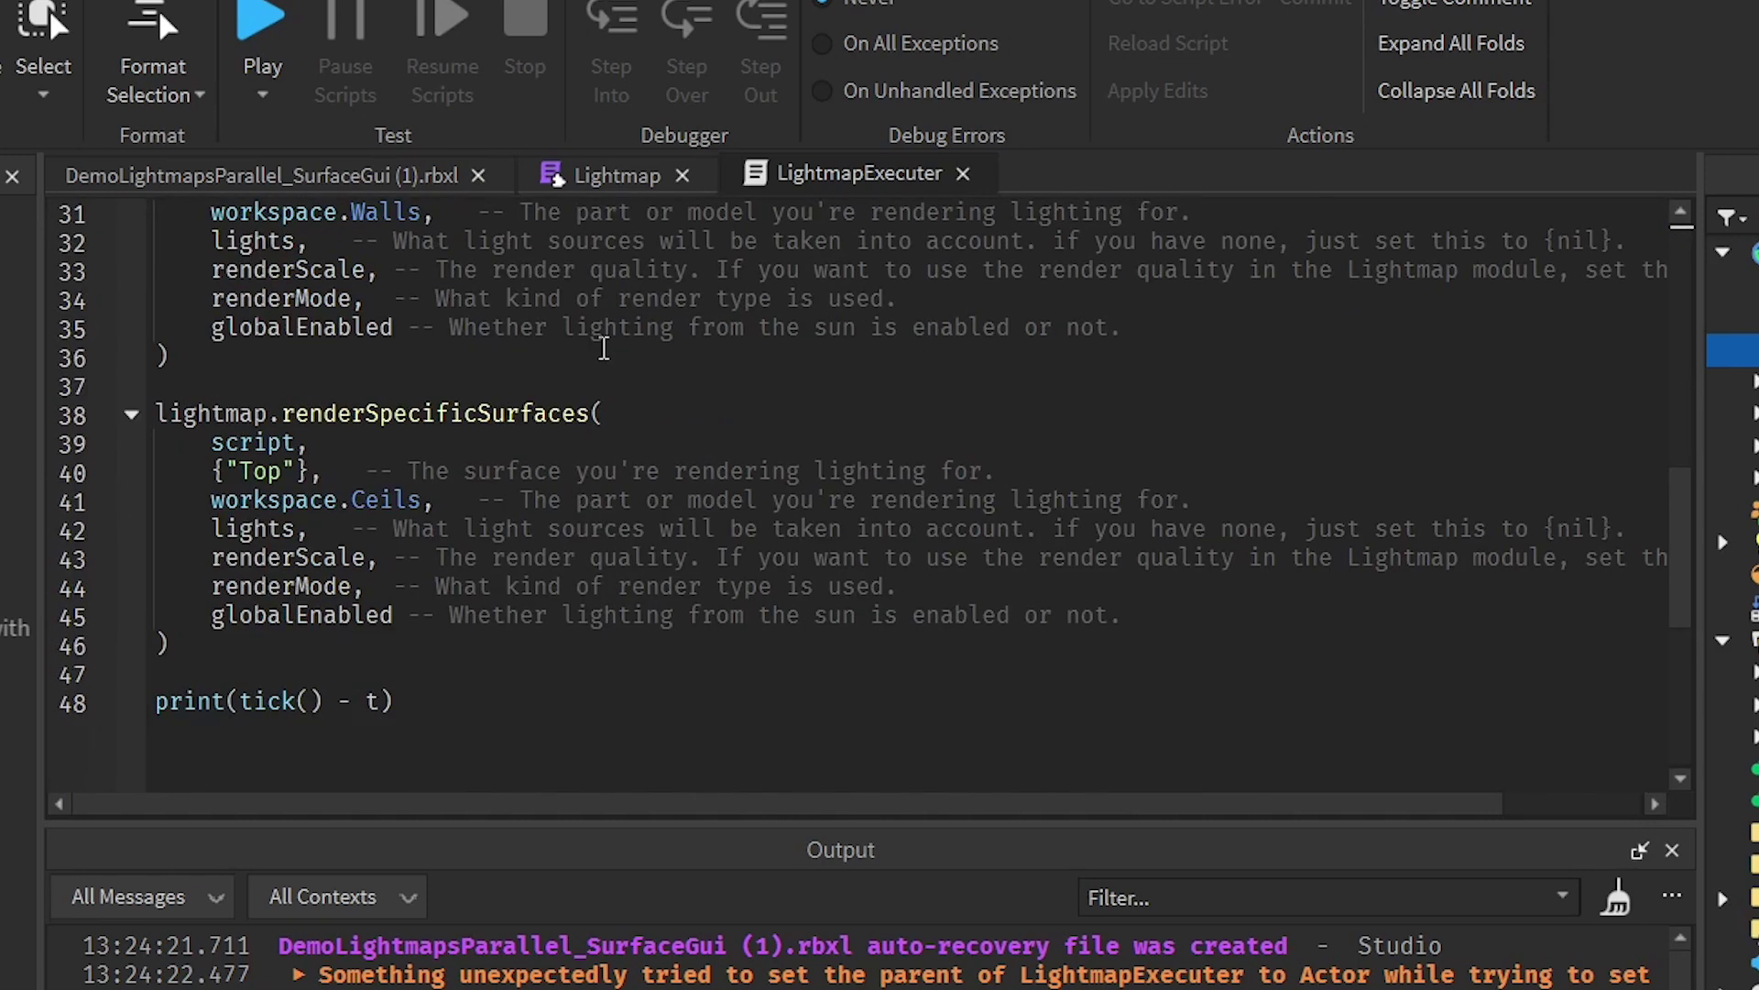
Find the renderTopMap function in the Lightmap module and view the top surfaces of the scene's parts that it covers
click(579, 175)
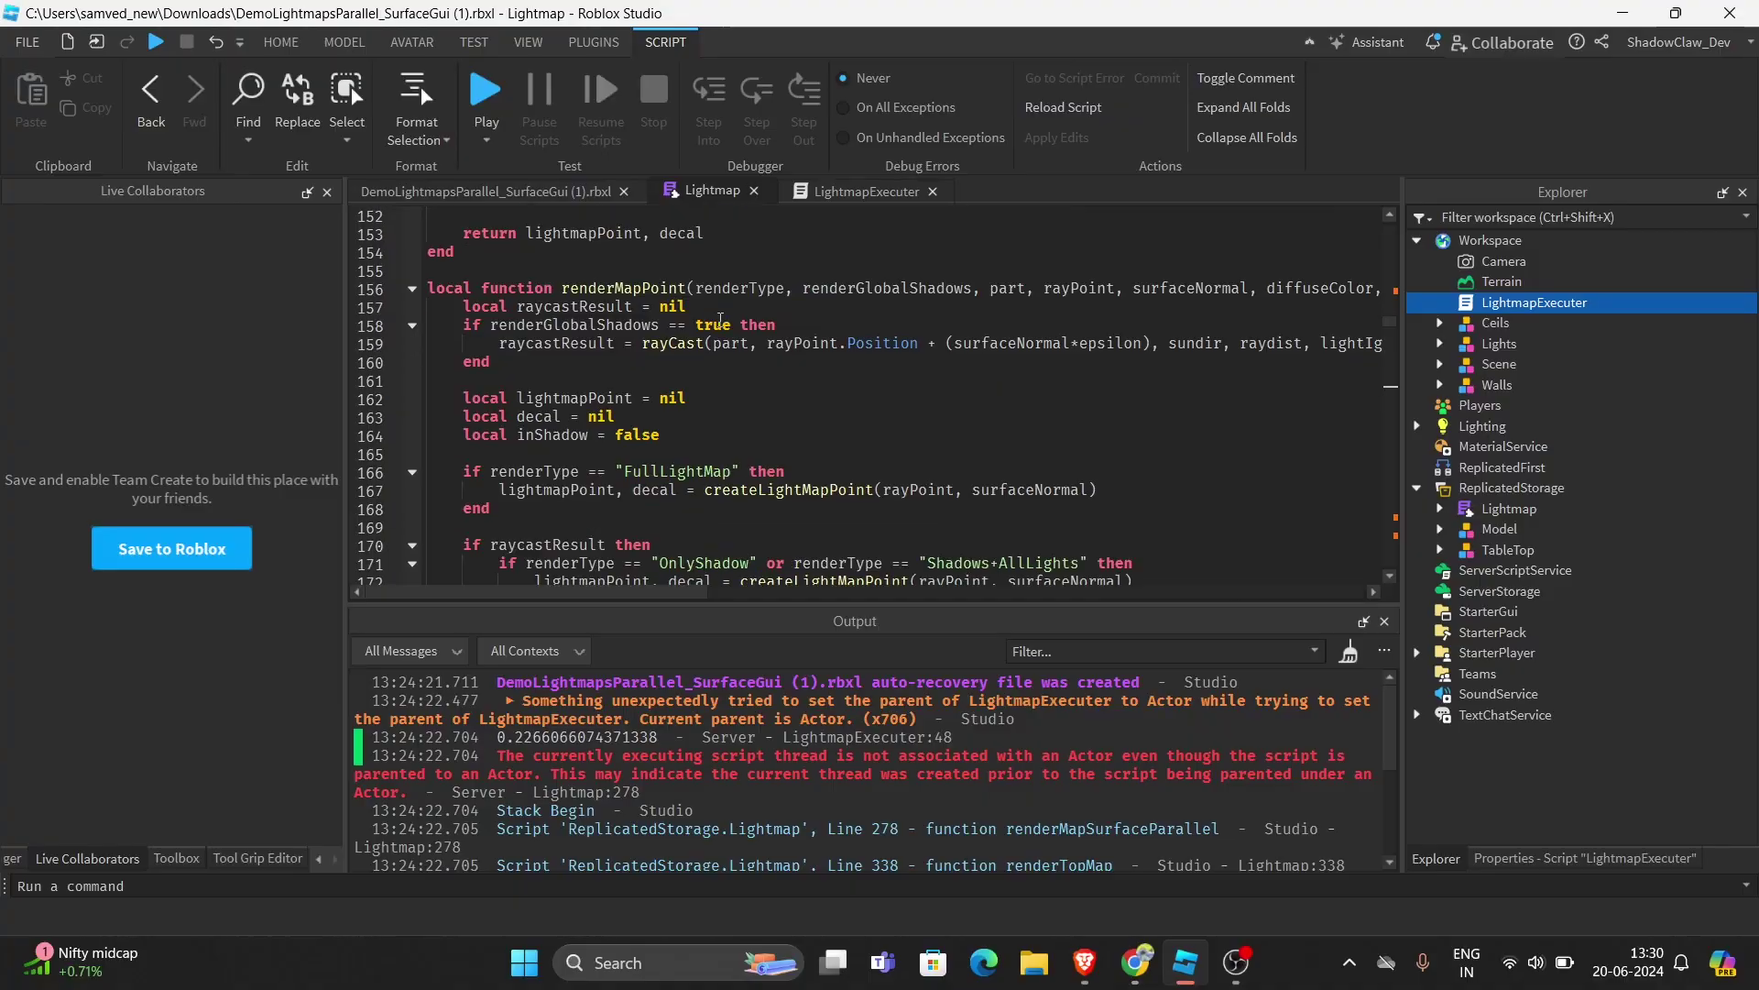
scroll(721, 320, down, 15)
scroll(721, 320, down, 20)
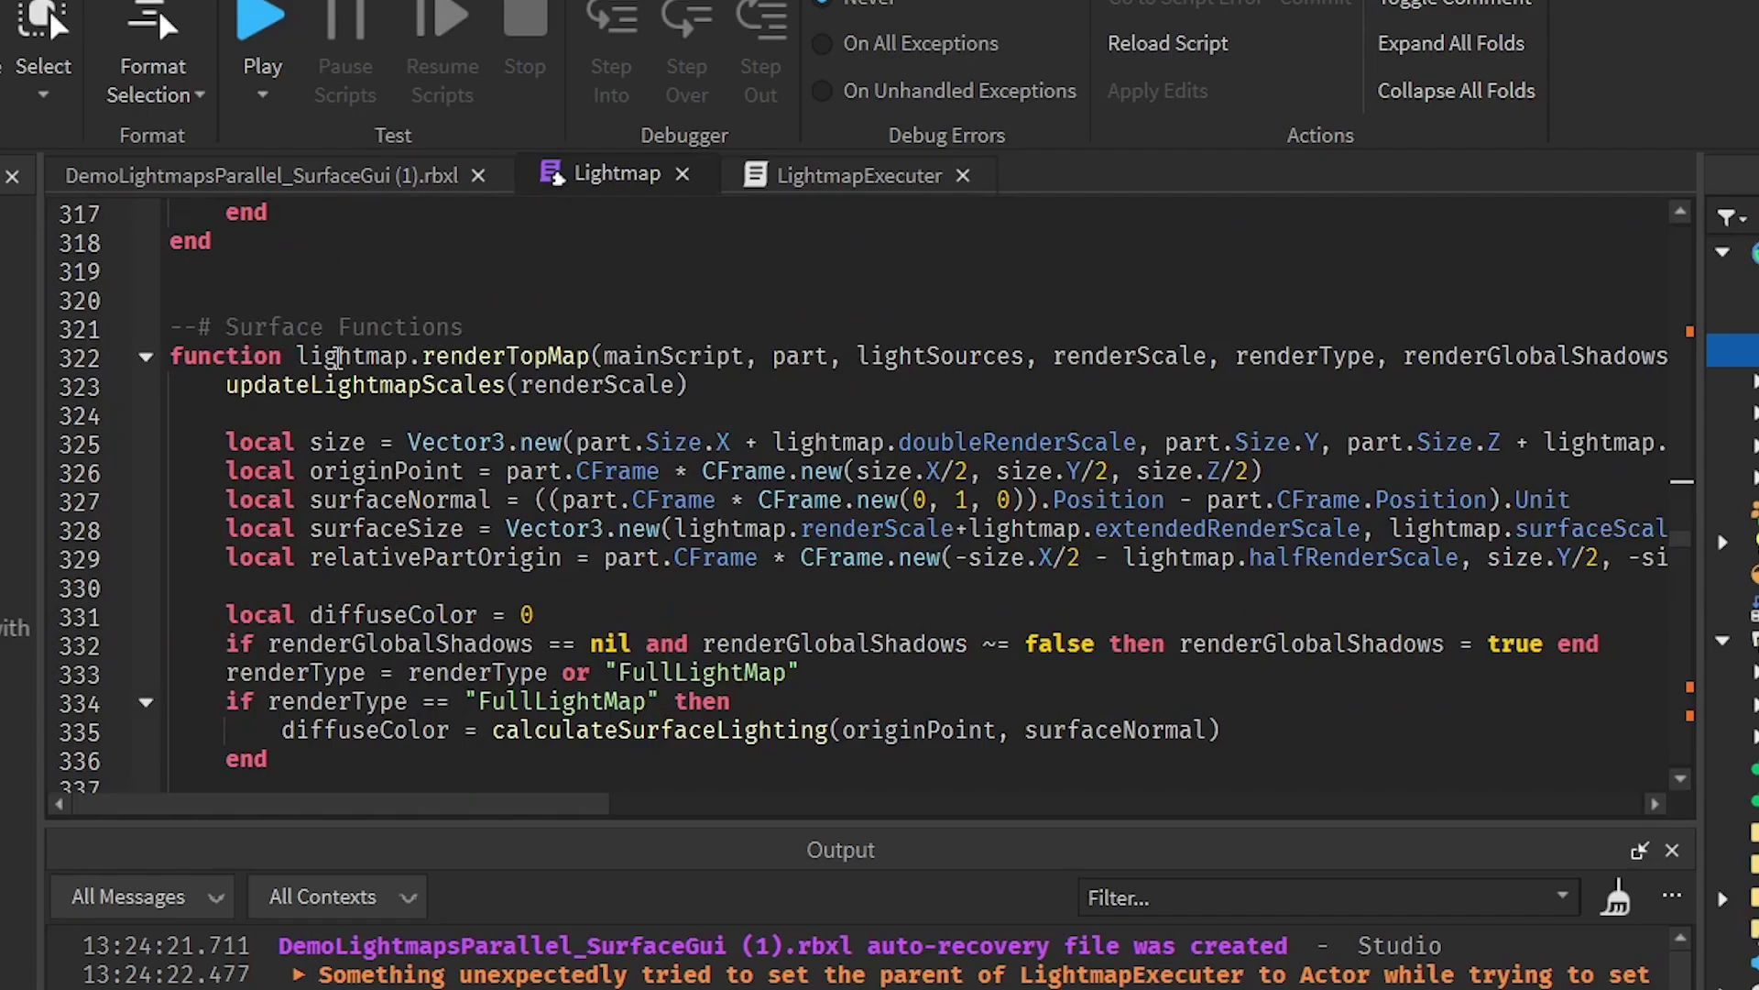
click(483, 357)
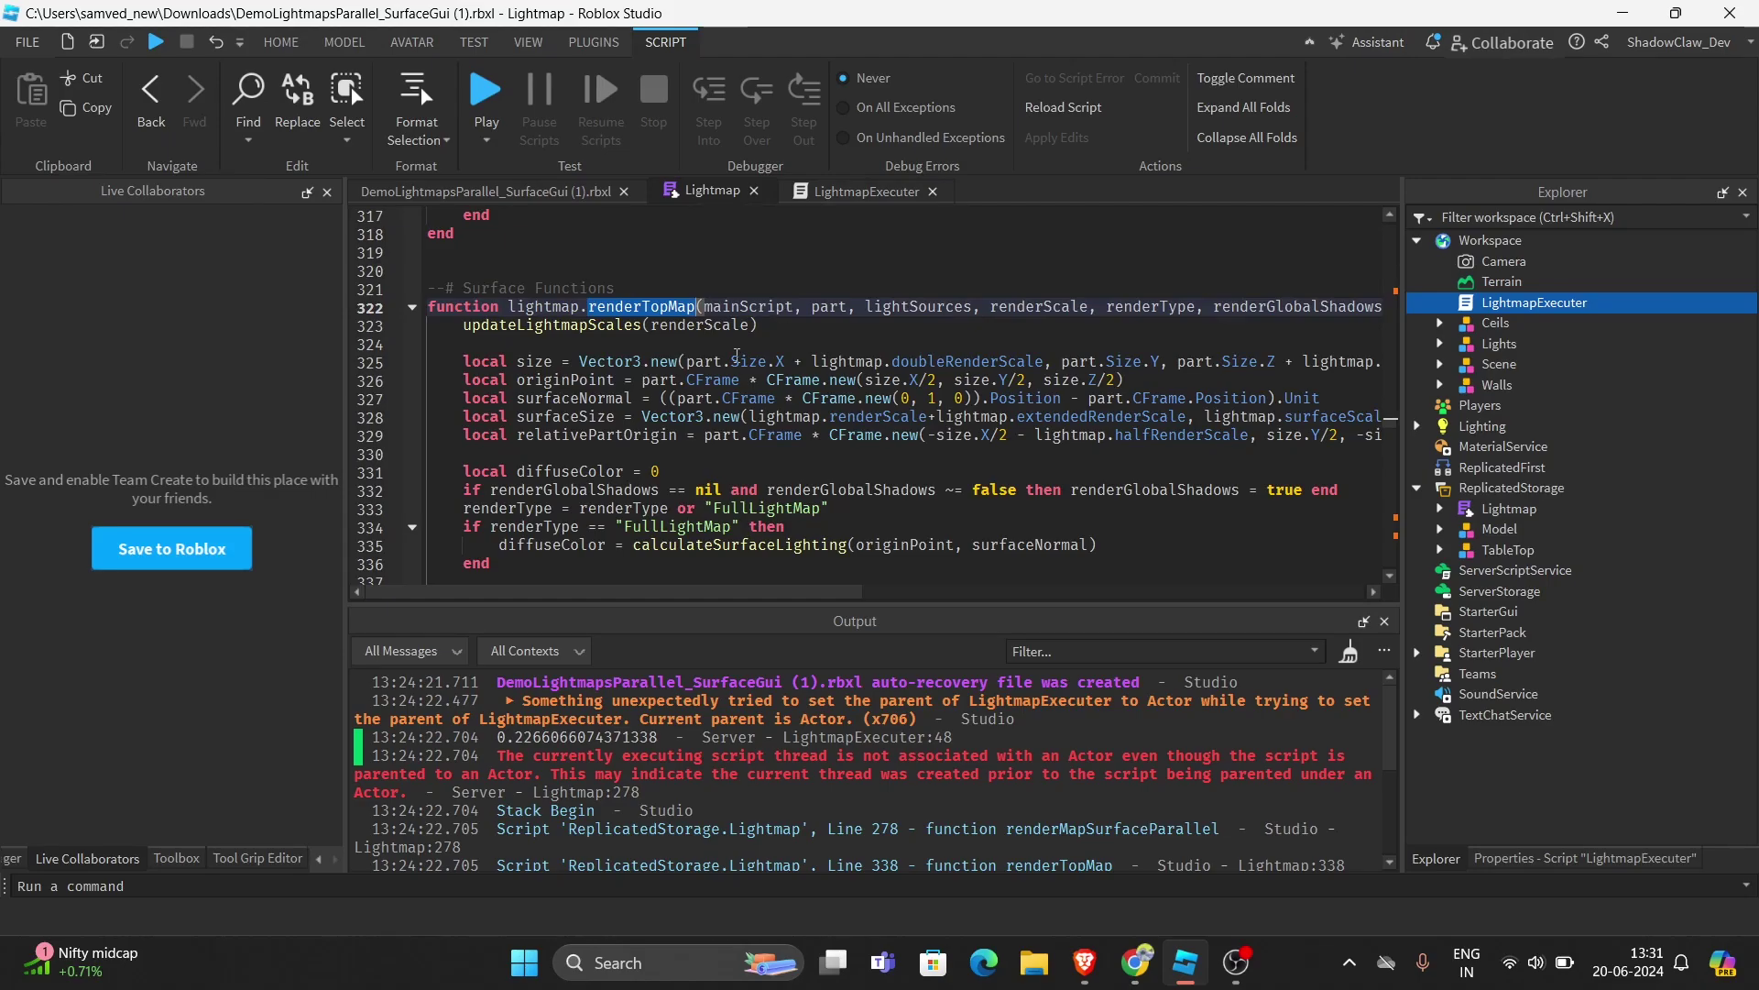
click(486, 191)
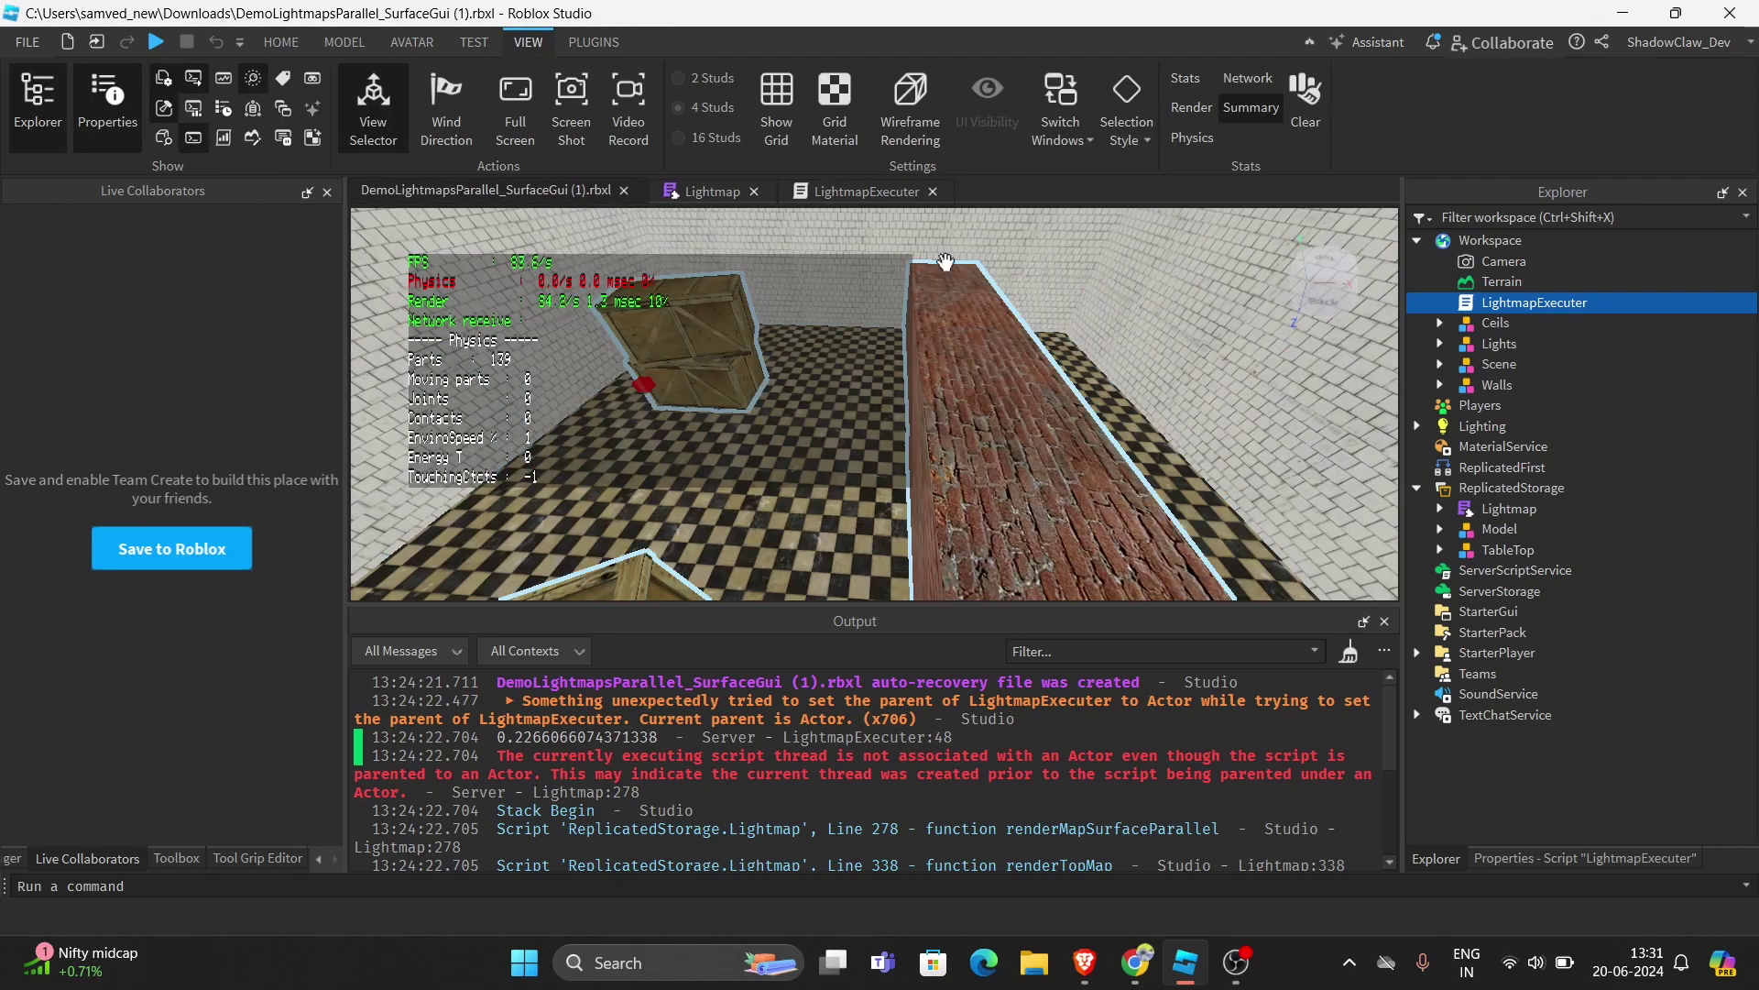
click(712, 191)
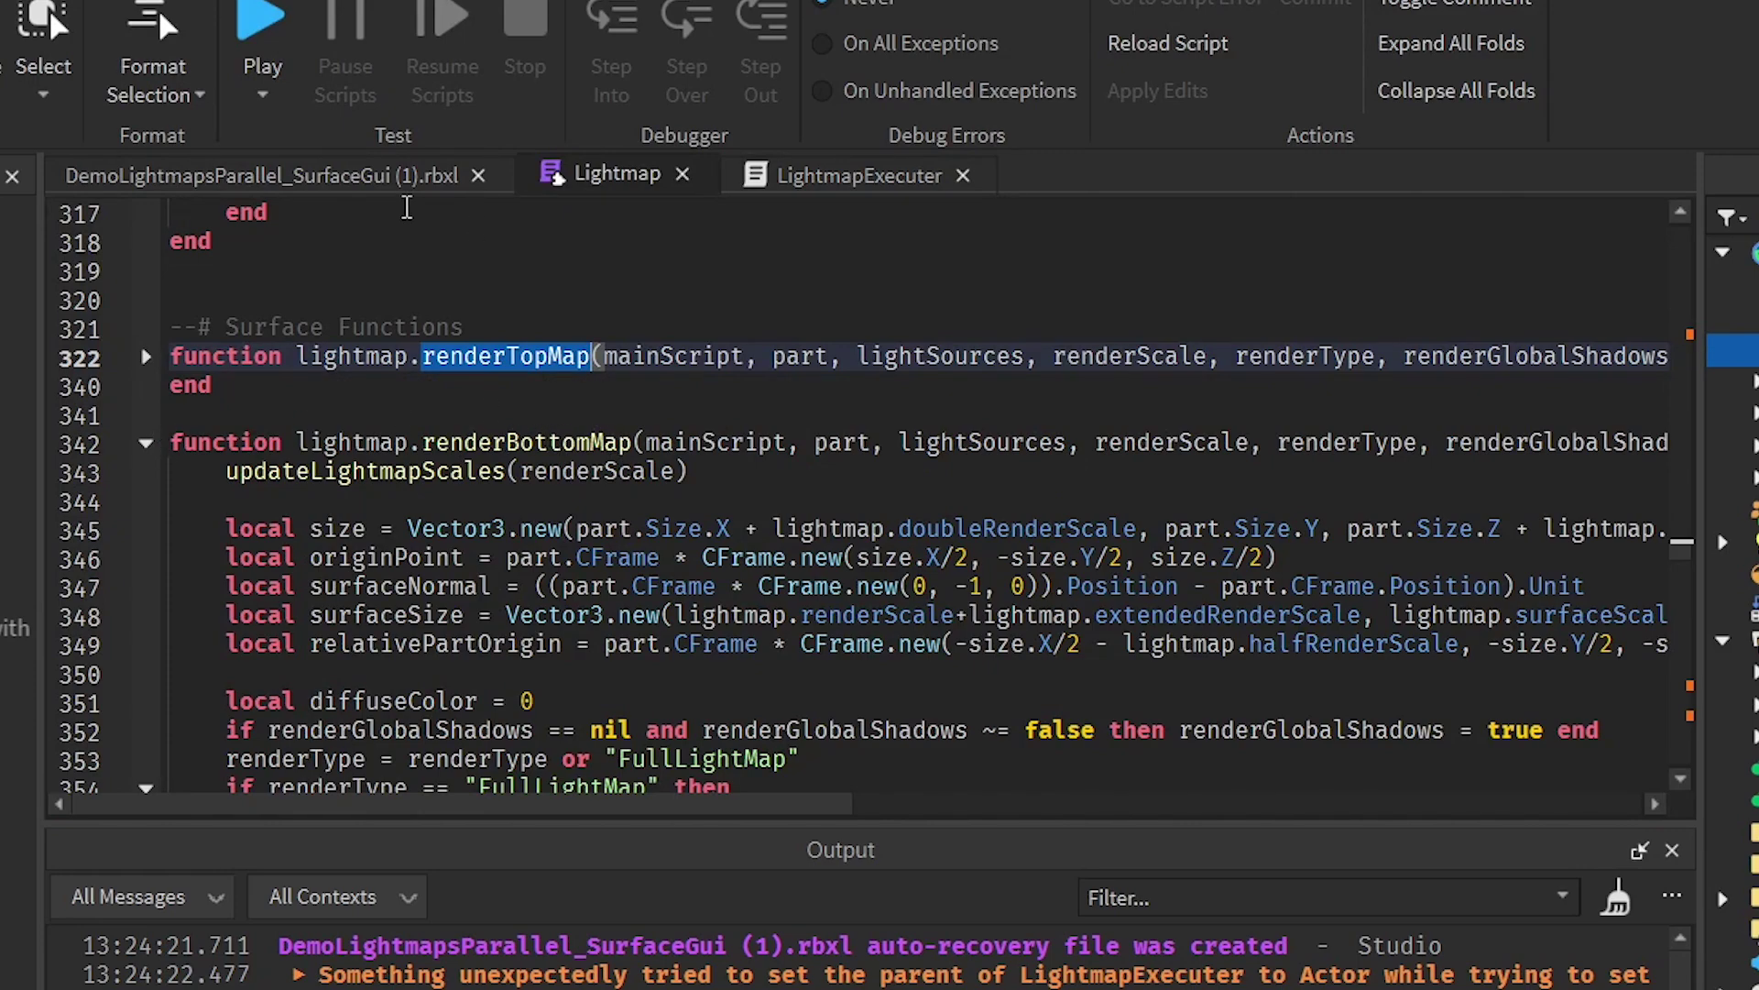
View the underside of the brick wall in the scene, then return to the Lightmap module
click(345, 187)
right_drag(944, 399, 1056, 463)
key(w)
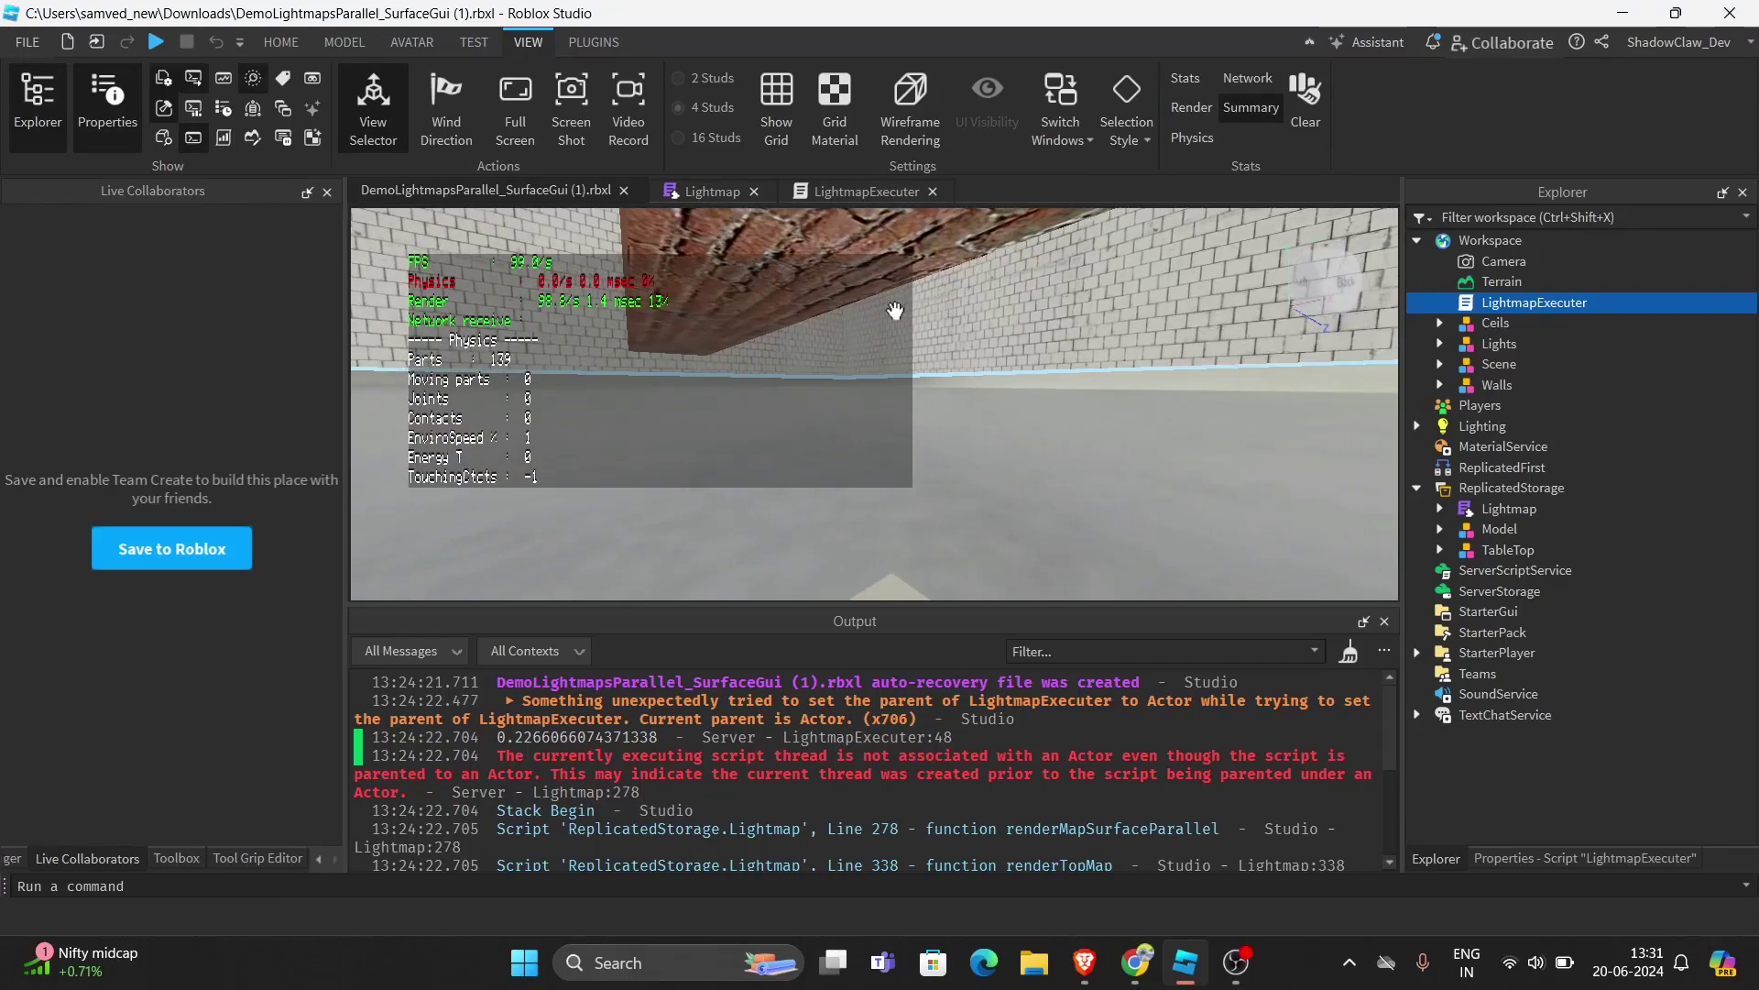
right_drag(895, 312, 770, 220)
click(712, 191)
Collapse the renderFrontMap, renderBackMap and renderRightMap functions and the surface function after them in the Lightmap module
click(412, 361)
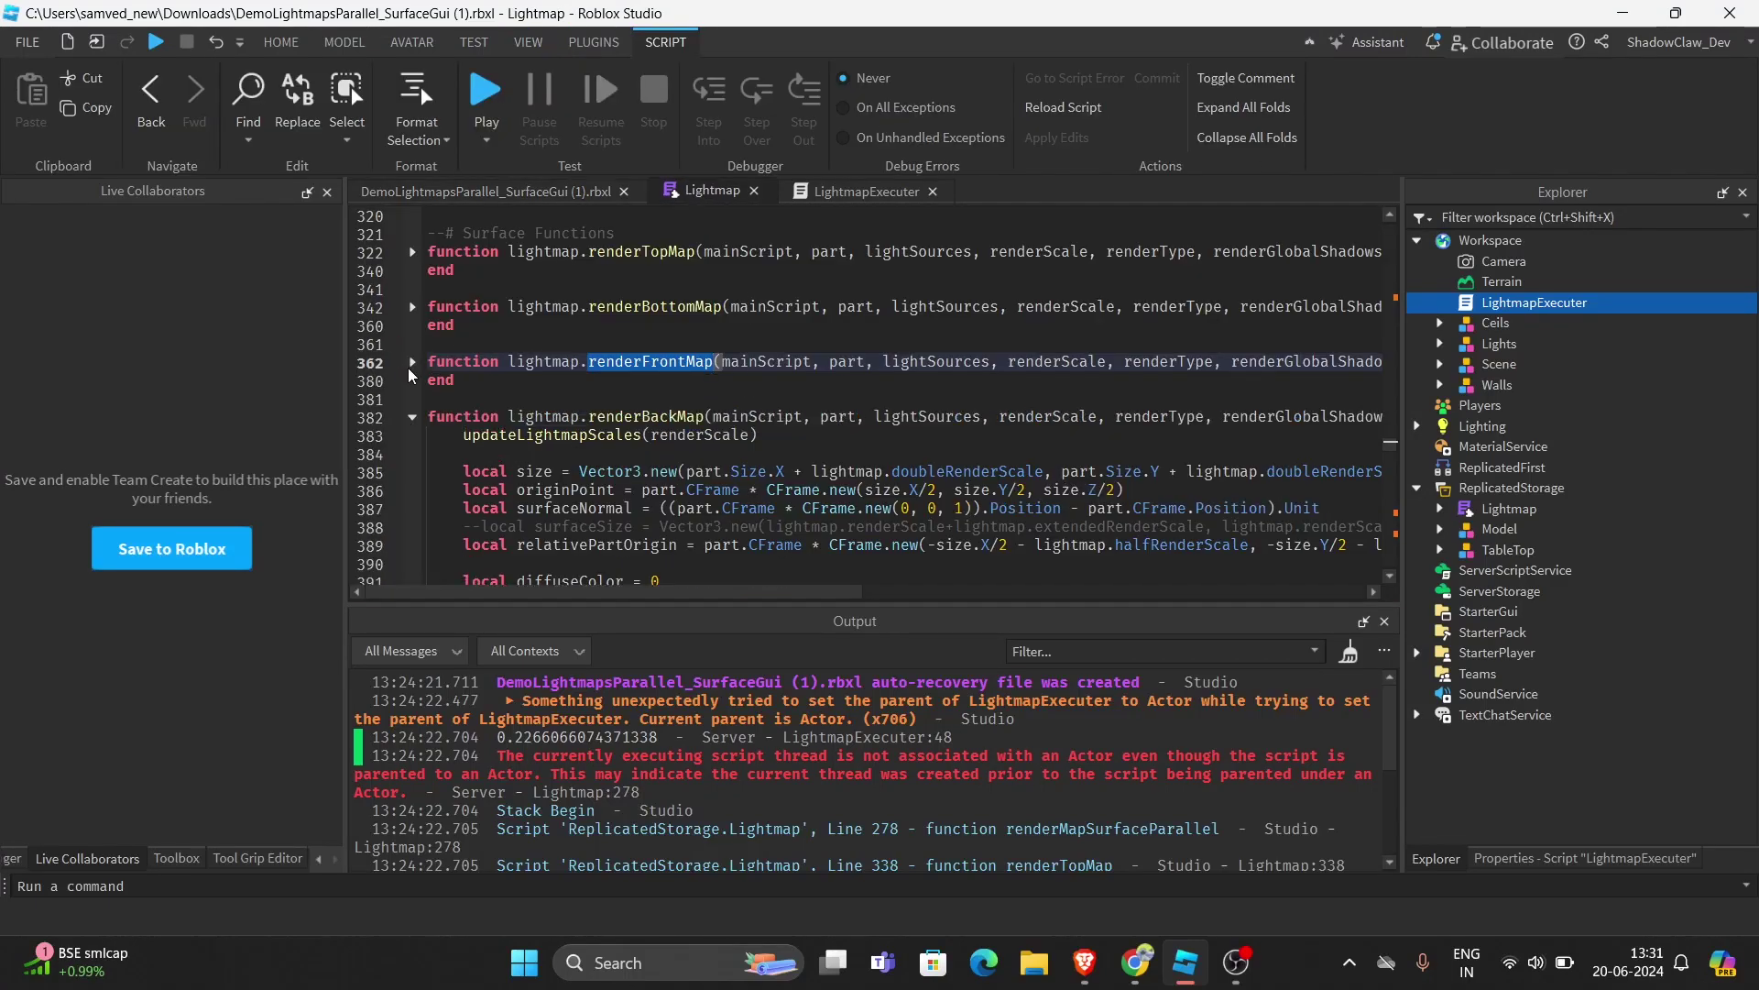
click(412, 417)
scroll(490, 403, down, 1)
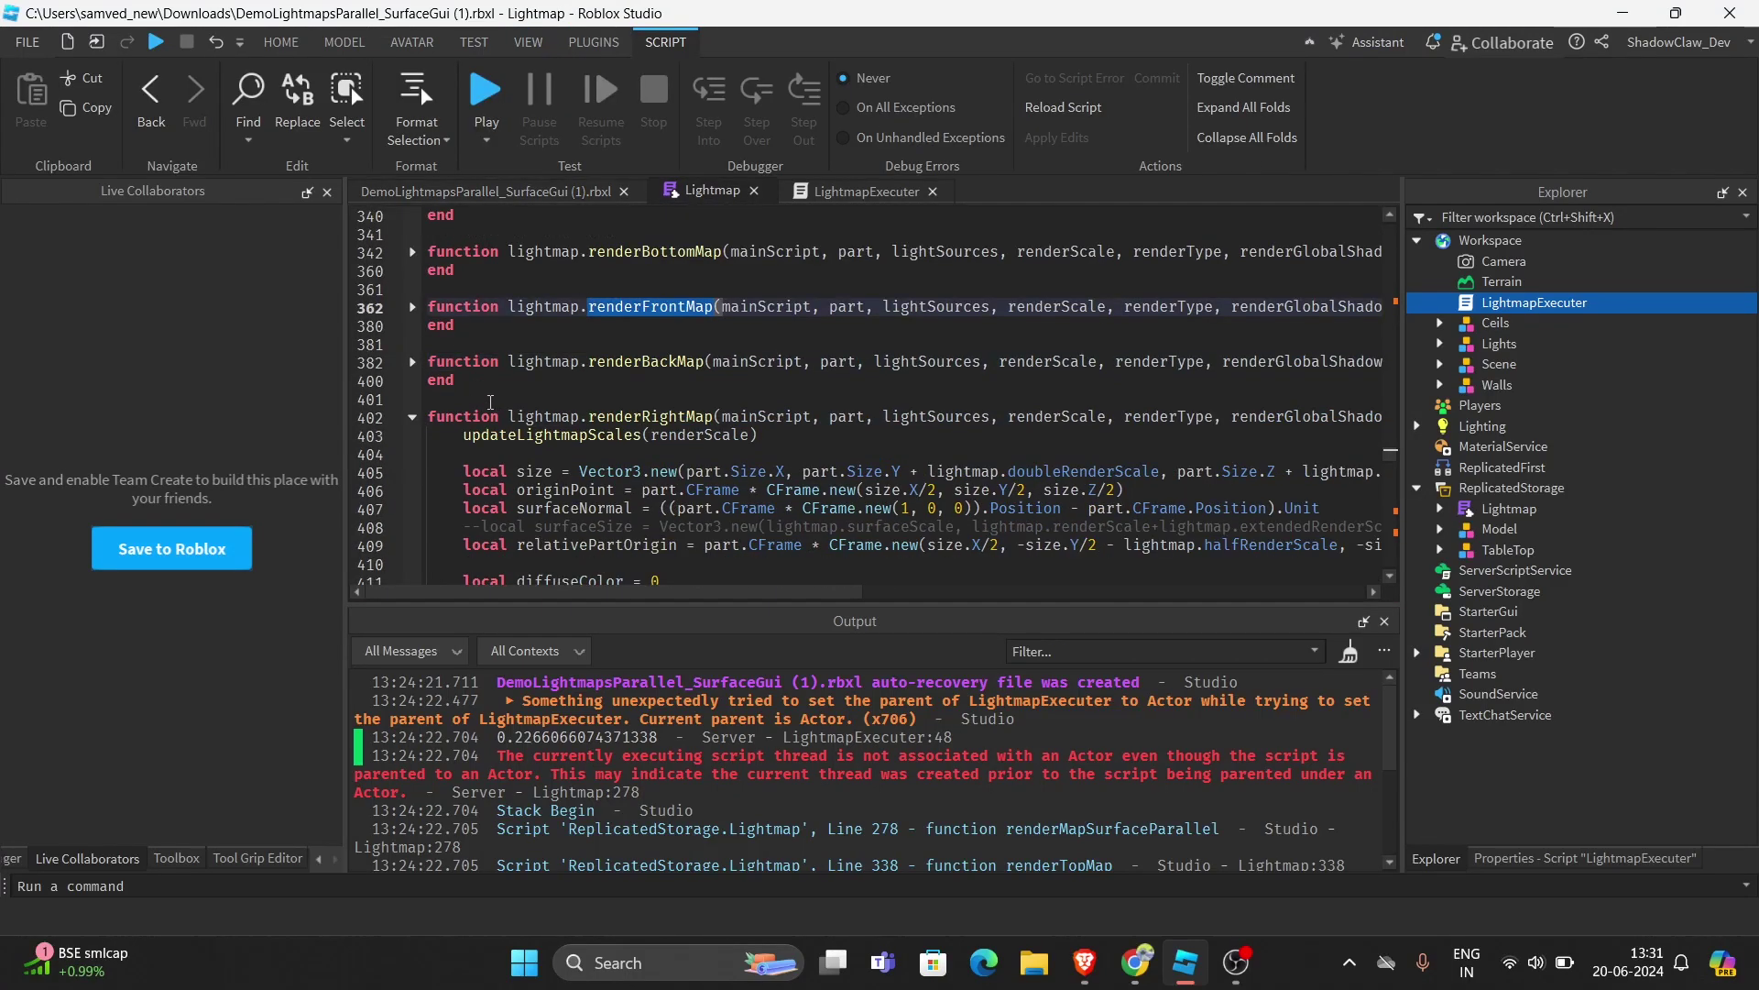
click(411, 418)
click(414, 474)
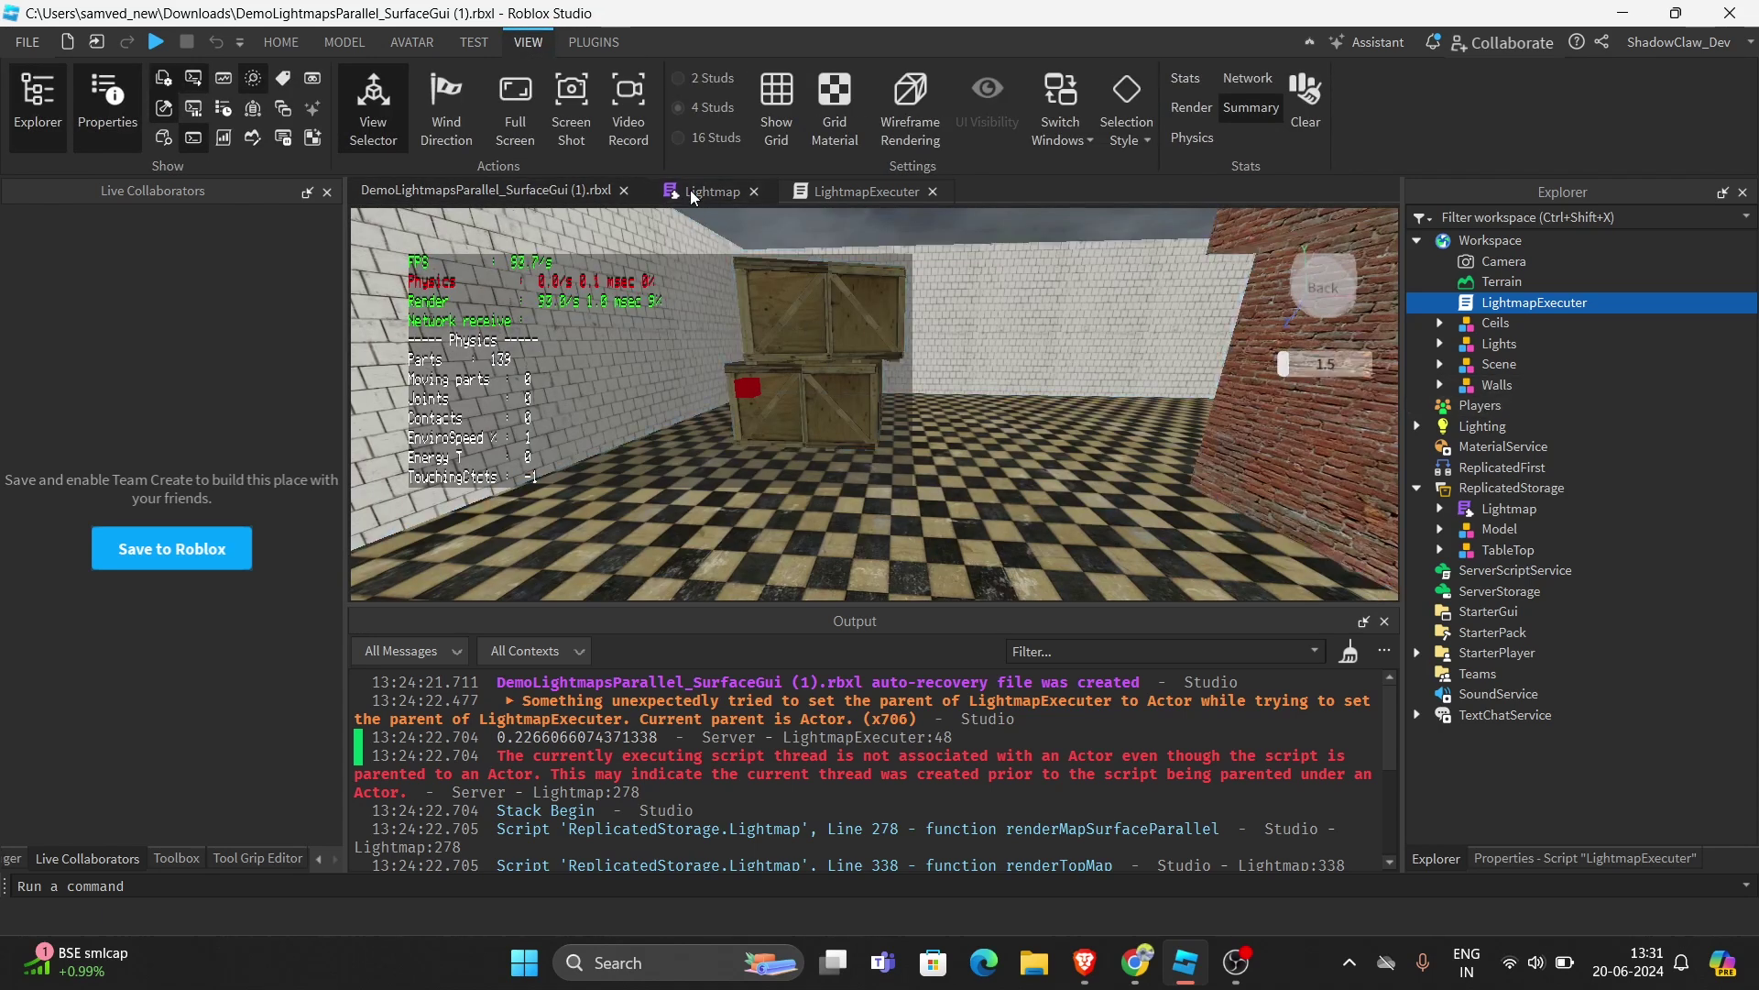
Review getLightmapCanvas in the Lightmap module and the renderAllSurfaces call in LightmapExecuter, then return to the scene view
click(696, 190)
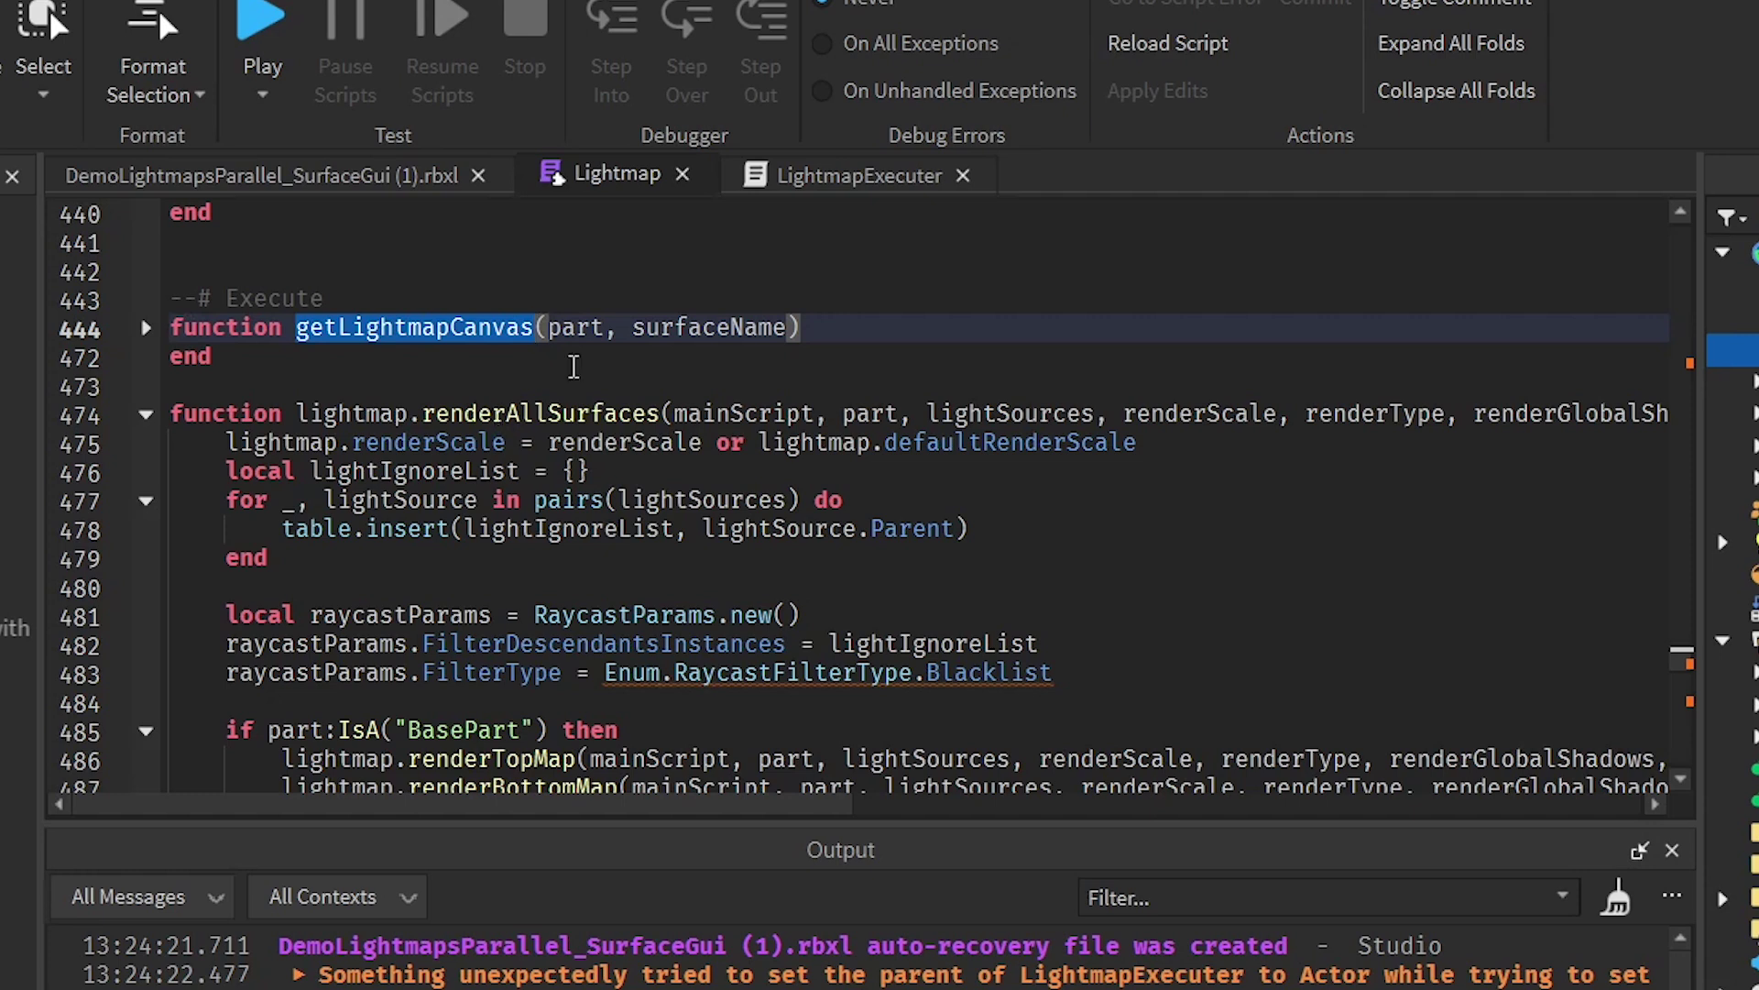
click(862, 174)
scroll(398, 460, up, 8)
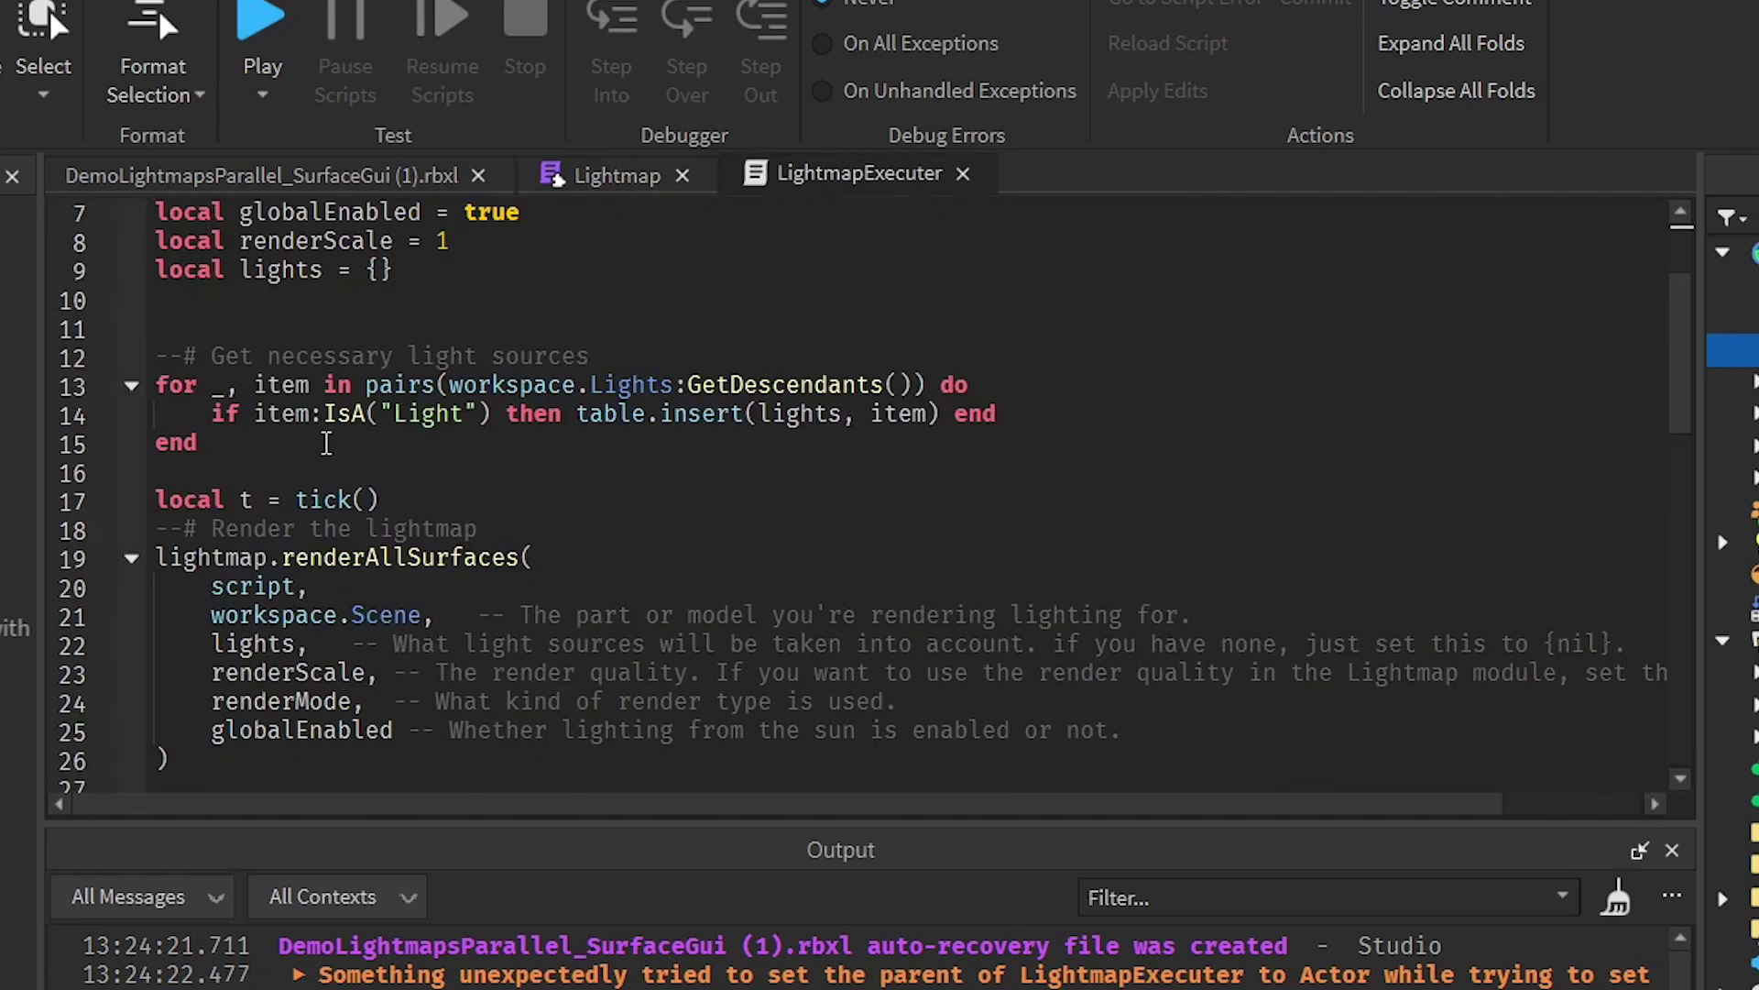
click(289, 177)
Highlight and collapse the renderAllSurfaces function in the Lightmap module, then highlight renderSpecificSurfaces
click(616, 174)
double_click(583, 412)
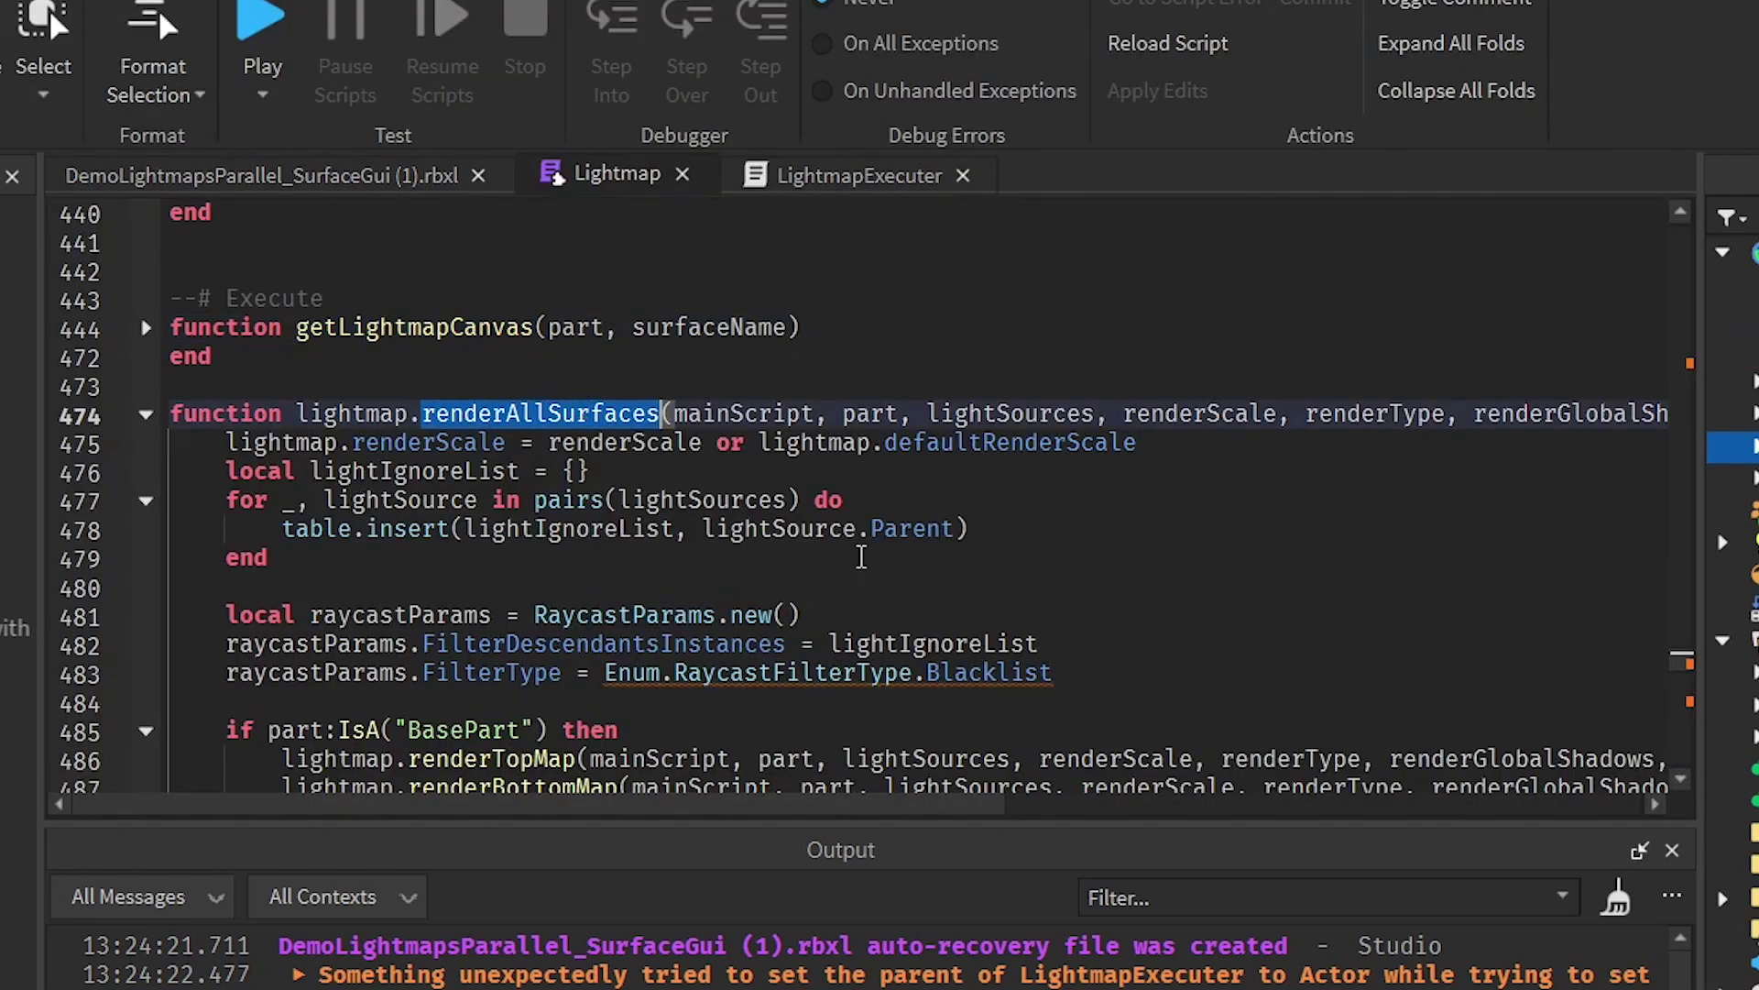
scroll(149, 346, down, 1)
click(147, 336)
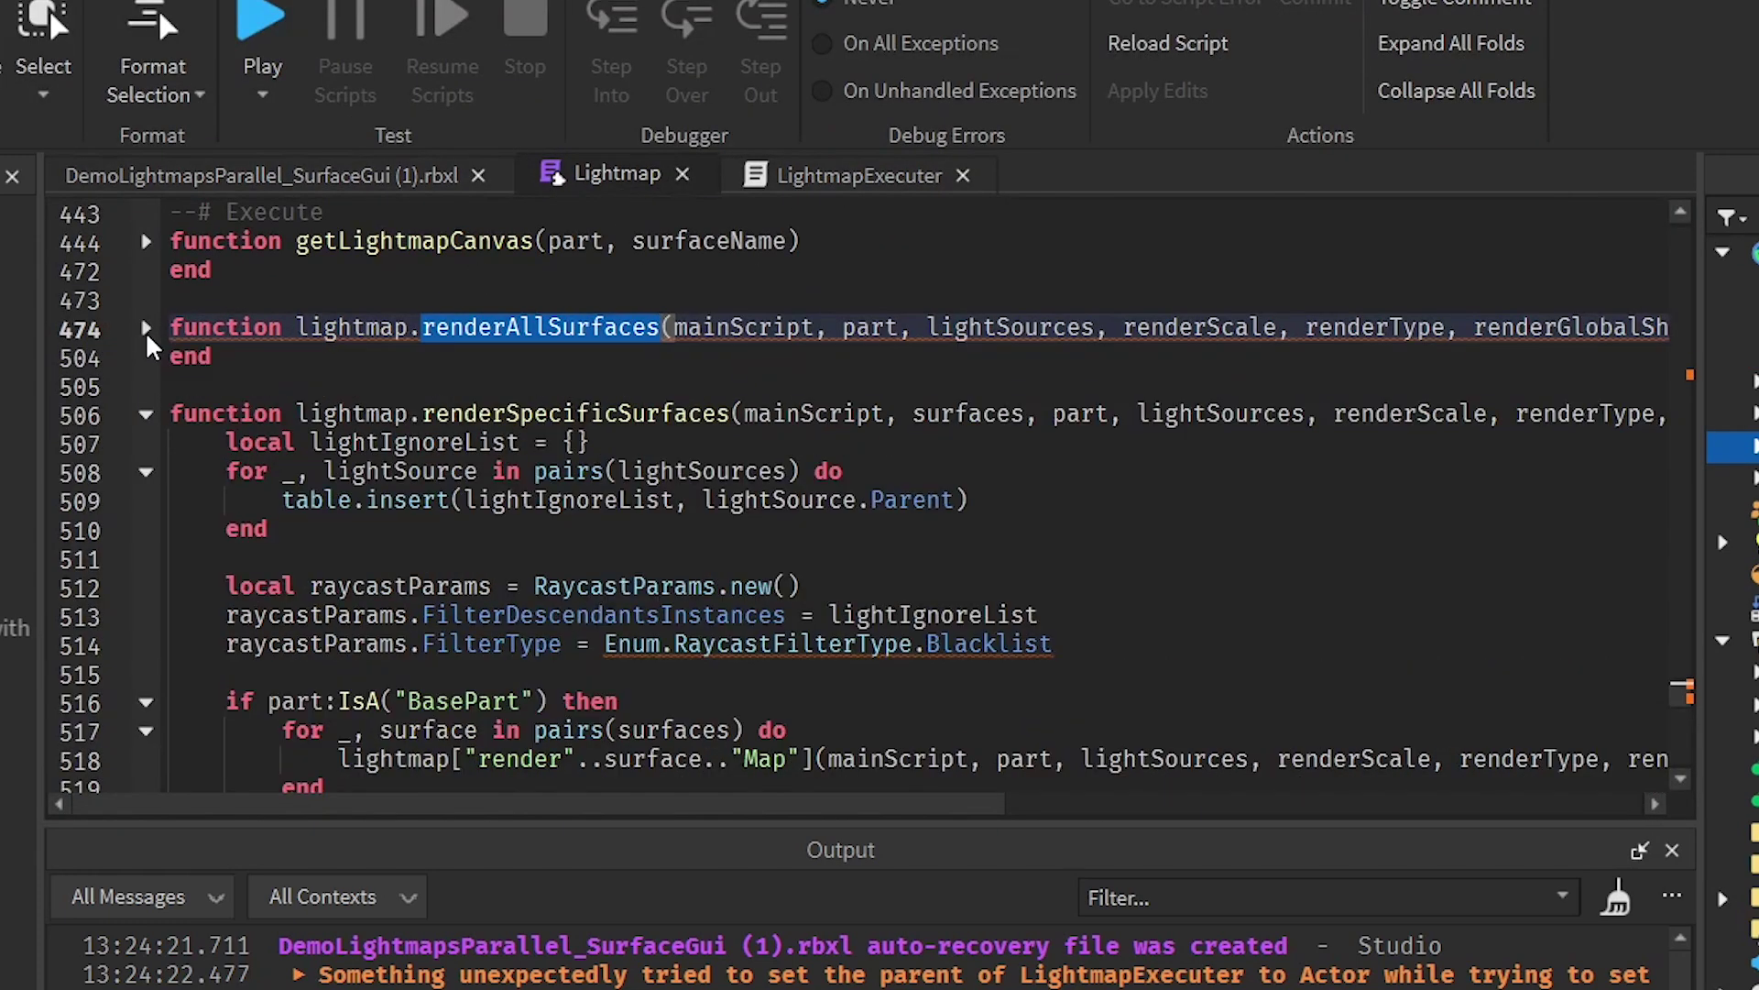
double_click(514, 414)
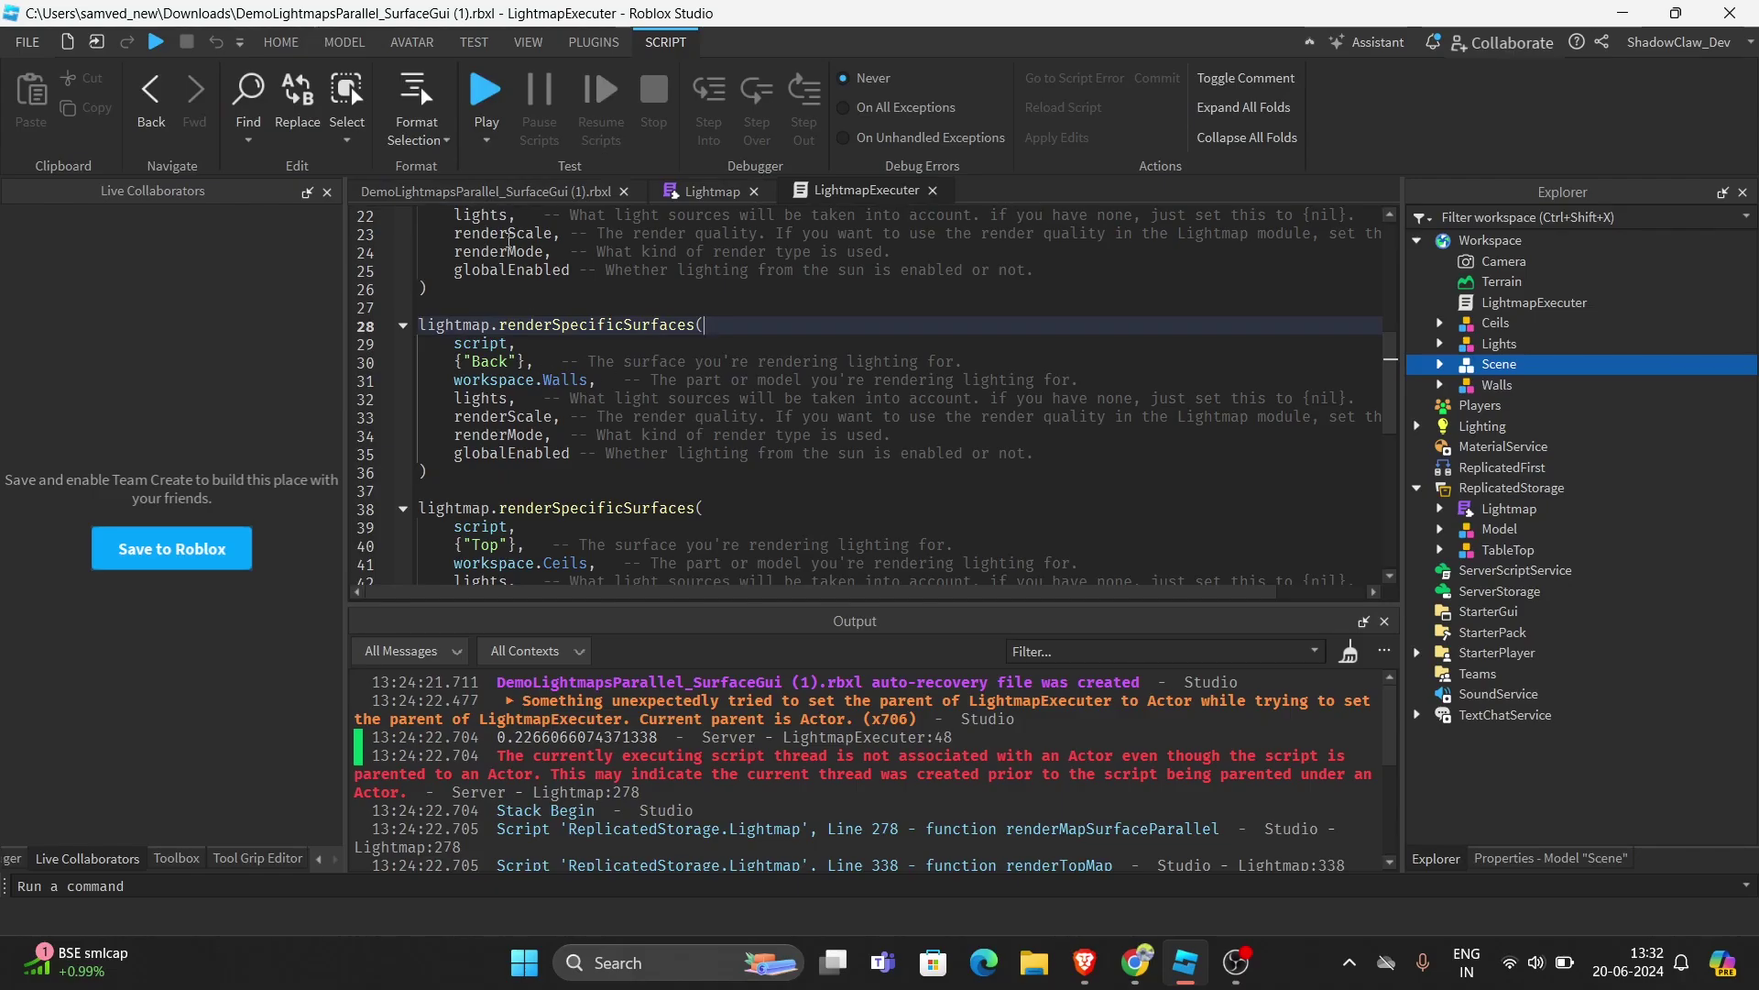
Select the Walls model and view its outline around the whole room
click(262, 175)
click(1528, 385)
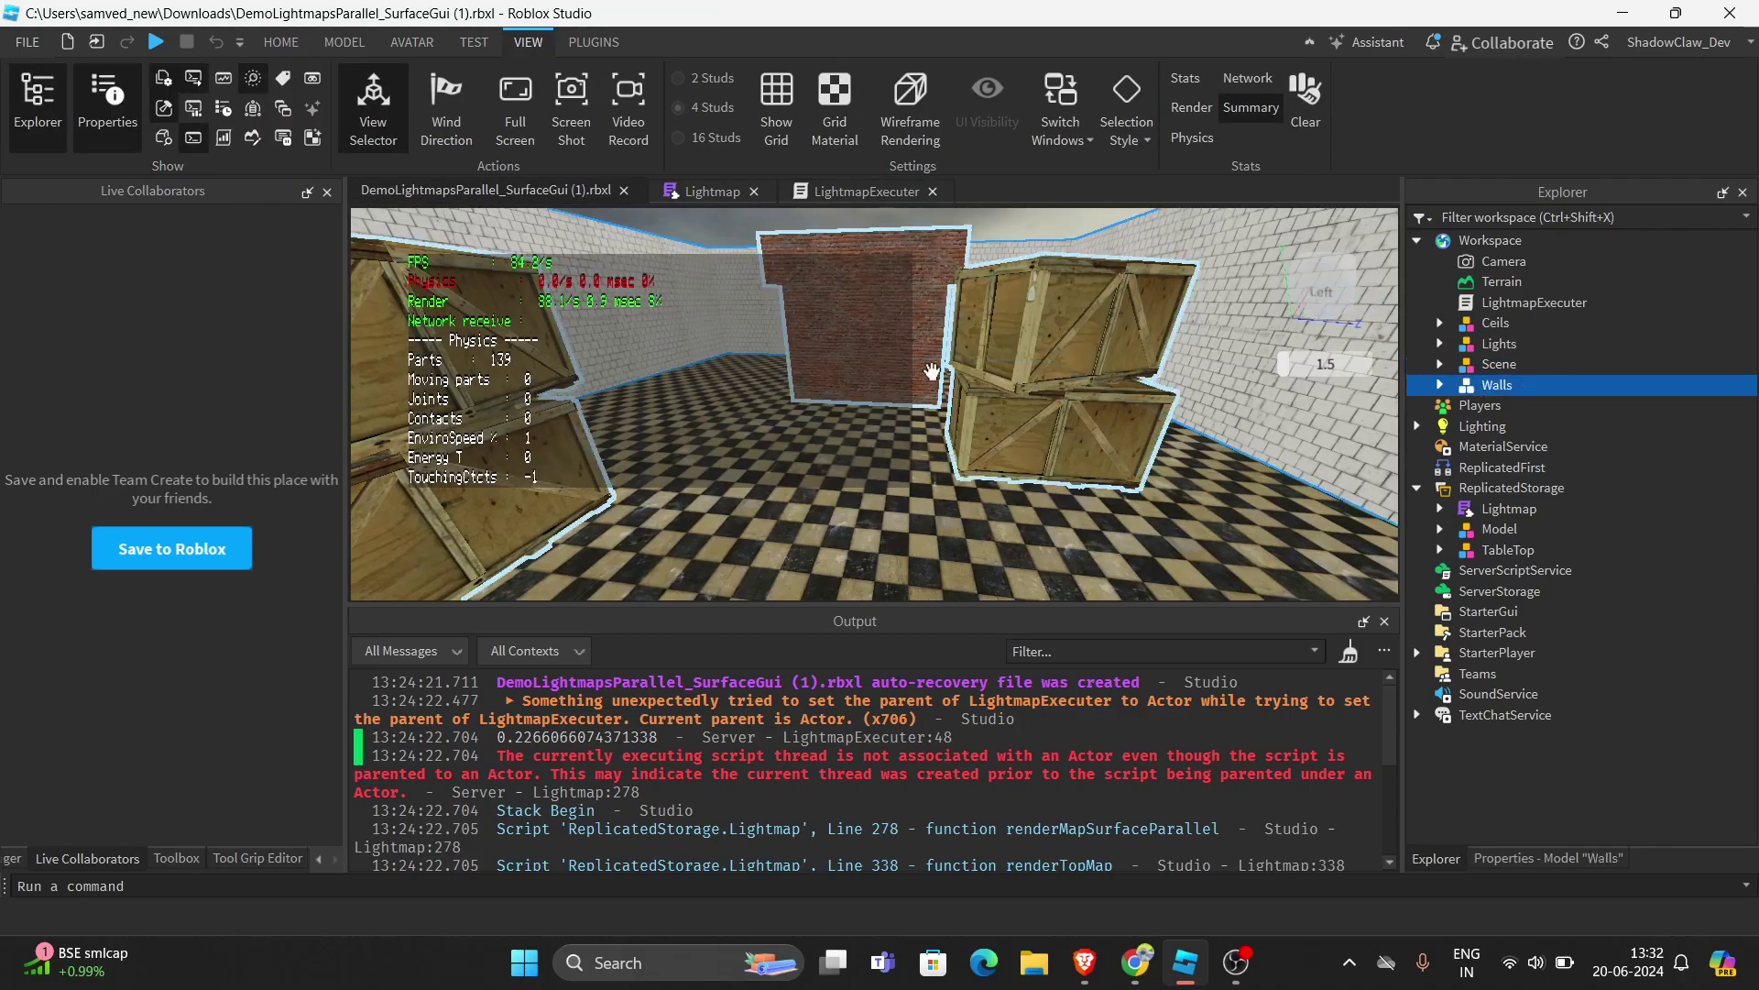
scroll(921, 373, down, 8)
right_drag(919, 373, 919, 381)
Start a Run simulation of the place and hide the Summary performance stats
click(474, 42)
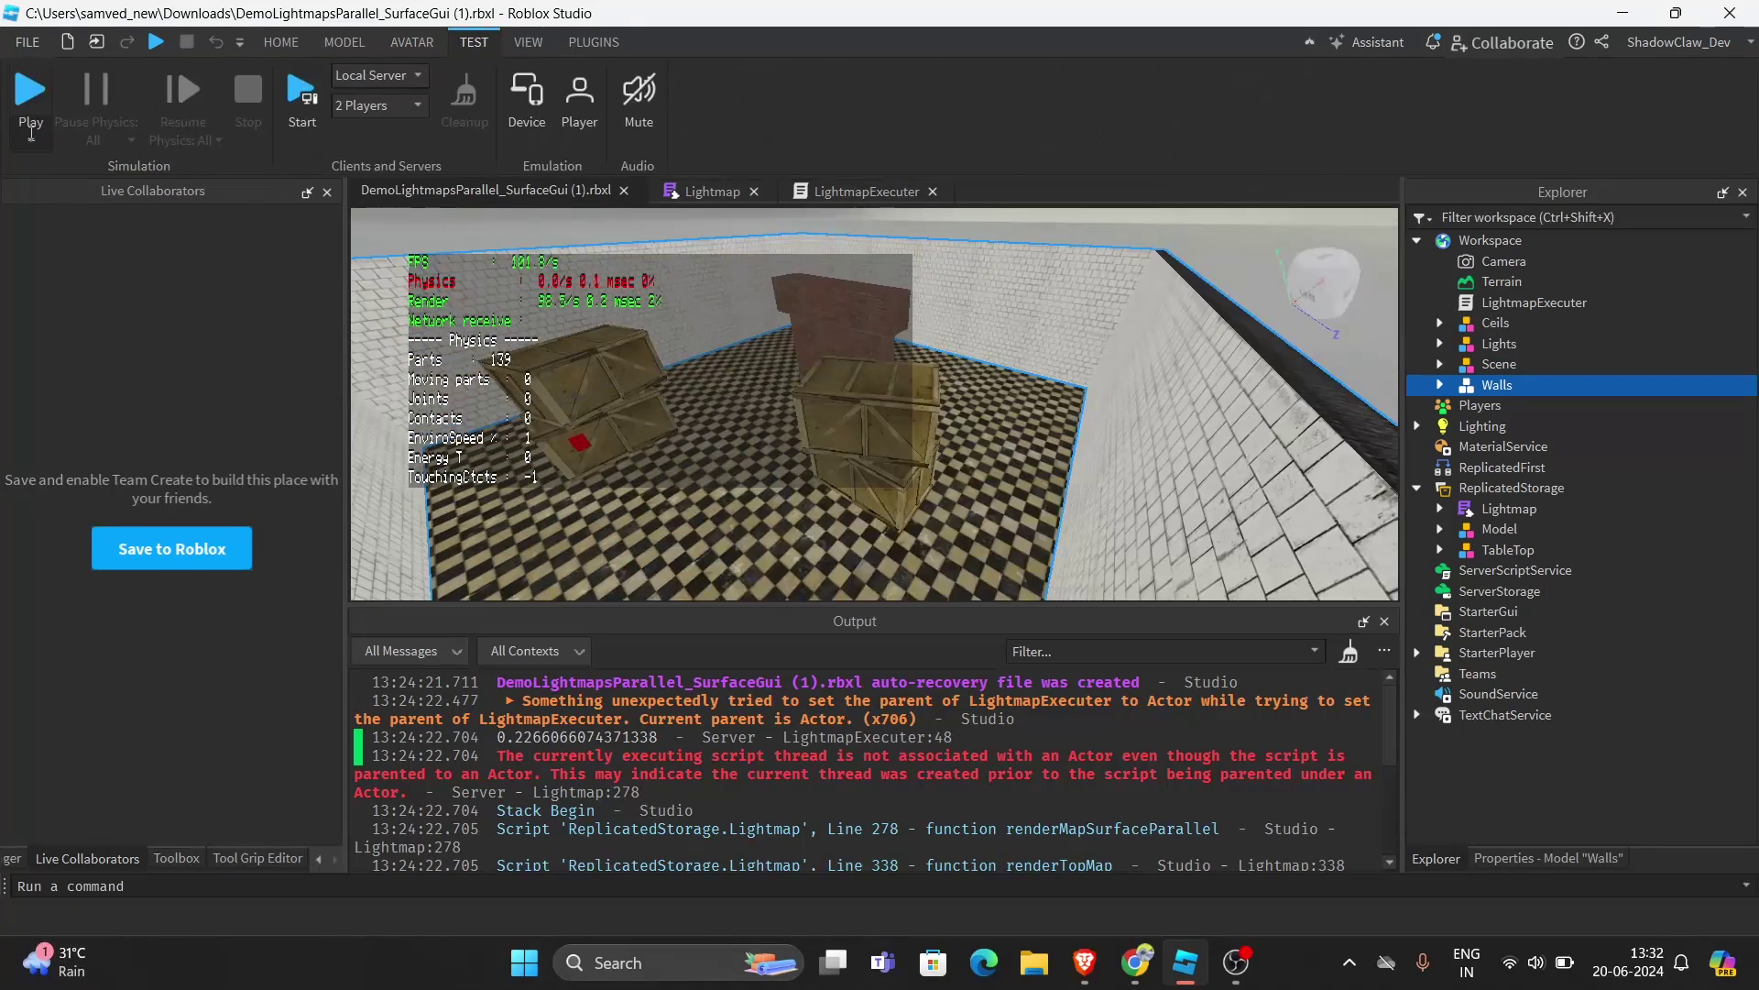
click(31, 139)
click(100, 216)
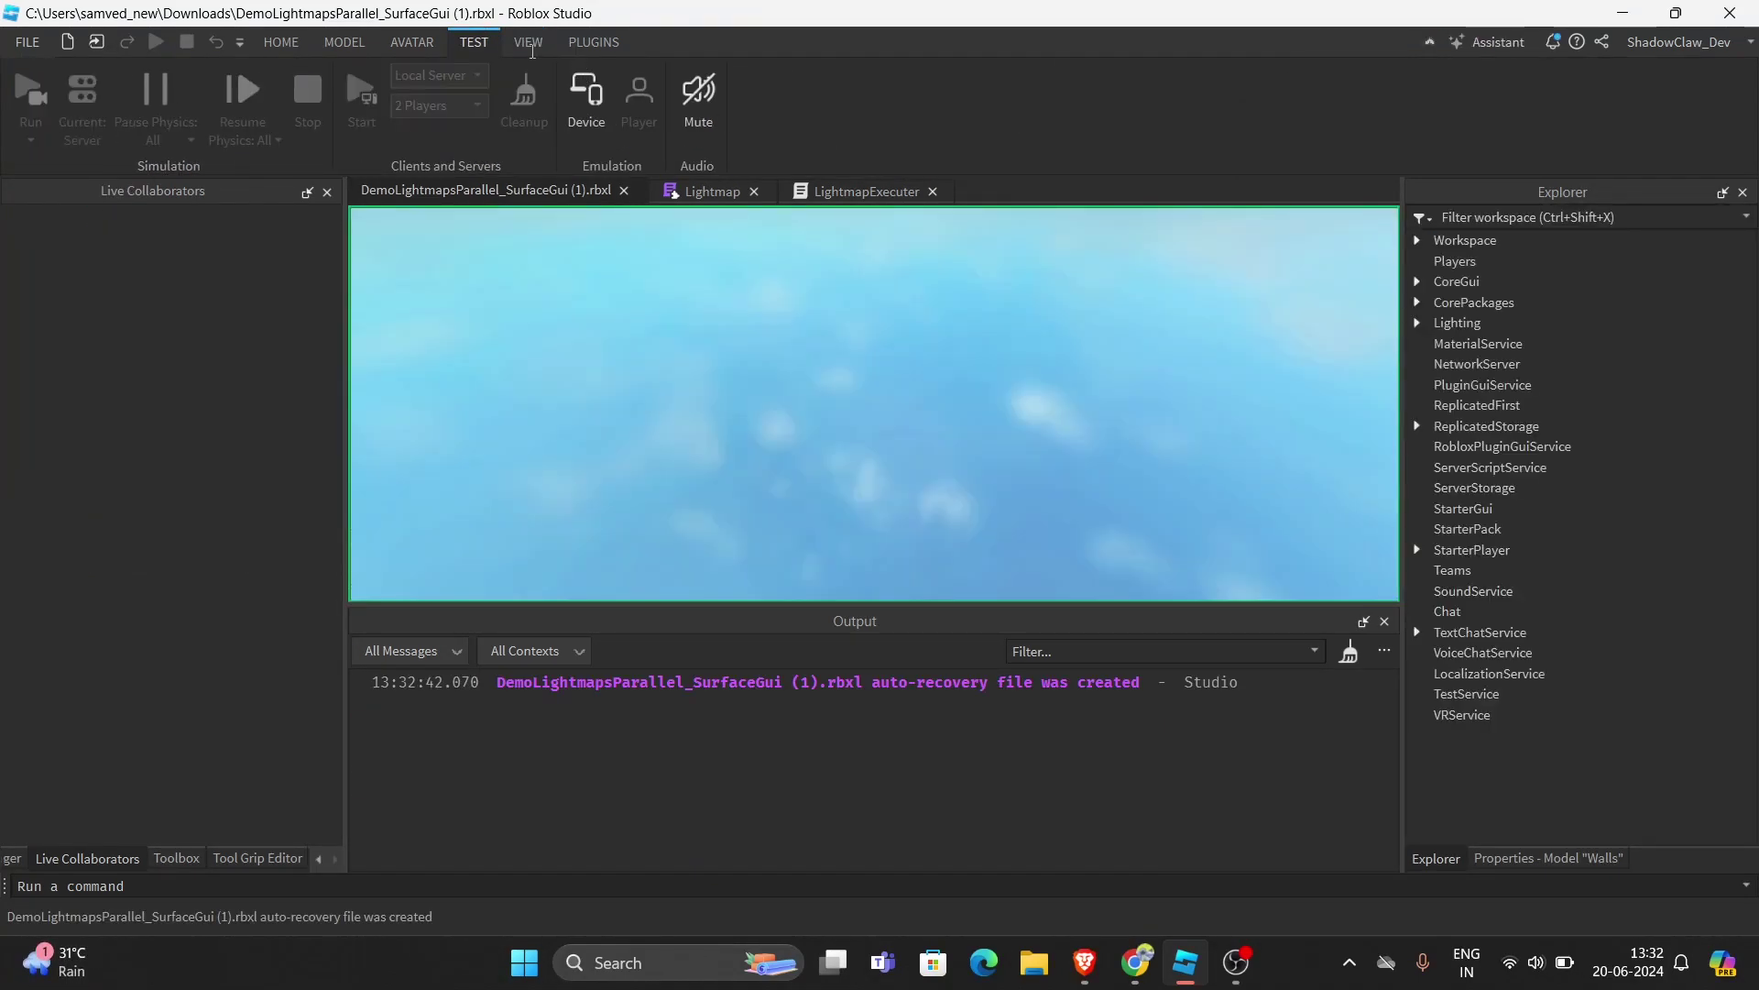
click(530, 43)
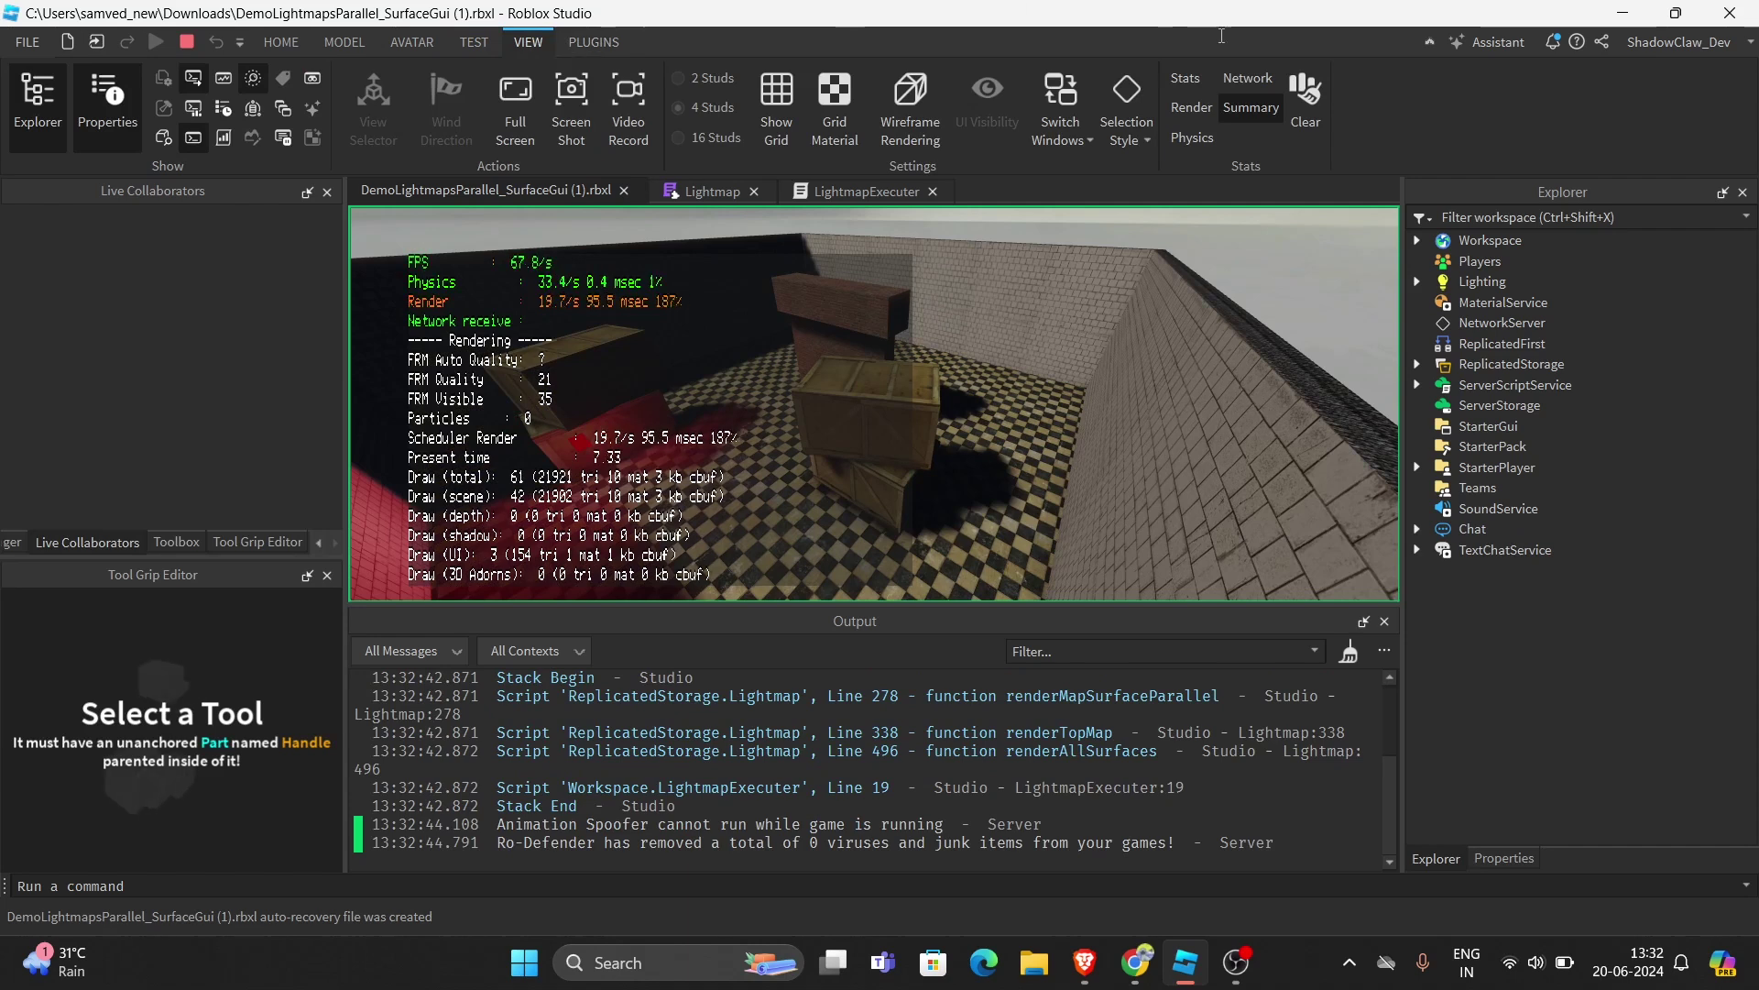
click(1250, 108)
Fly around the simulated room to examine the outer and inner faces of the walls
key(ctrl+shift+f)
key(d)
mouse_move(972, 270)
right_down()
mouse_move(986, 278)
mouse_move(974, 267)
right_up()
key(w)
key(s)
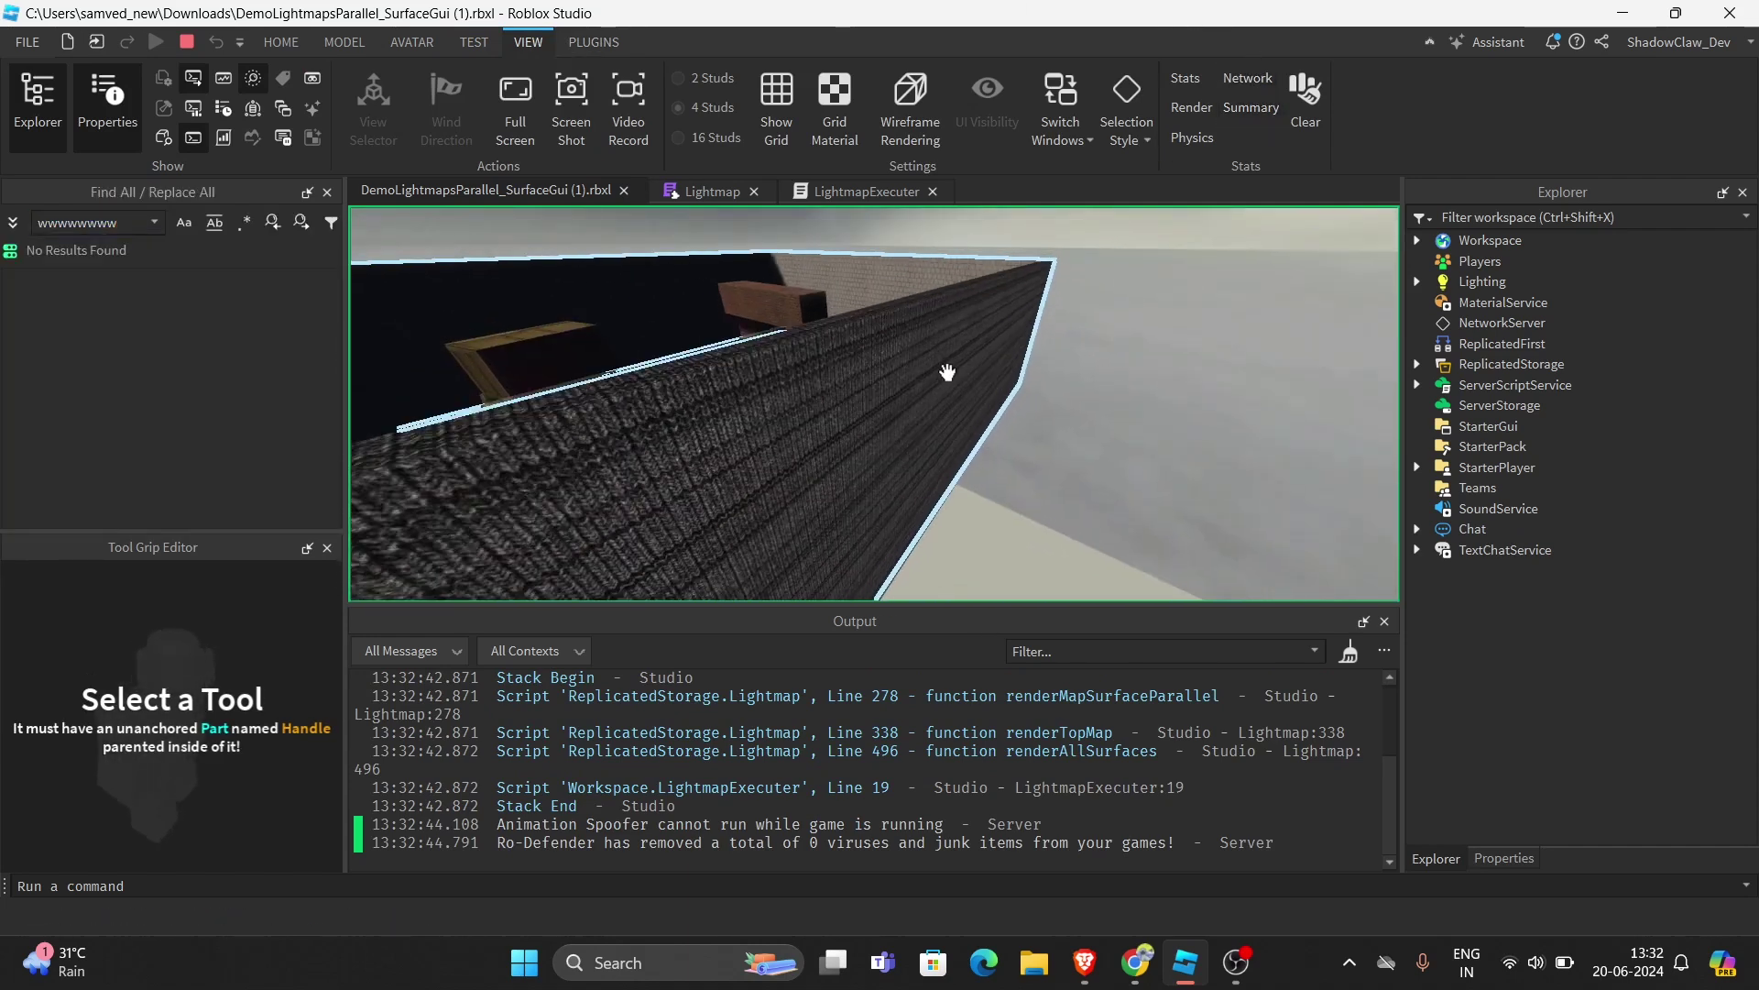
key(s)
key(a)
key(w)
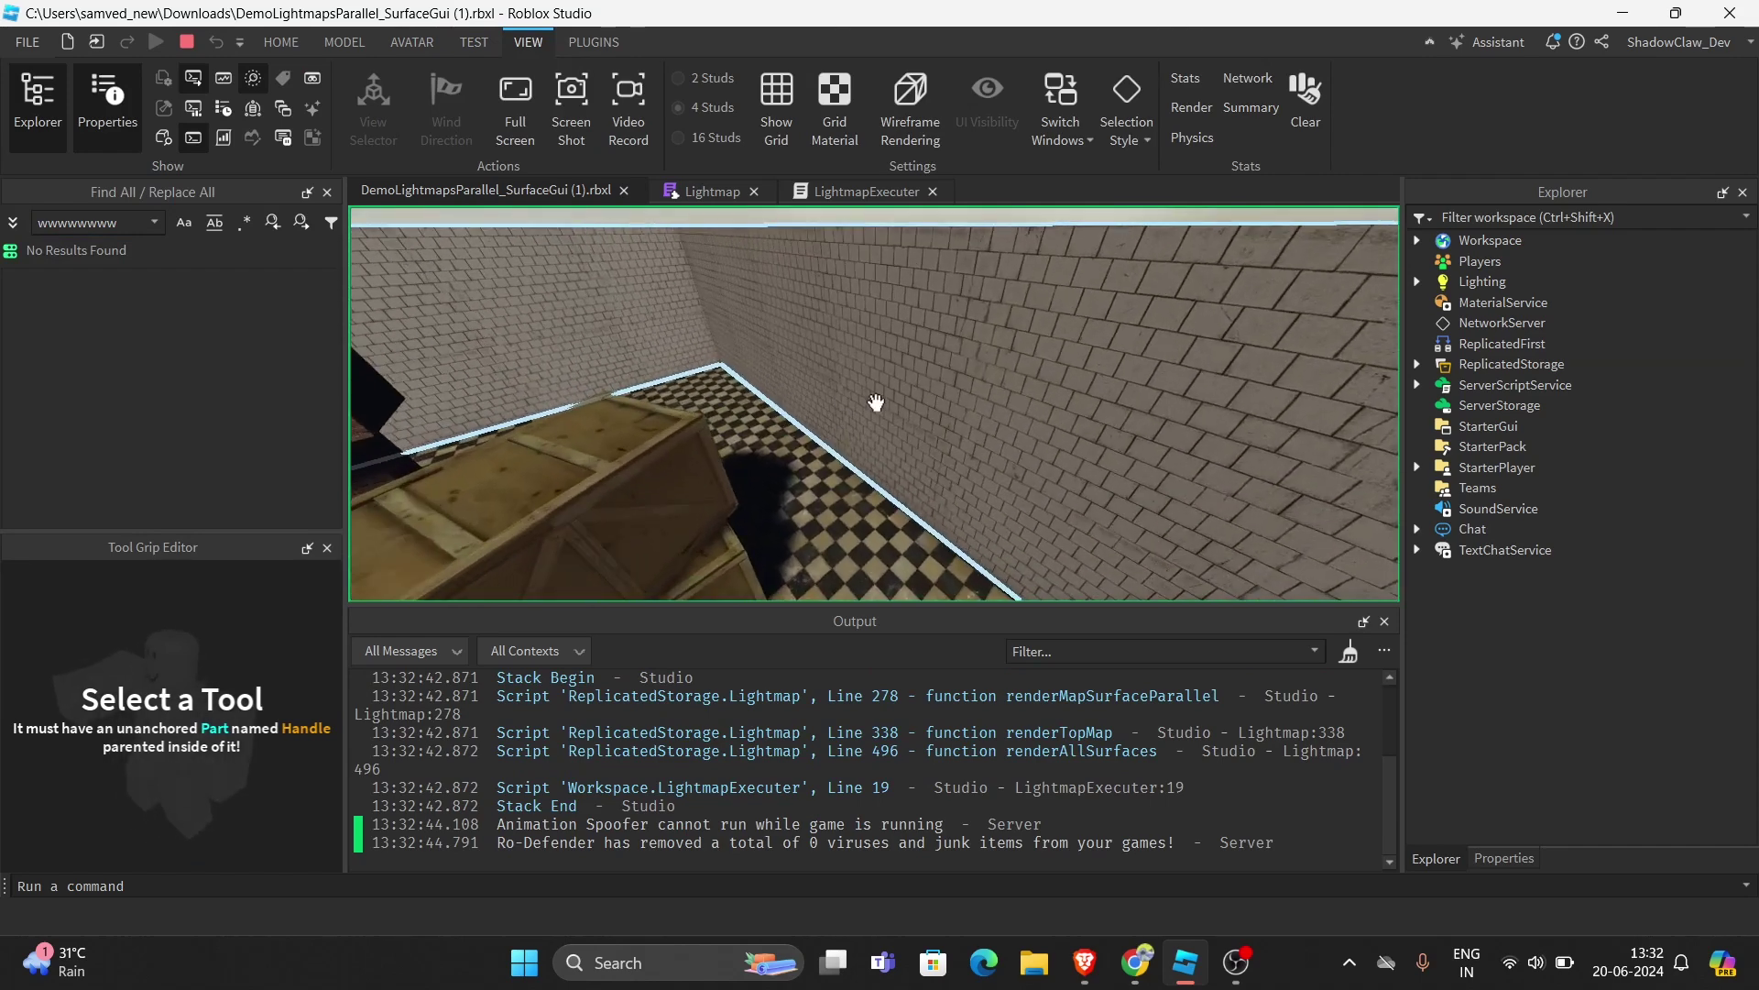
Stop the Run simulation and fly the edit view back inside the room
key(d)
right_drag(929, 418, 885, 390)
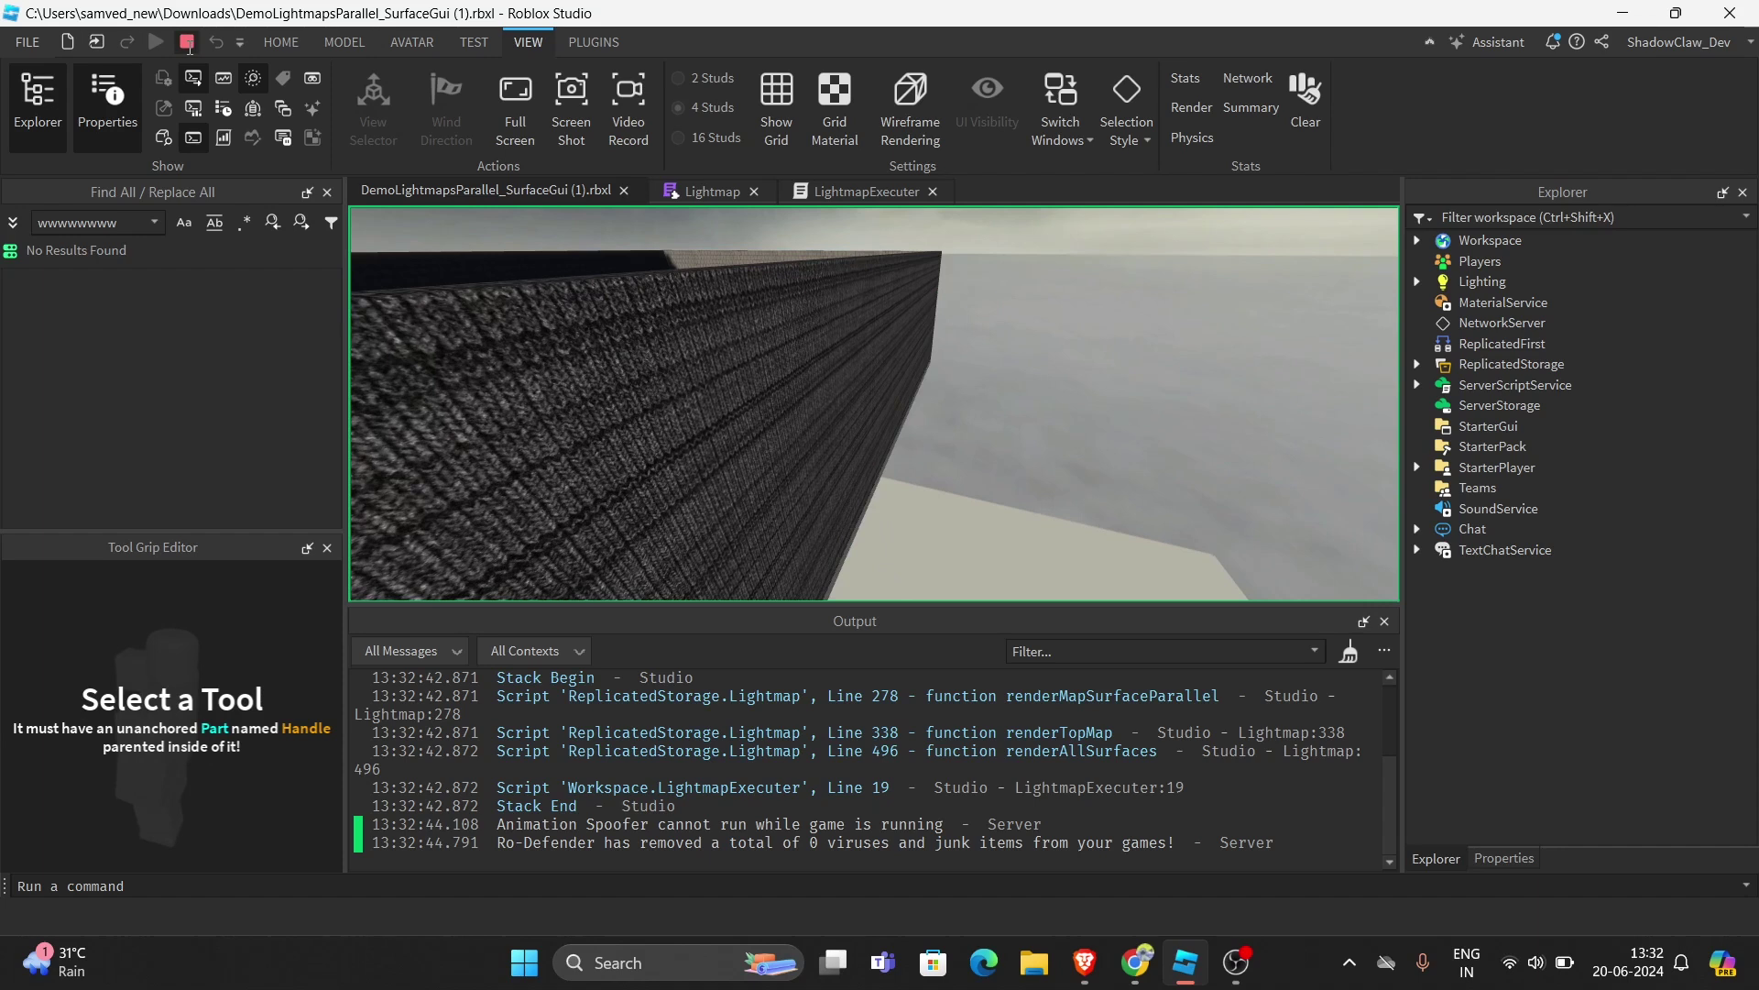
click(188, 46)
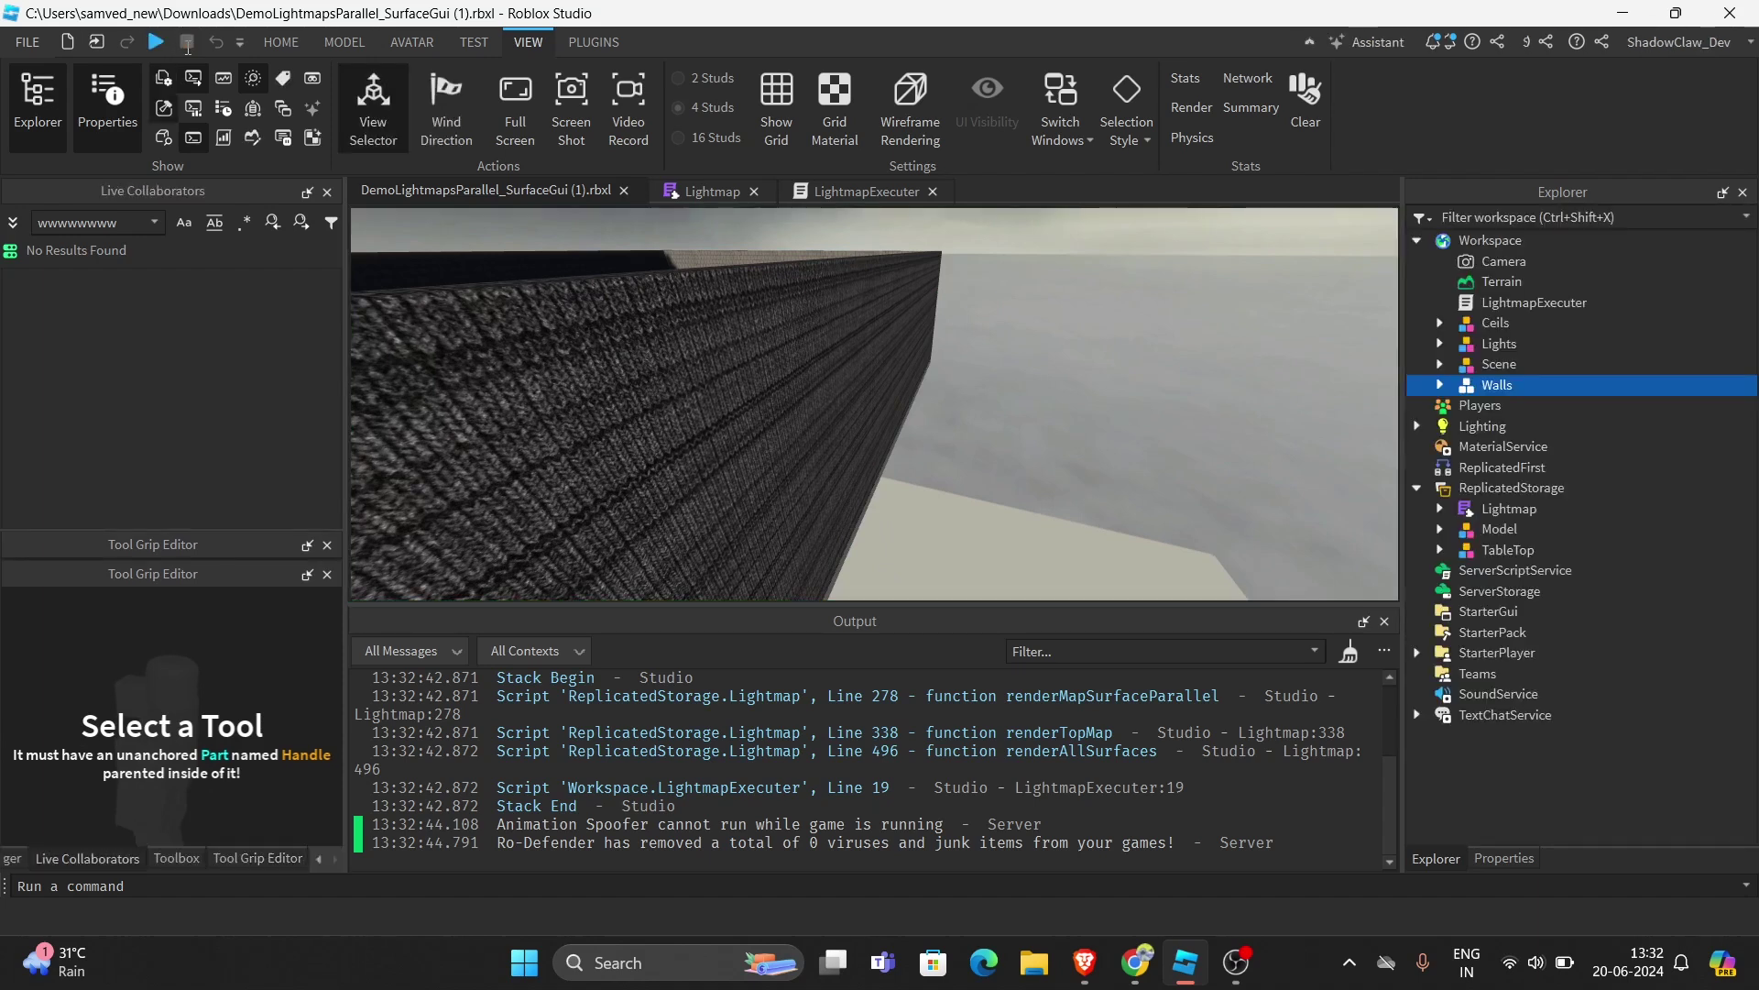
key(w)
right_drag(1044, 306, 1040, 295)
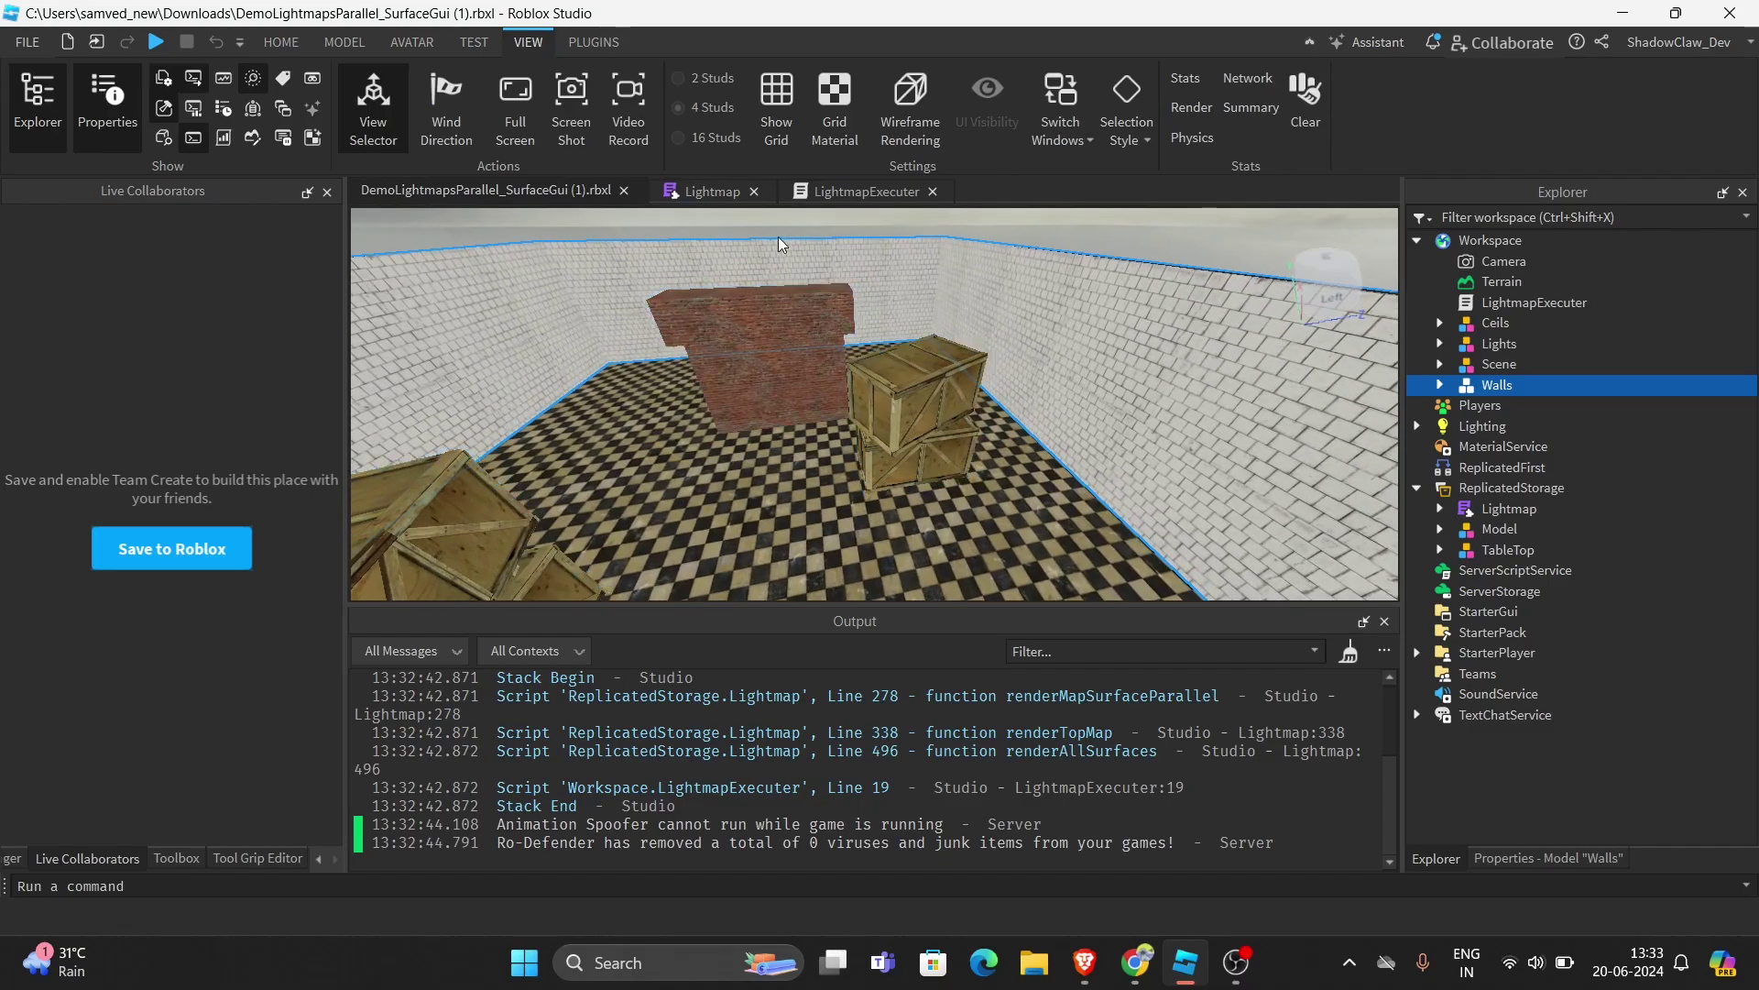
Review the renderAllSurfaces and renderSpecificSurfaces calls in the LightmapExecuter script alongside the function definitions in the Lightmap module
click(683, 194)
drag(456, 363, 423, 290)
click(852, 195)
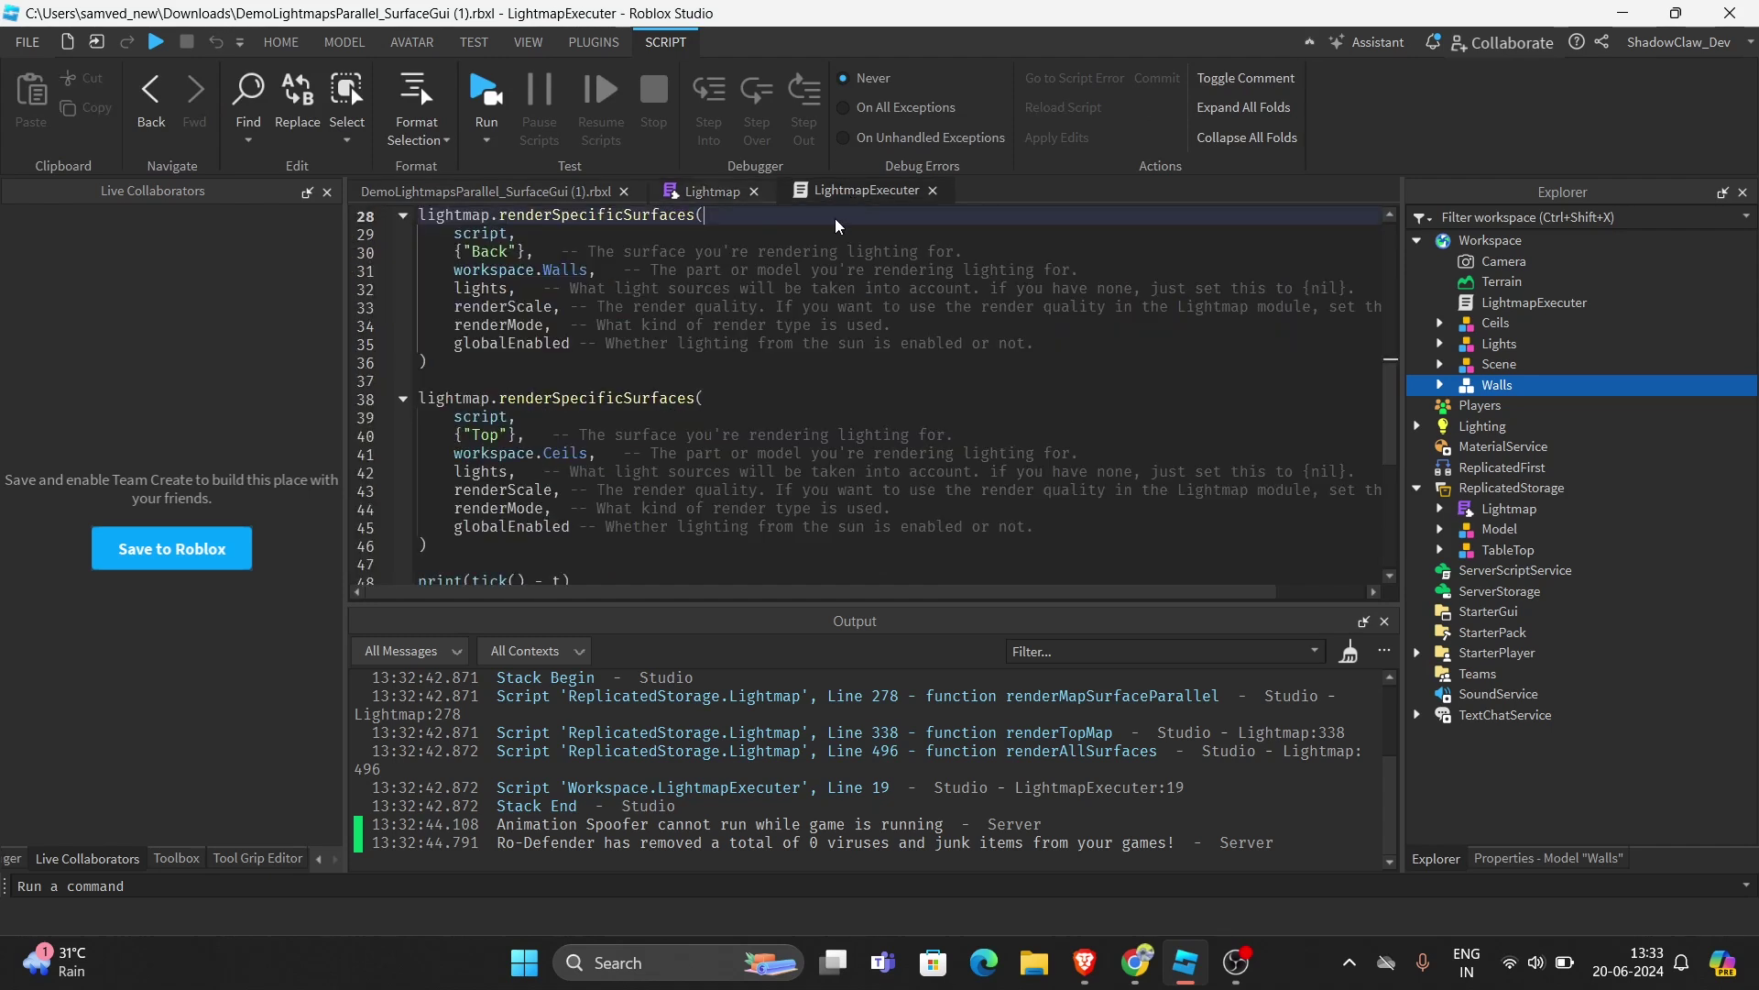
scroll(590, 423, up, 5)
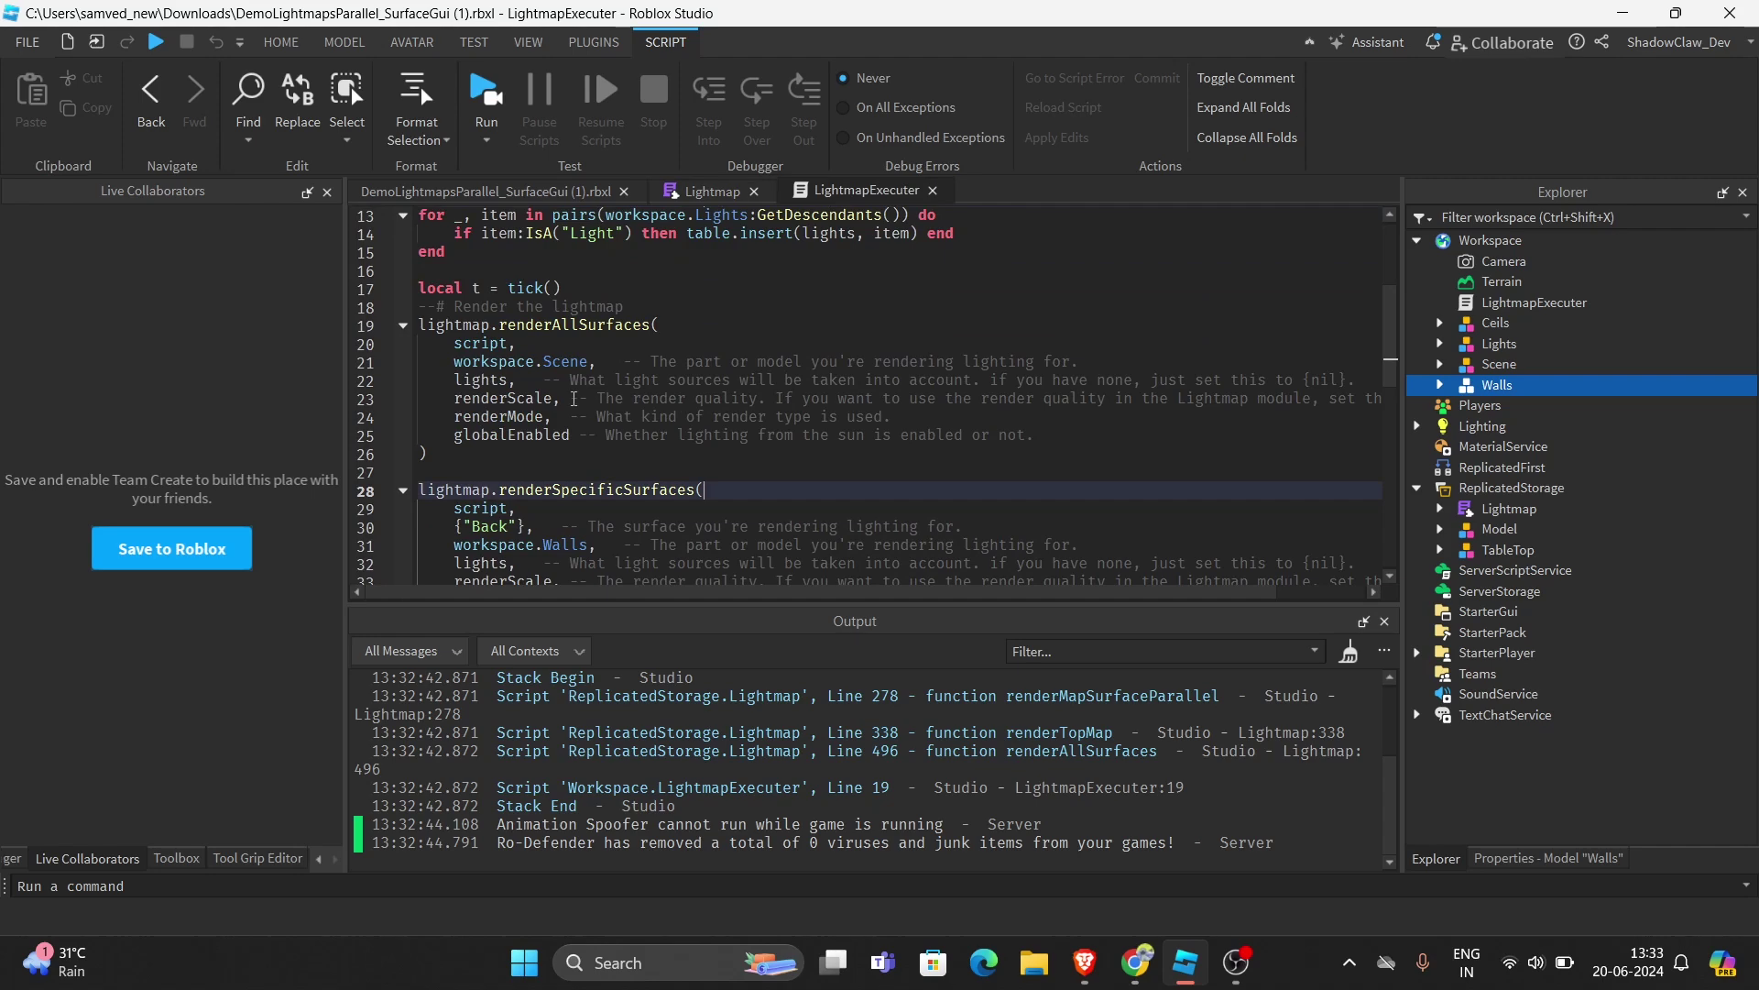
scroll(590, 422, down, 1)
click(526, 191)
click(719, 192)
click(819, 212)
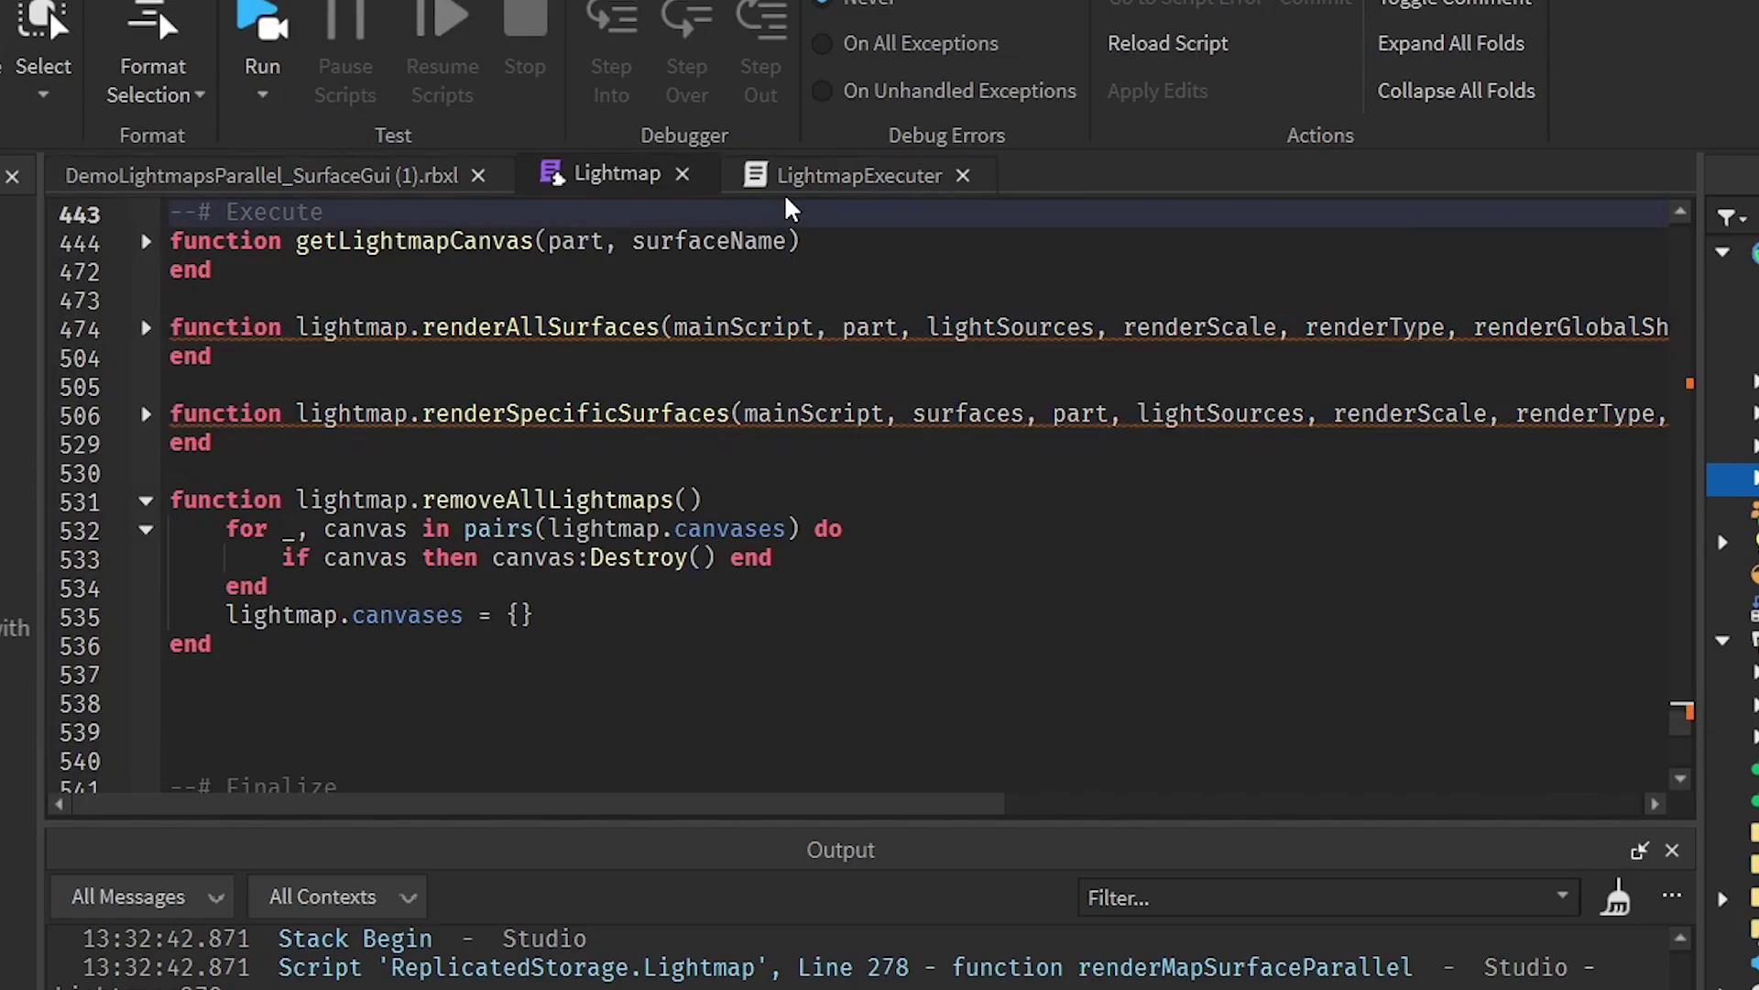
click(818, 196)
scroll(718, 340, down, 5)
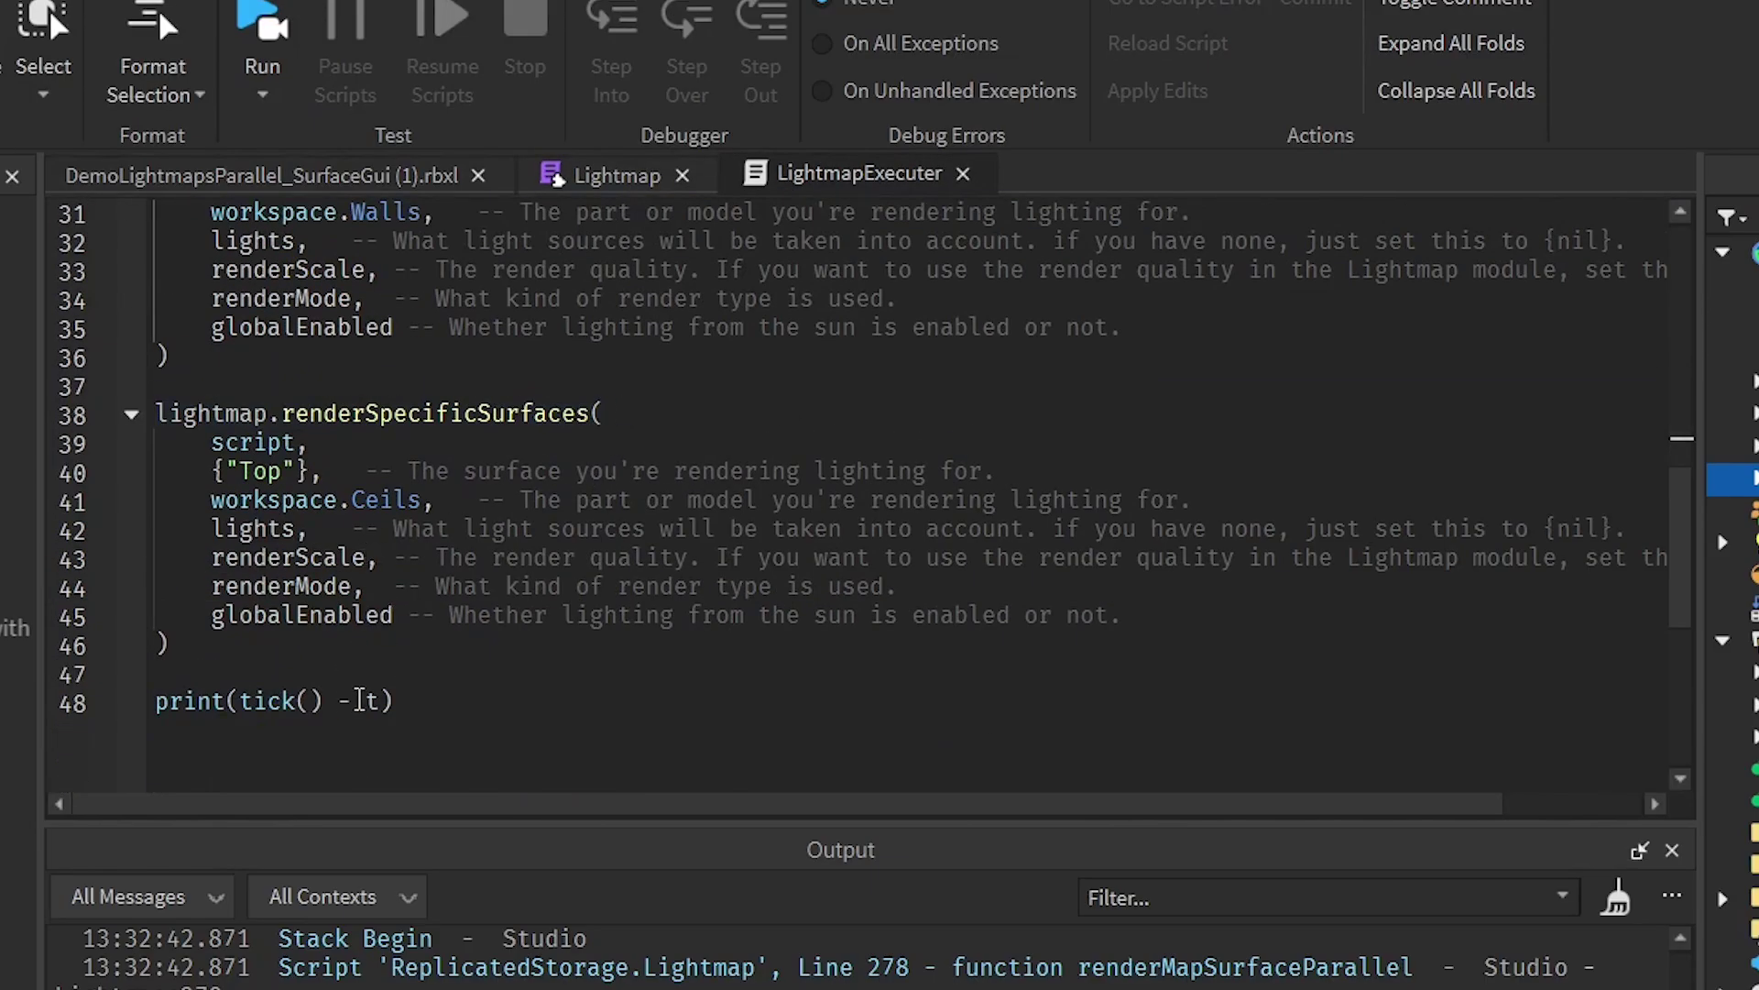
Highlight the renderSpecificSurfaces call for workspace.Ceils, then view the room in the place and clear the Walls selection
drag(362, 674, 151, 414)
click(312, 528)
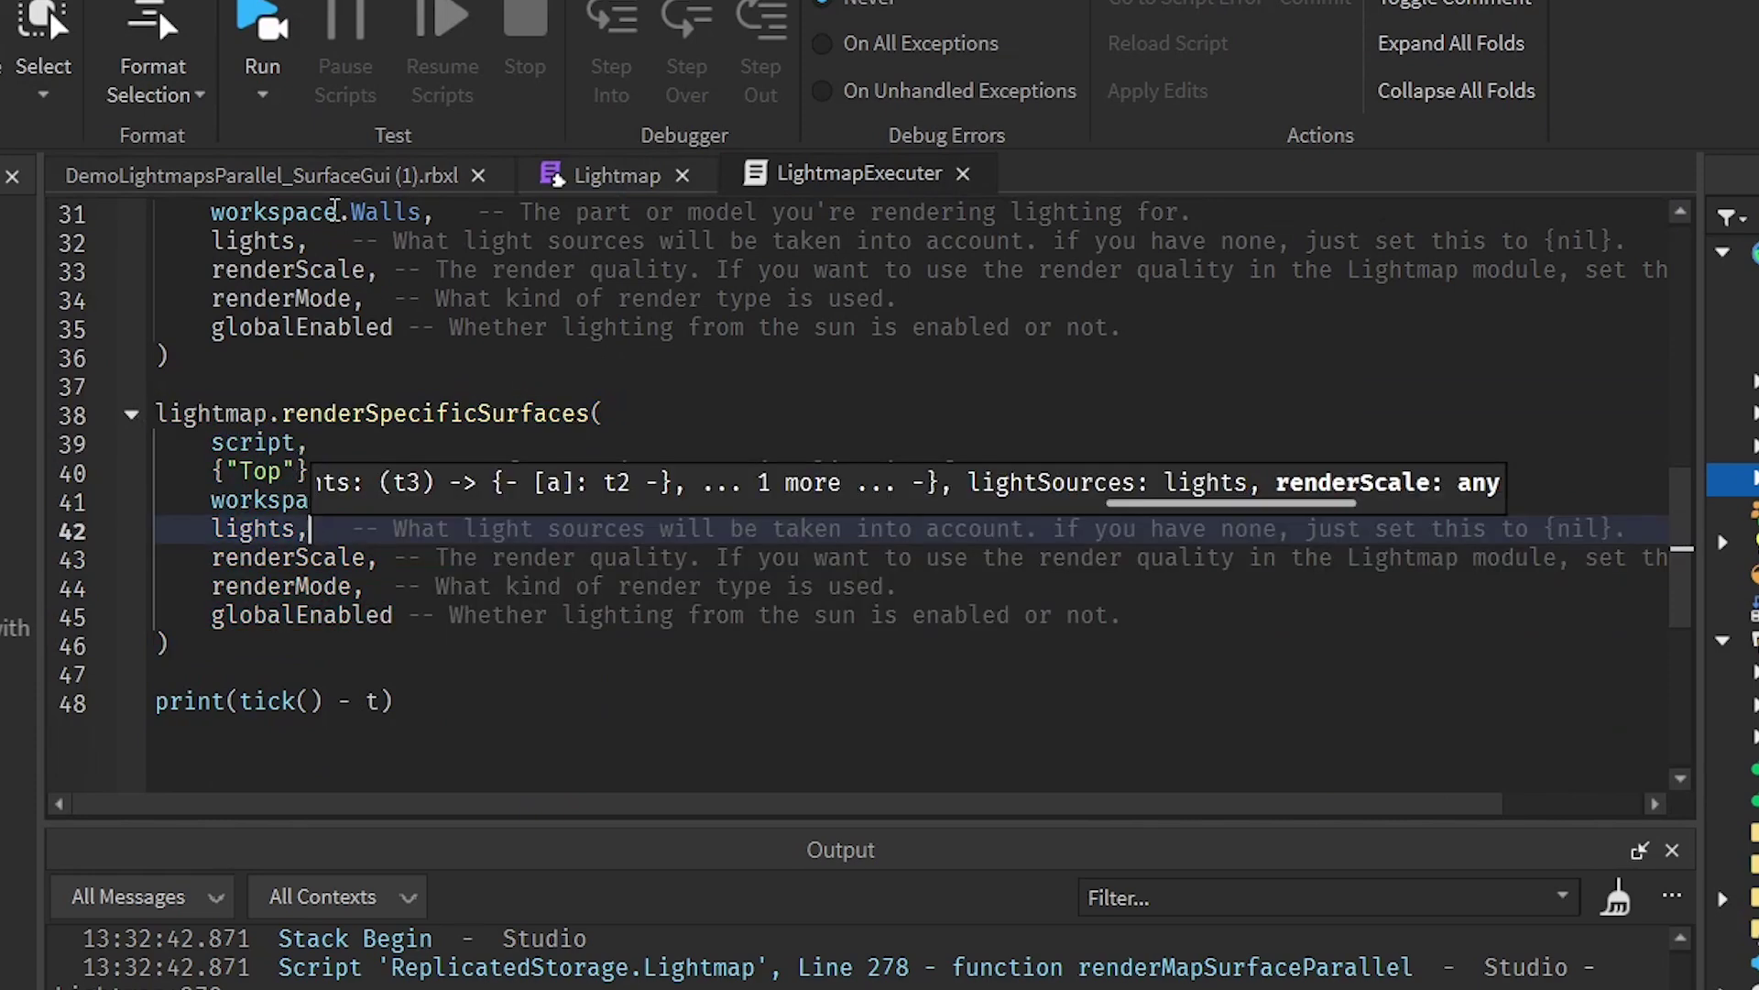
click(333, 177)
scroll(857, 494, up, 4)
right_drag(857, 495, 601, 518)
click(619, 643)
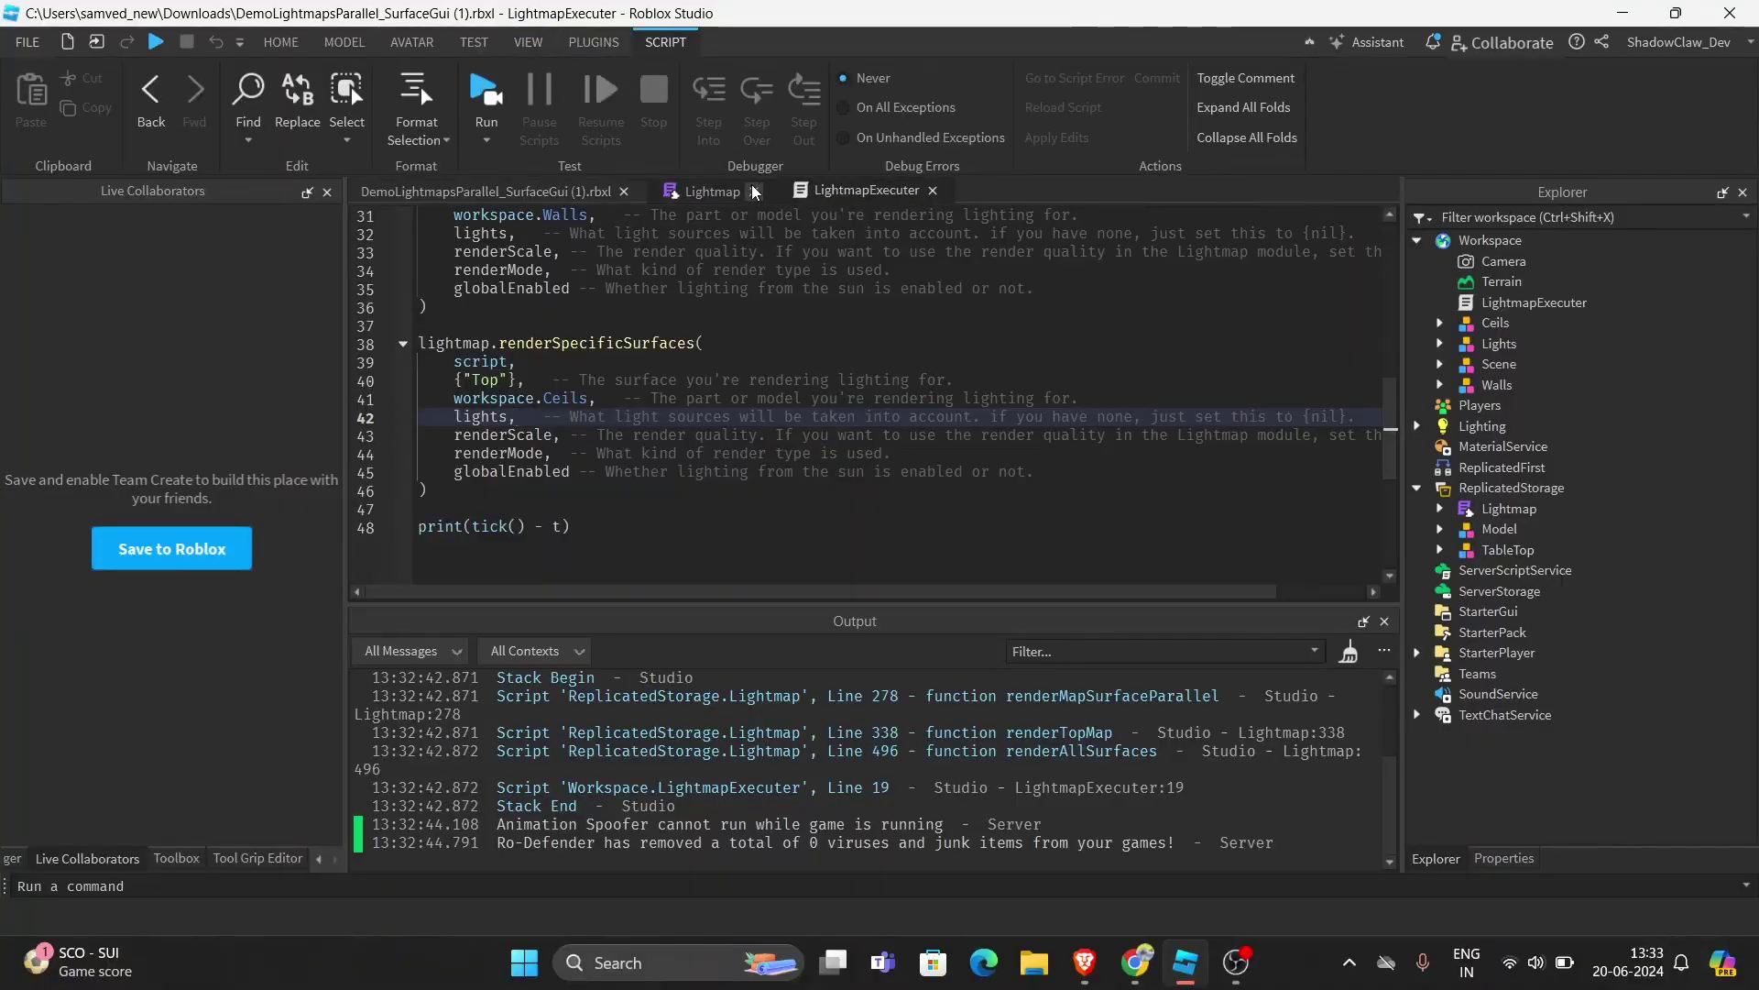
Highlight the lights variable in the Variables section of the LightmapExecuter script
scroll(834, 388, up, 1)
scroll(834, 388, up, 2)
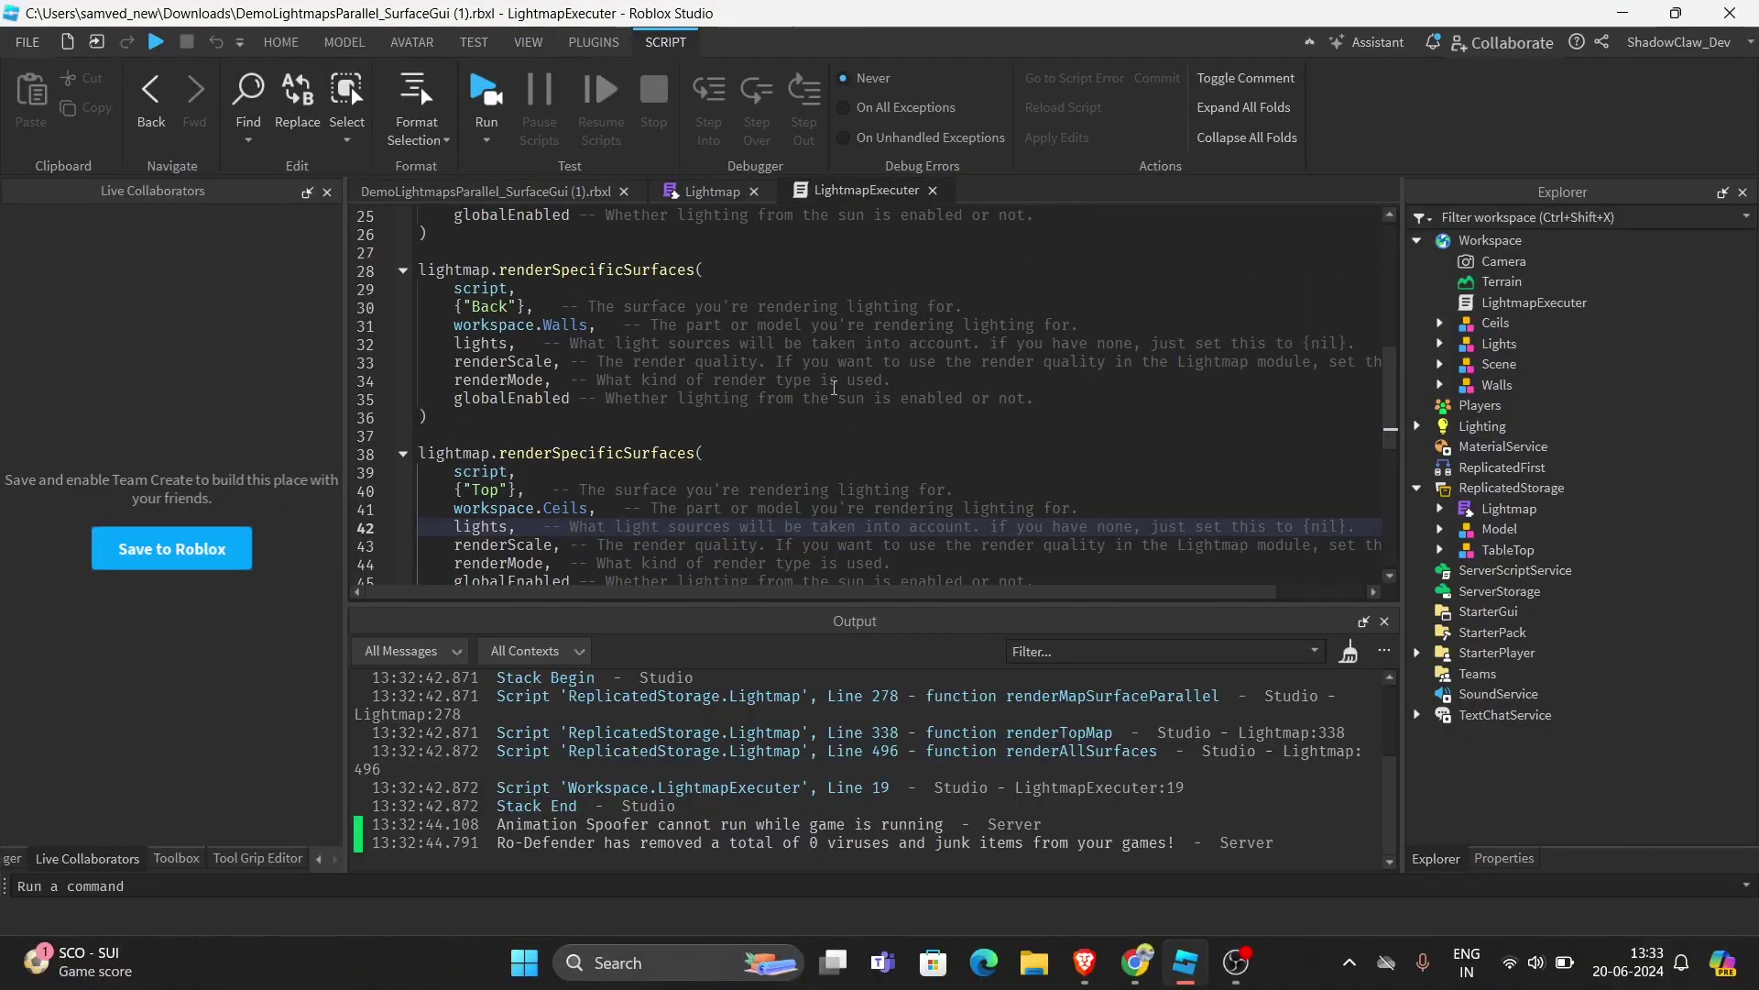
scroll(543, 209, up, 7)
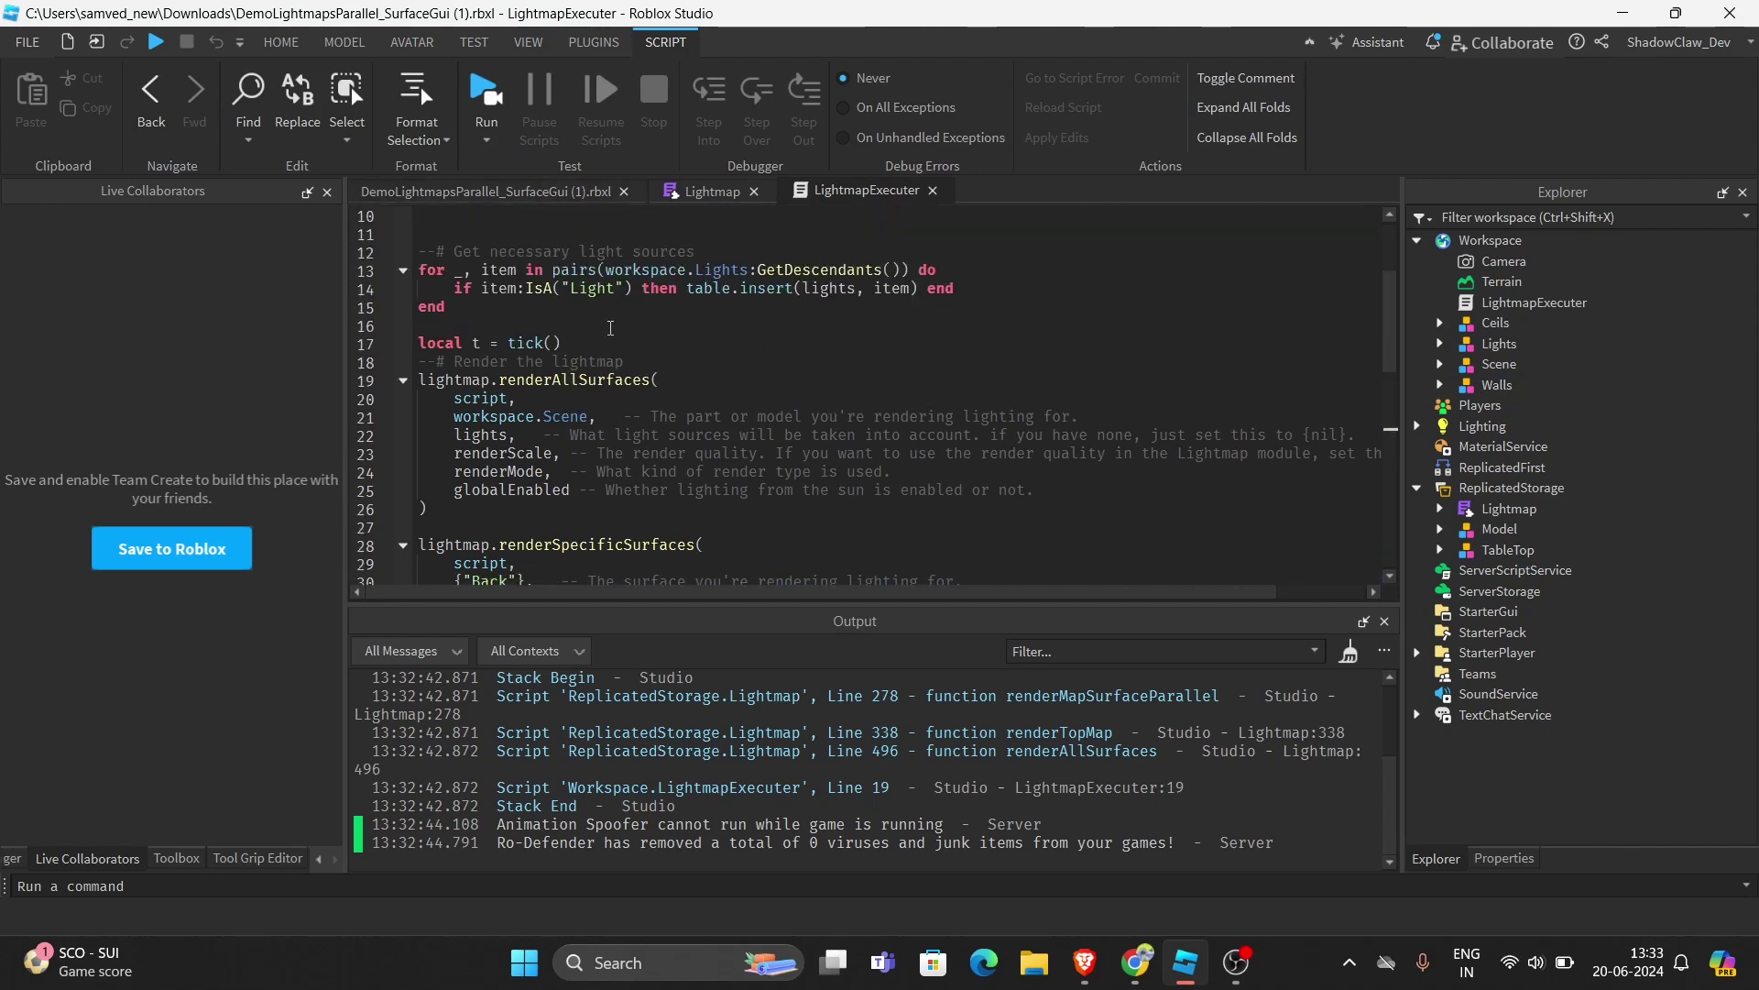
double_click(498, 365)
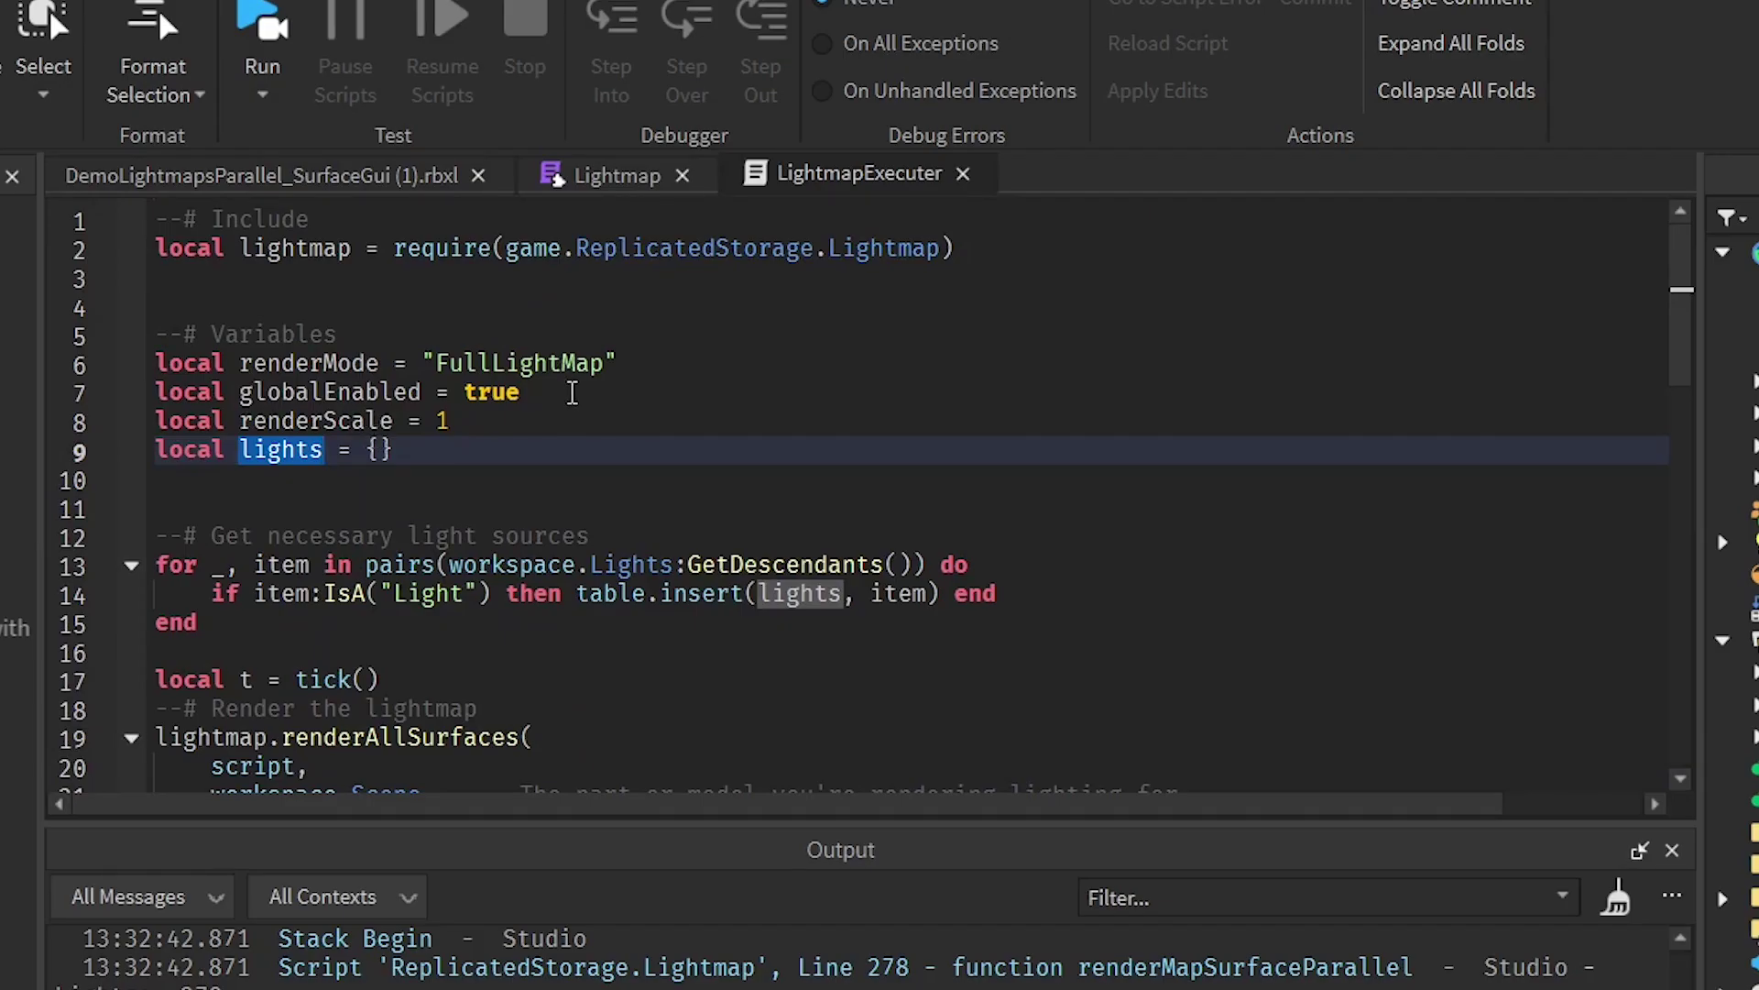
scroll(749, 601, down, 1)
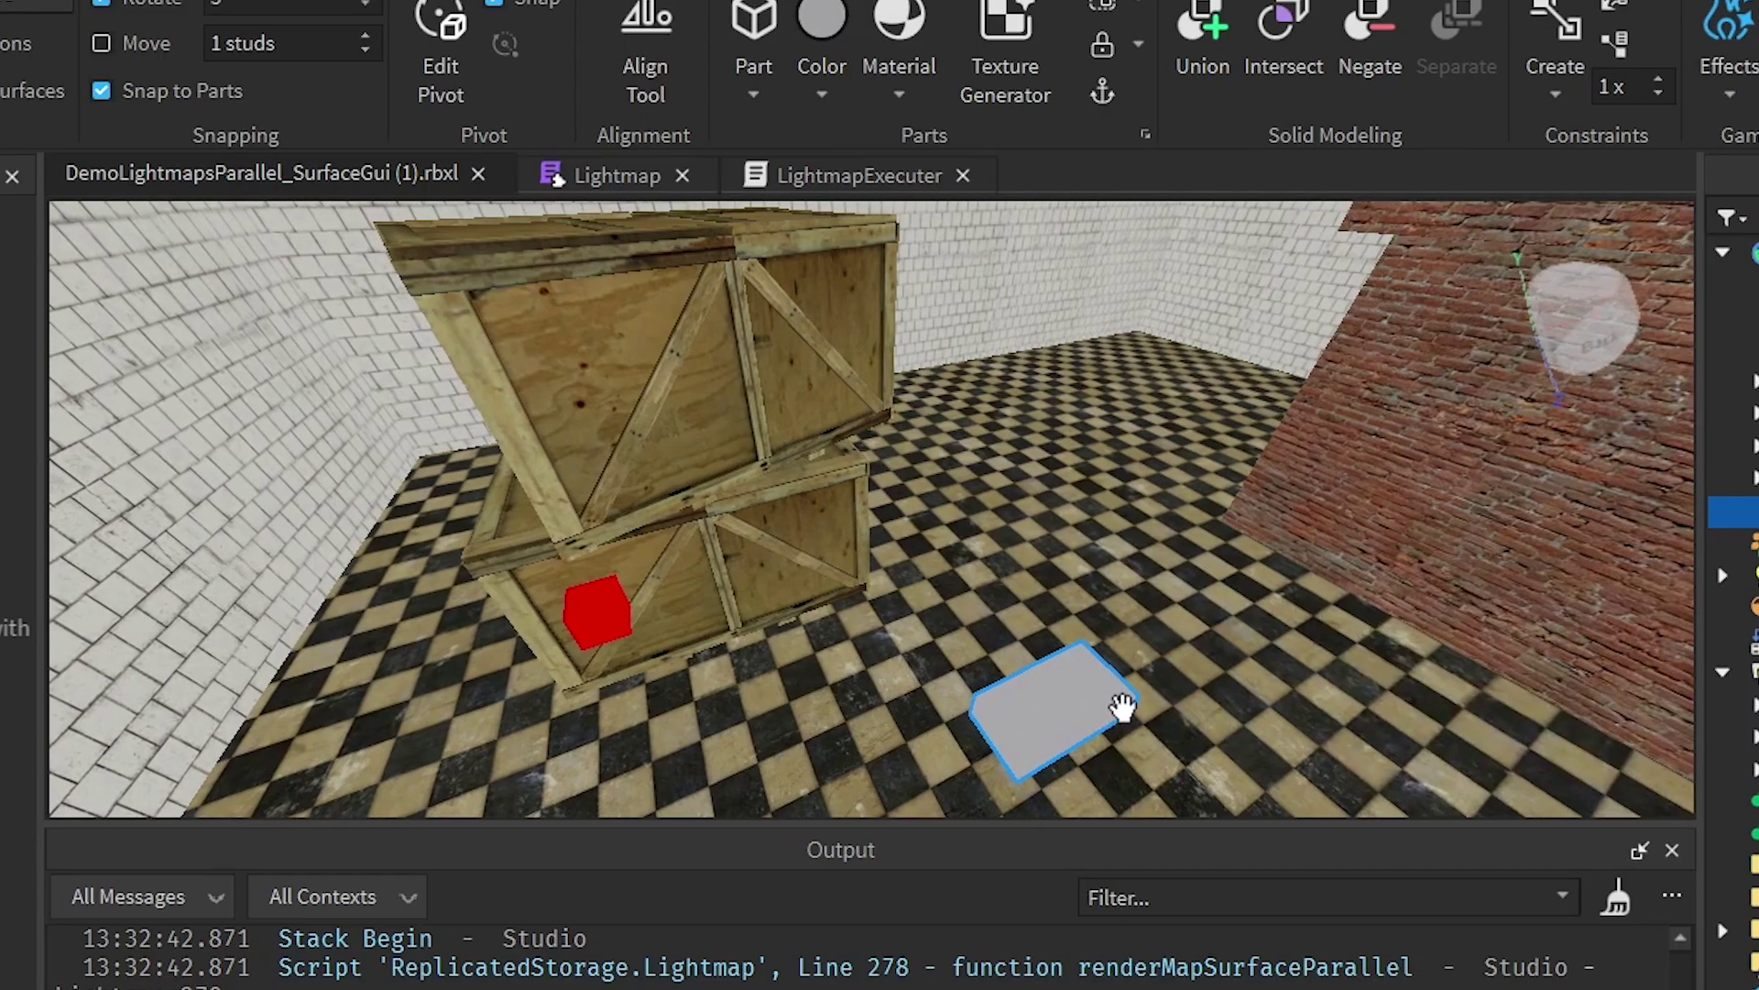
View the grey part on the floor between the crates and the brick wall, then start a Run simulation
scroll(1120, 704, up, 5)
scroll(1118, 703, down, 4)
drag(1163, 410, 1237, 335)
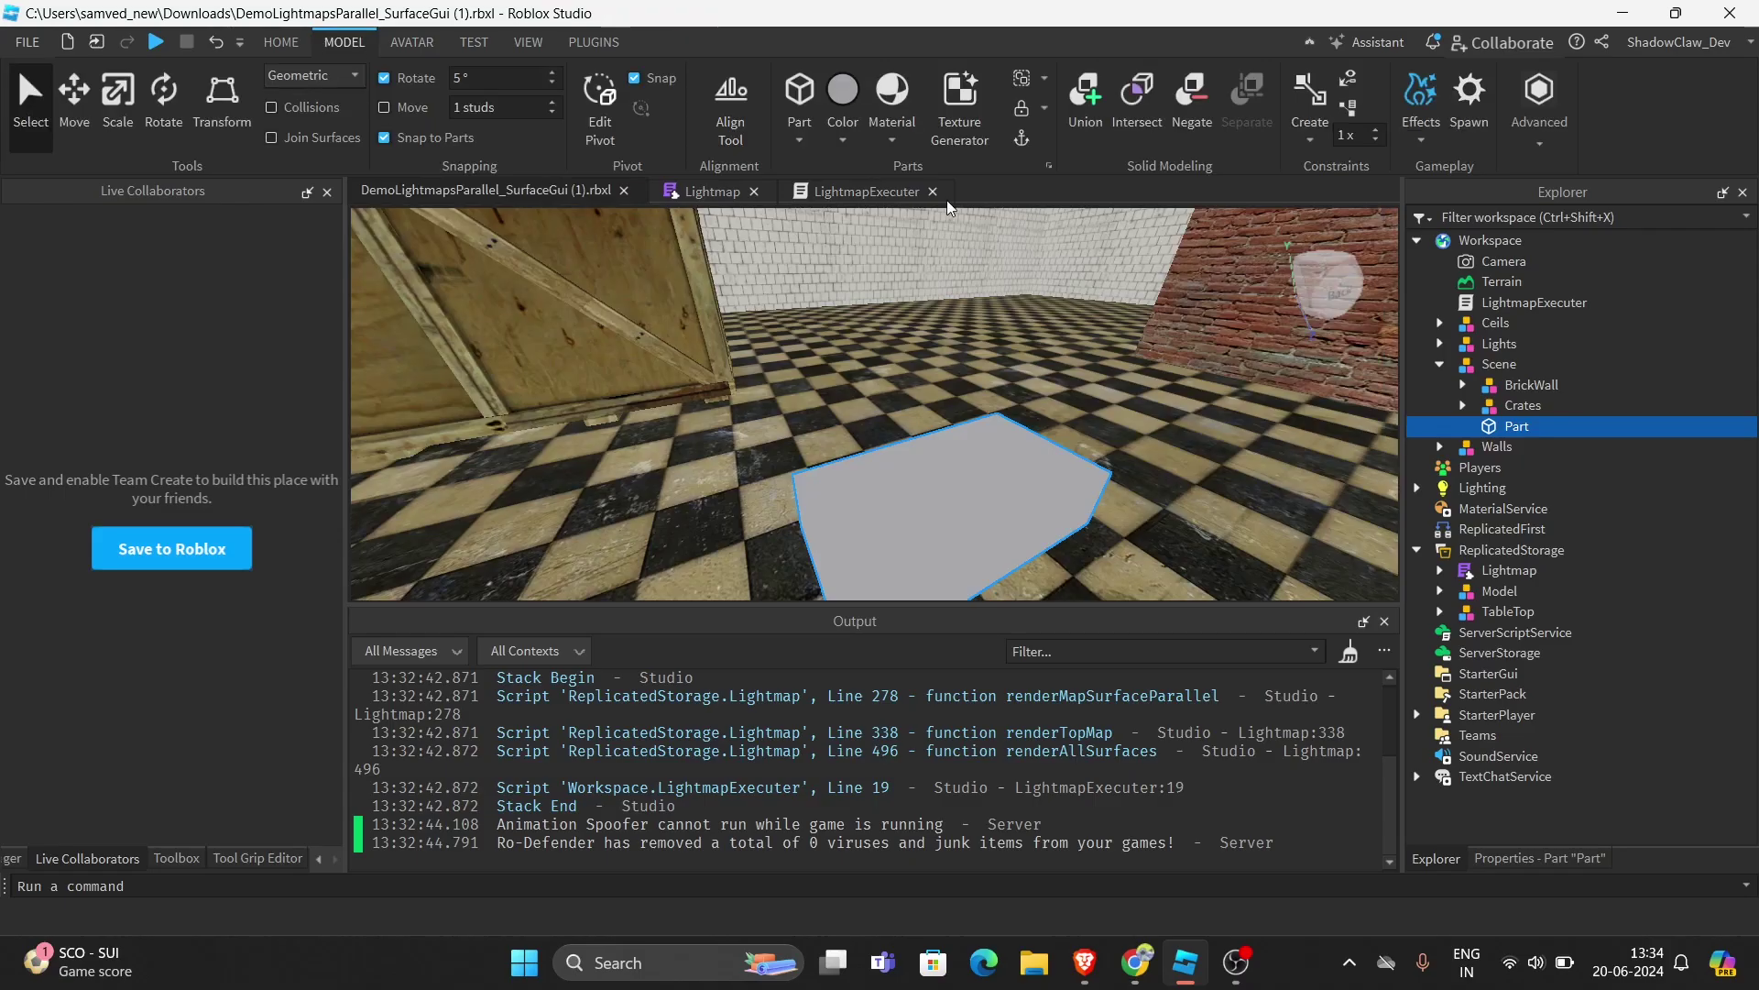
scroll(971, 220, down, 5)
scroll(1036, 212, up, 2)
click(473, 42)
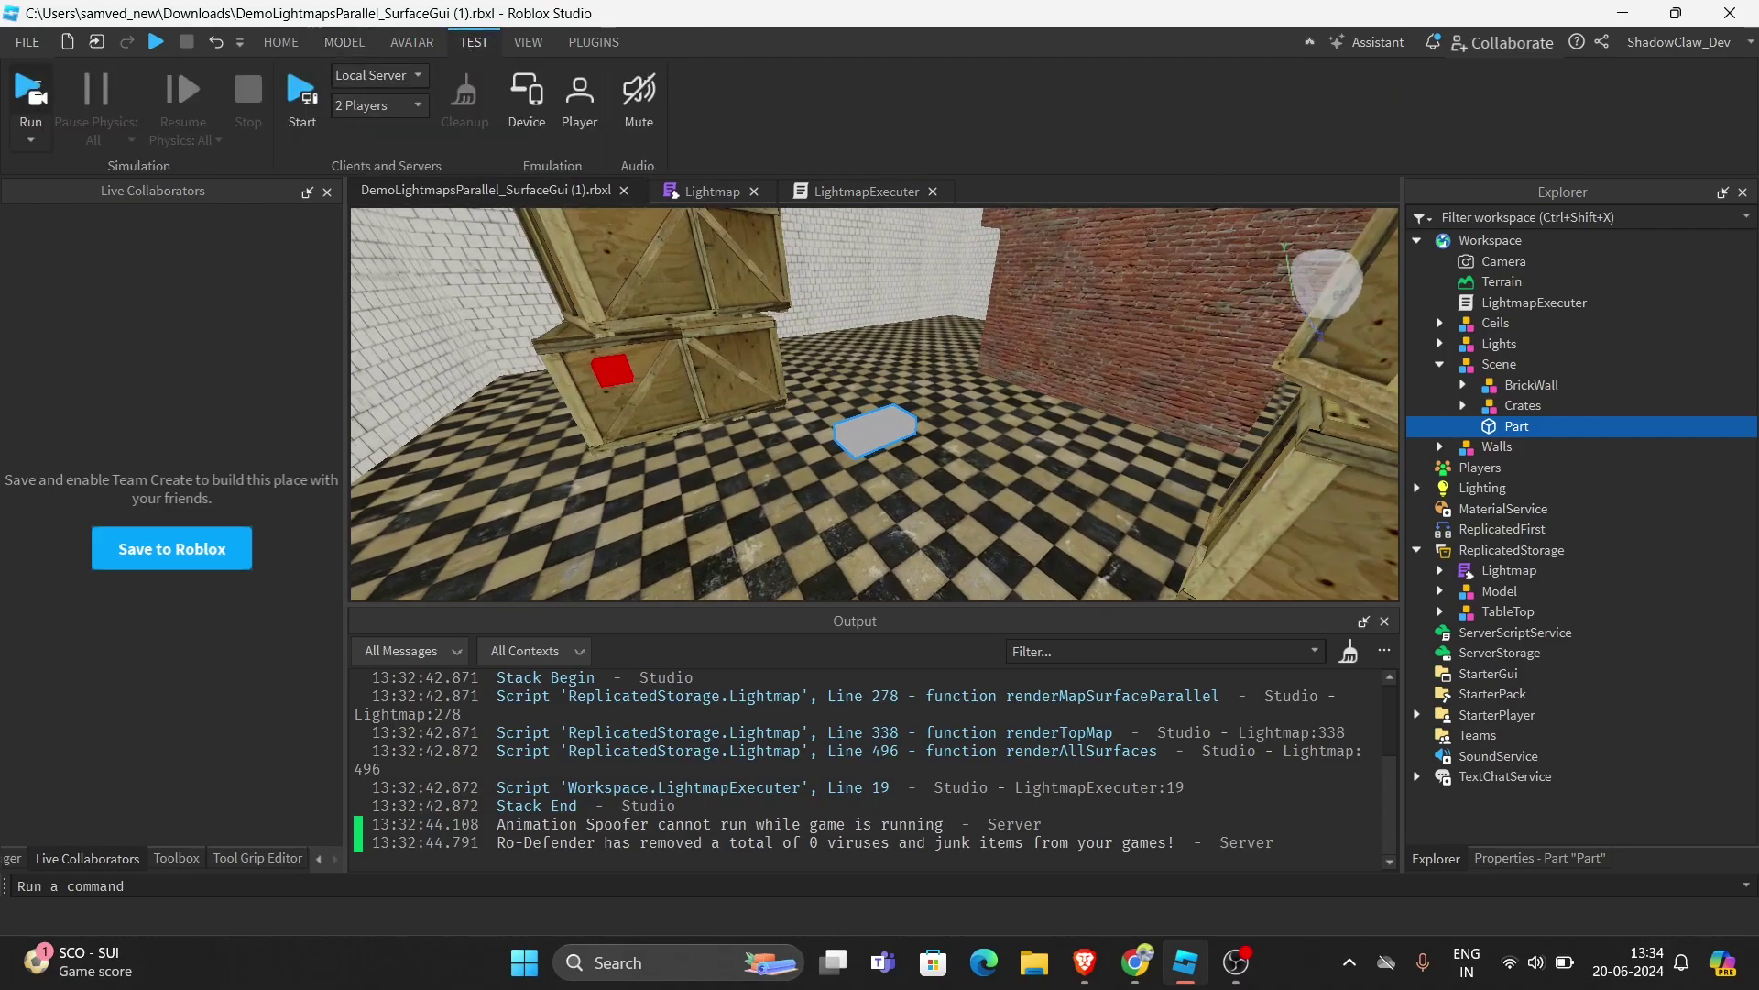
click(37, 92)
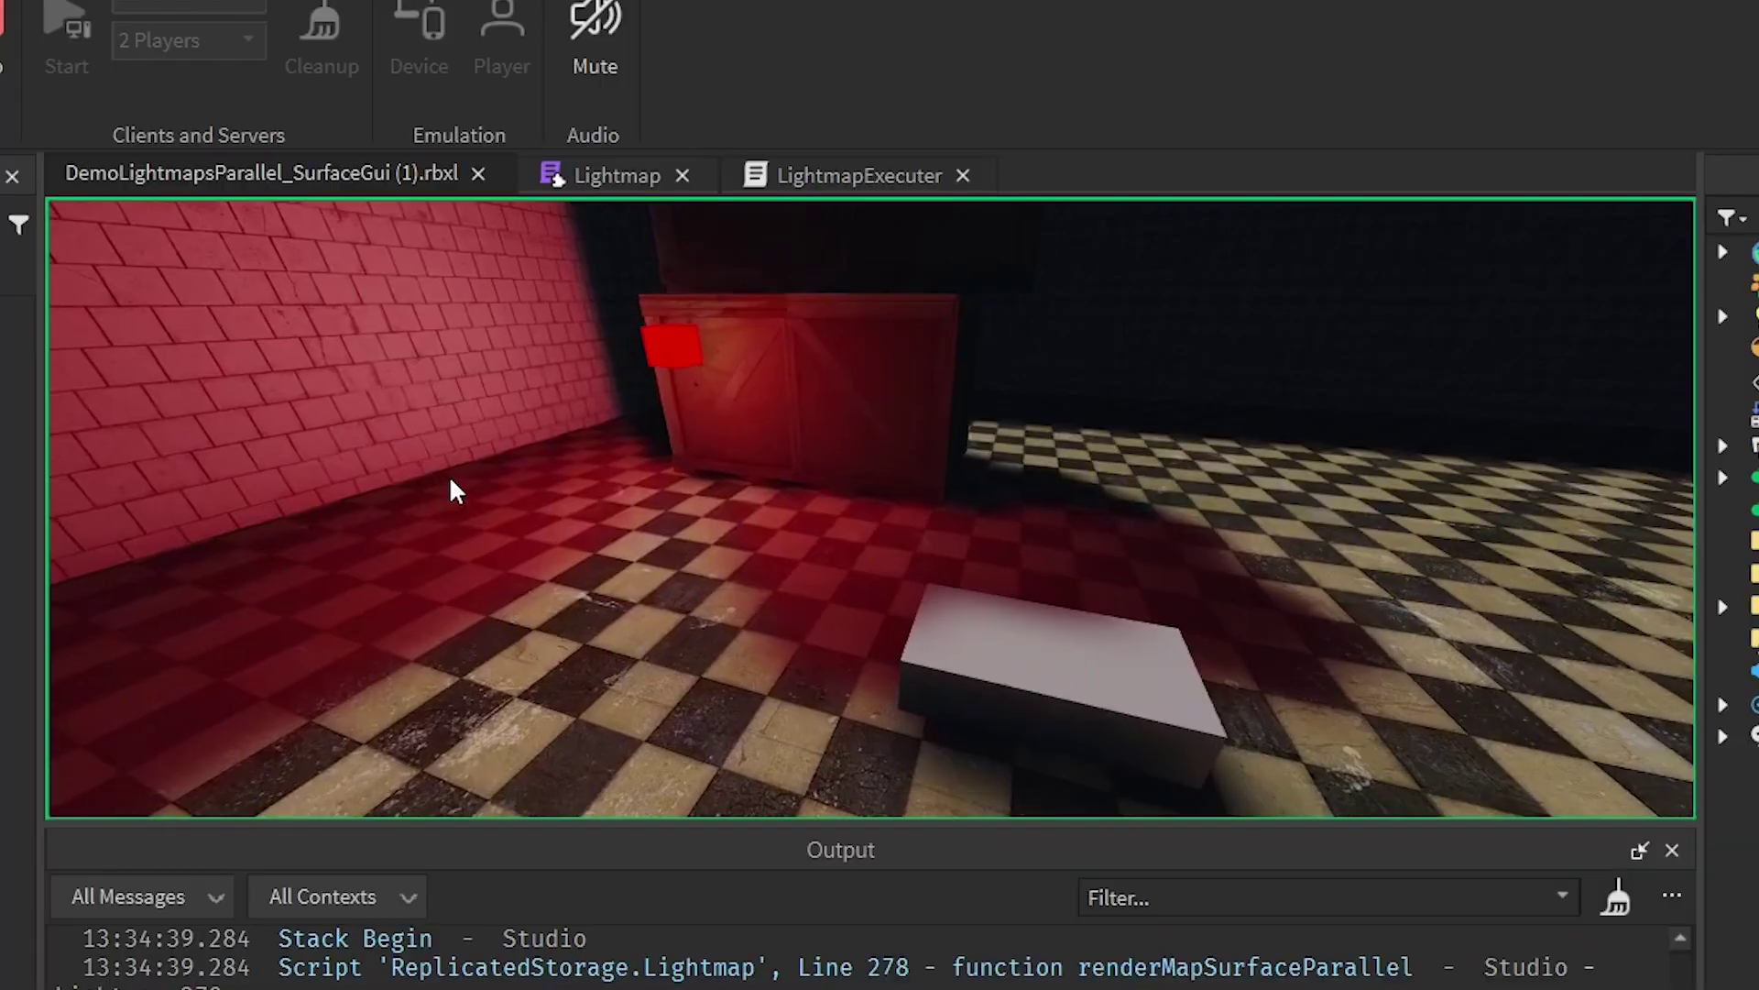
Examine the baked light and shadows on the grey part and the surrounding floor
right_drag(449, 475, 448, 476)
scroll(1008, 614, up, 2)
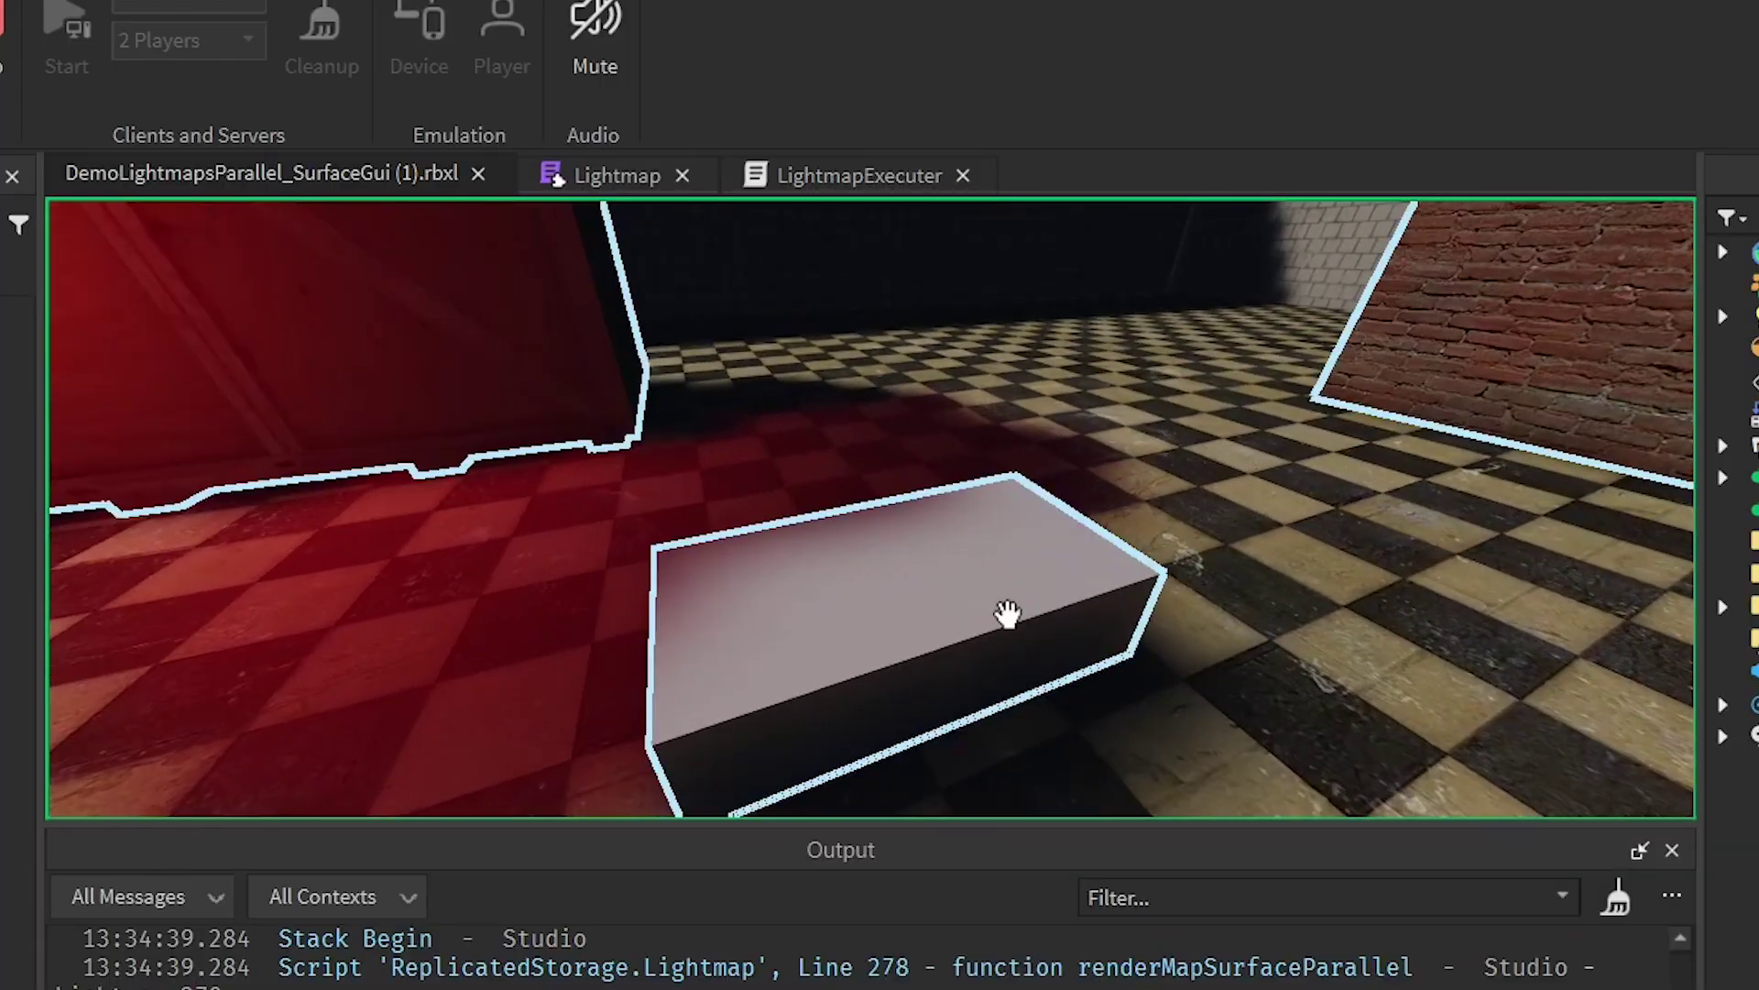
scroll(883, 608, down, 2)
right_drag(883, 608, 890, 612)
key(d)
Duplicate the renderAllSurfaces call in LightmapExecuter below the original and set the copy's target to workspace.Part
scroll(891, 612, down, 3)
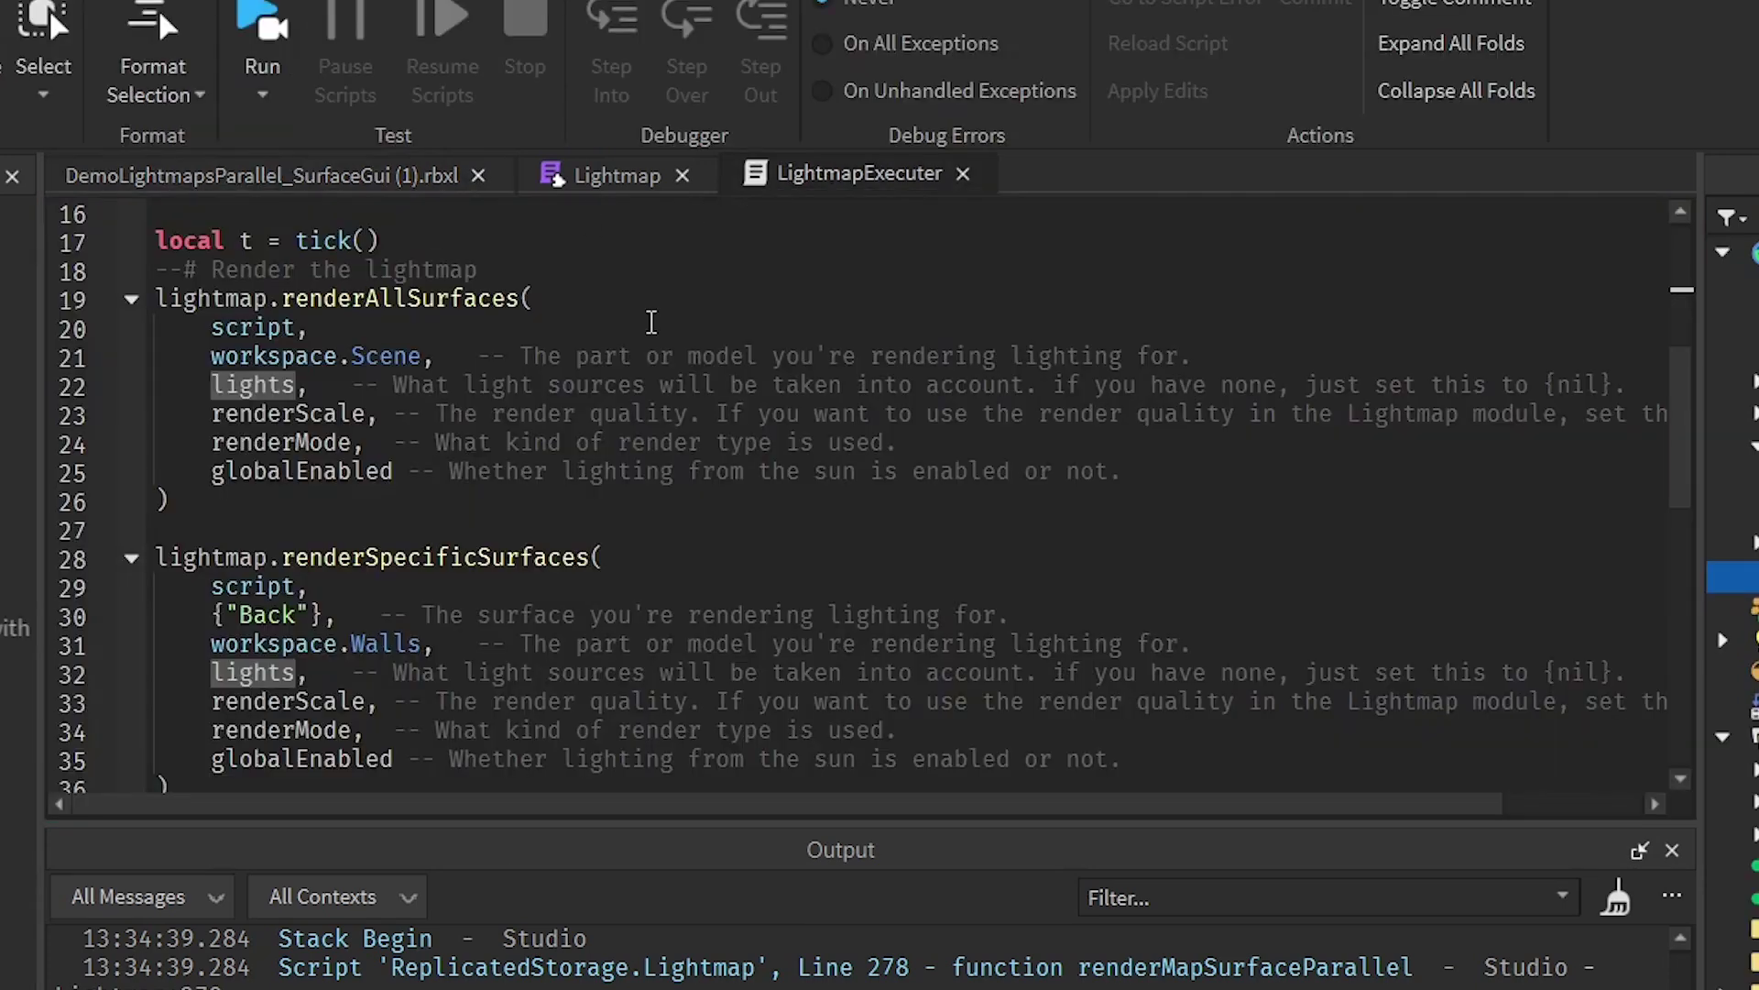
drag(541, 298, 209, 298)
key(ctrl+c)
click(235, 507)
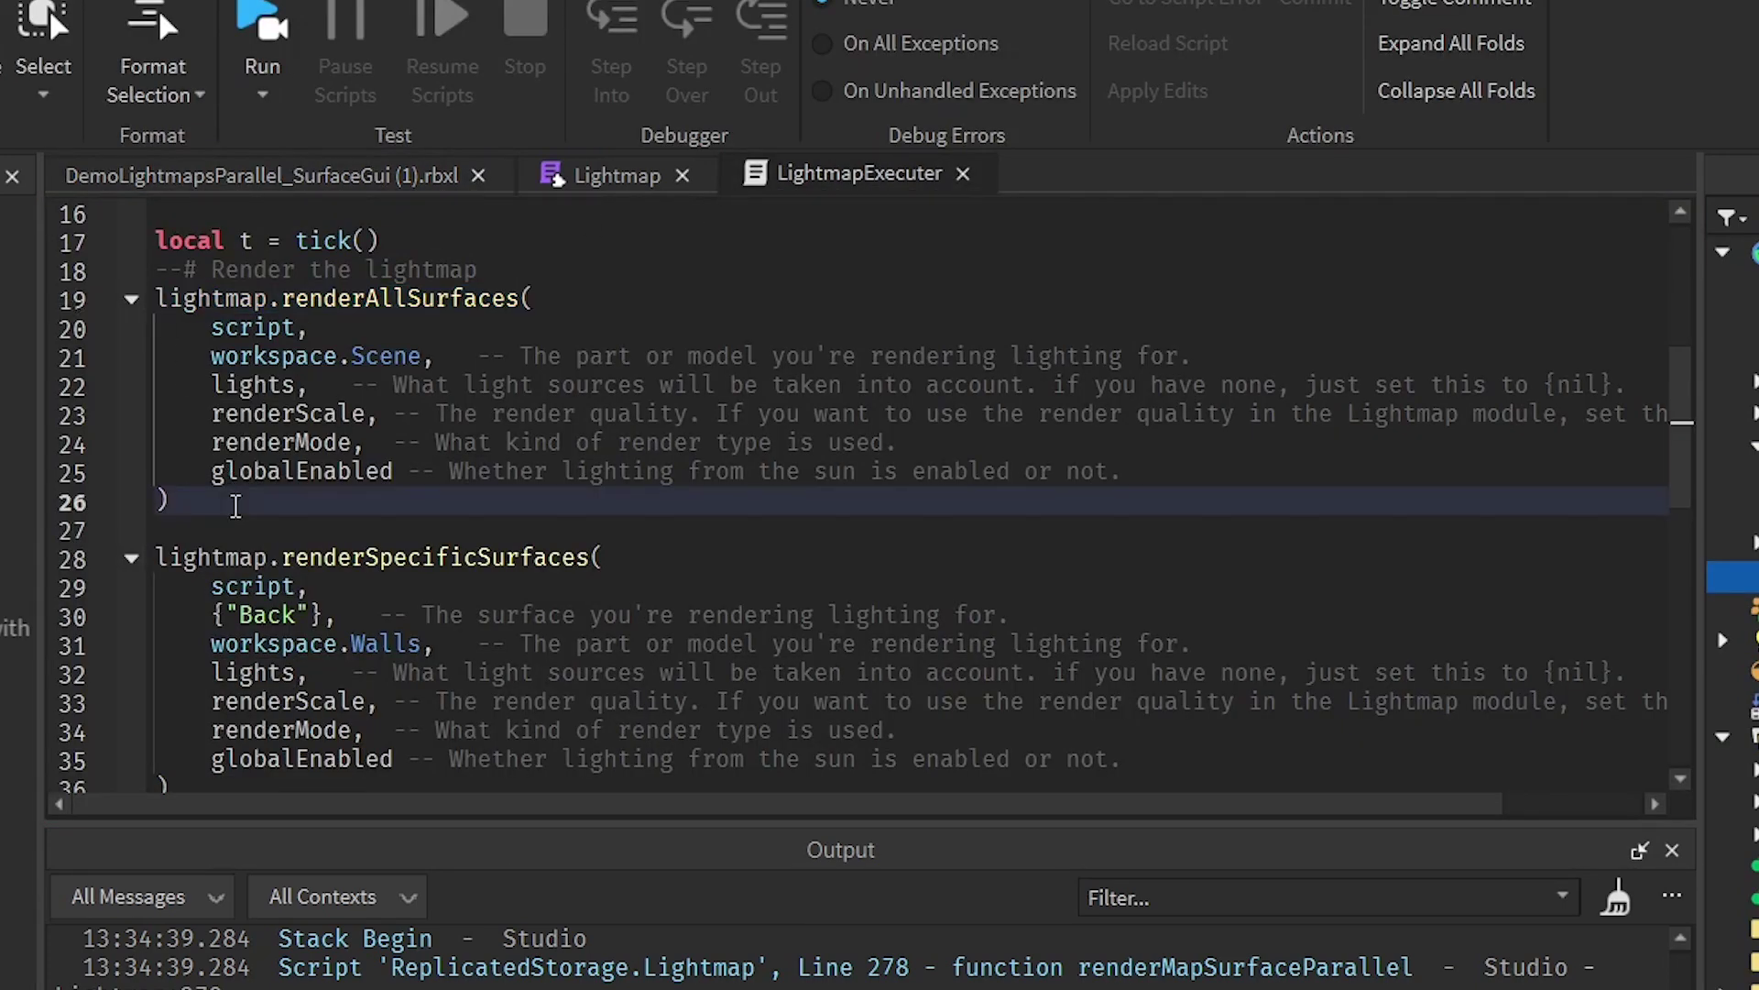
key(Return)
key(ctrl+v)
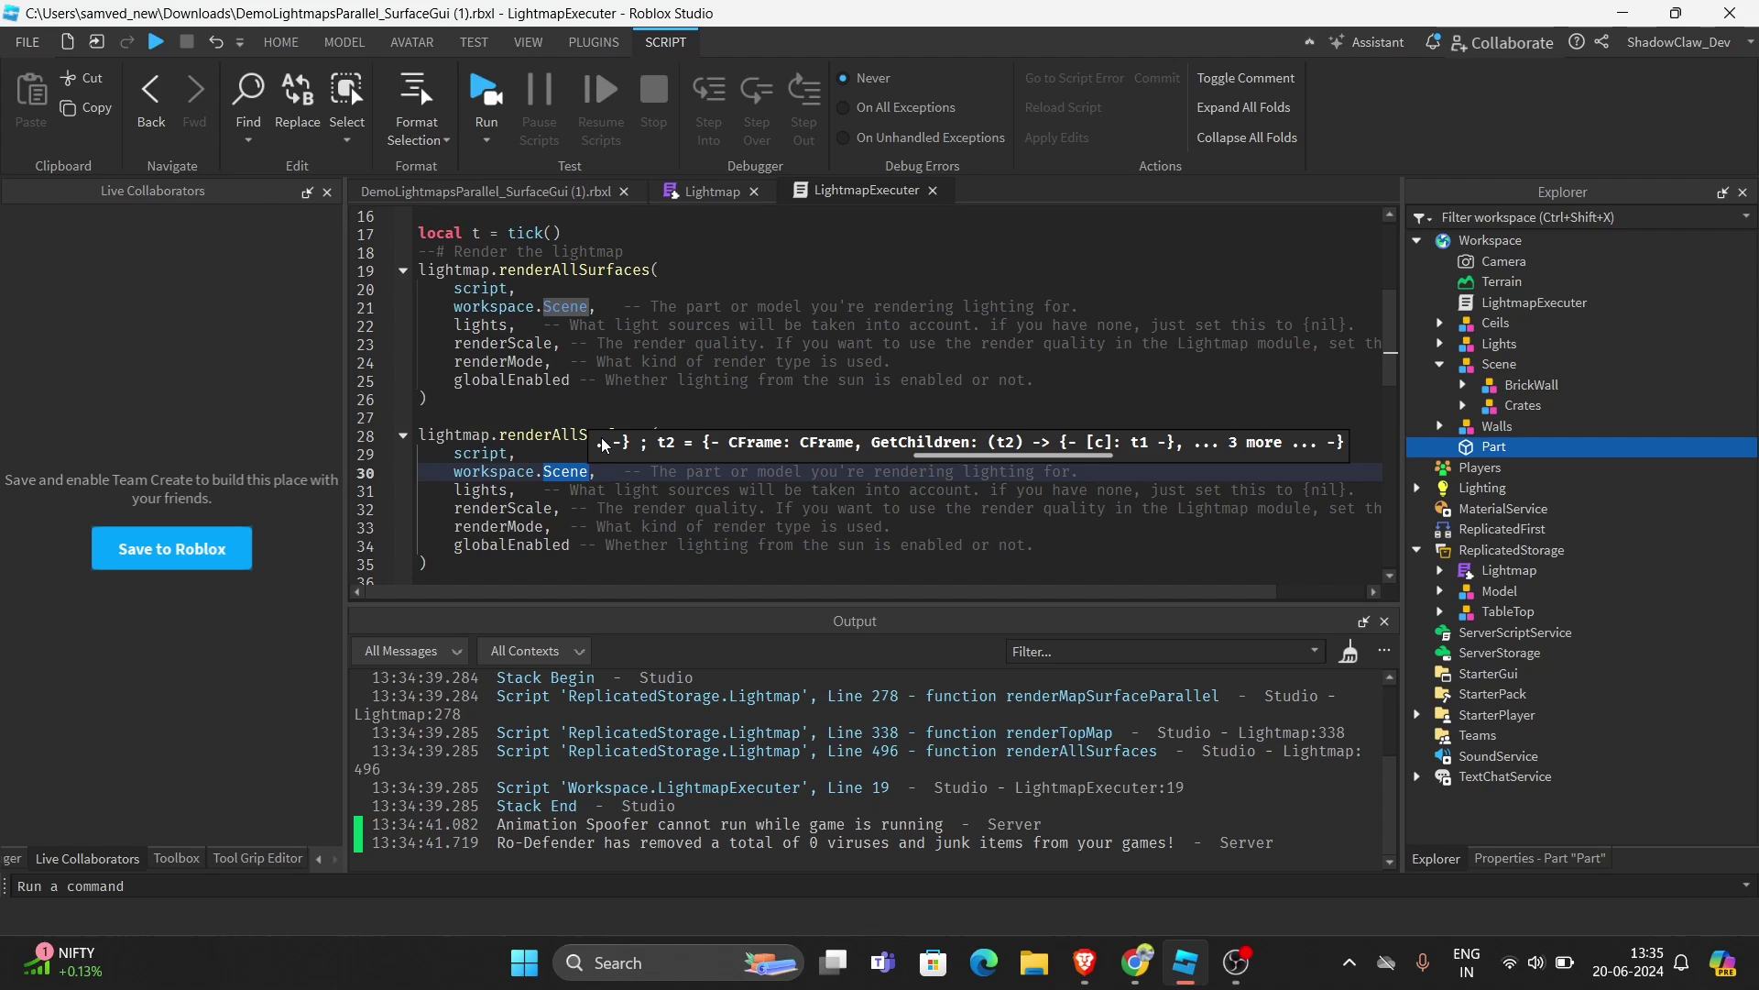
text(Paren)
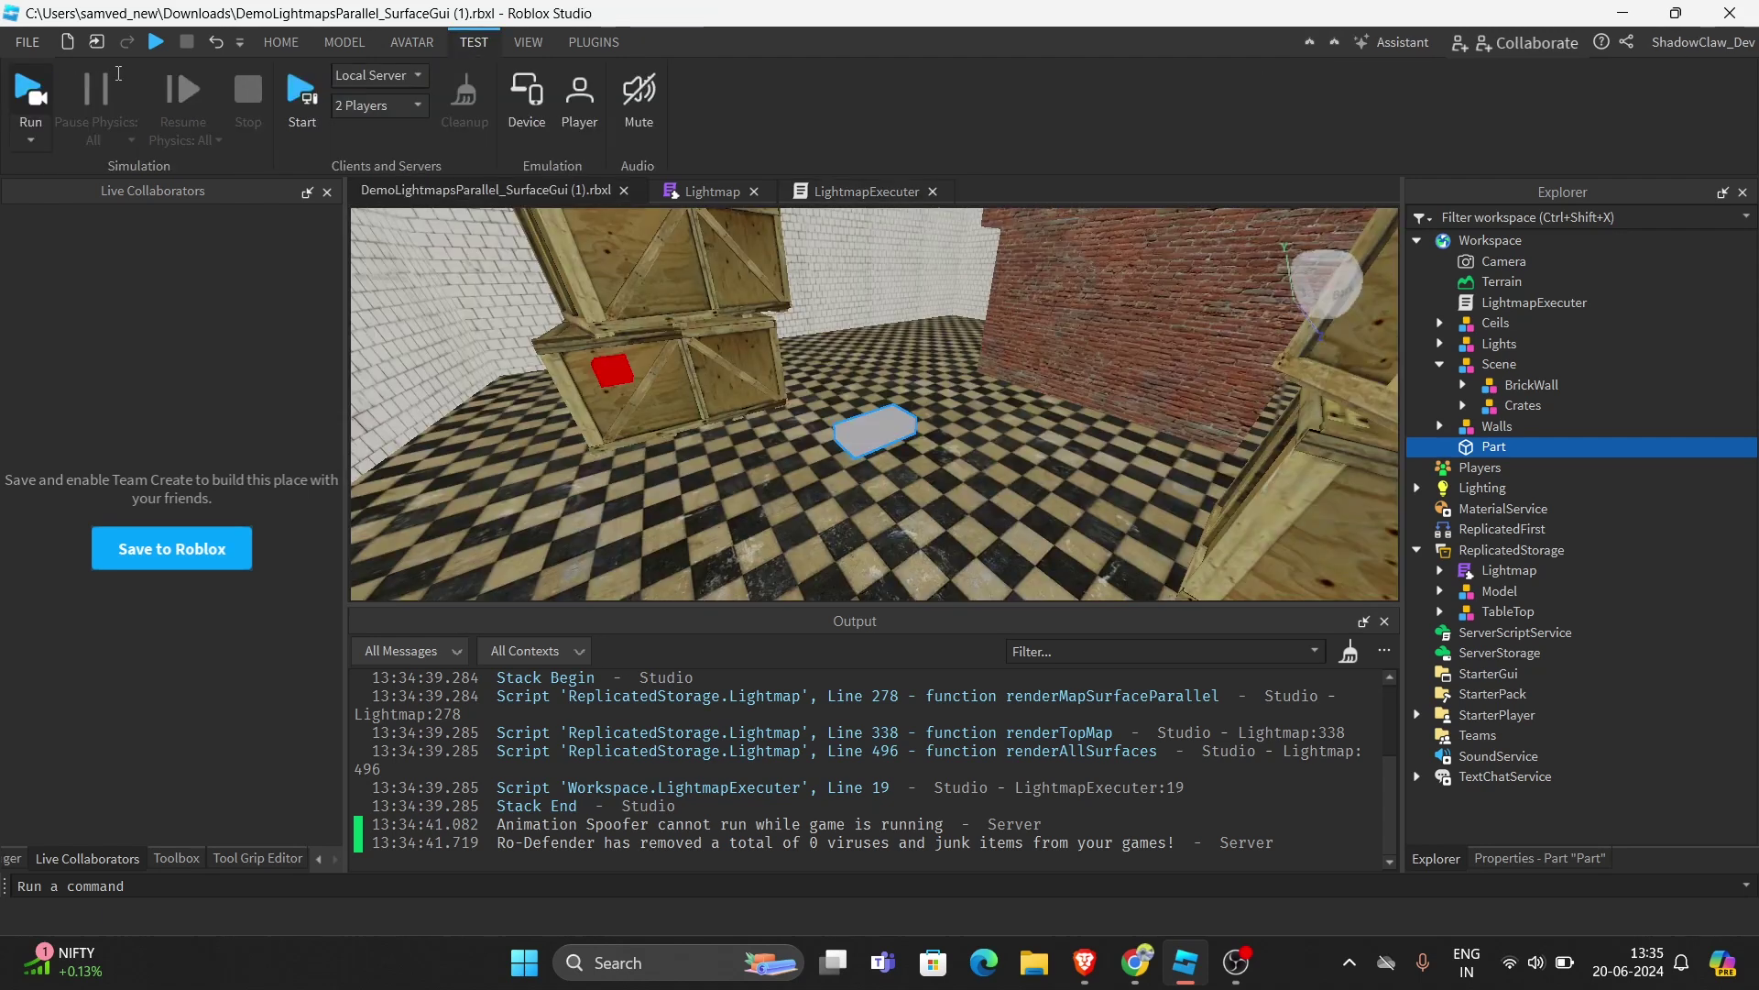
Run the simulation with the added call and fly up to the grey part to inspect its lightmap
click(29, 97)
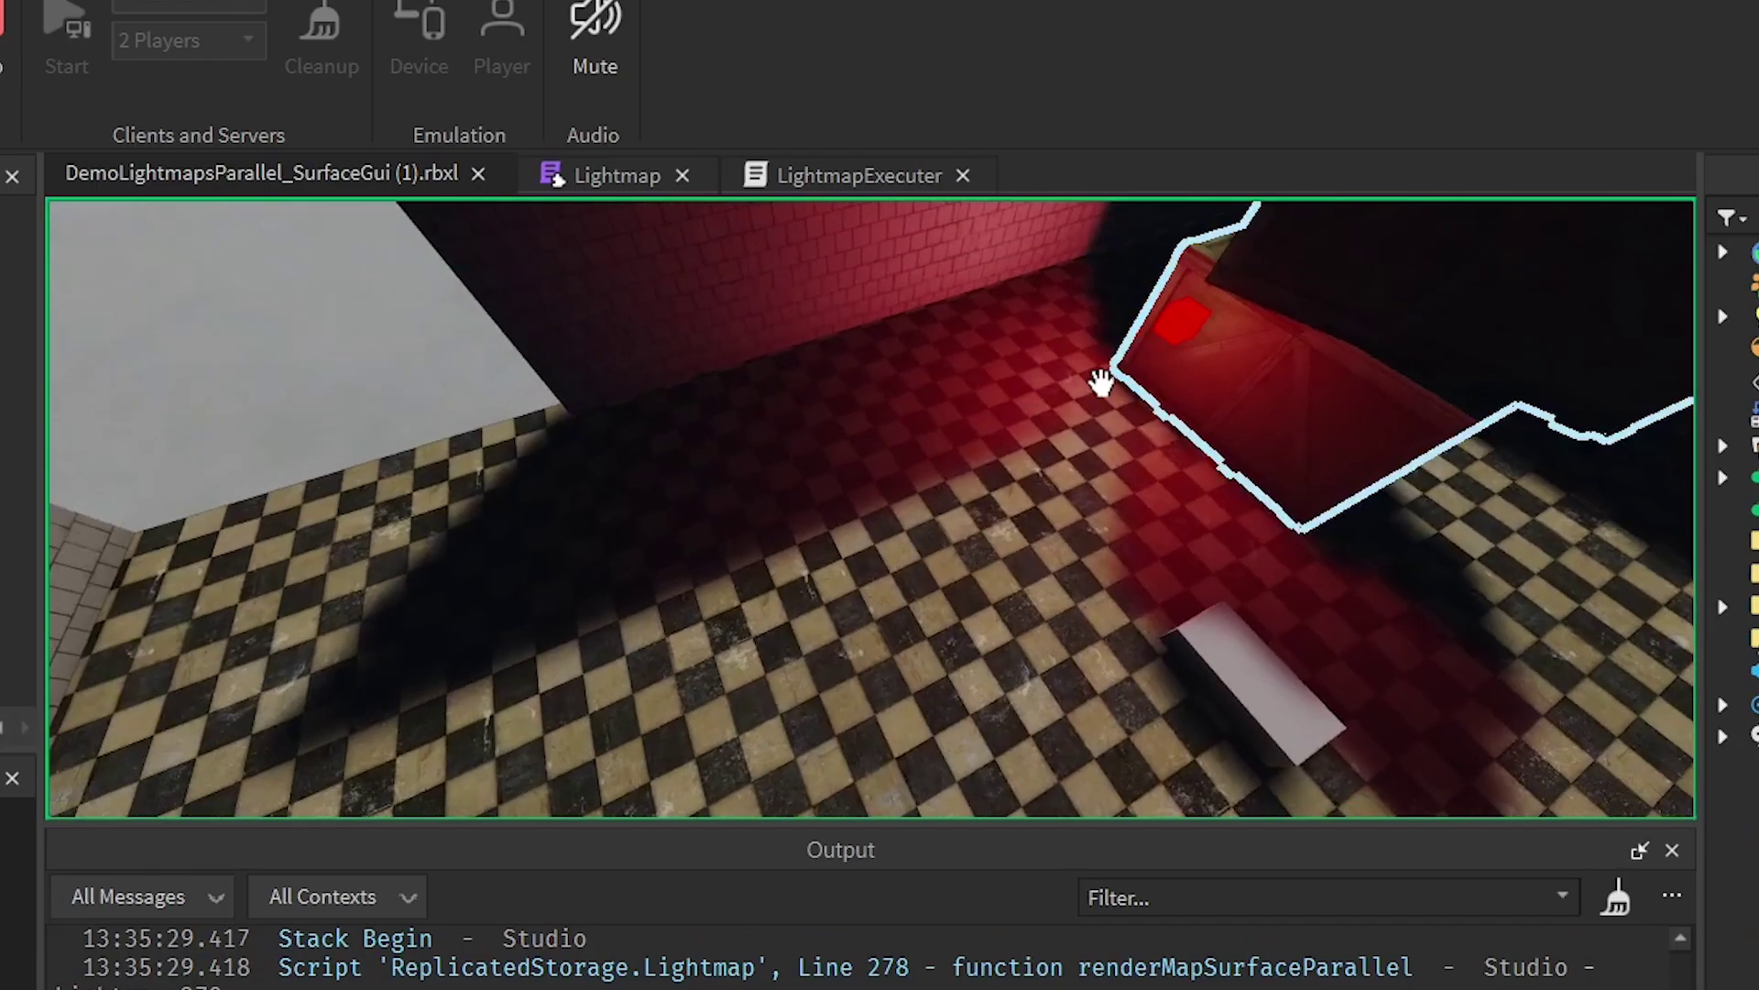
right_drag(1103, 381, 909, 455)
right_drag(1151, 407, 1152, 405)
key(w)
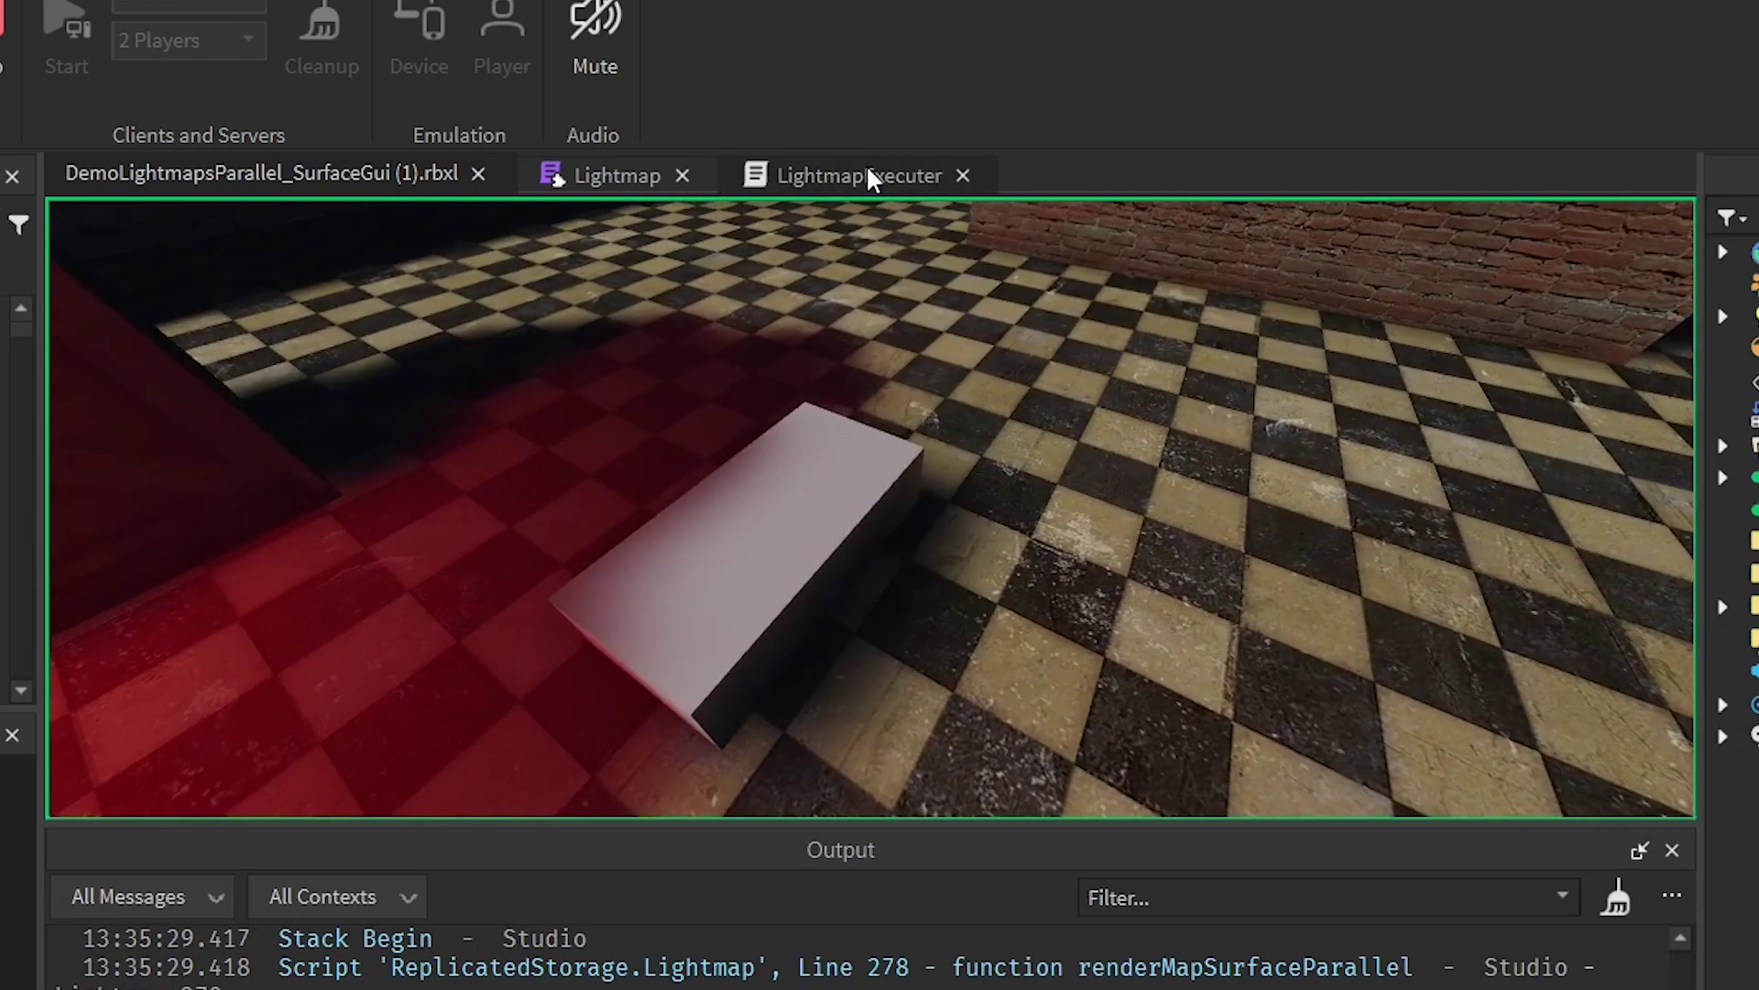
Highlight the workspace.Scene argument of the first renderAllSurfaces call in LightmapExecuter, then return to the simulated place
click(861, 175)
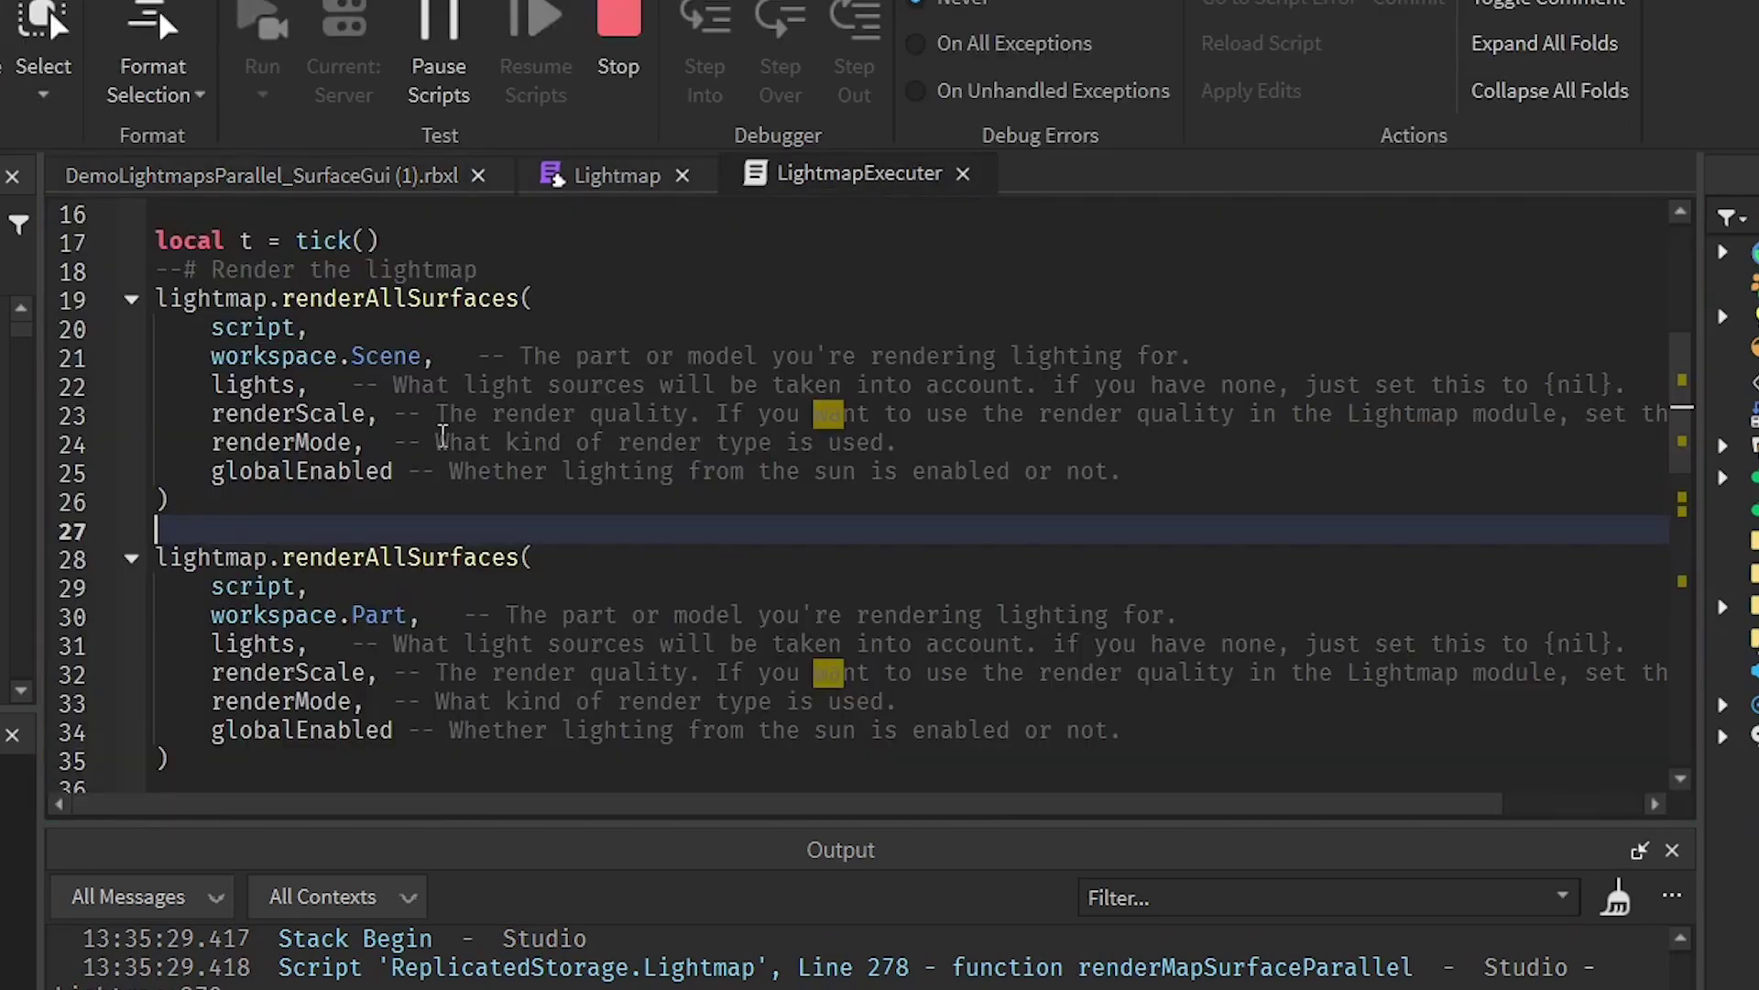
click(414, 366)
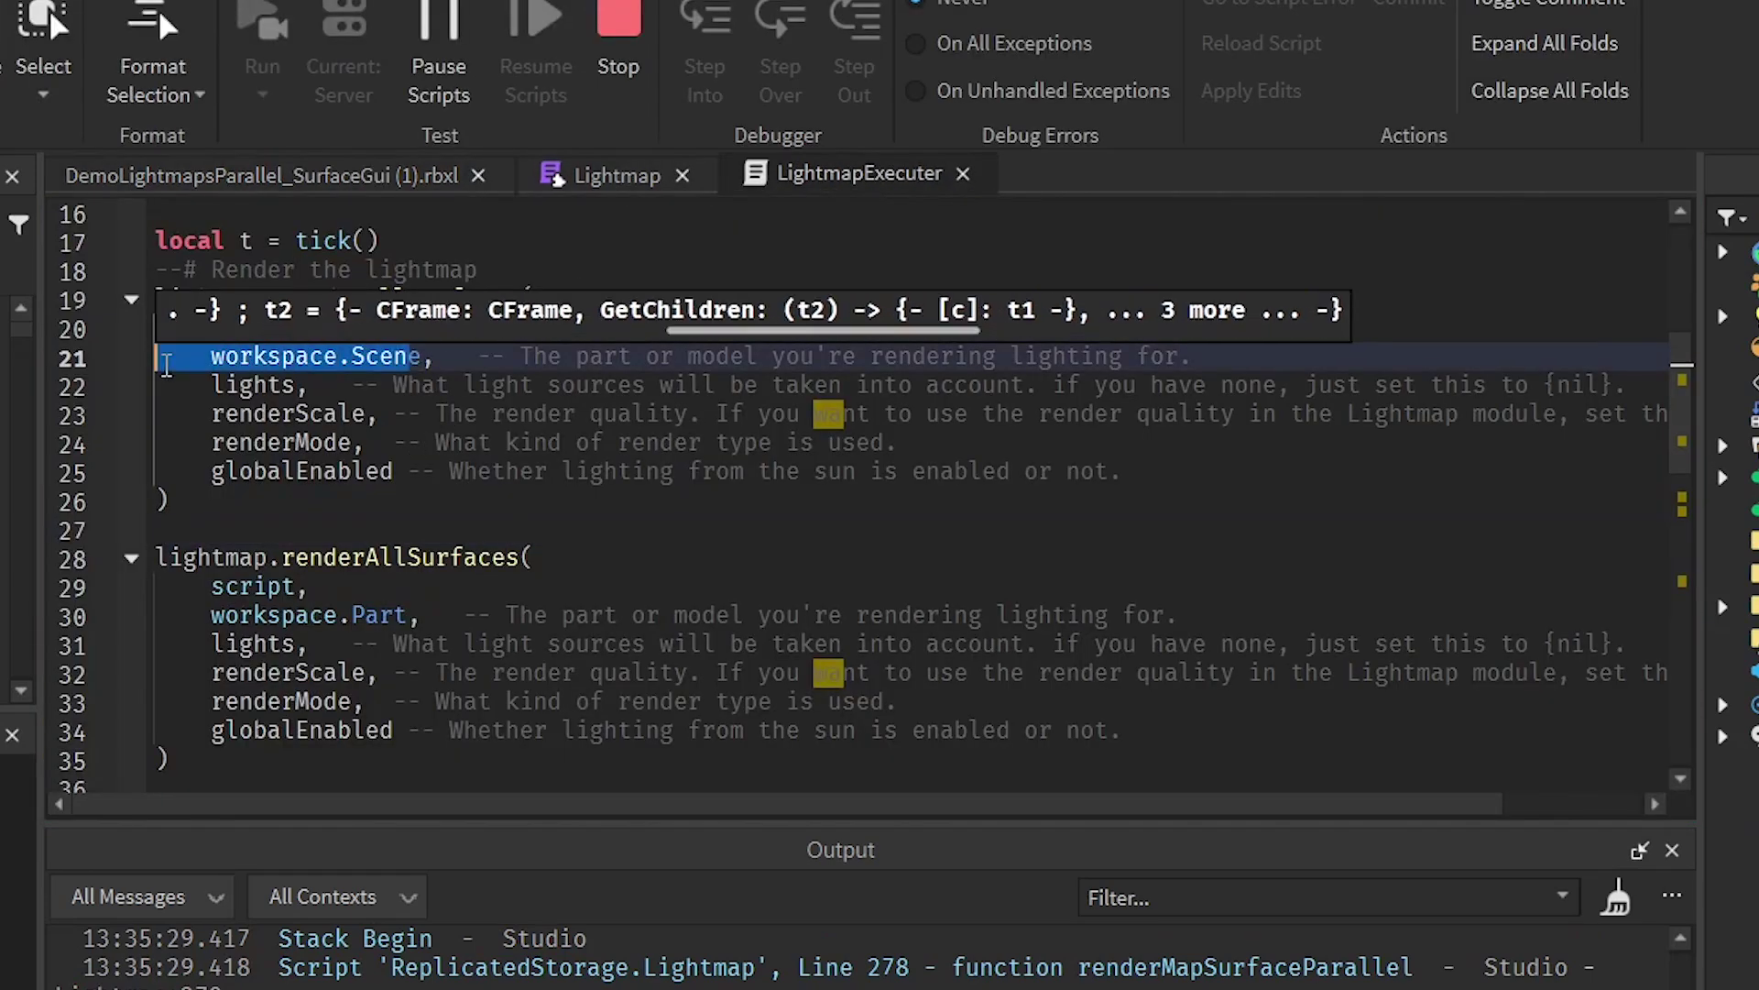
click(165, 173)
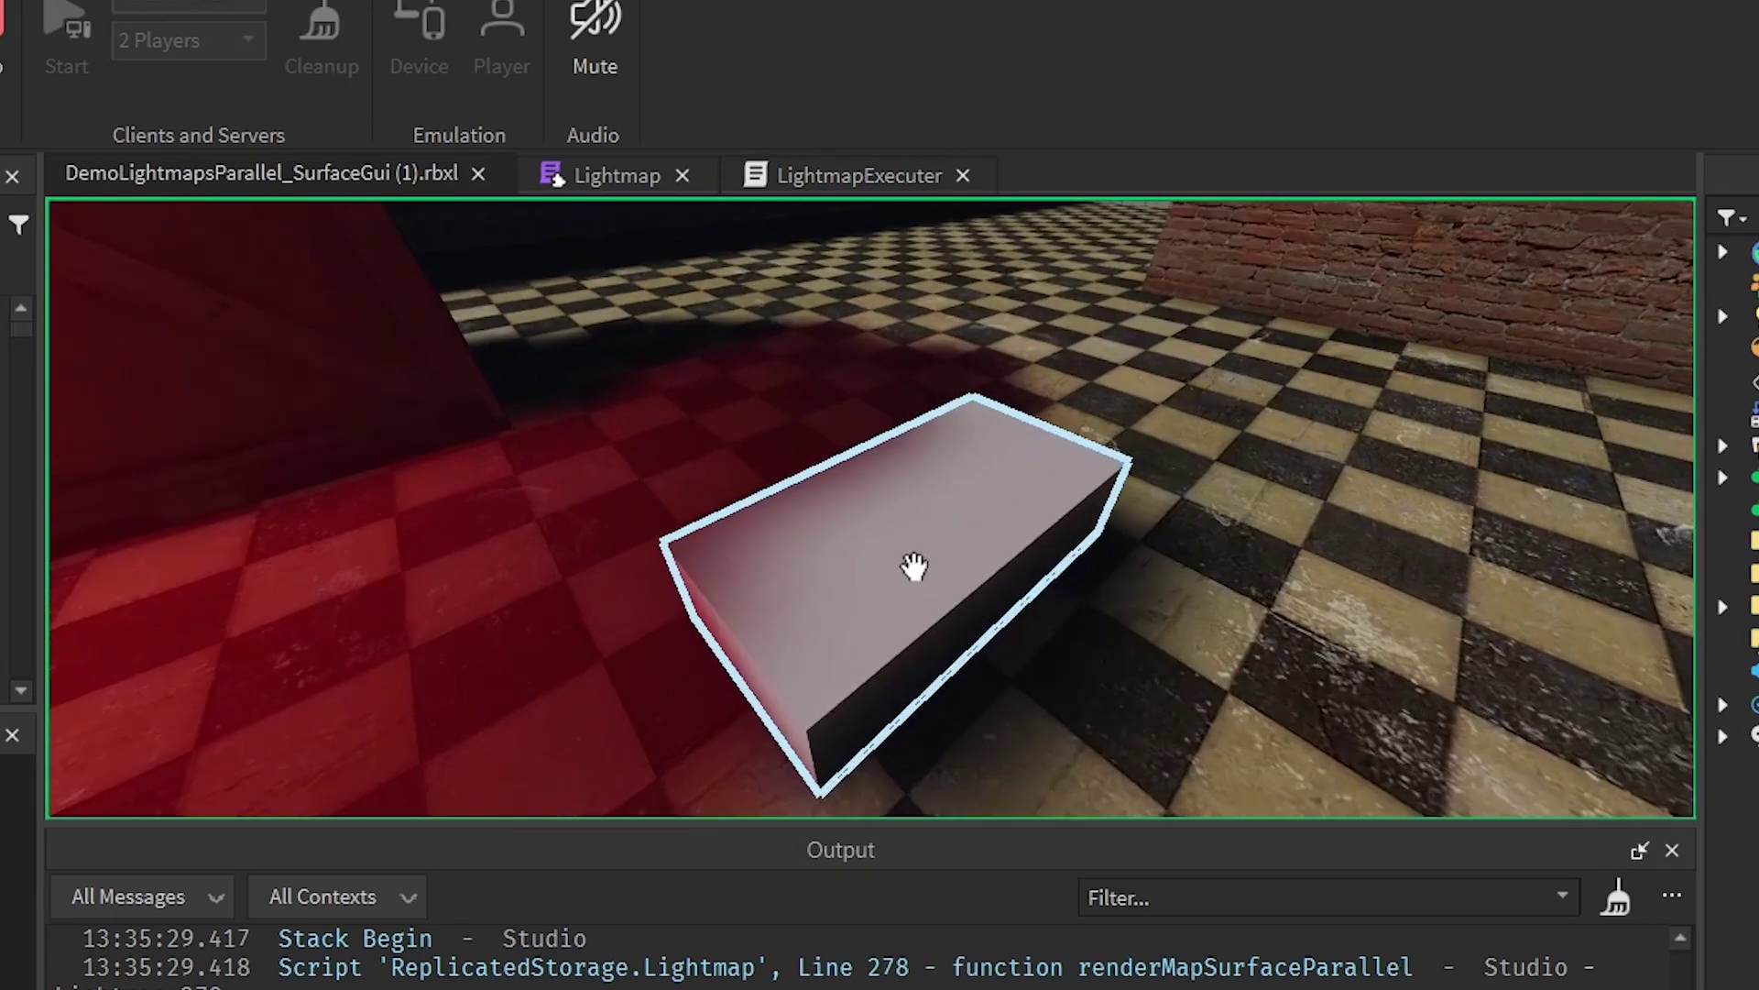
Select the grey part in the simulation and inspect its baked faces from near and far
click(1021, 562)
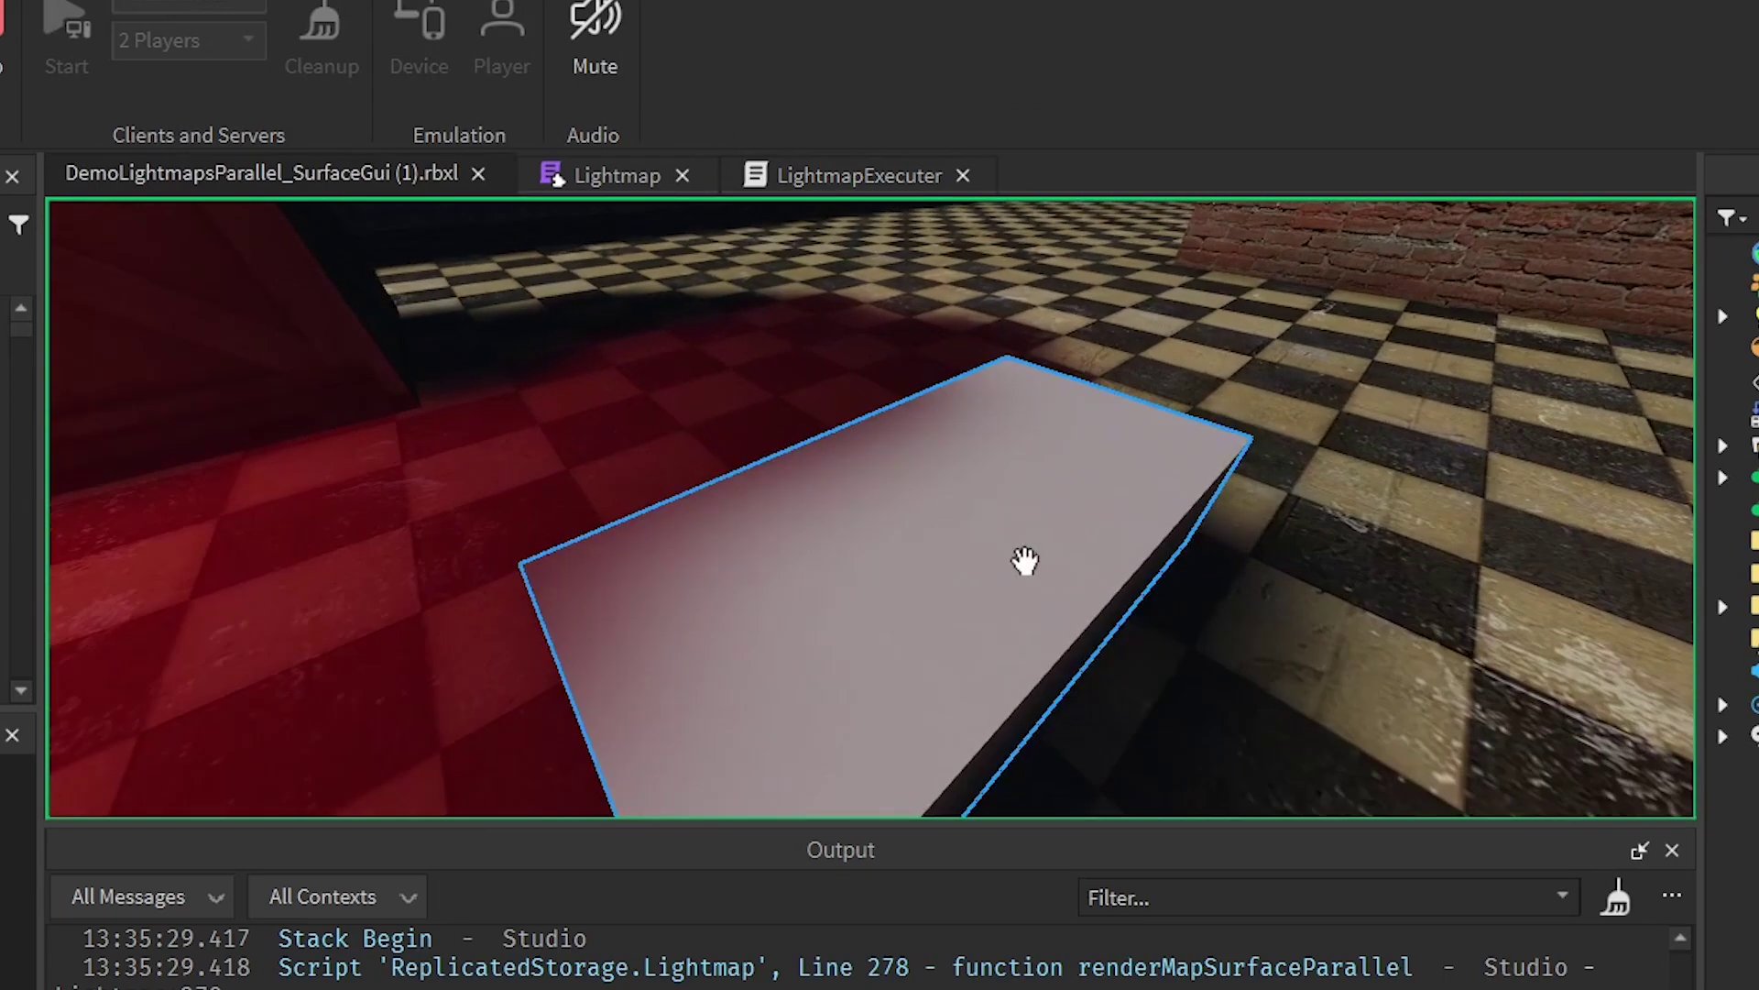
key(d)
key(a)
key(s)
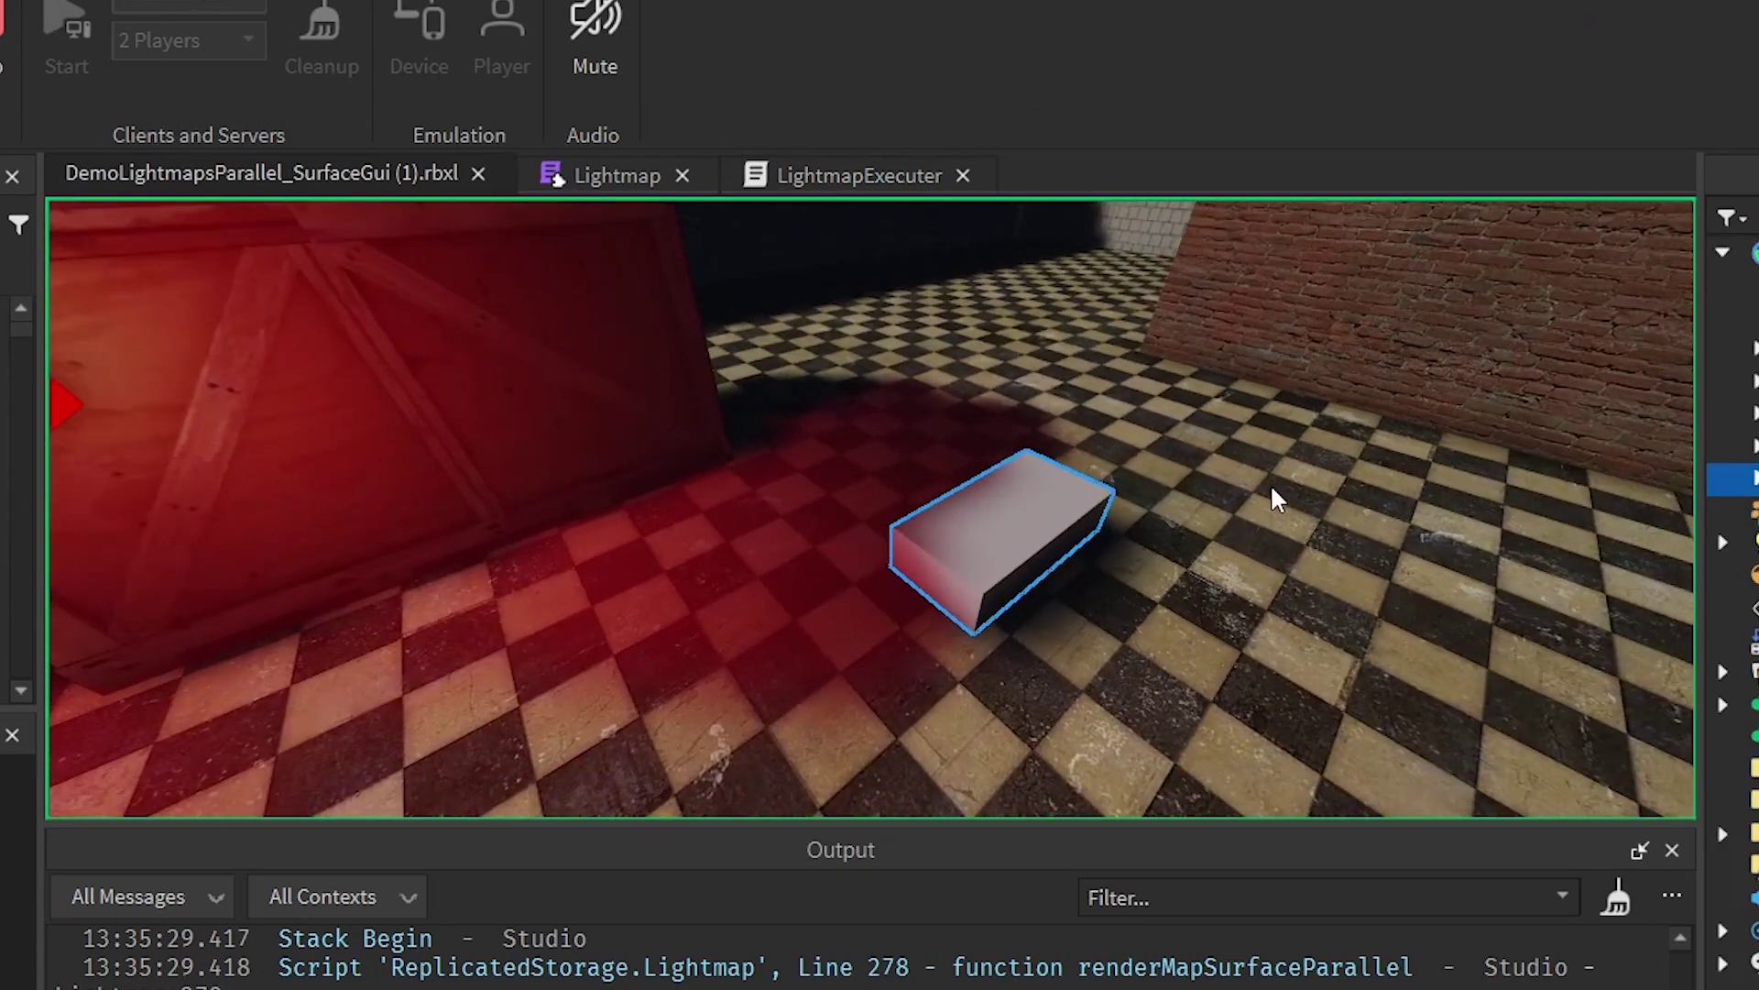
scroll(1142, 555, up, 5)
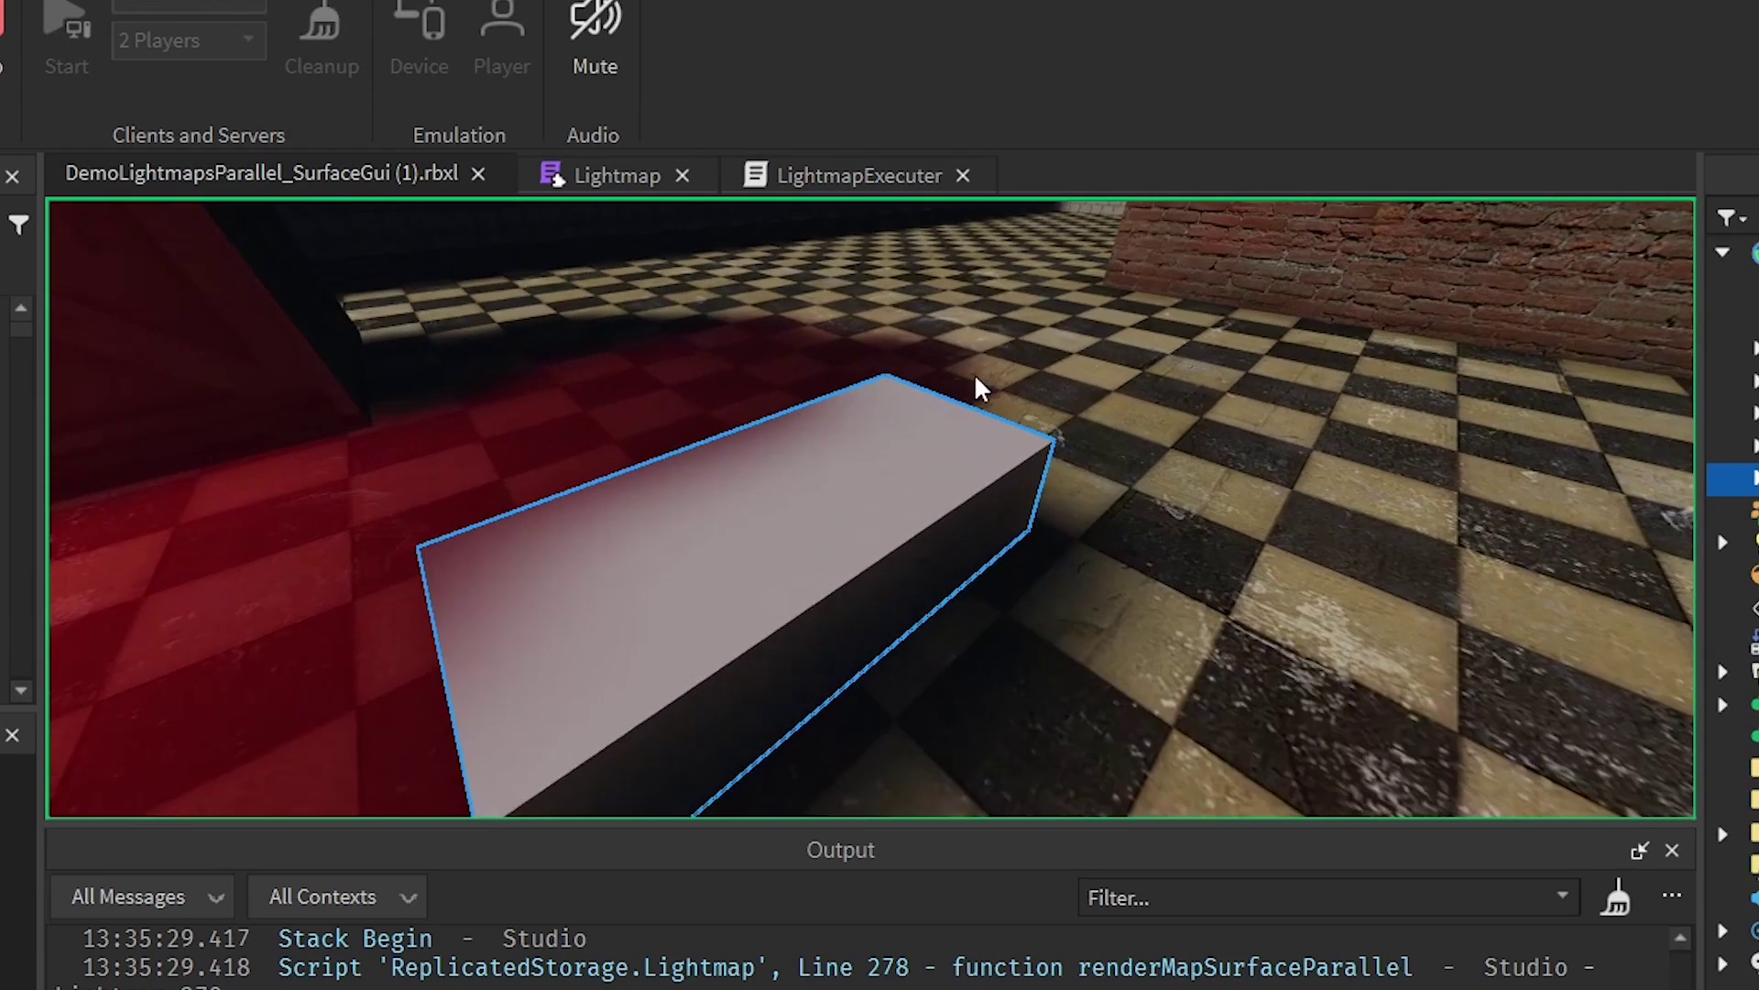
Move the grey part across the floor toward the crate during the simulation and compare its baked lighting with the surroundings
scroll(979, 390, down, 5)
drag(921, 504, 554, 523)
key(w)
key(a)
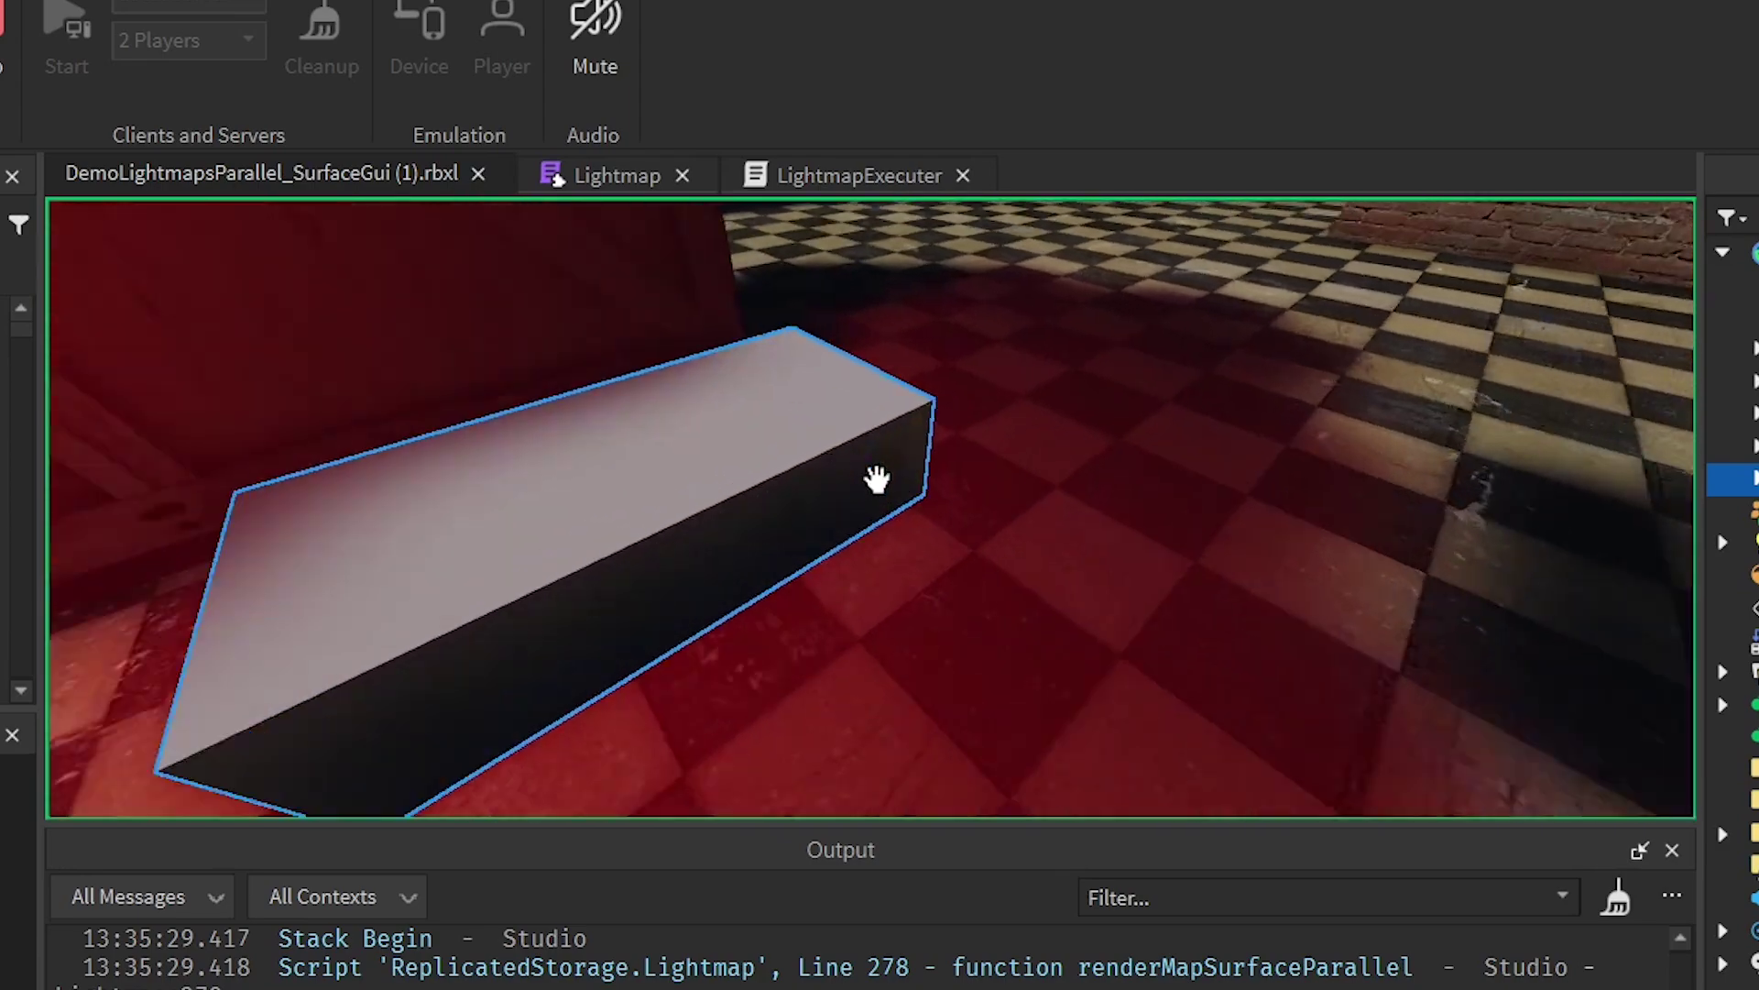
key(s)
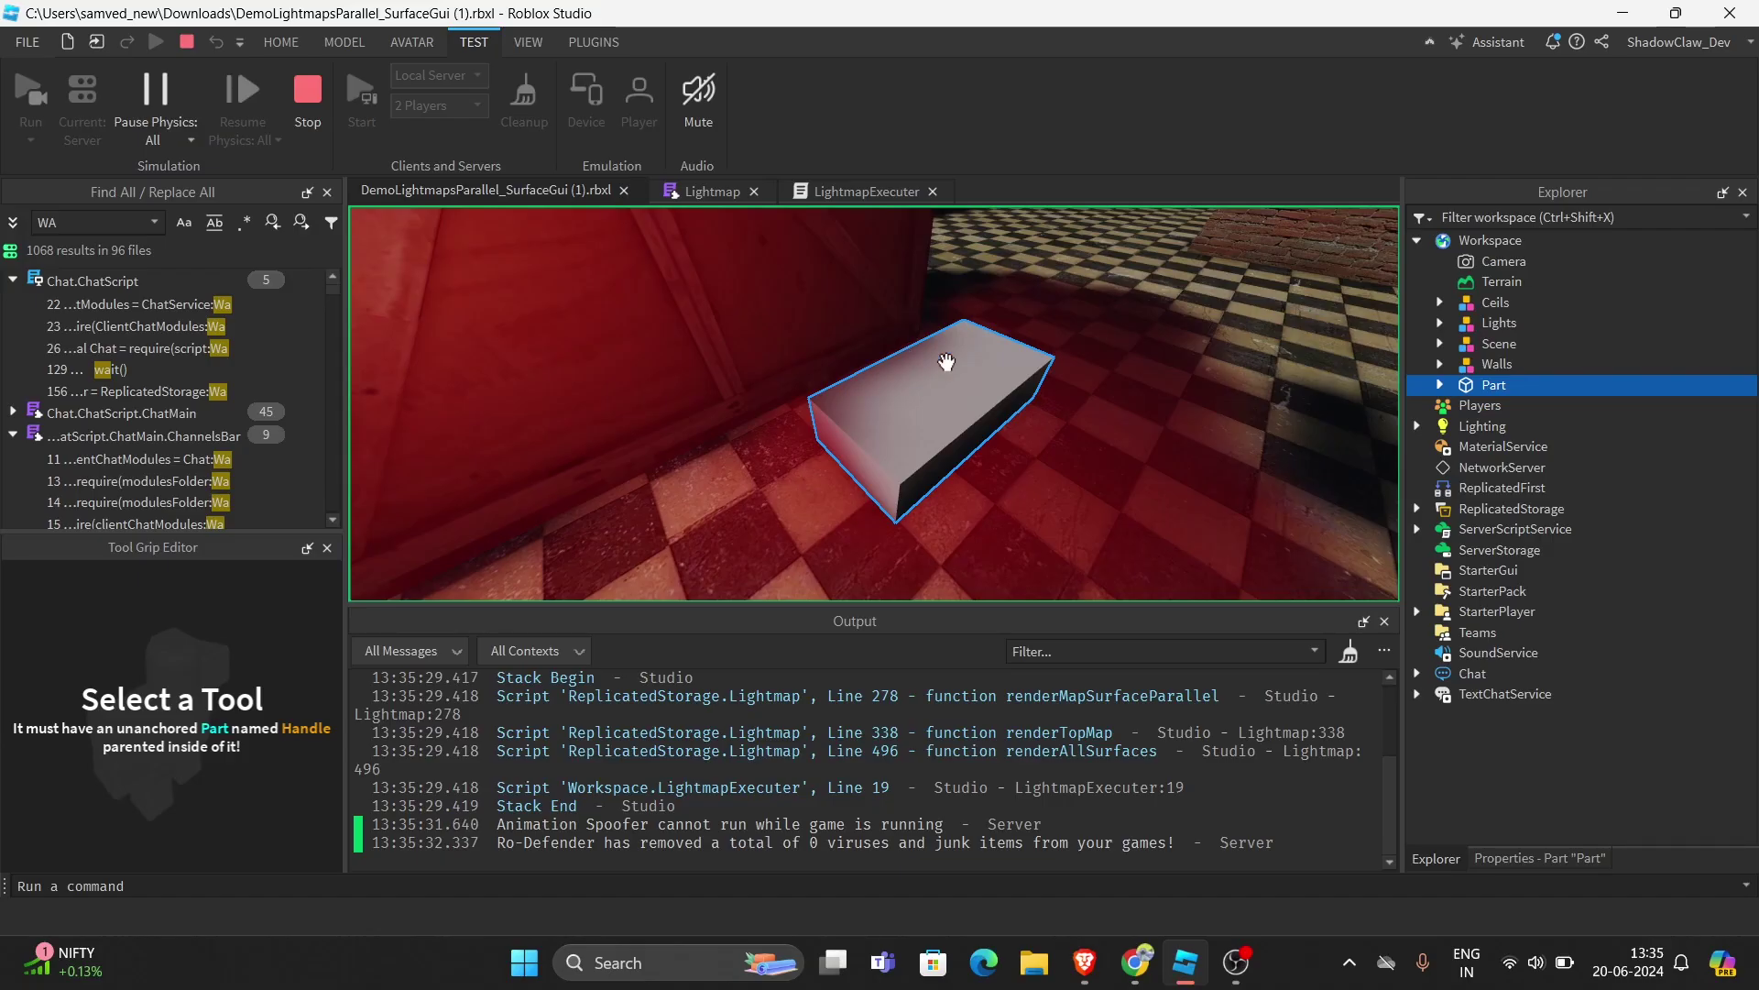
drag(931, 406, 935, 459)
scroll(935, 449, up, 2)
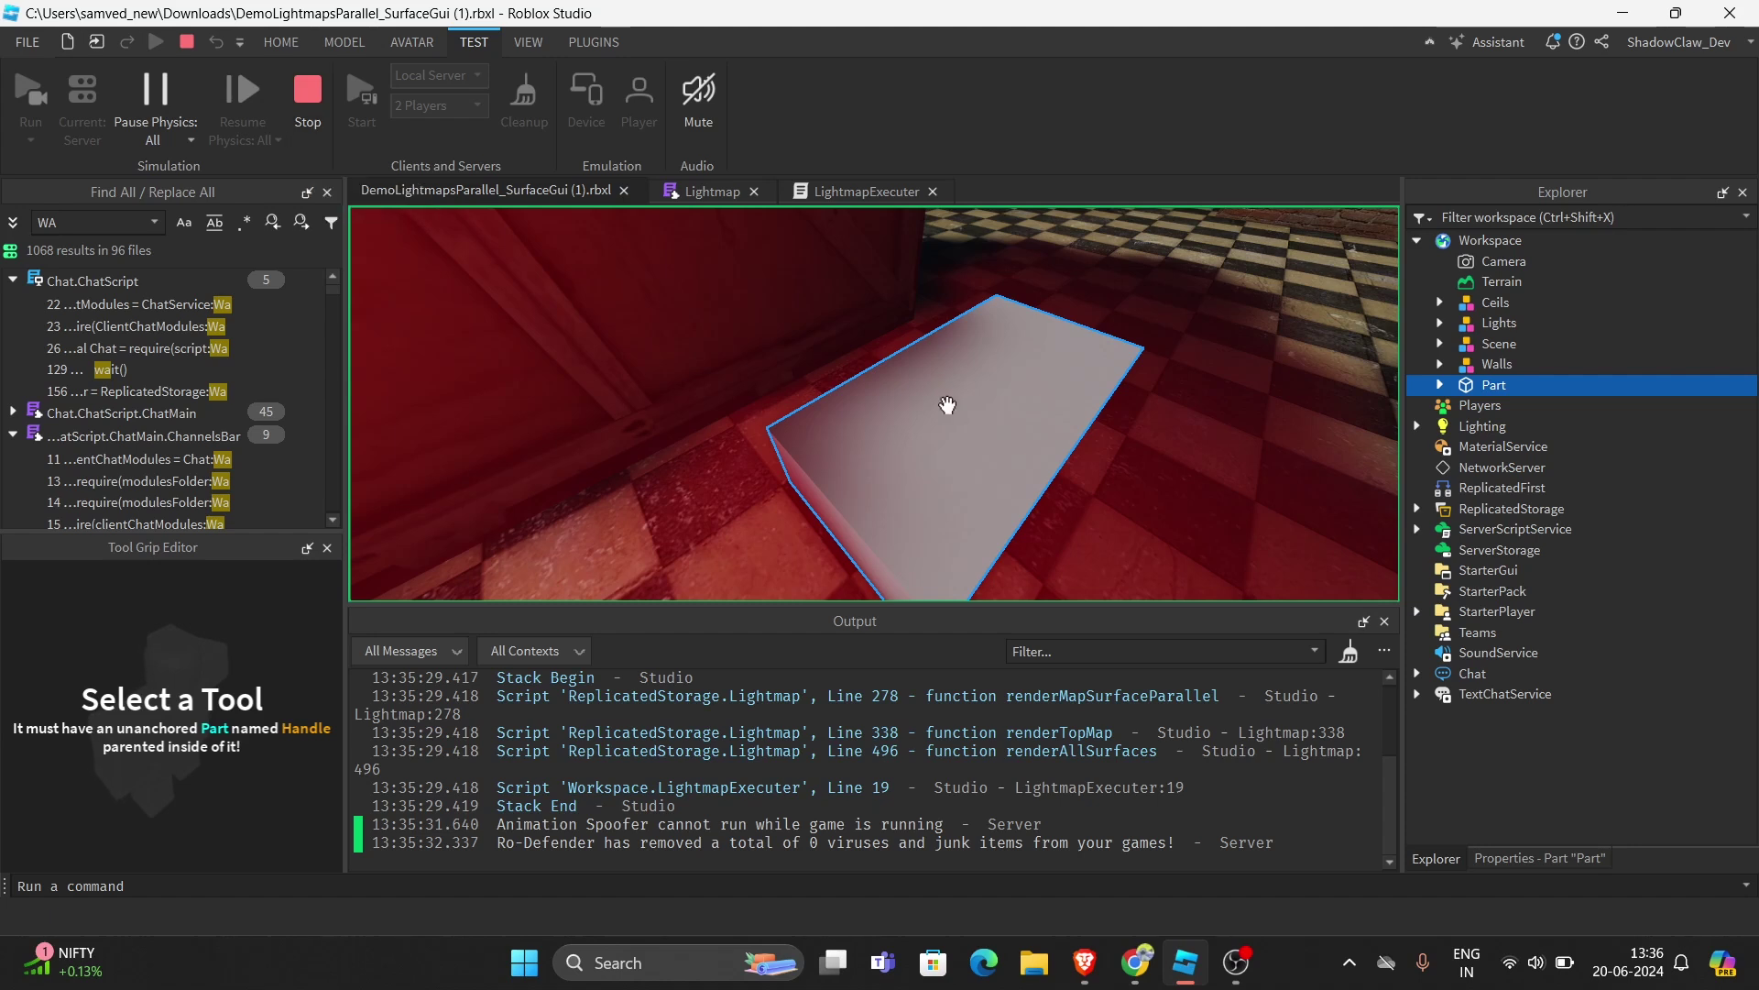
drag(947, 404, 894, 427)
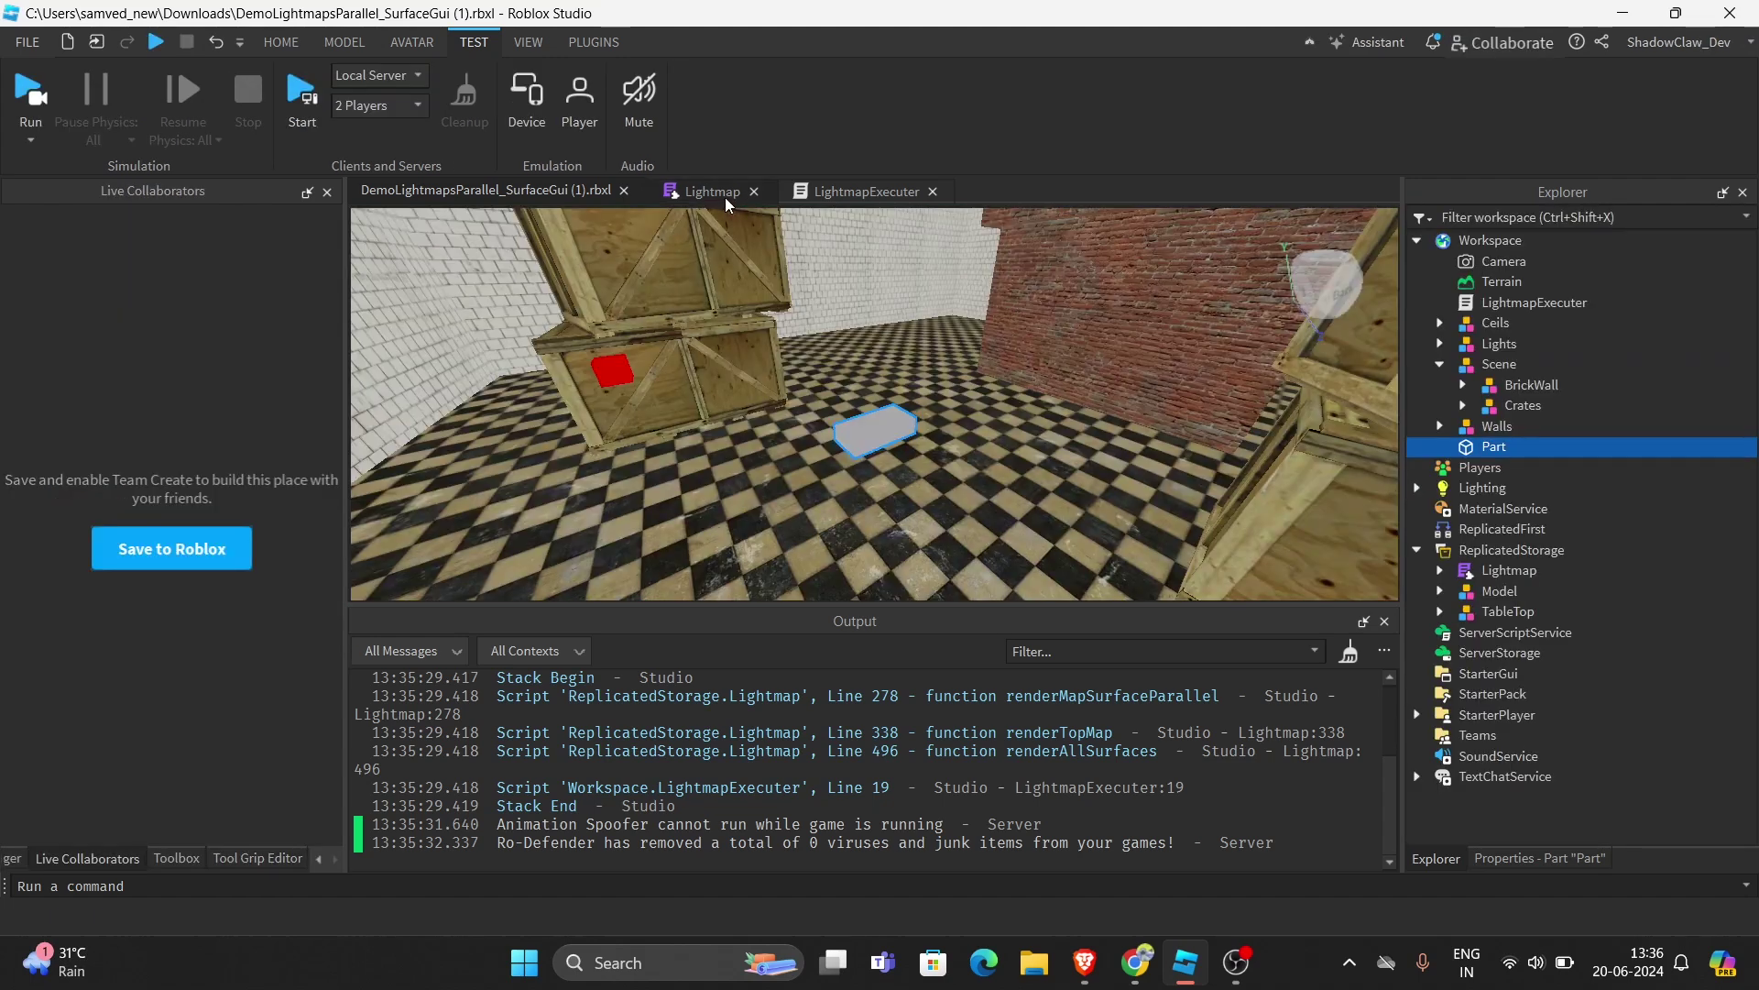
Move the grey part next to the crate with the red light in the edit view of the place
scroll(515, 265, up, 1)
click(466, 191)
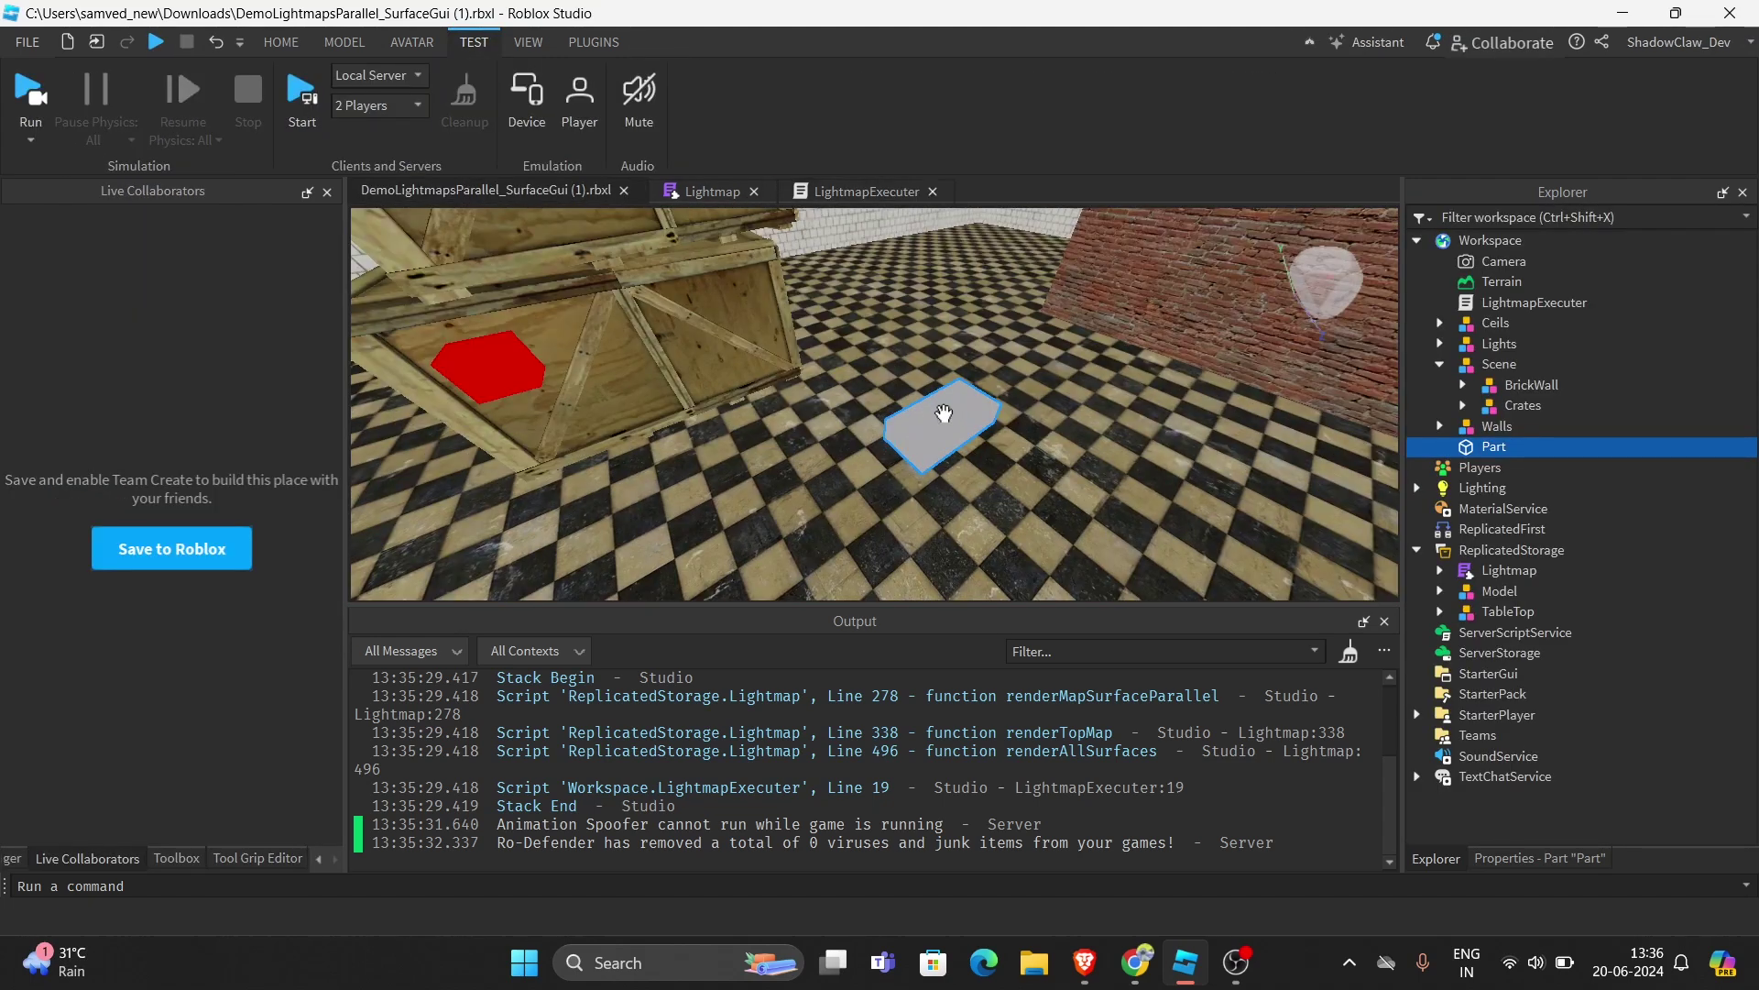
drag(930, 412, 632, 477)
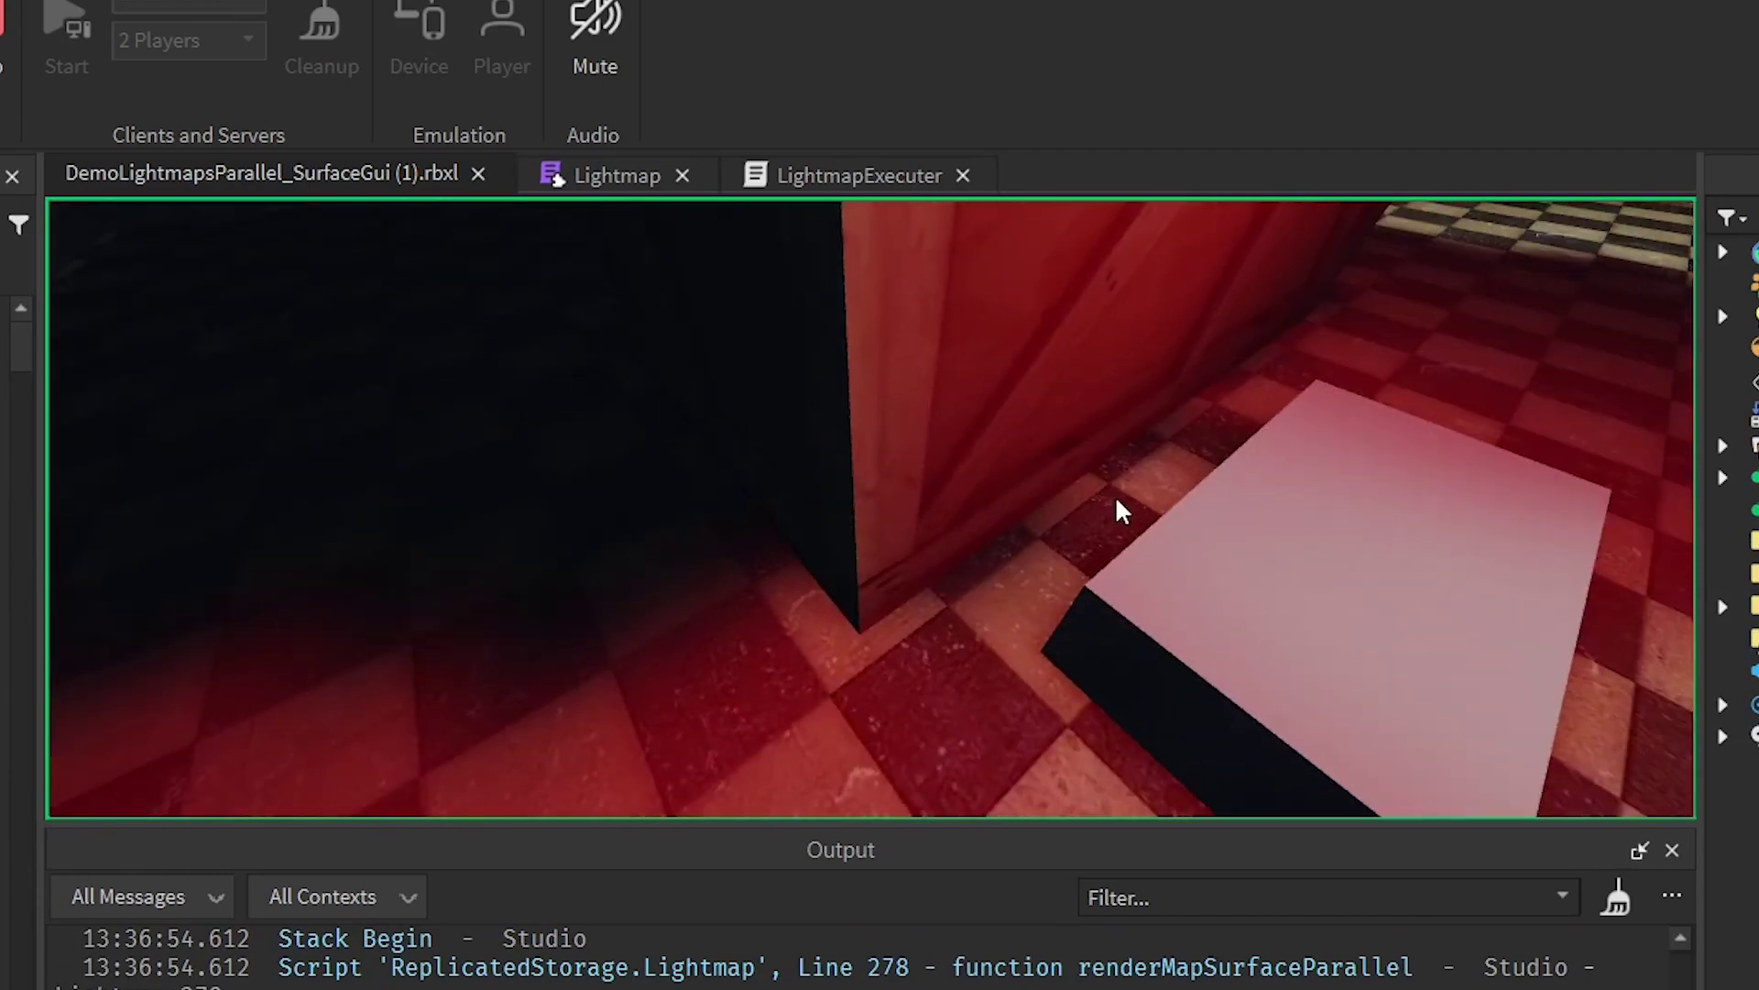
Inspect the grey part's baked red lighting beside the crate from near and far in the simulation
scroll(1195, 515, down, 5)
right_drag(1219, 501, 1202, 474)
scroll(1202, 474, up, 3)
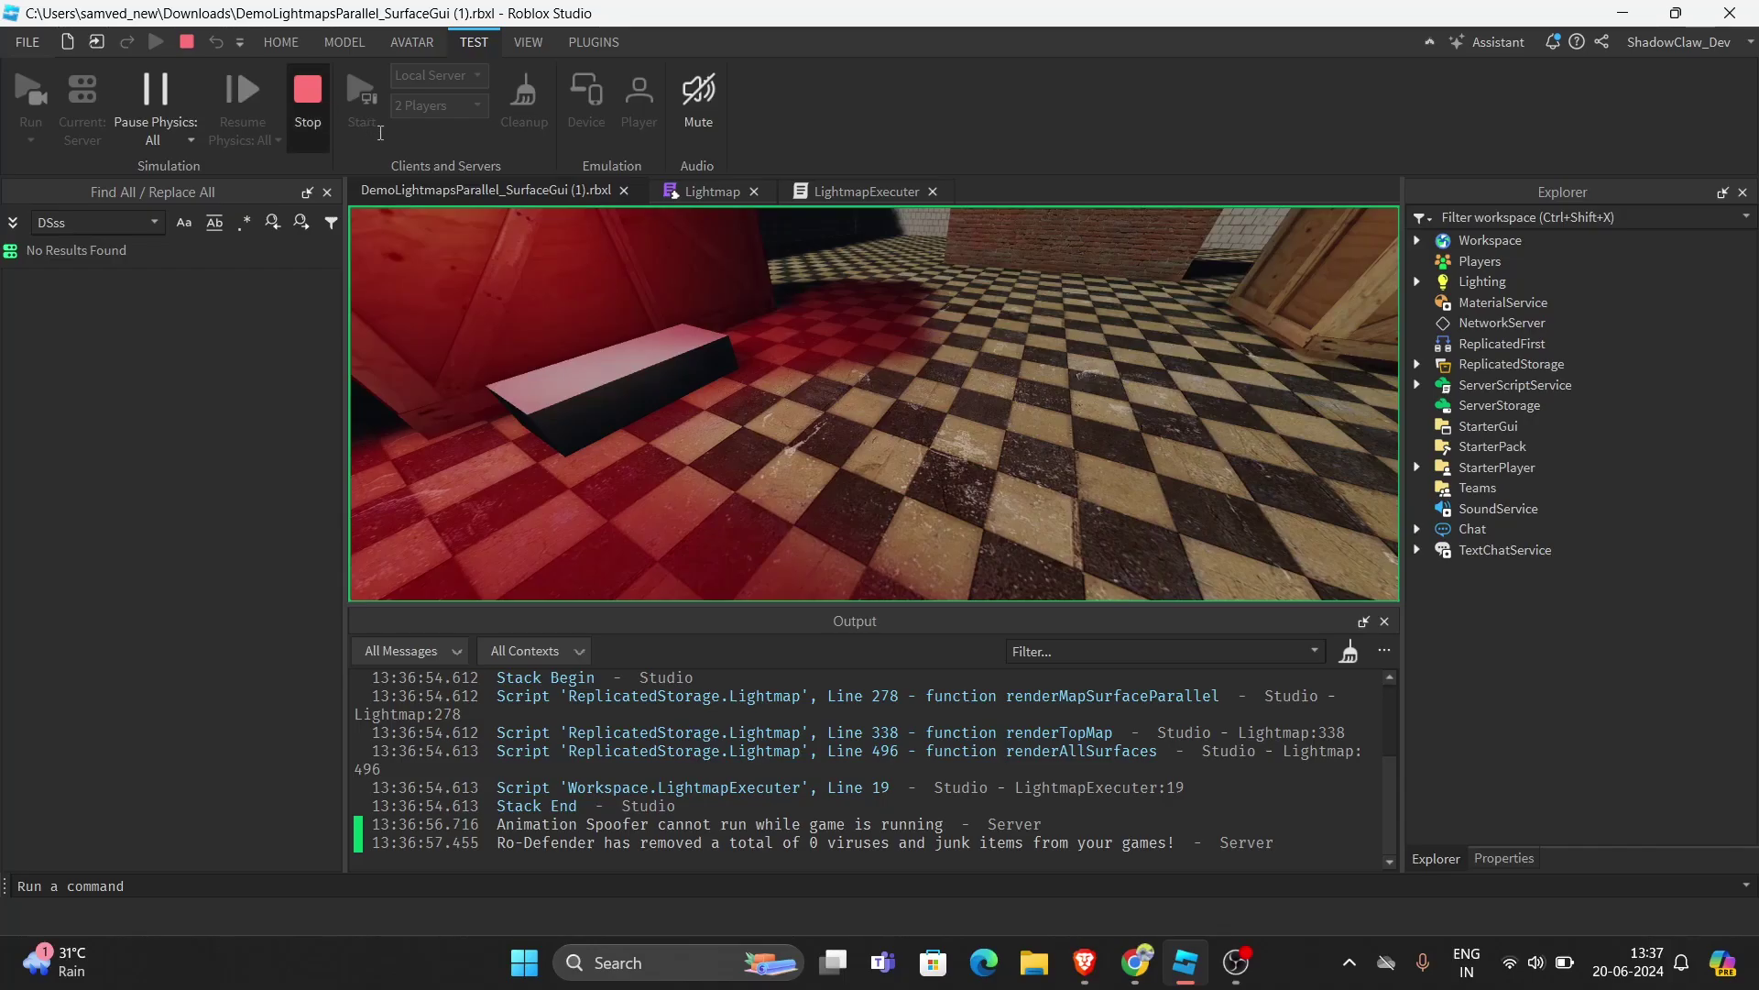
Shift the grey part along the crate in the edit view and run the simulation
drag(657, 471, 830, 417)
key(F8)
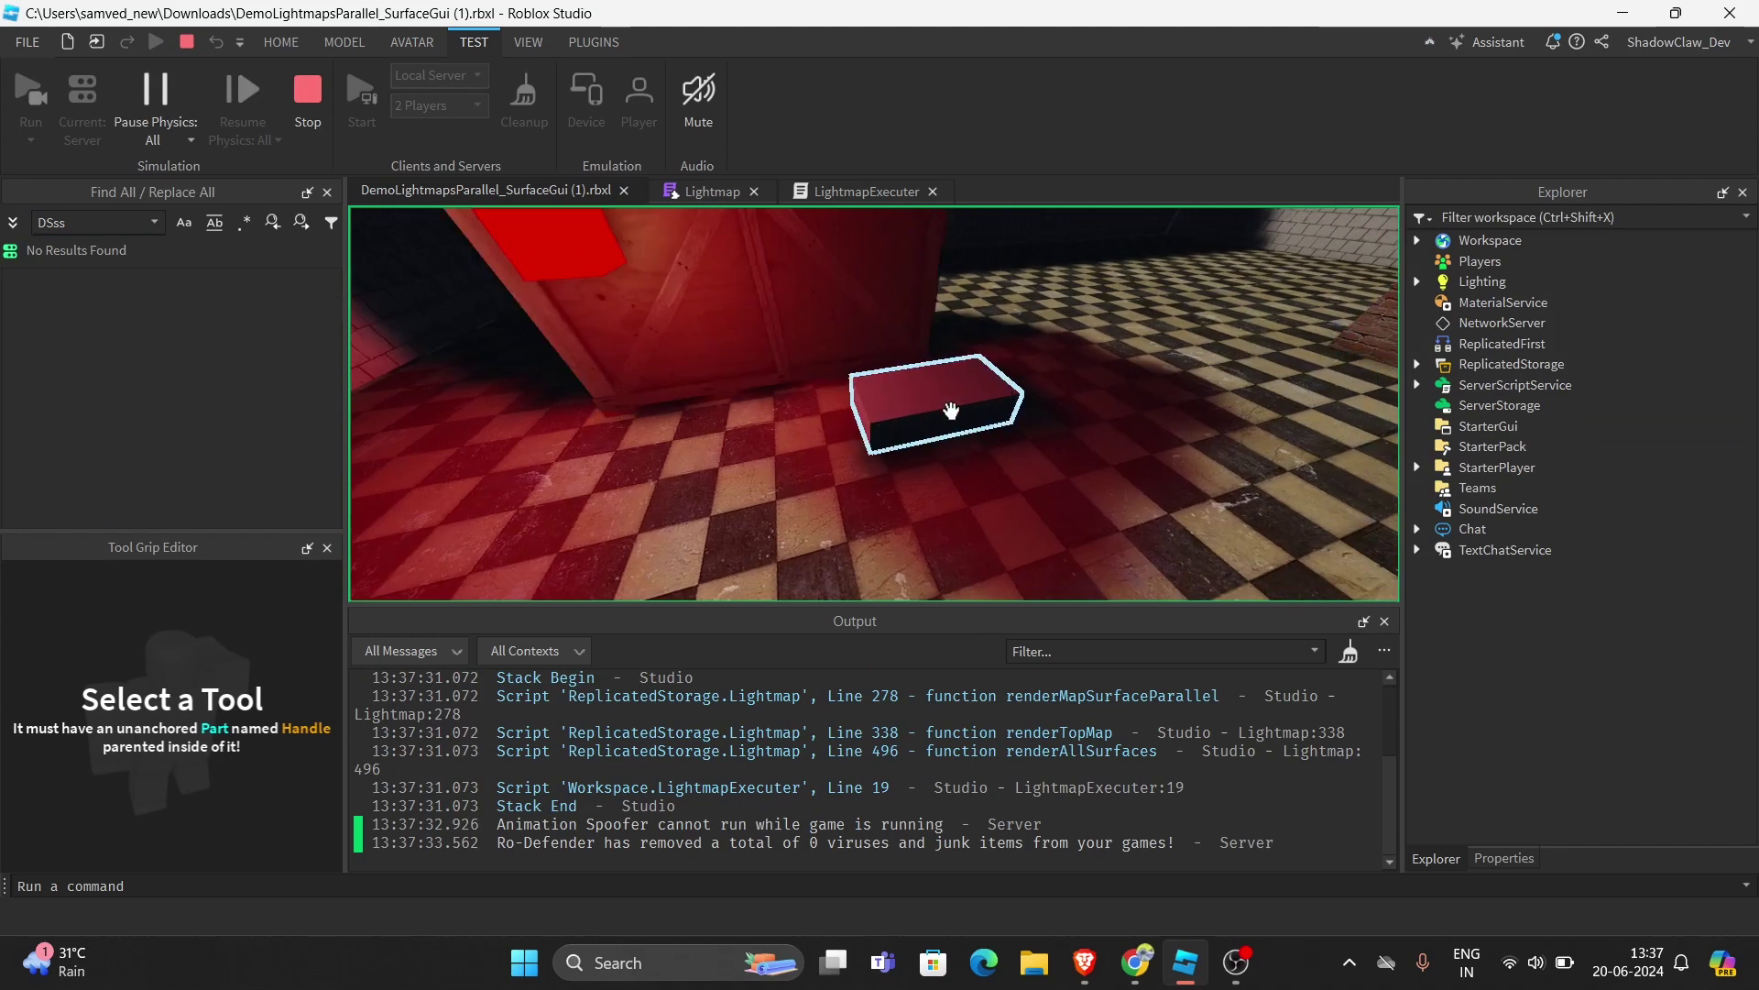
Examine the repositioned grey part's lit faces and its shadow on the floor from several angles, then stop the simulation
key(w)
right_drag(1120, 384, 863, 282)
key(s)
key(w)
key(s)
key(w)
key(s)
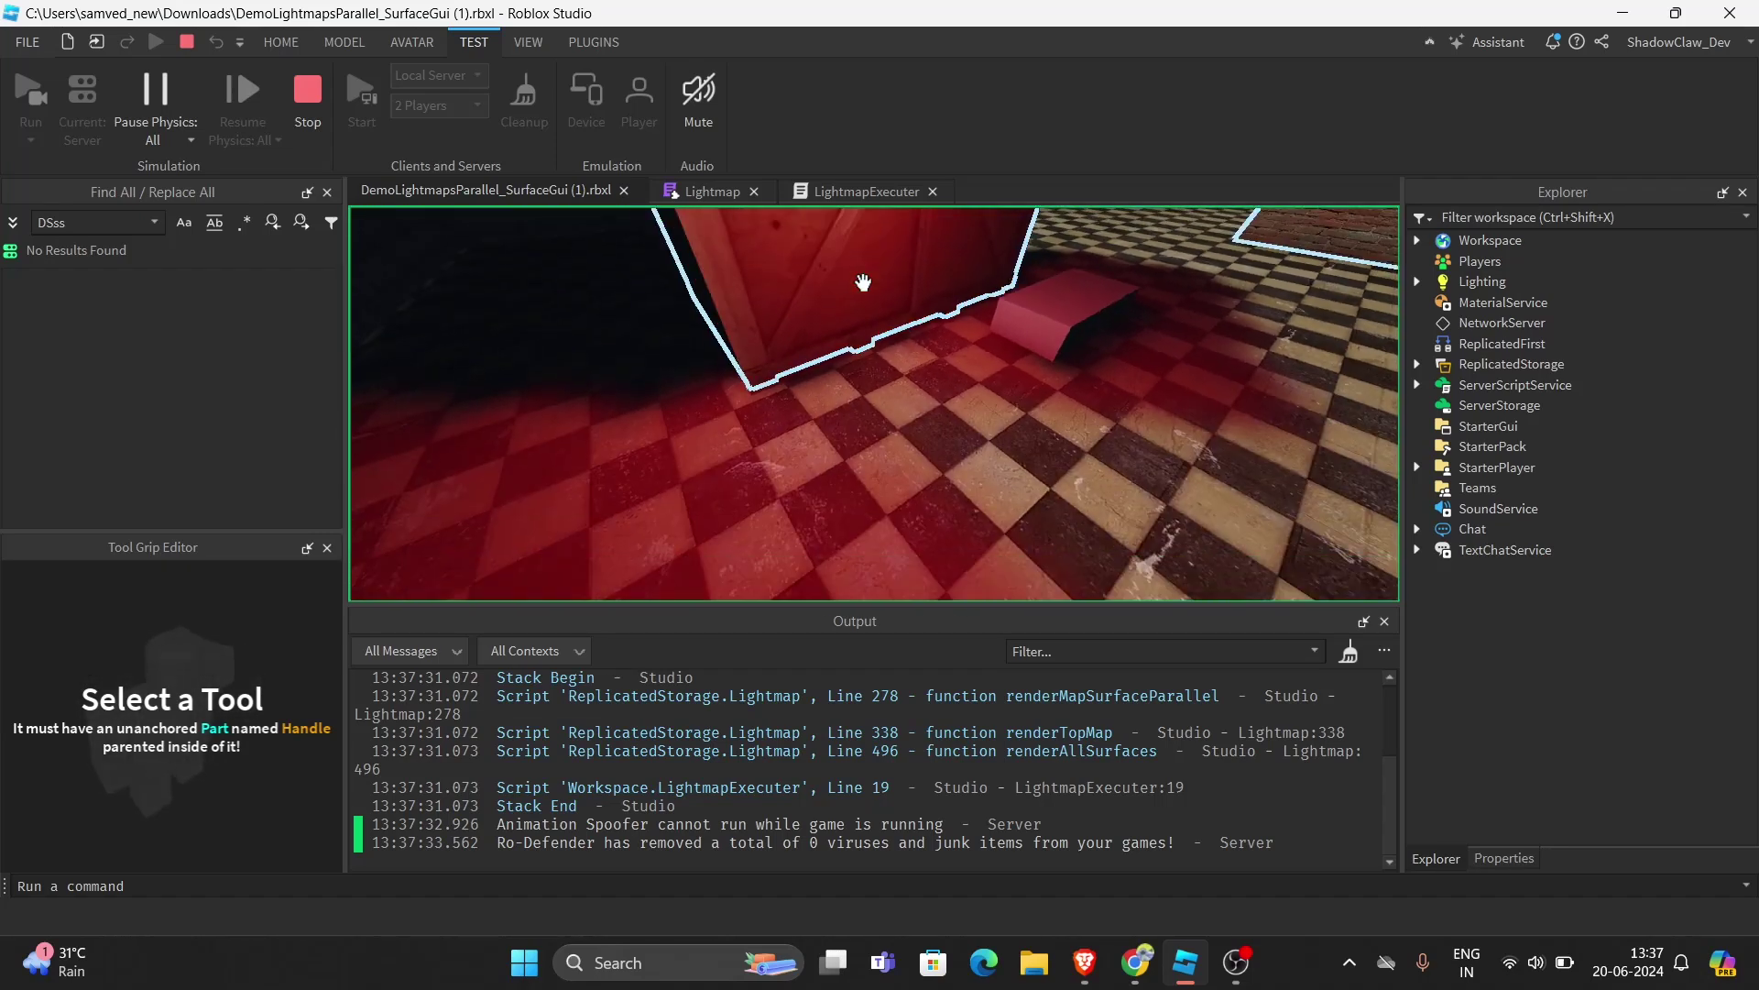
right_drag(1100, 492, 1113, 486)
key(s)
key(w)
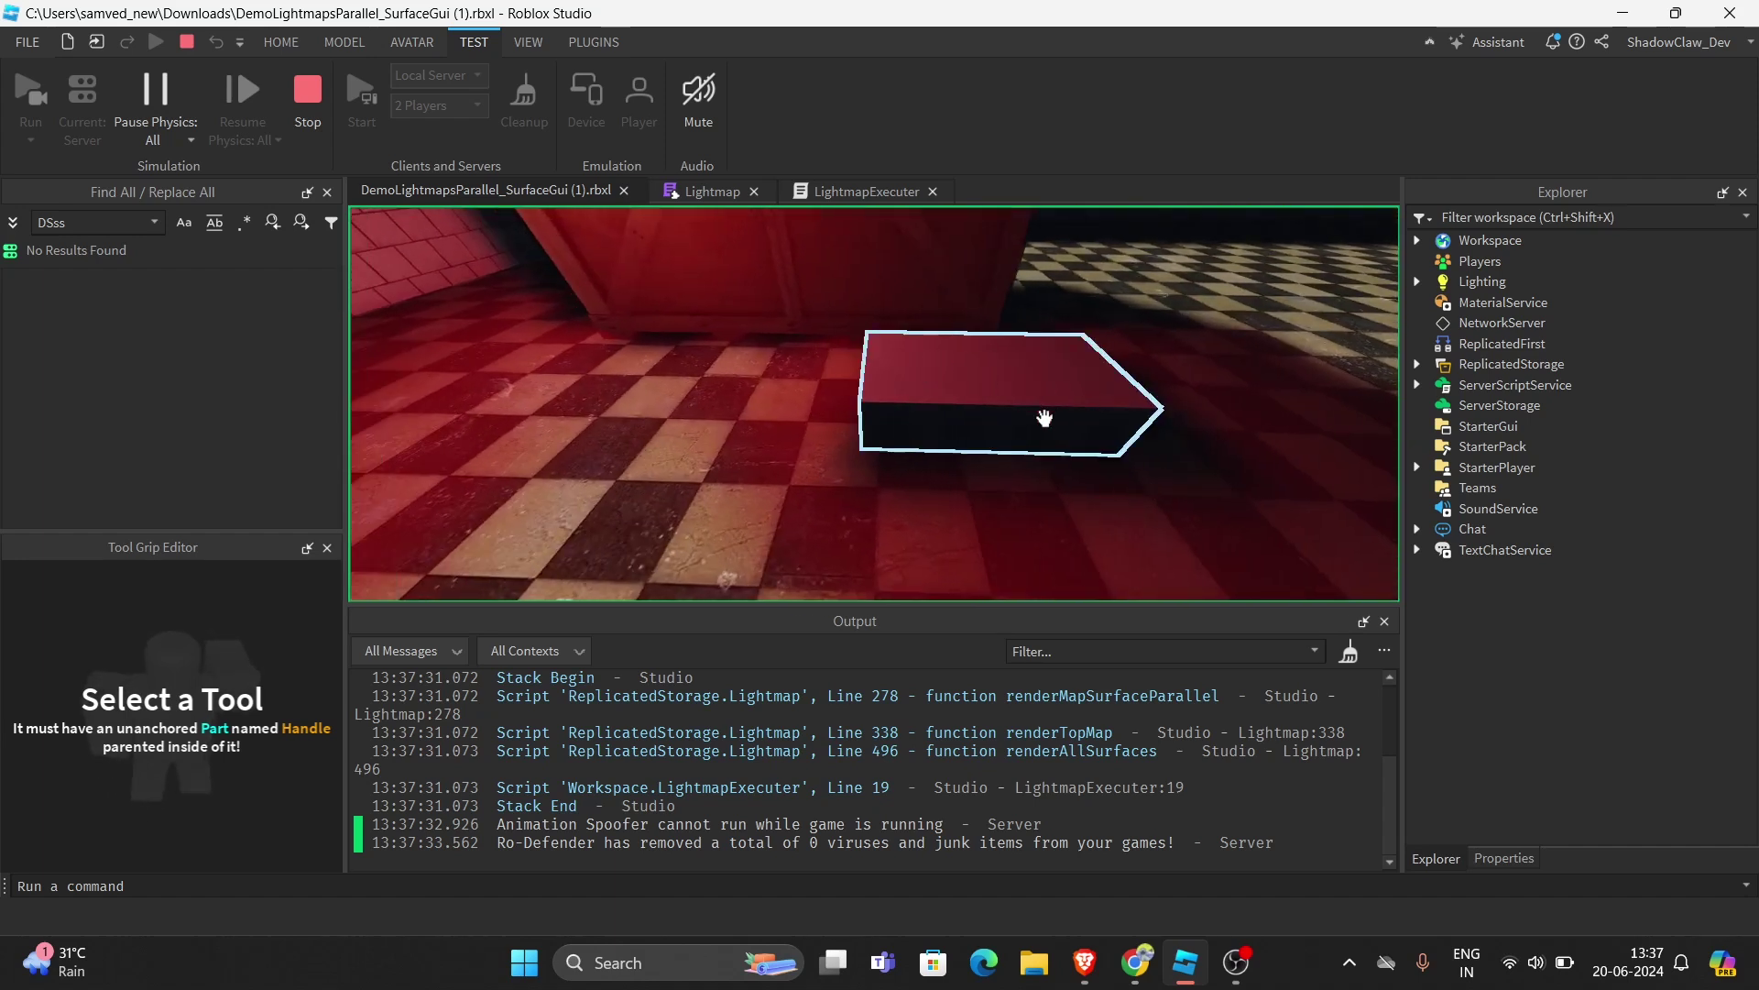
scroll(1045, 418, down, 5)
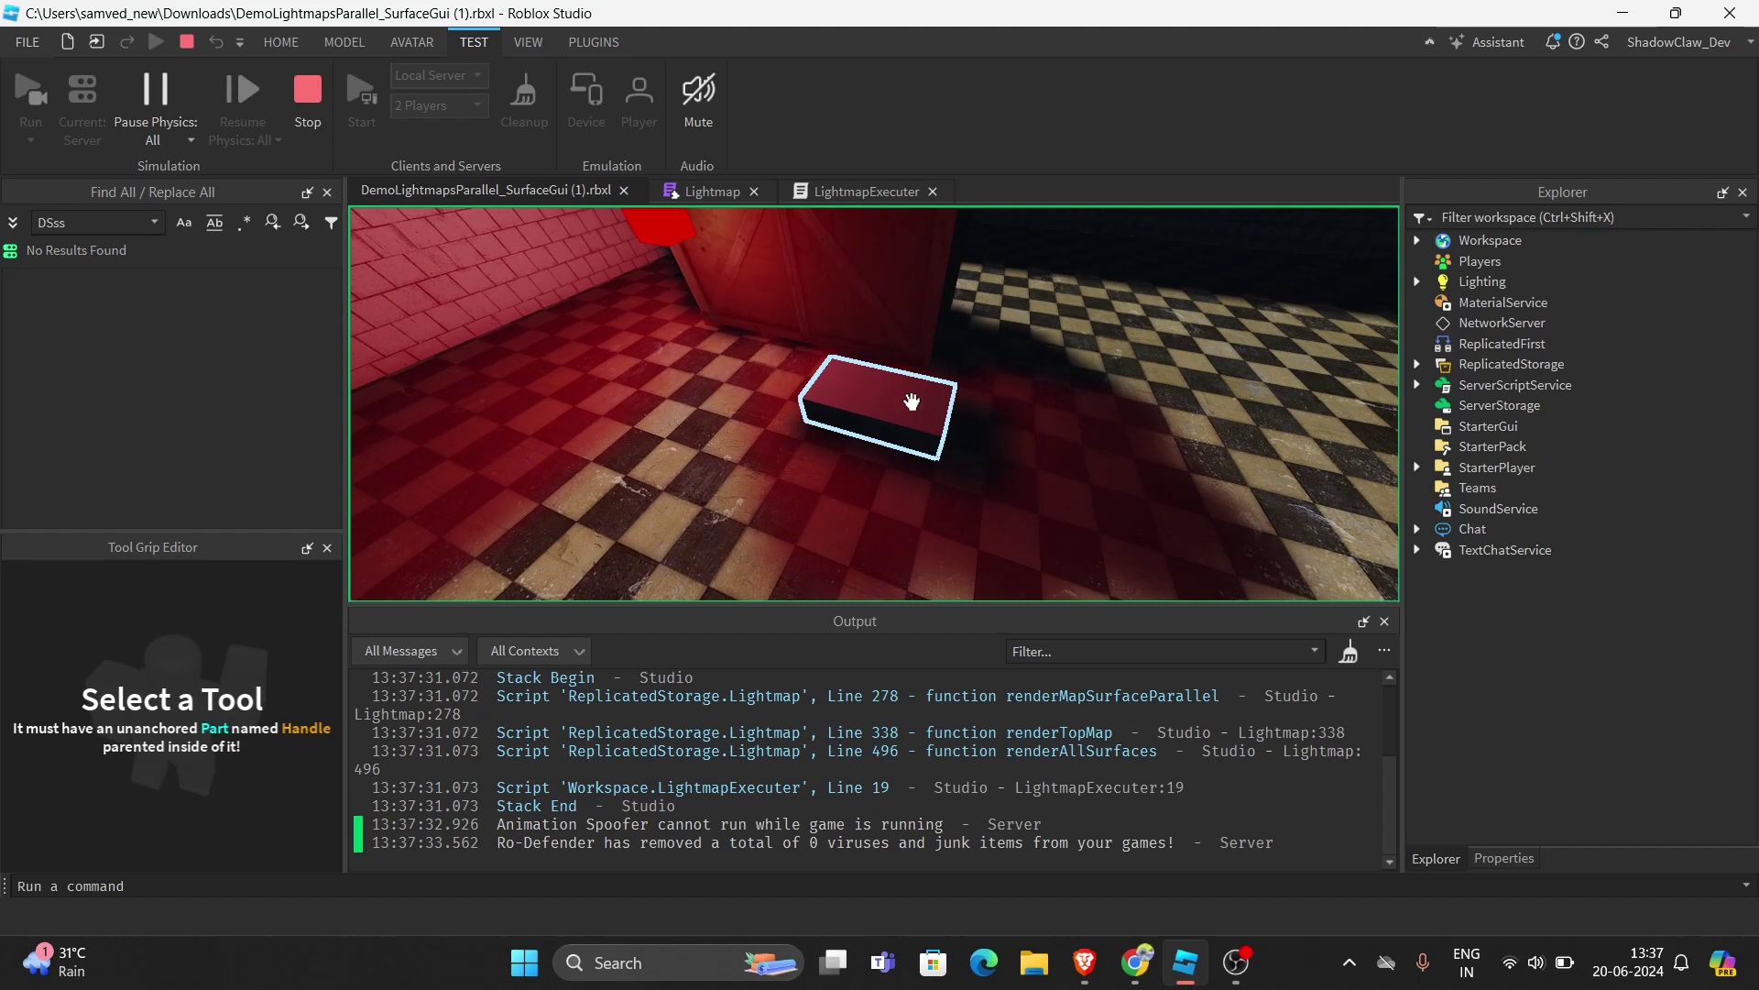
click(881, 380)
click(308, 91)
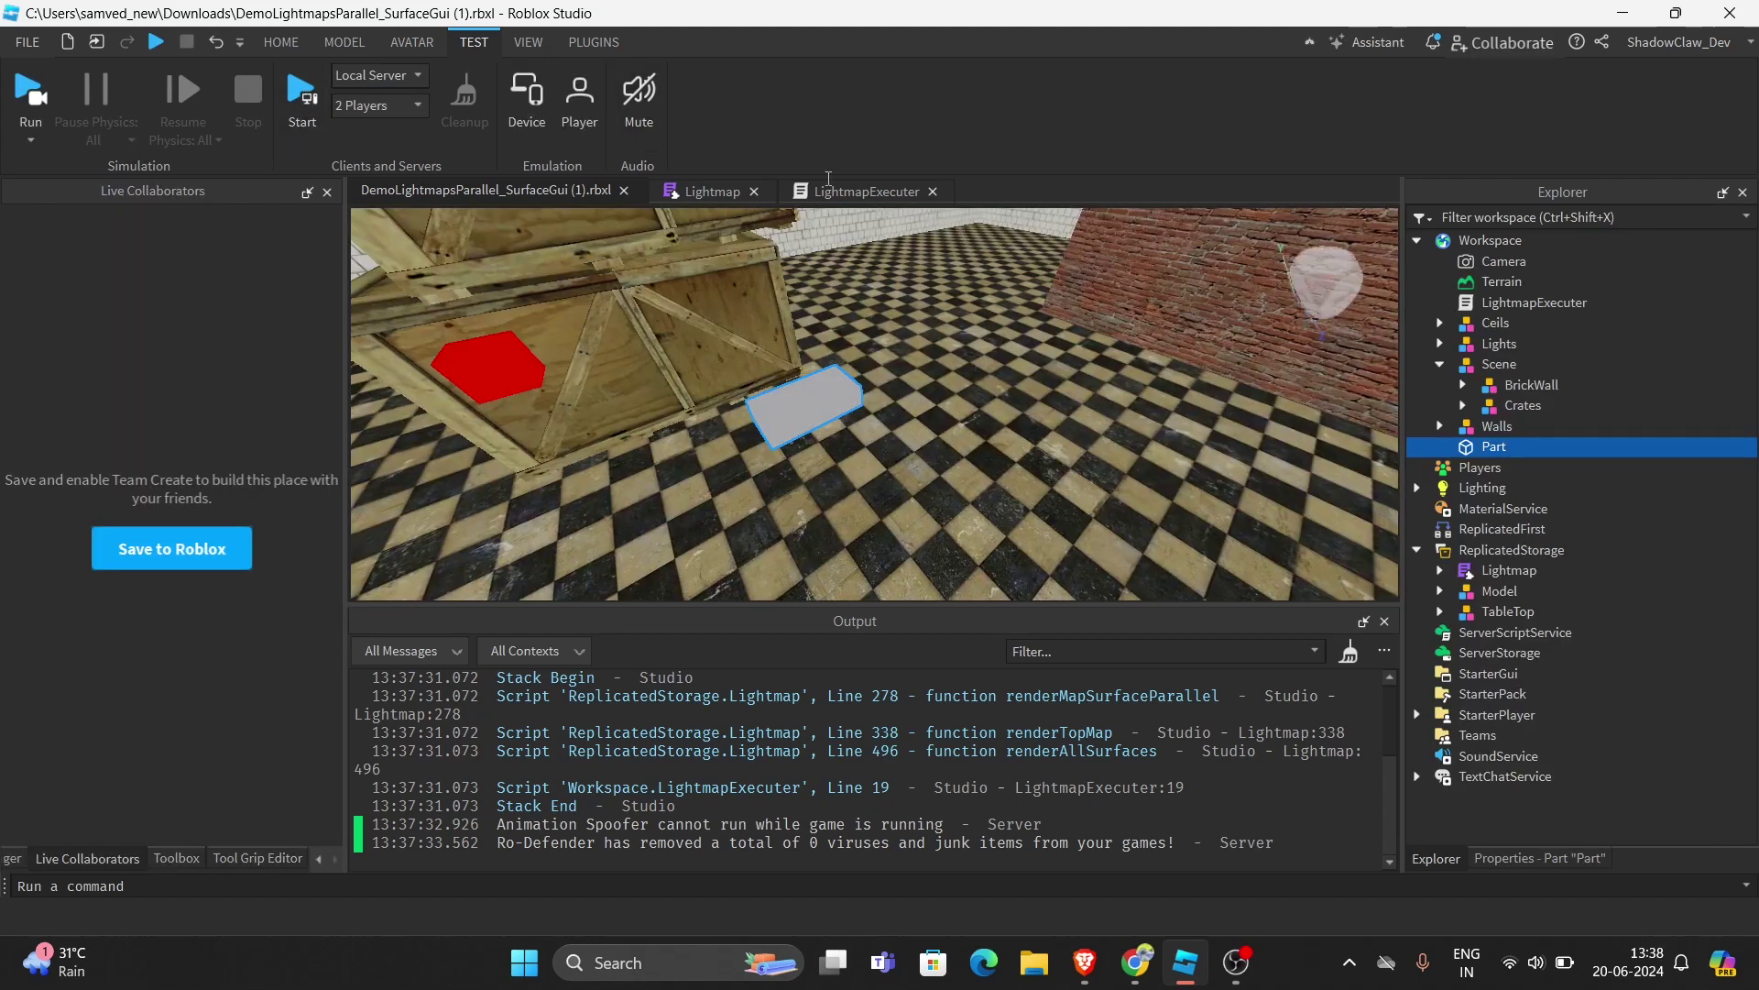
Insert the R6 preset rig into the place with Moon Animator's Character Inserter
right_drag(699, 222, 602, 33)
click(597, 38)
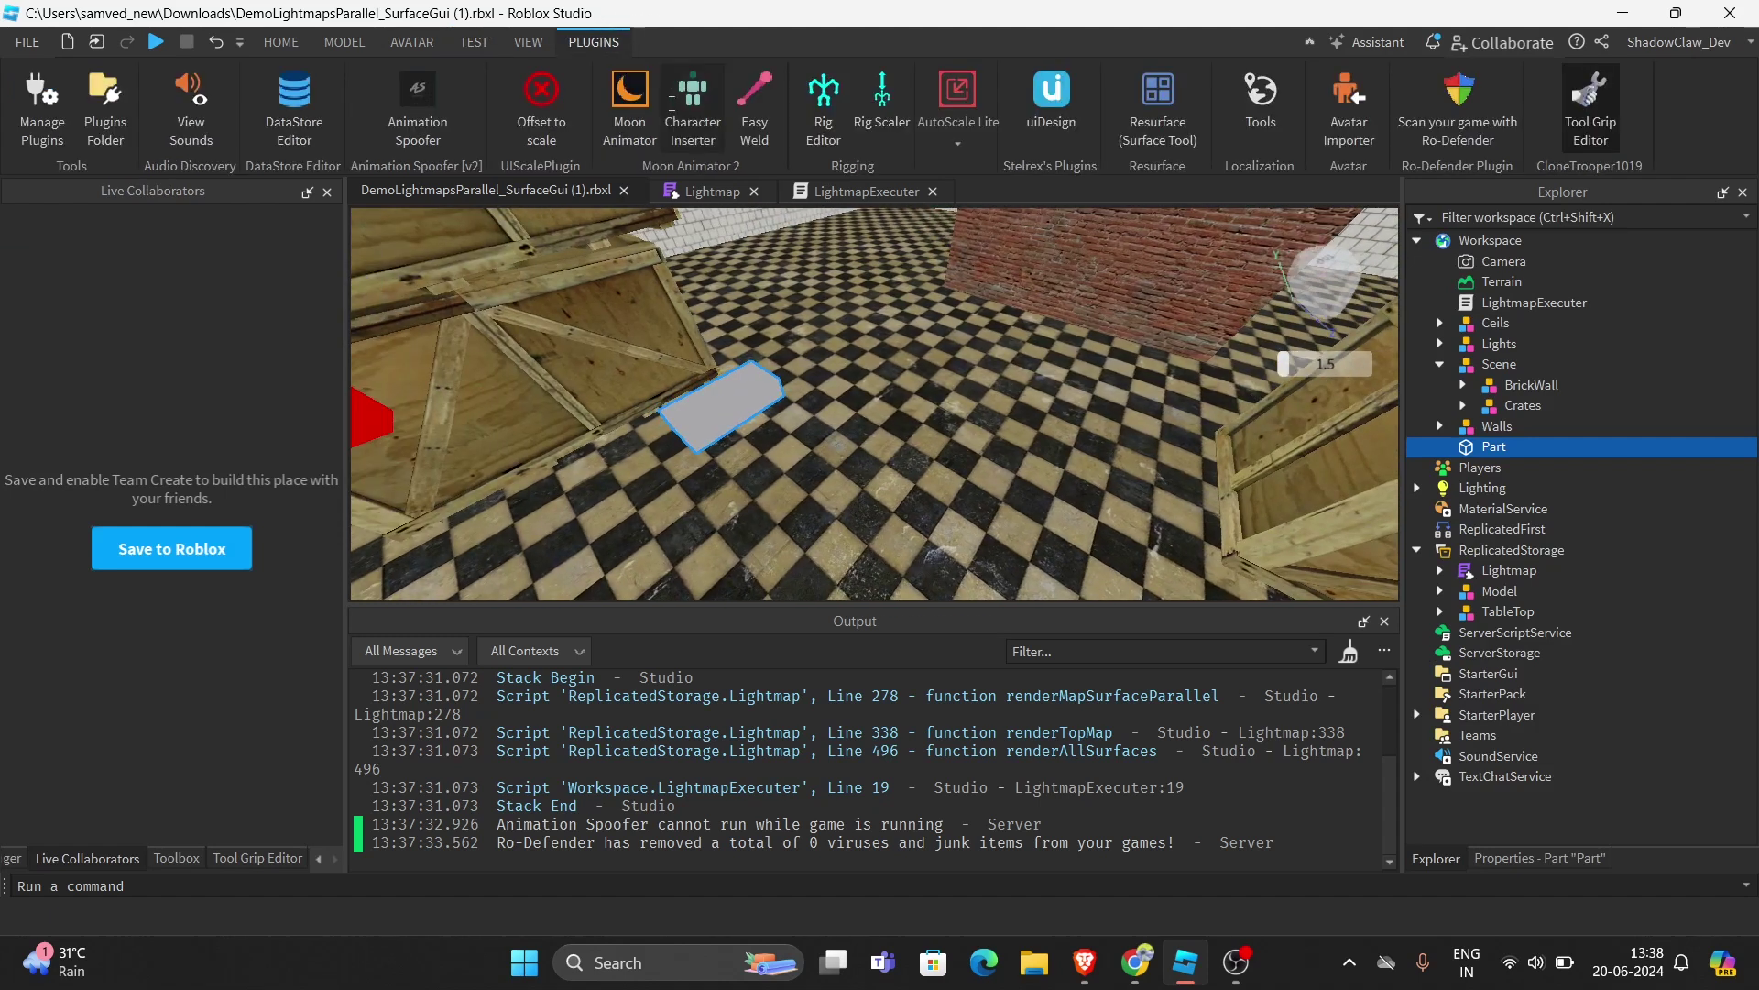
click(632, 109)
click(1156, 255)
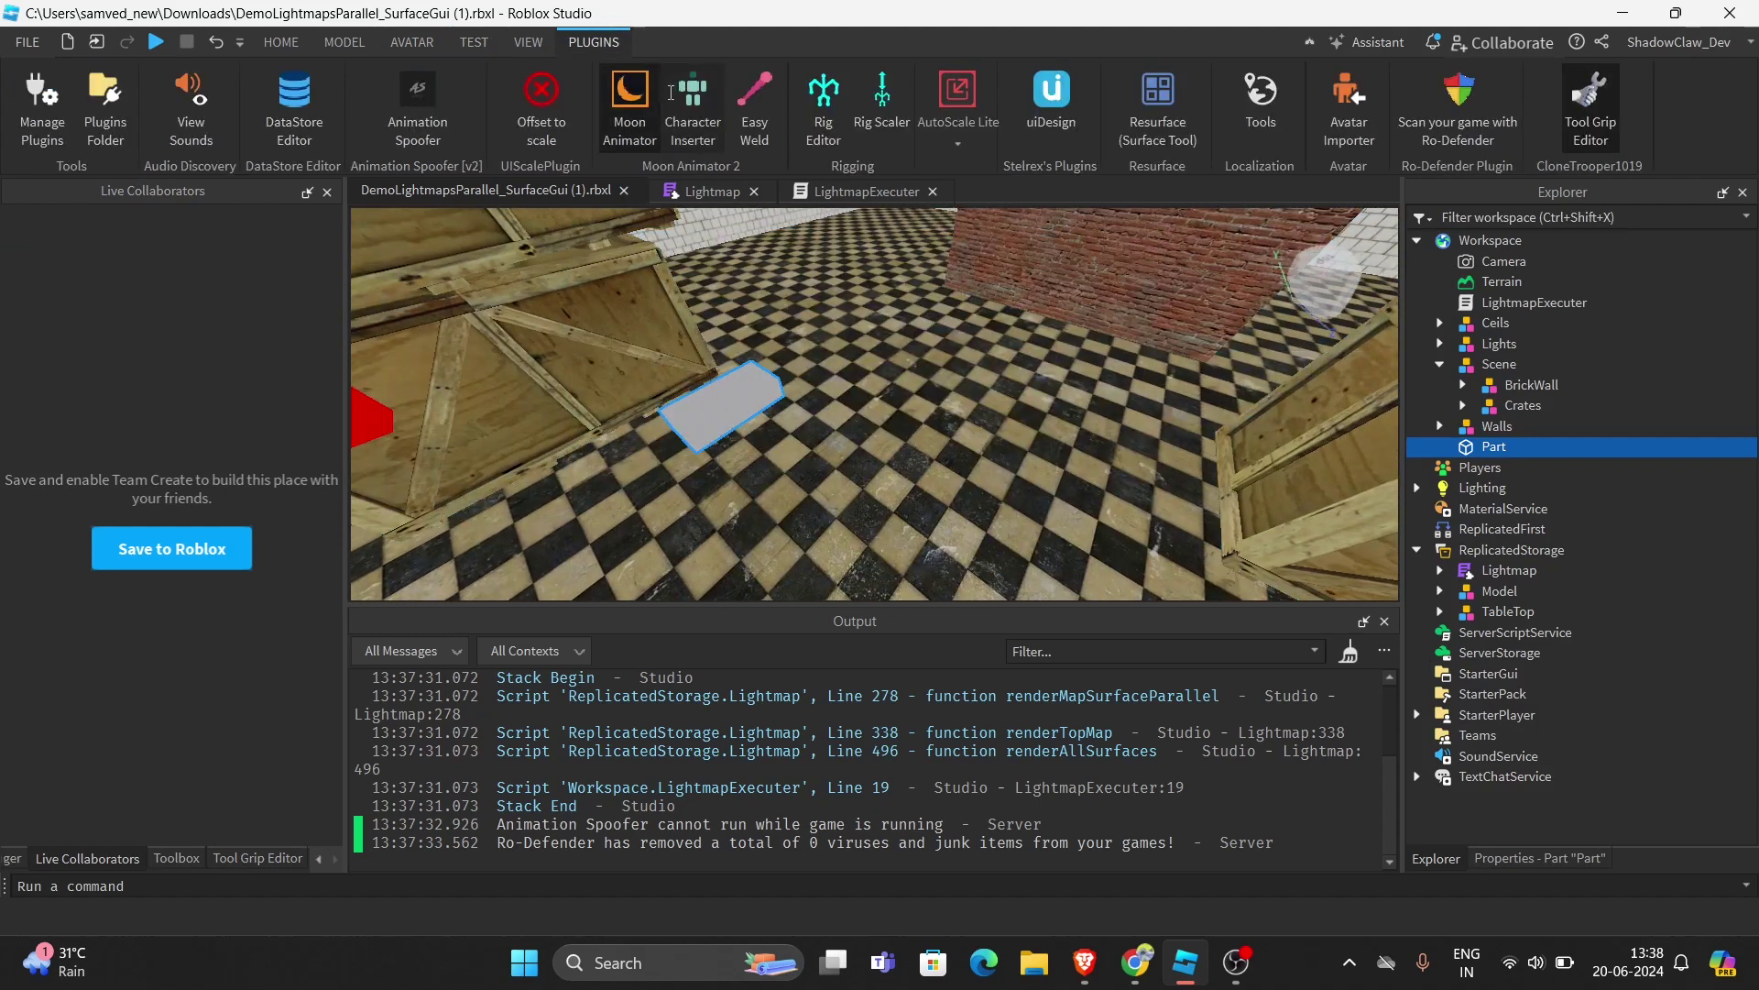
click(693, 108)
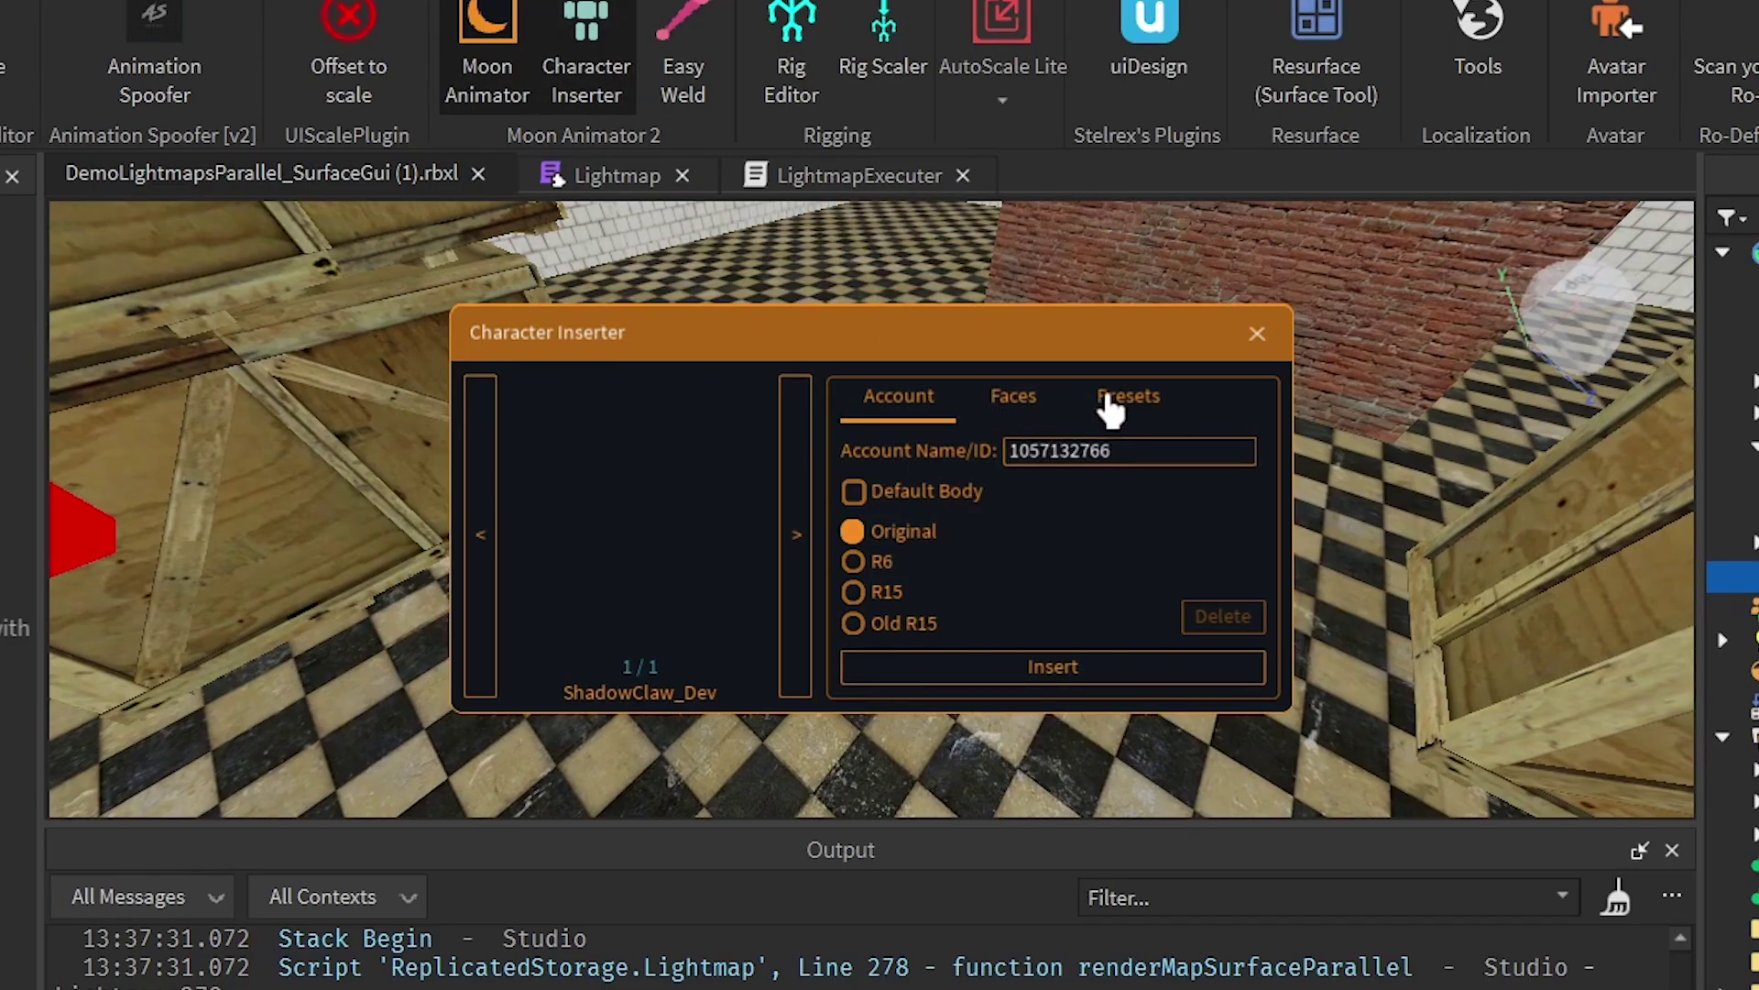
click(1112, 410)
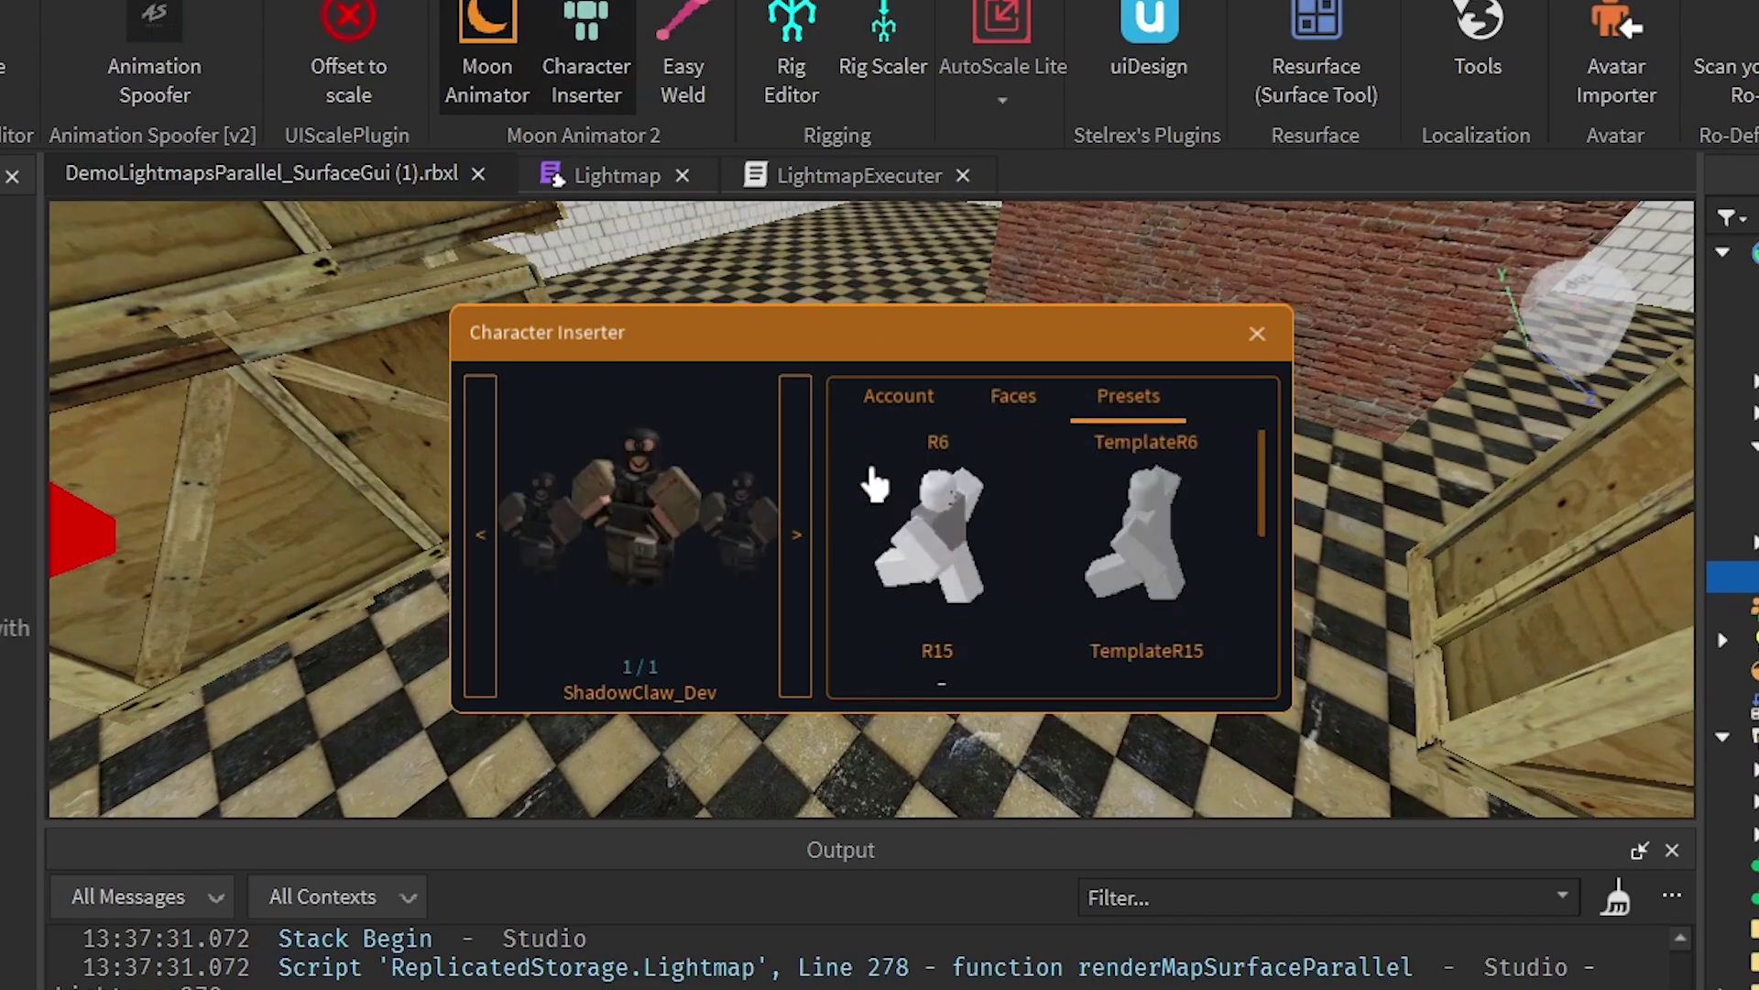
click(880, 485)
click(1257, 332)
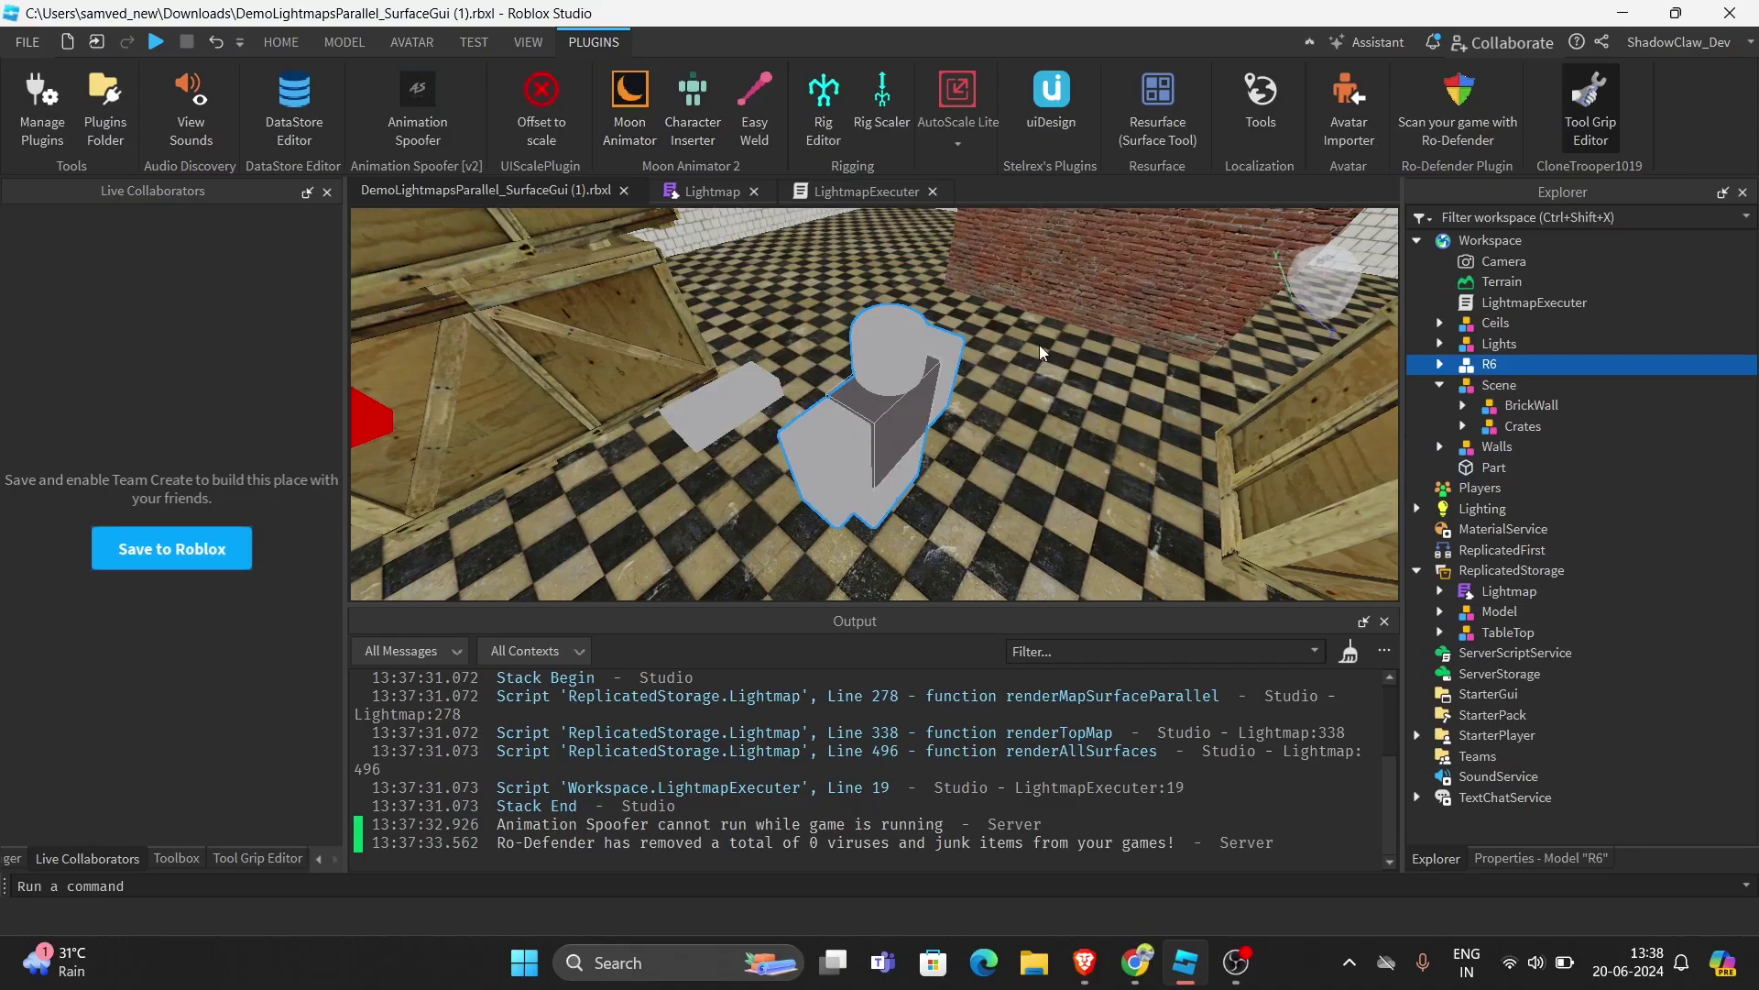
Move the R6 rig across the floor to stand between the white wall and the crate with the red light
drag(899, 373, 658, 418)
key(s)
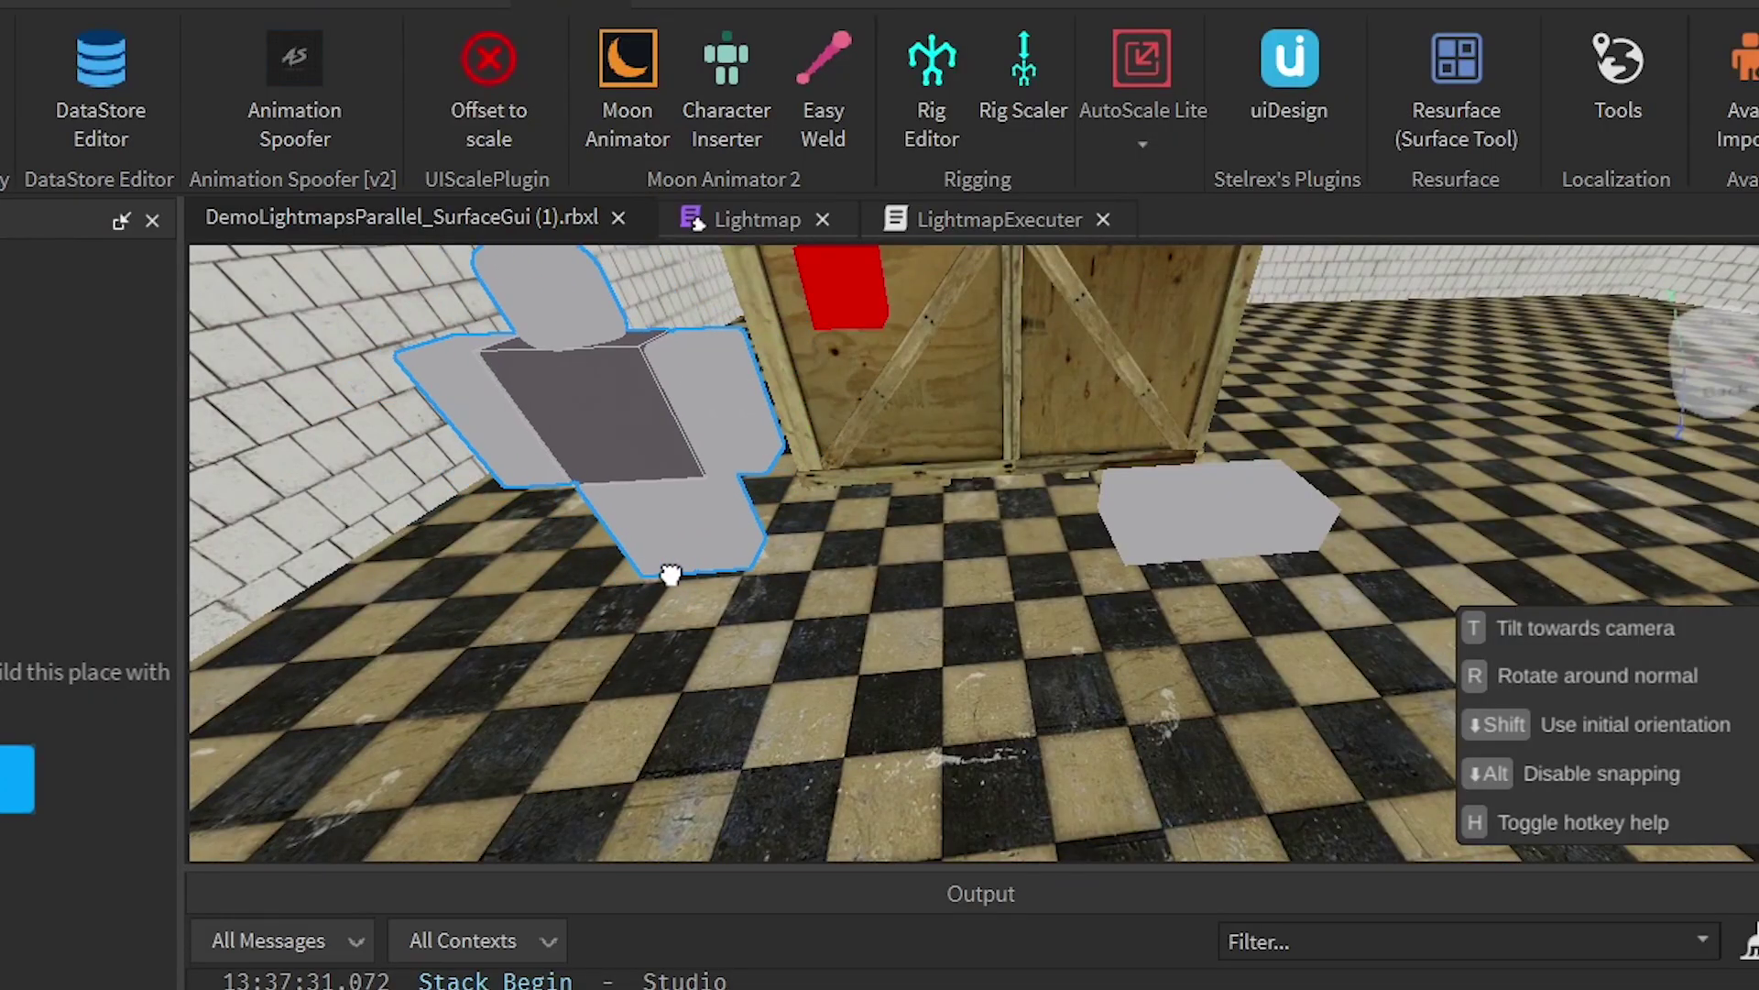
drag(671, 574, 667, 574)
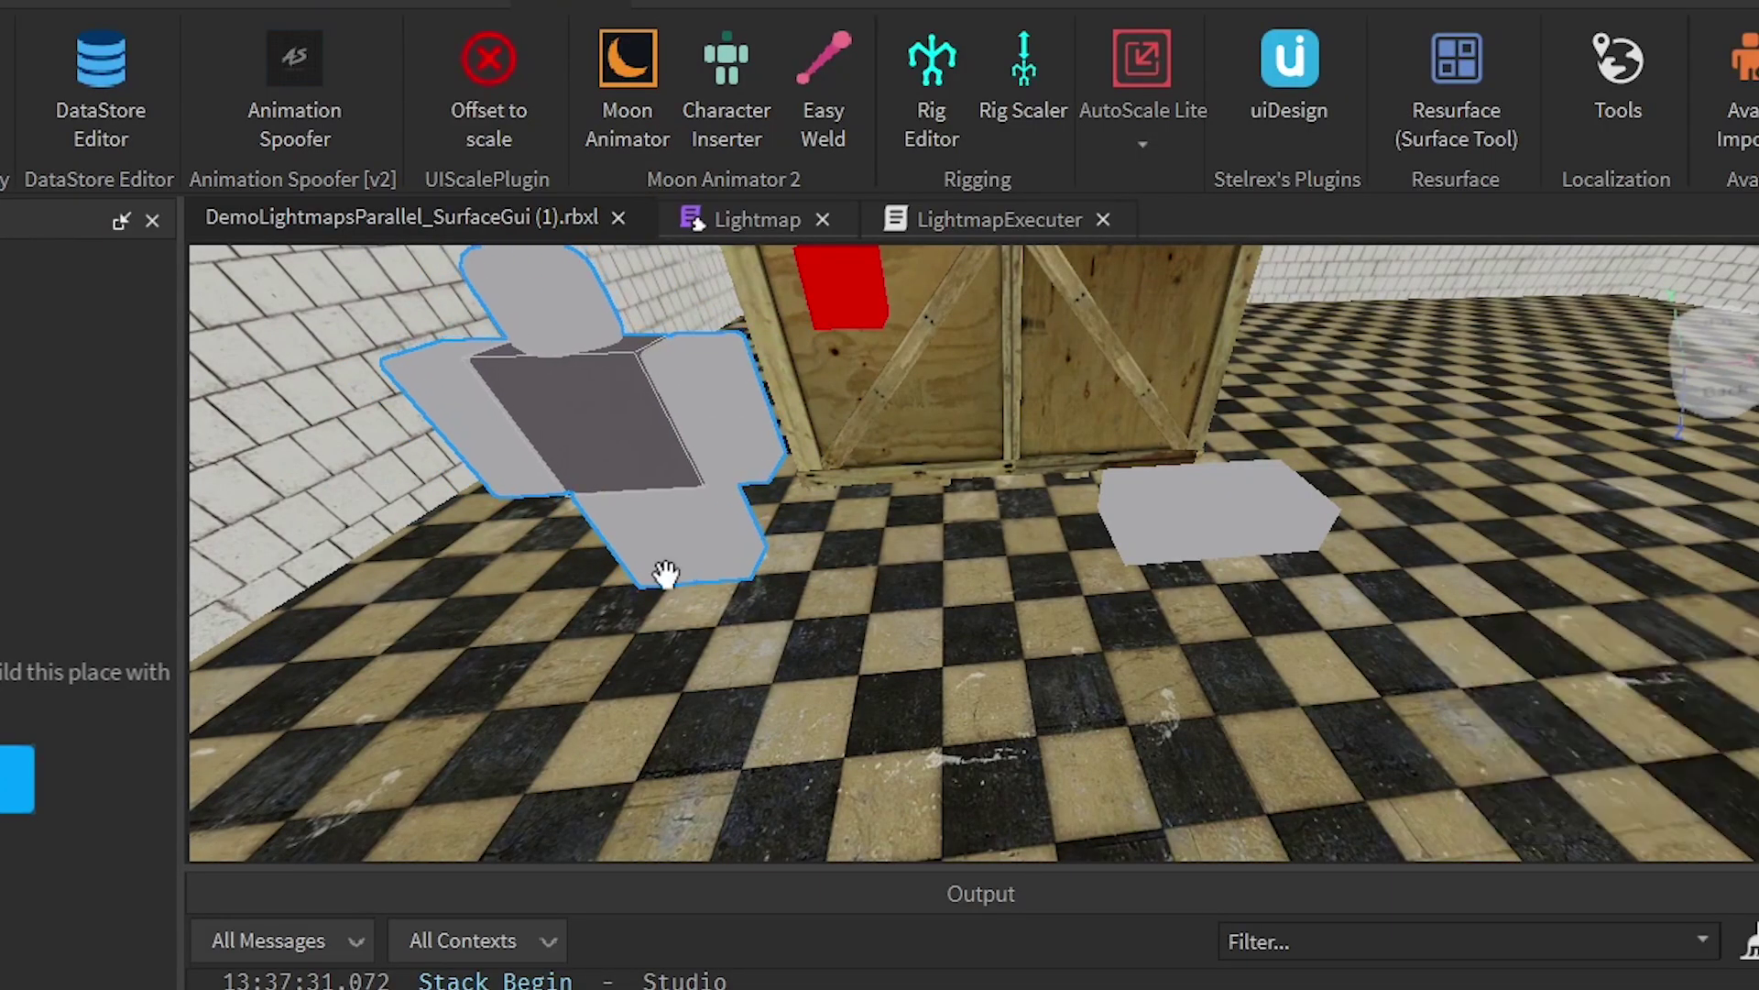
Rotate the R6 rig about its vertical axis so its face points toward the red light side of the crate
click(345, 42)
click(160, 108)
mouse_move(889, 468)
right_down()
mouse_move(901, 474)
mouse_move(893, 454)
right_up()
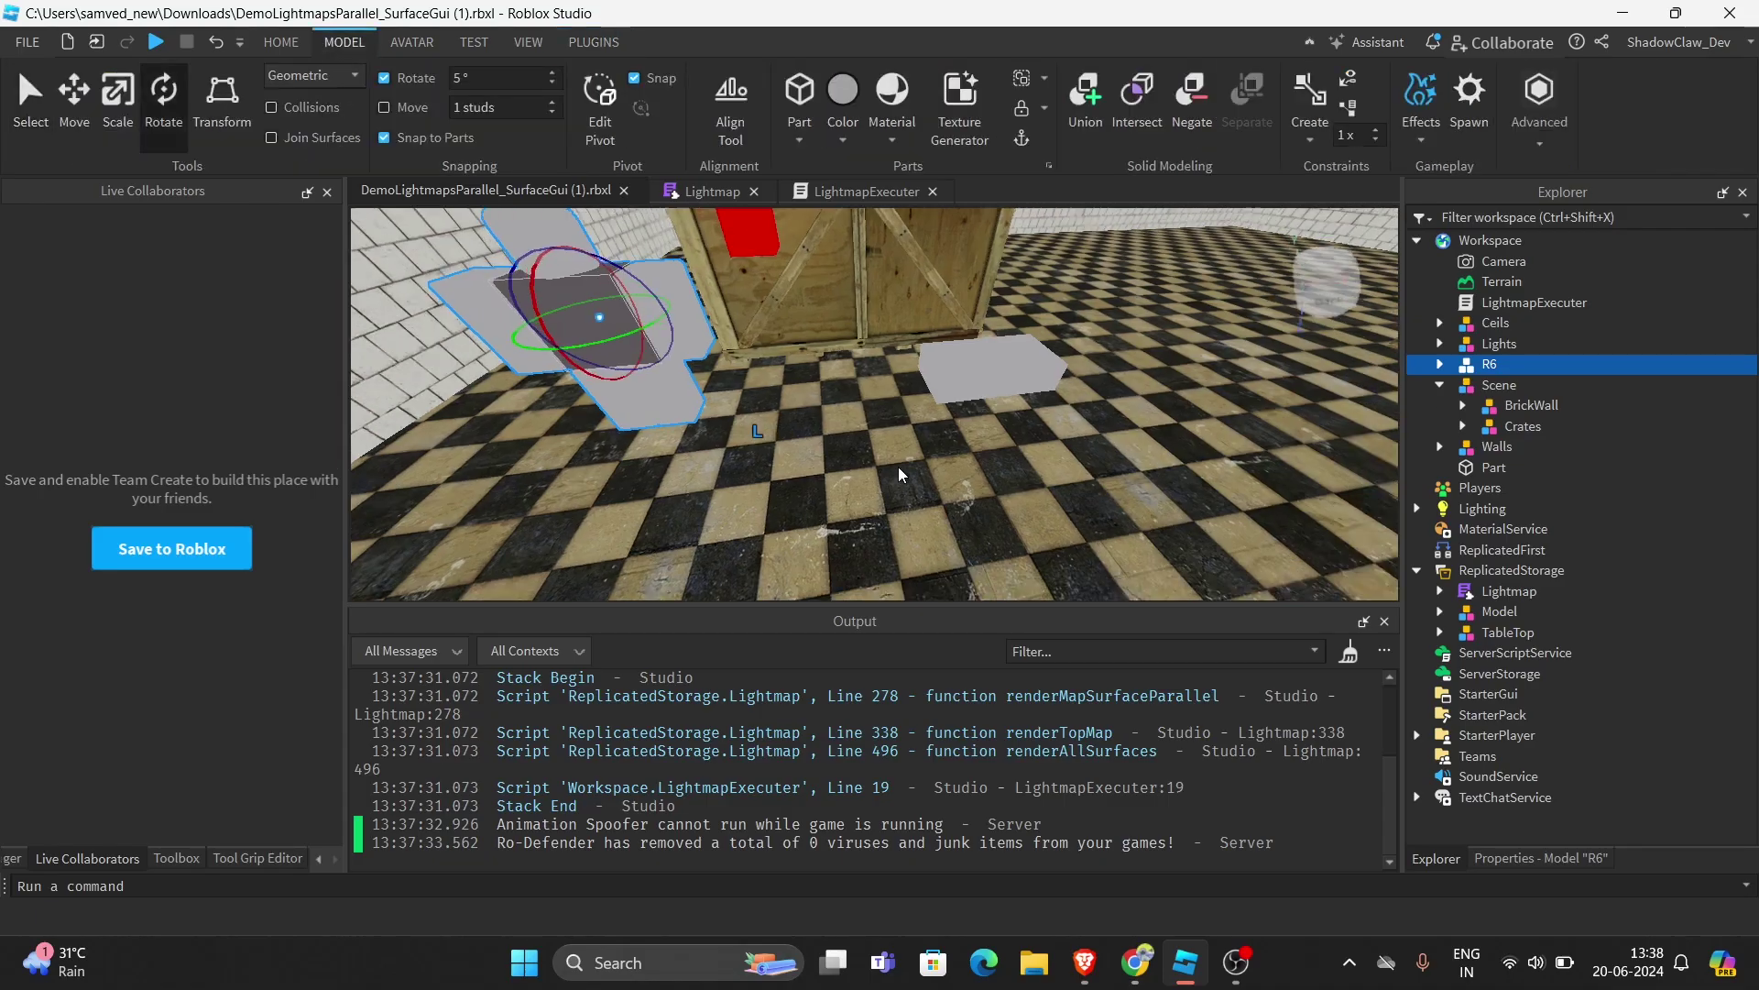
key(e)
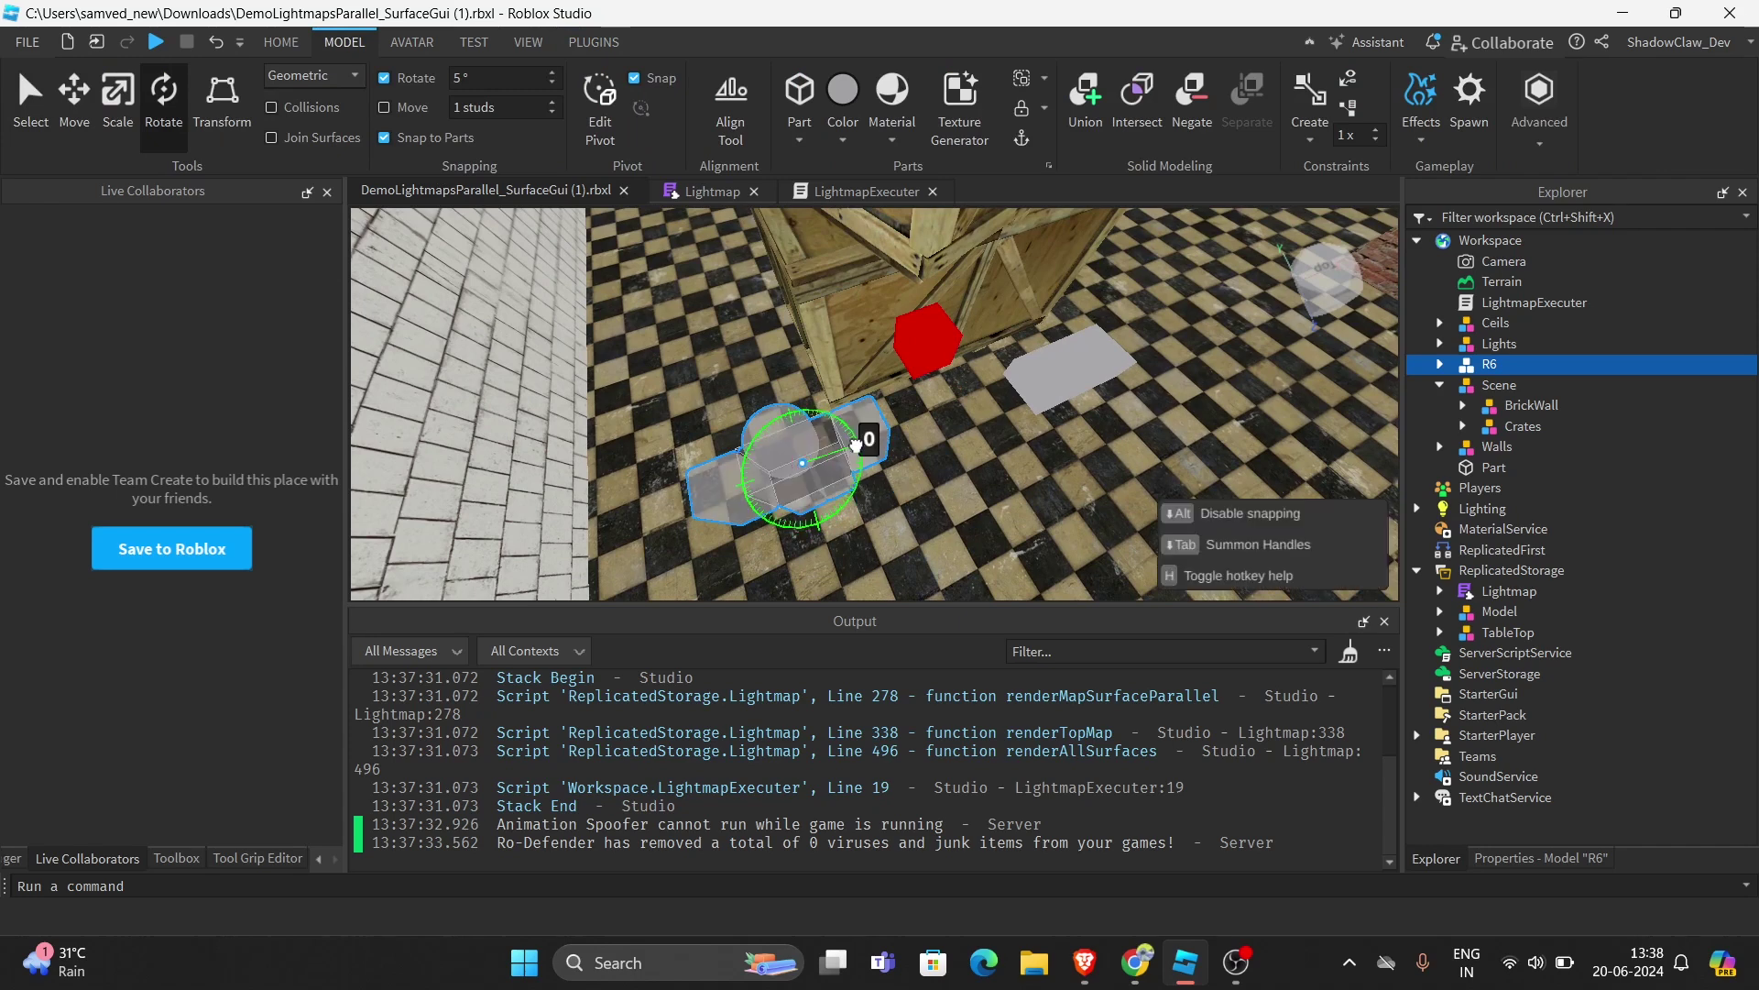
drag(871, 506, 871, 506)
key(d)
right_drag(880, 431, 880, 389)
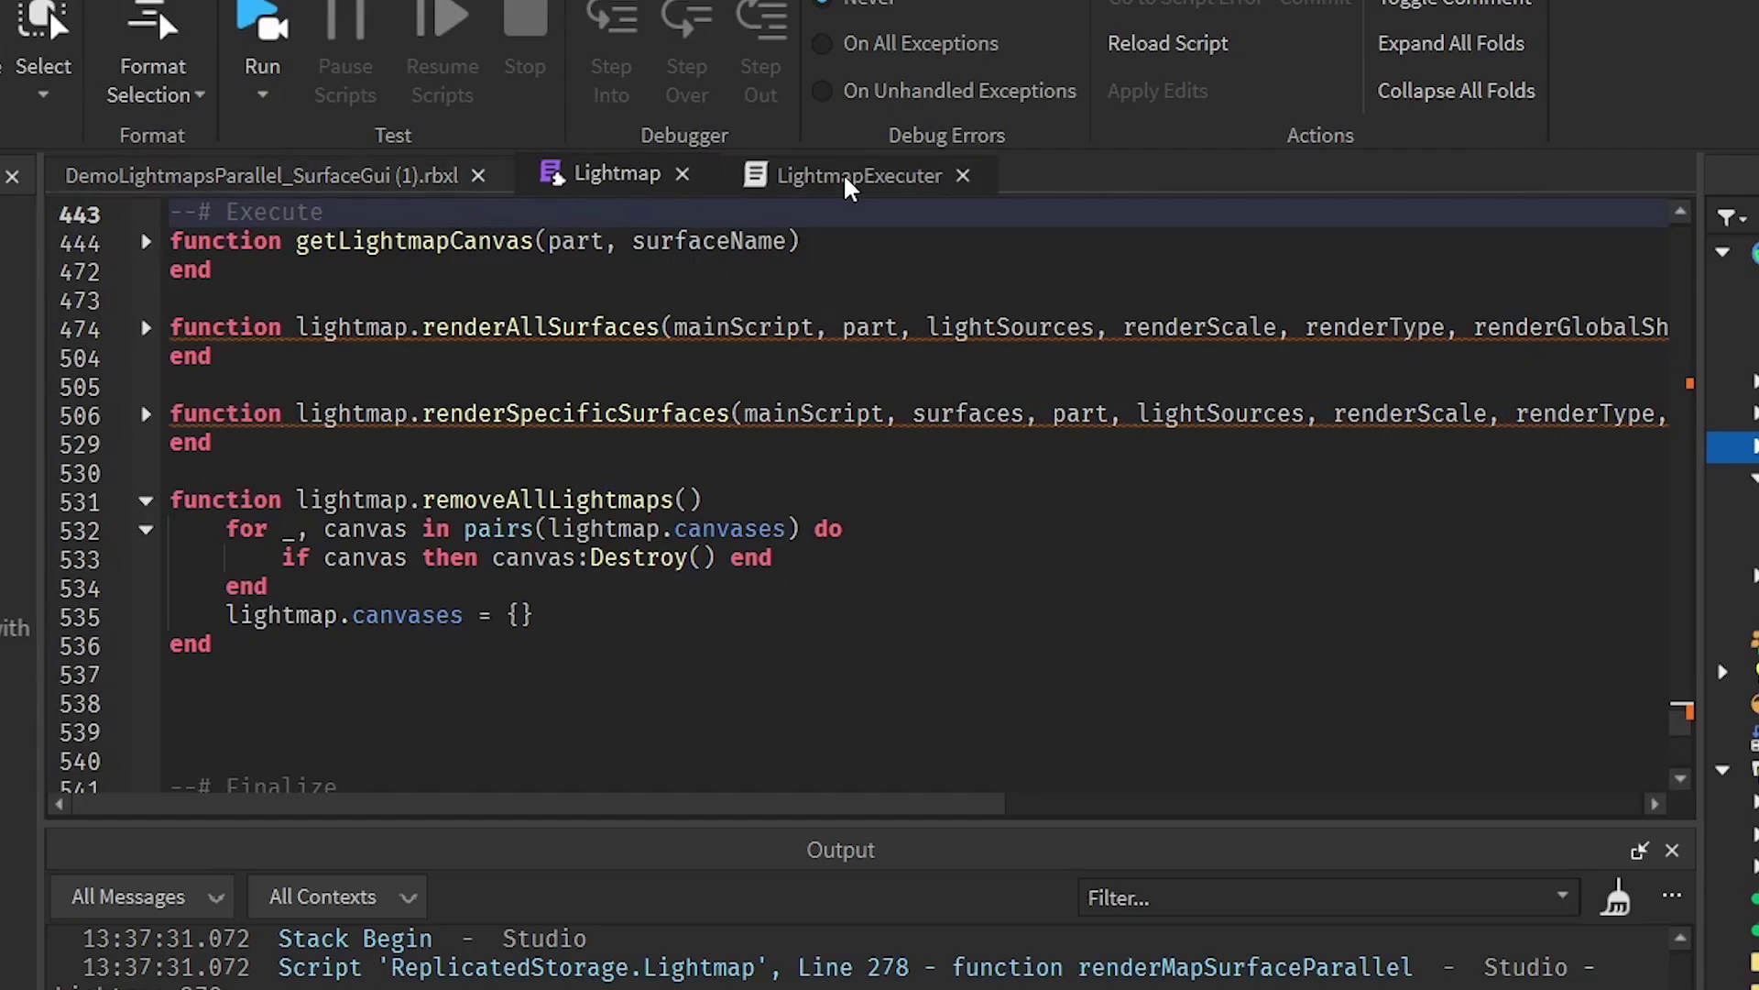
Change workspace.Part to workspace.R6 in the second renderAllSurfaces call of LightmapExecuter
click(807, 185)
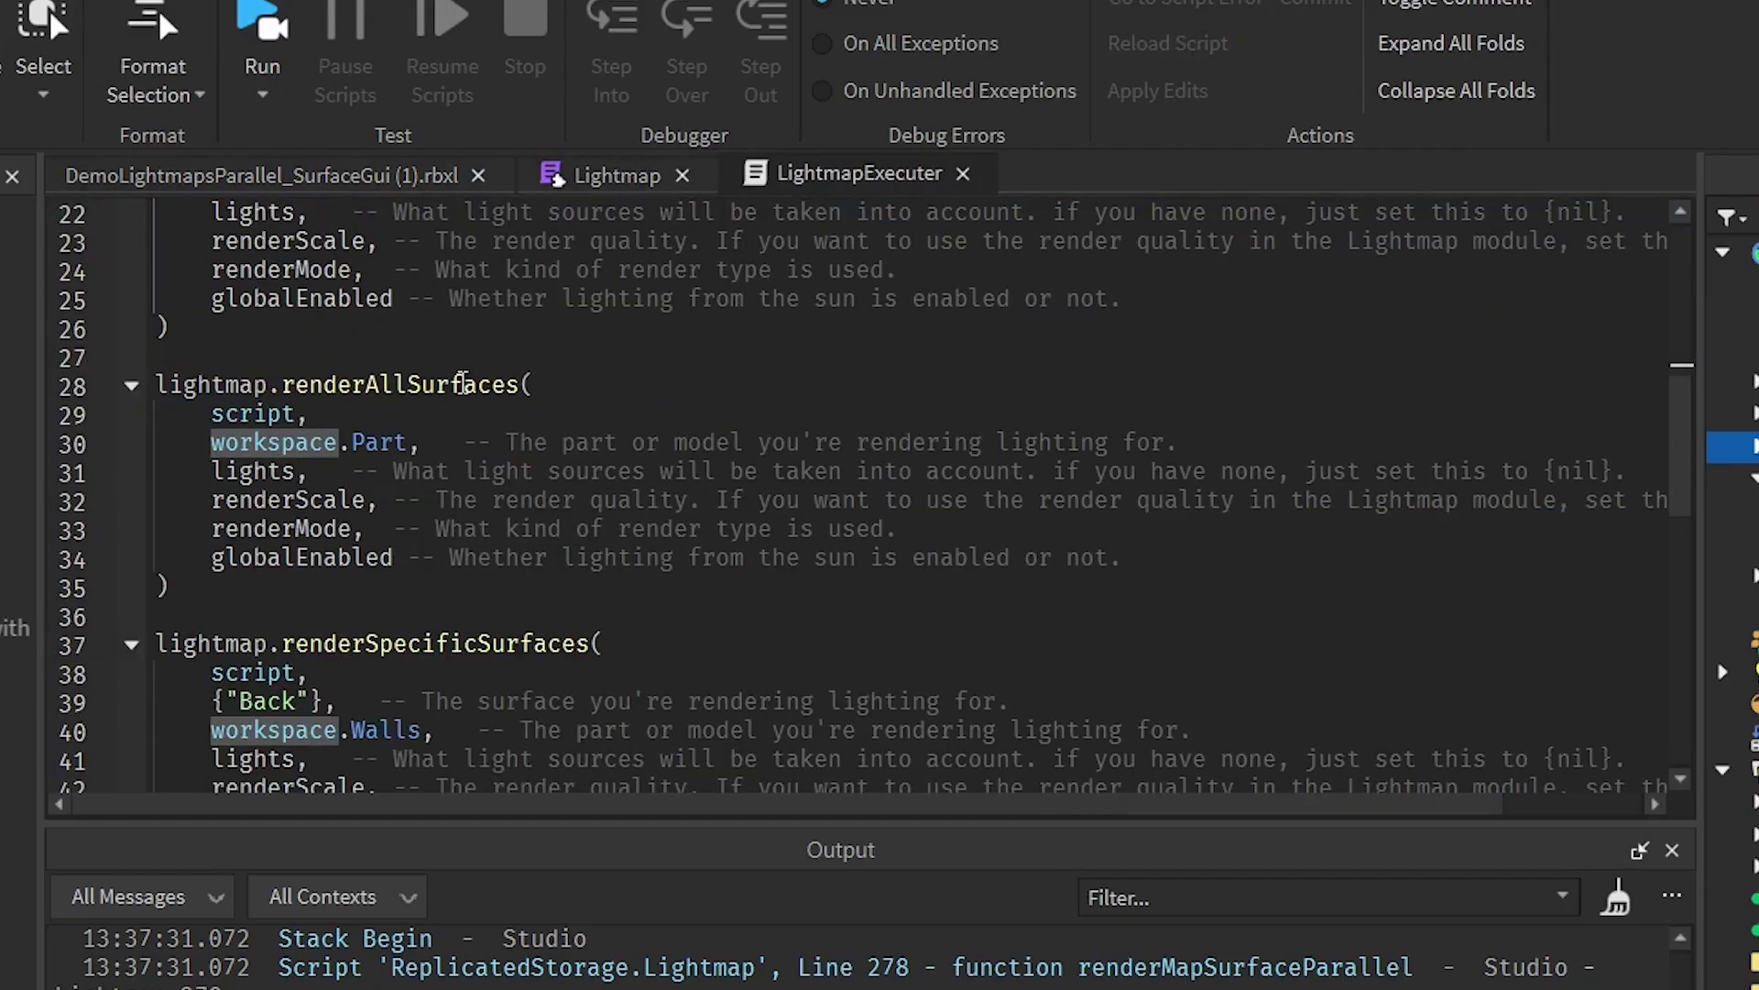
double_click(379, 442)
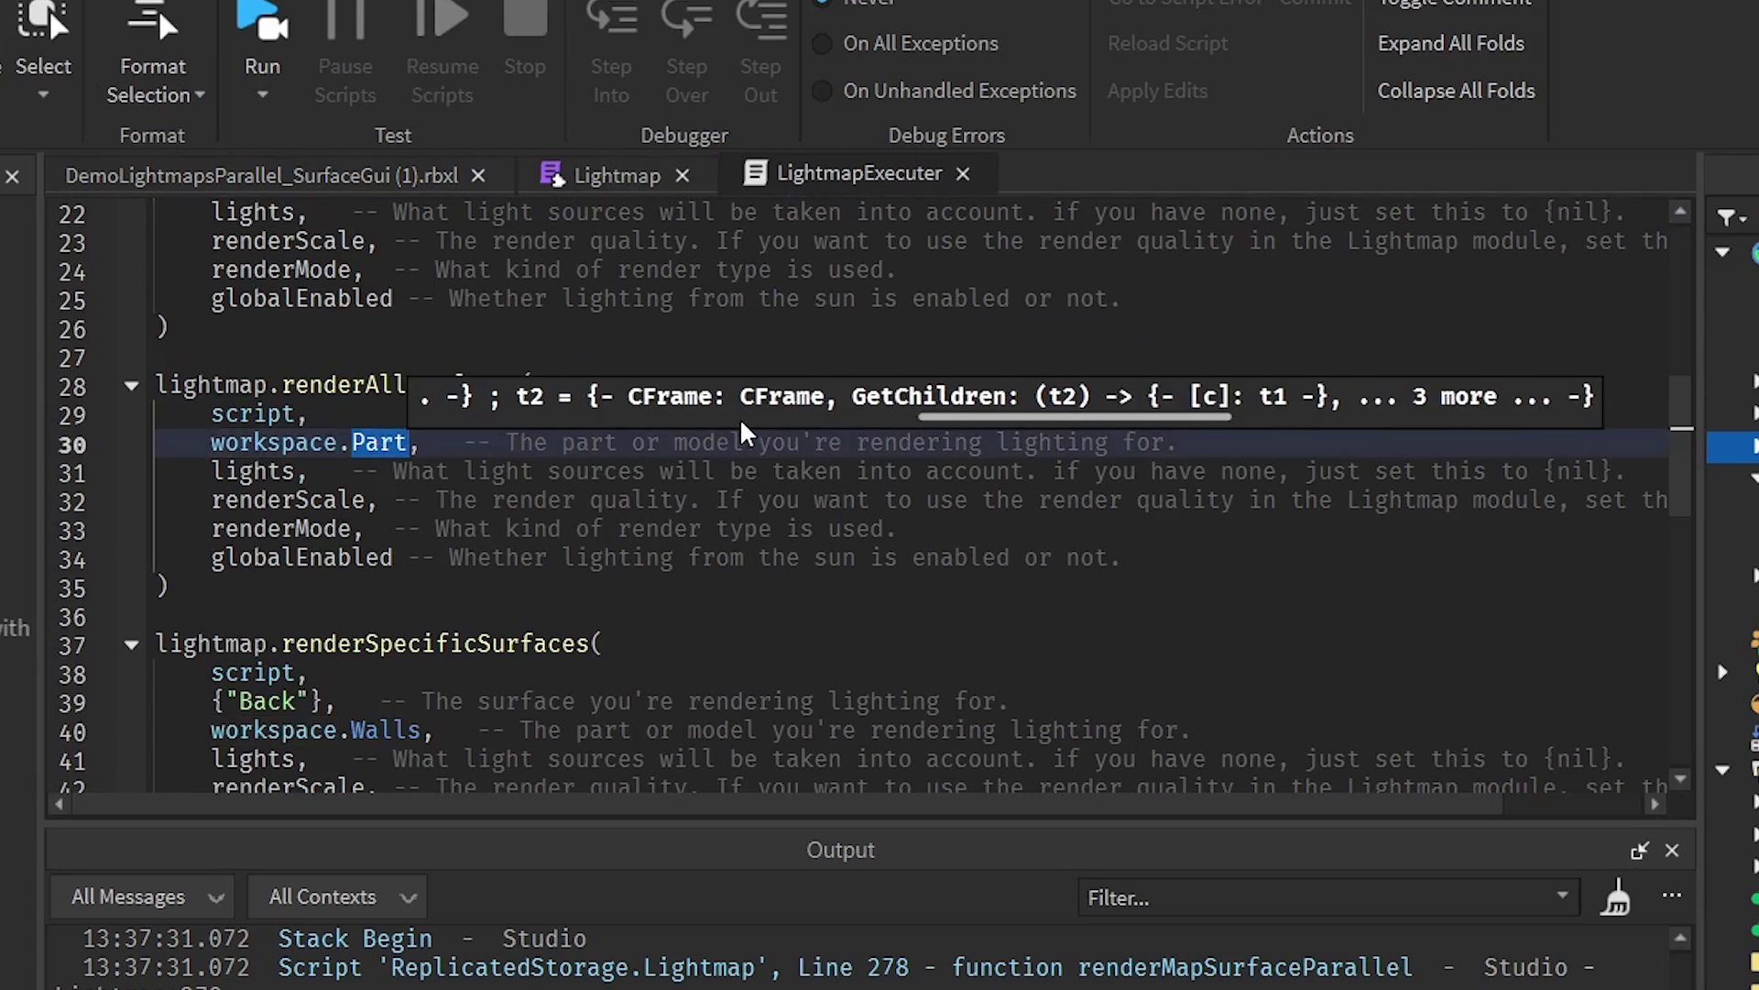
text(r6)
key(Tab)
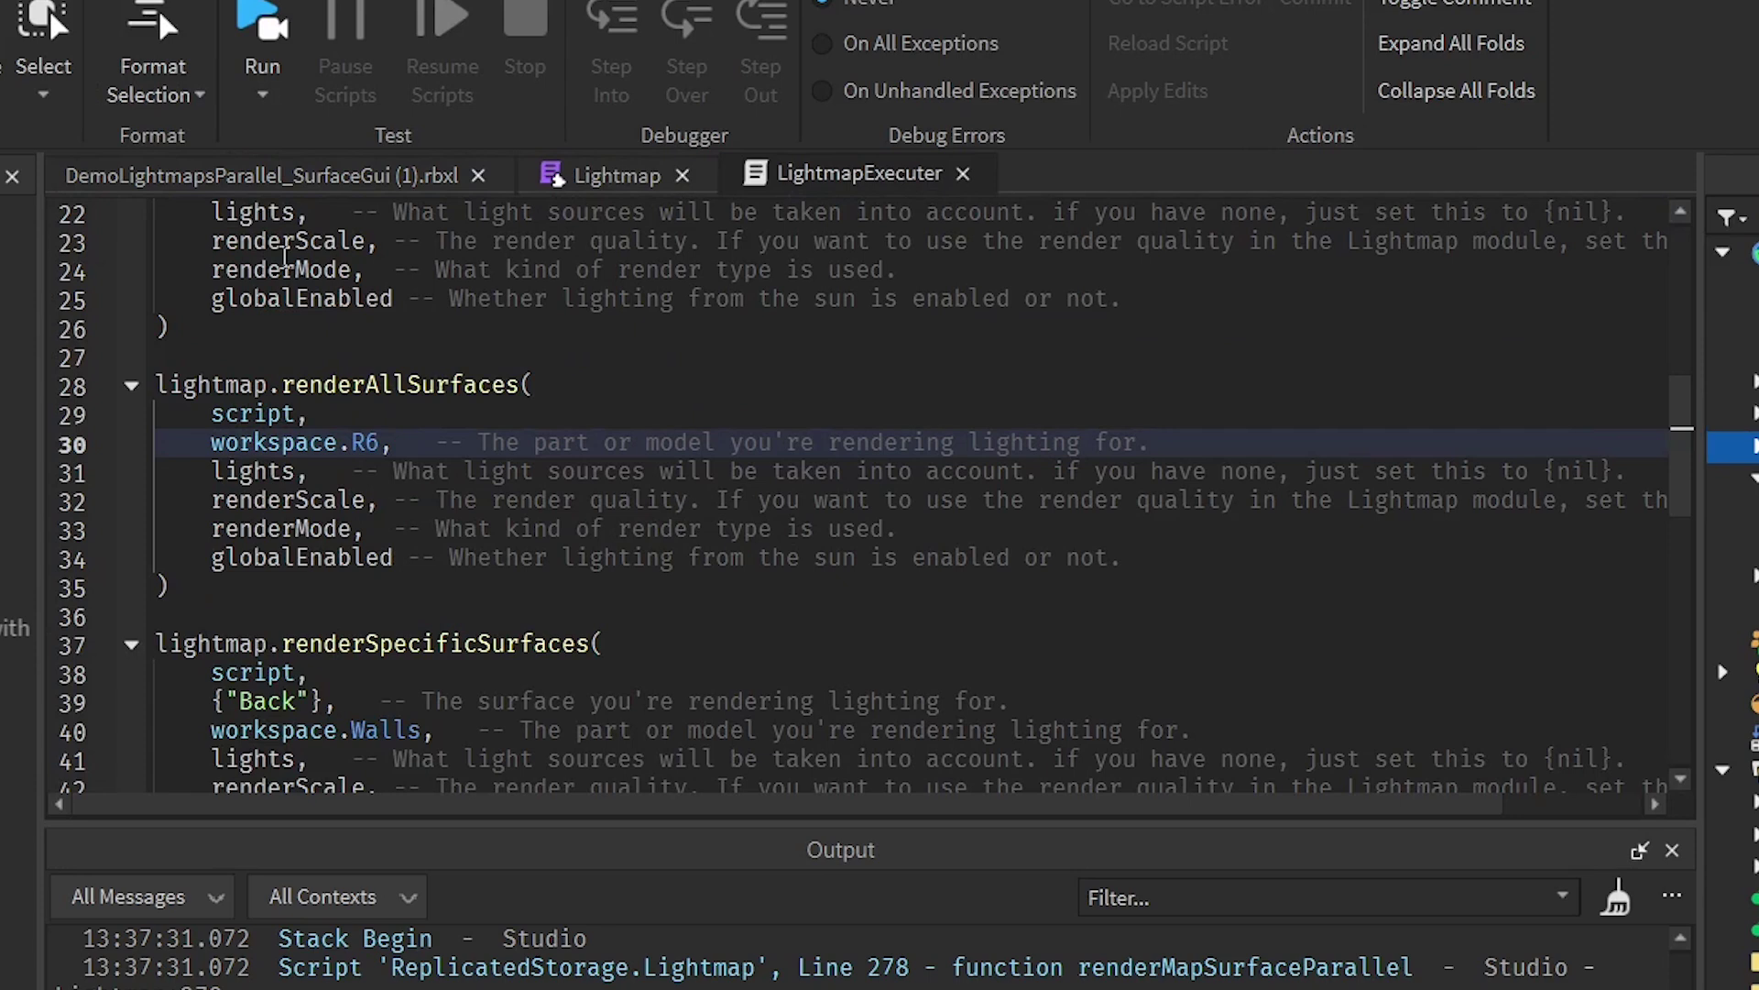
Delete the grey part from the place and run the simulation
click(270, 175)
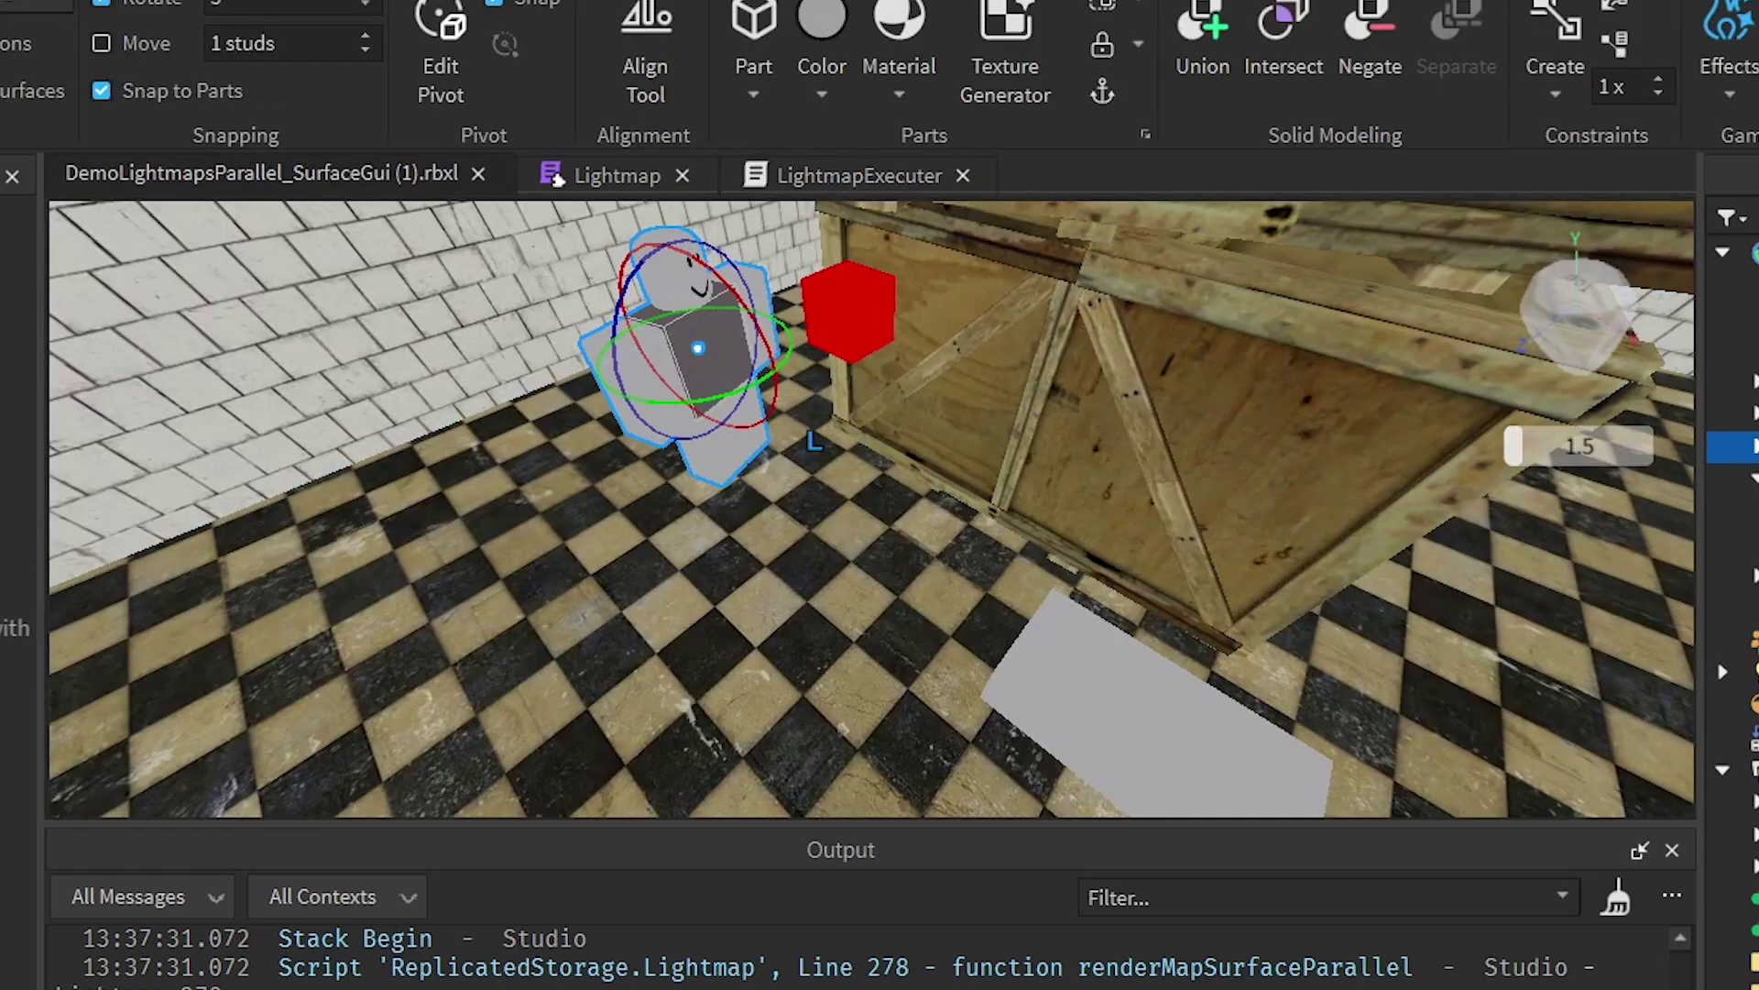
key(Delete)
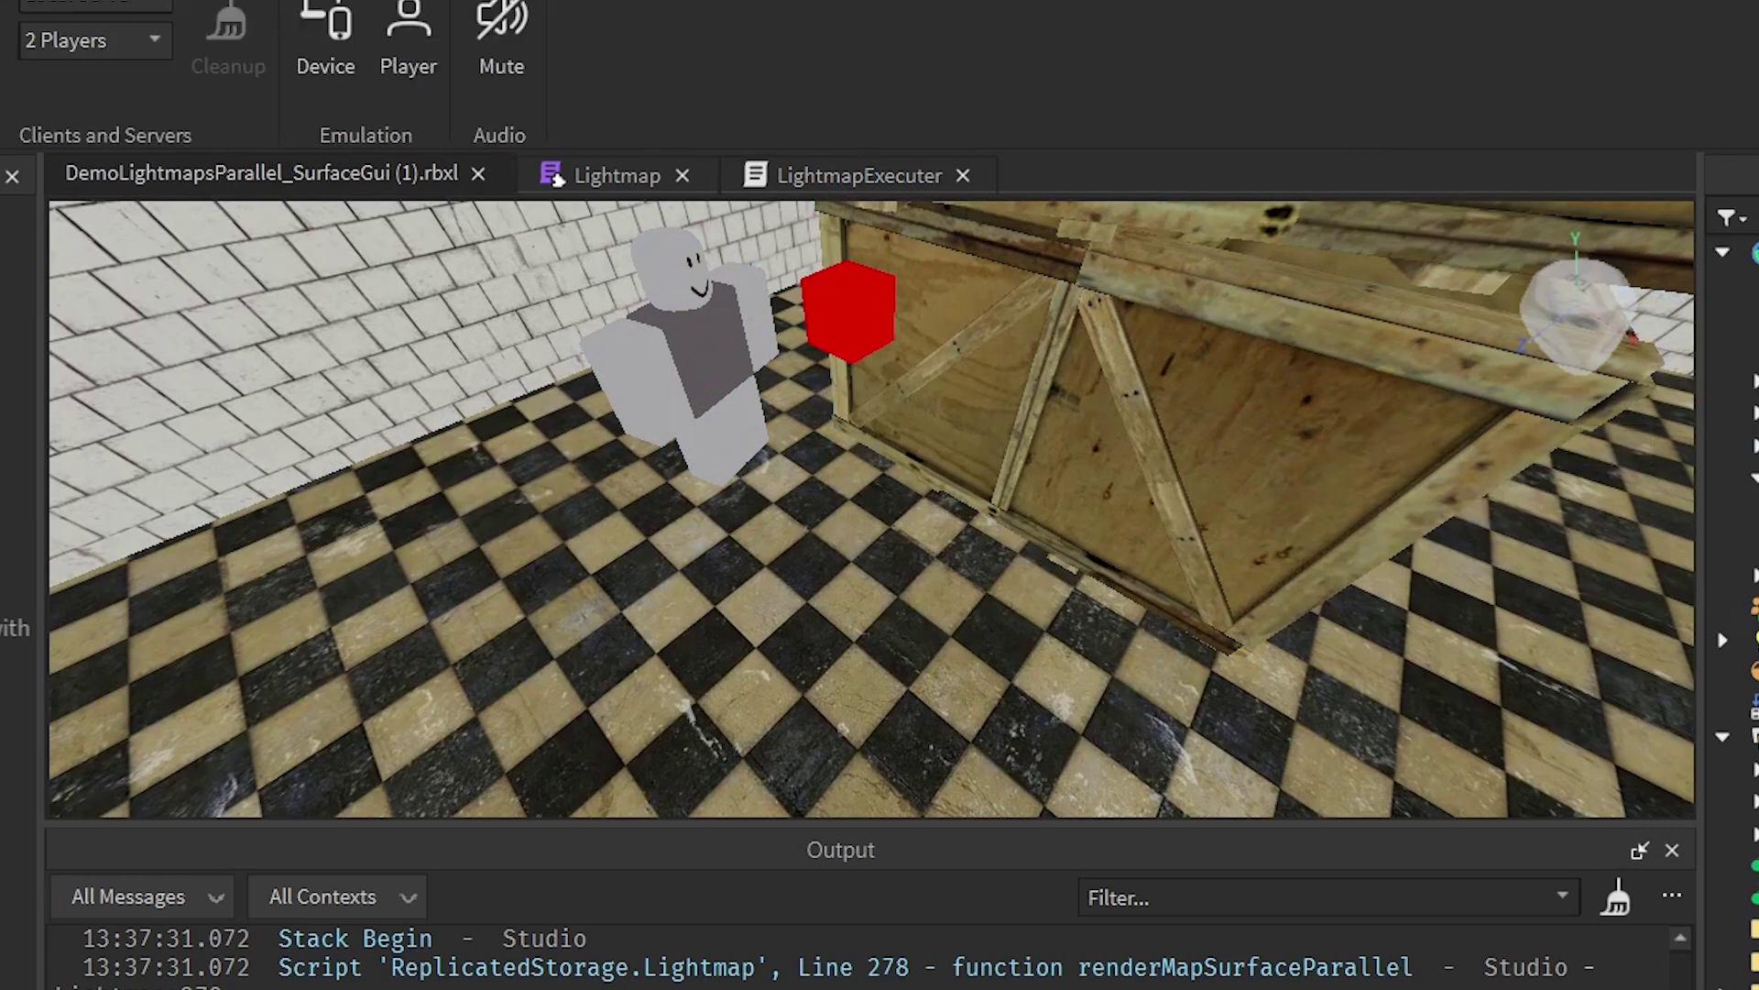
key(F8)
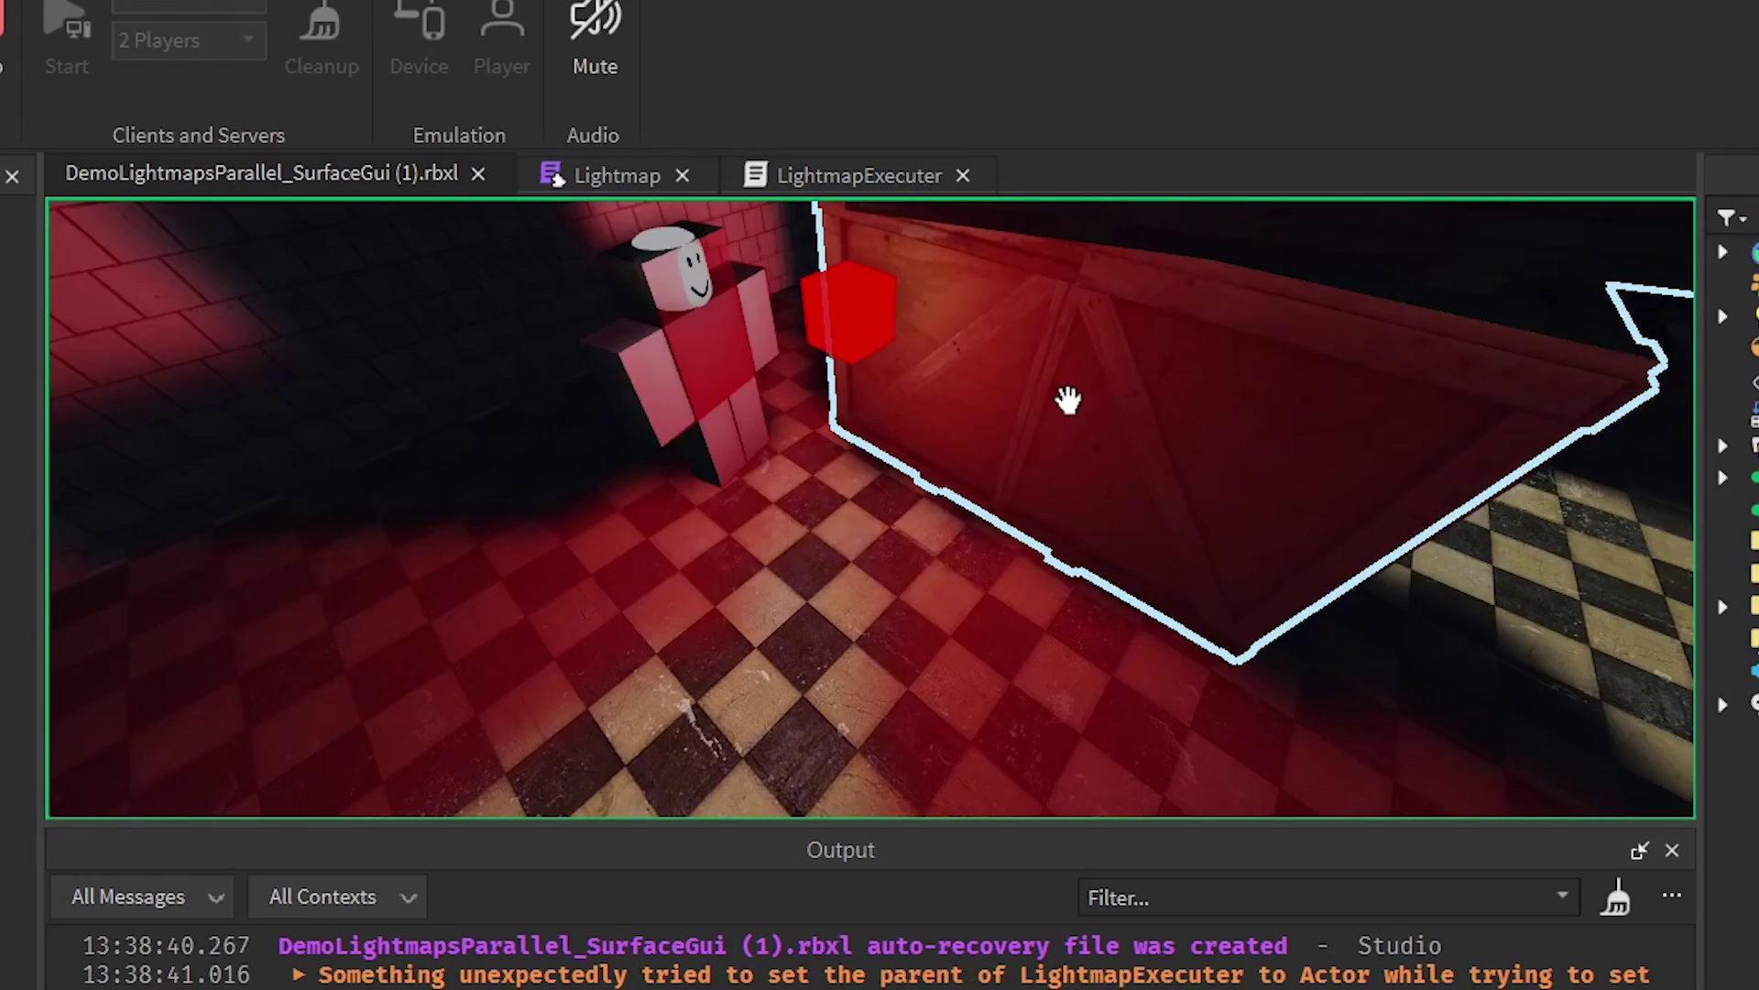
Inspect the baked lighting on the R6 rig's body and head and its shadow on the wall
key(w)
right_drag(1069, 395, 804, 410)
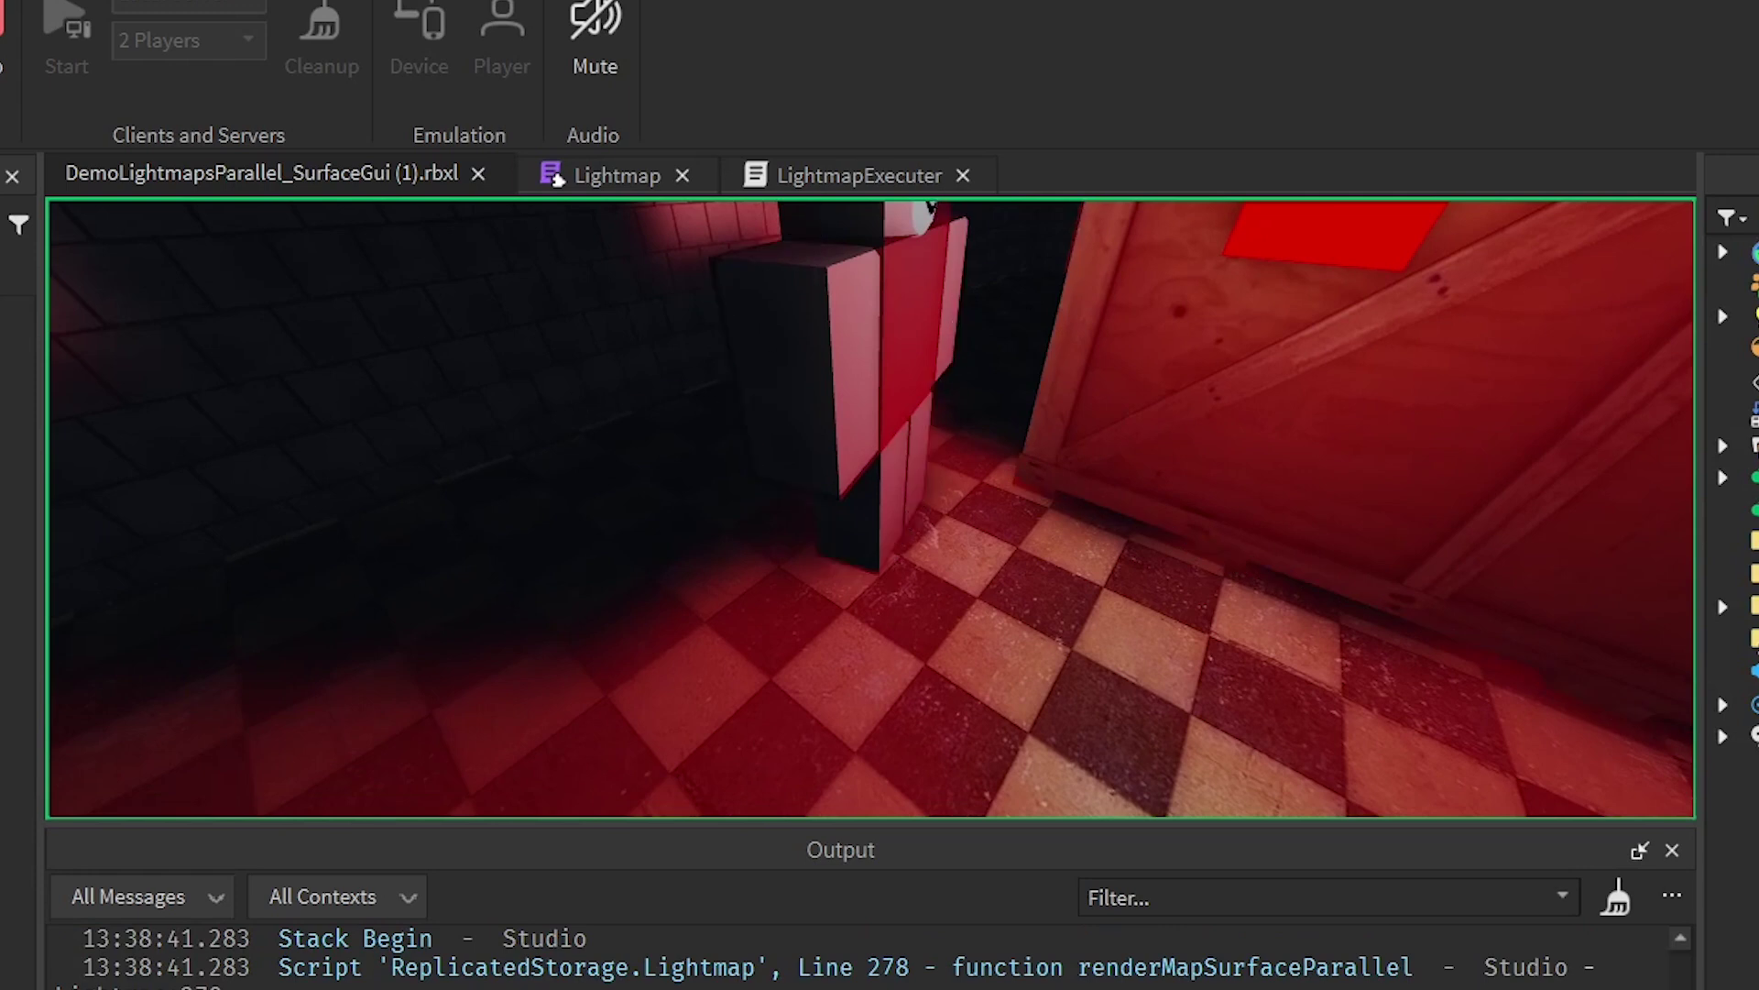
scroll(854, 510, down, 6)
scroll(855, 510, up, 7)
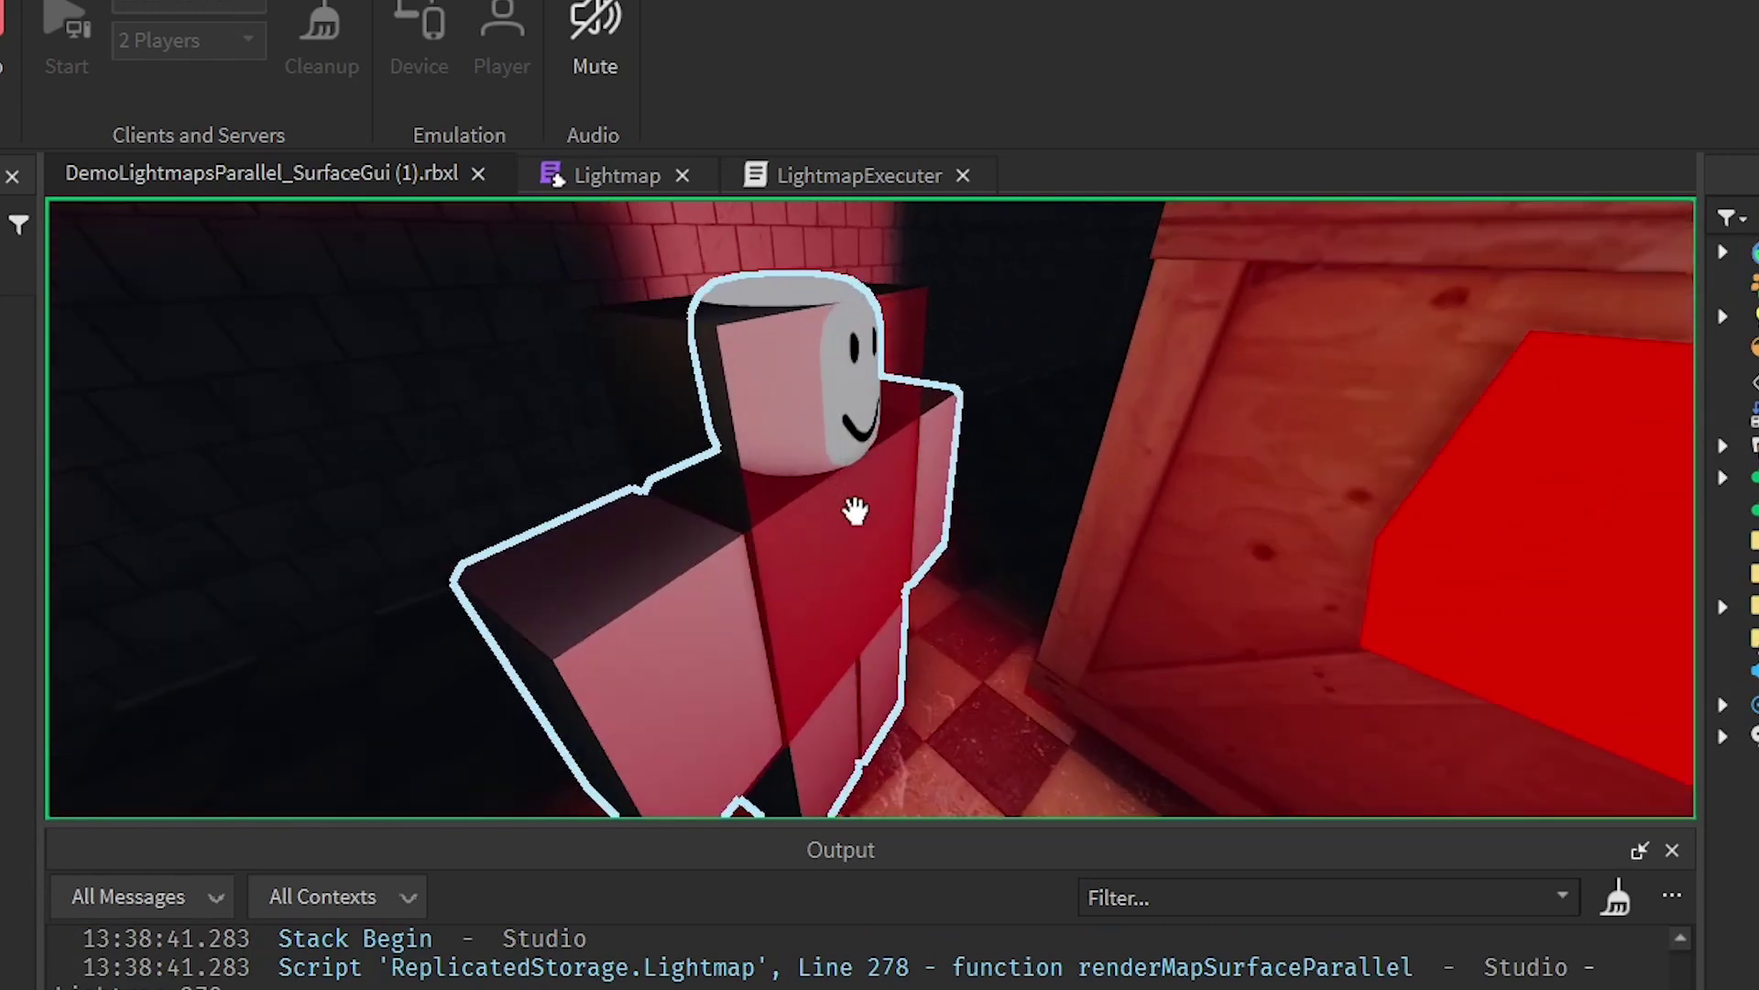
right_drag(855, 510, 855, 511)
key(w)
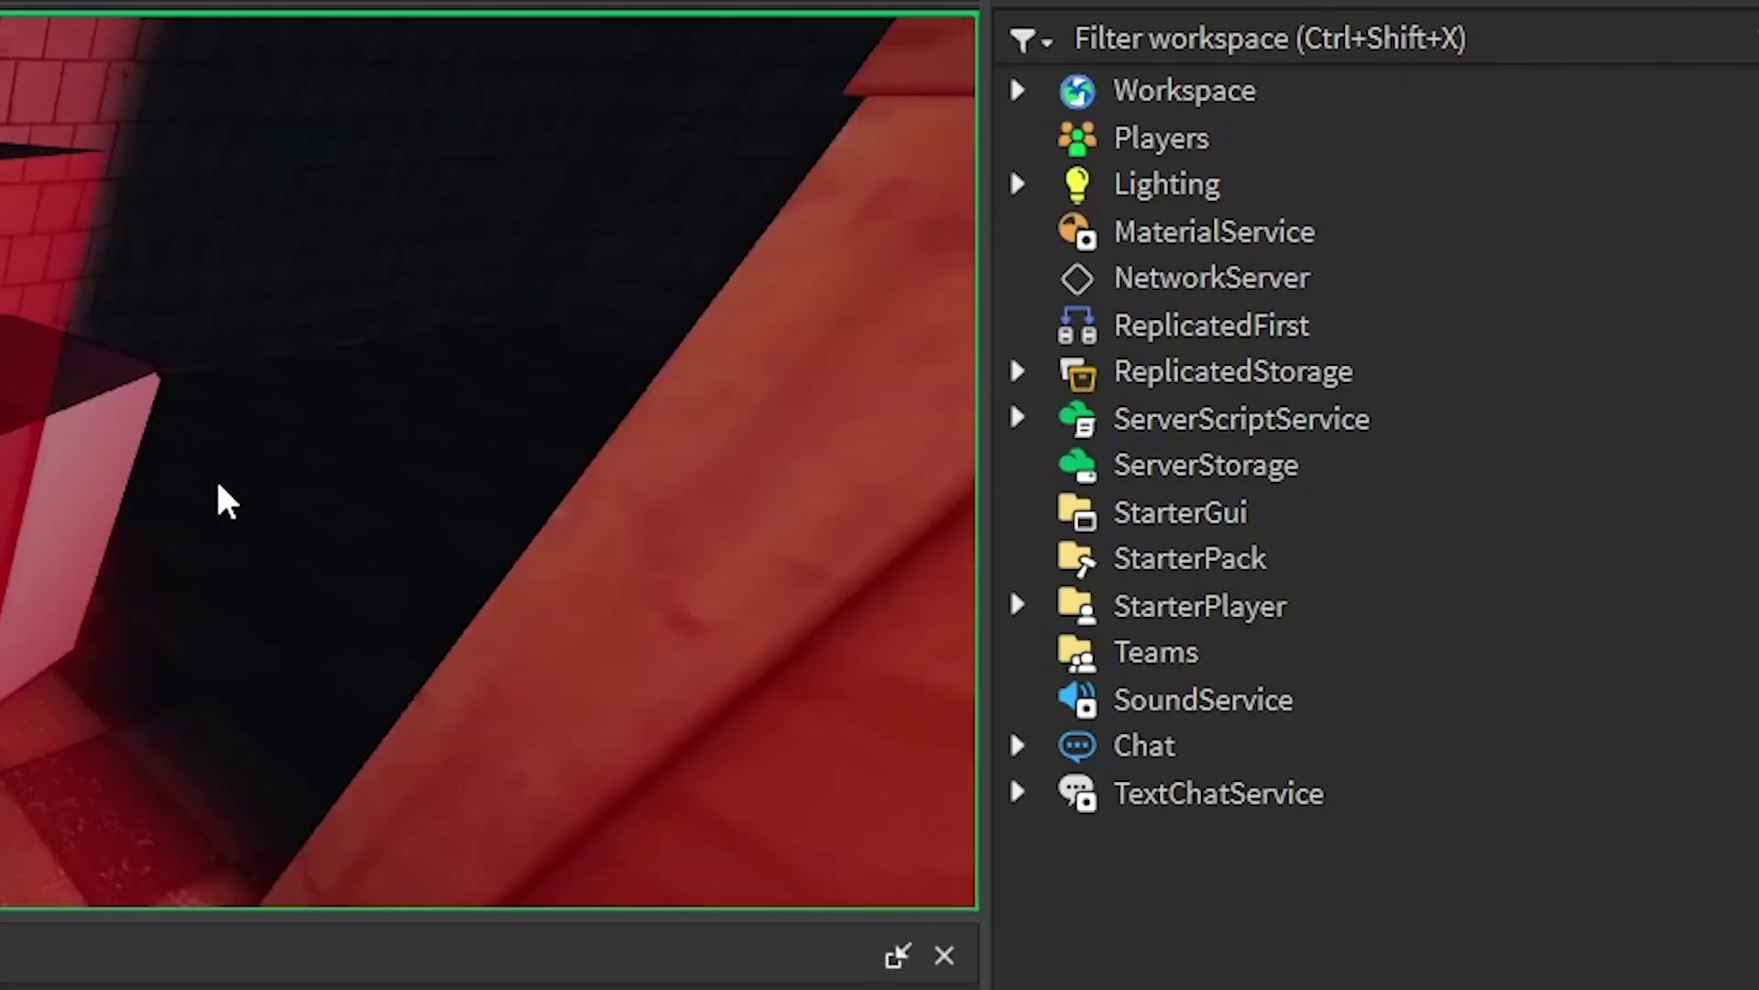
right_drag(1173, 524, 1178, 521)
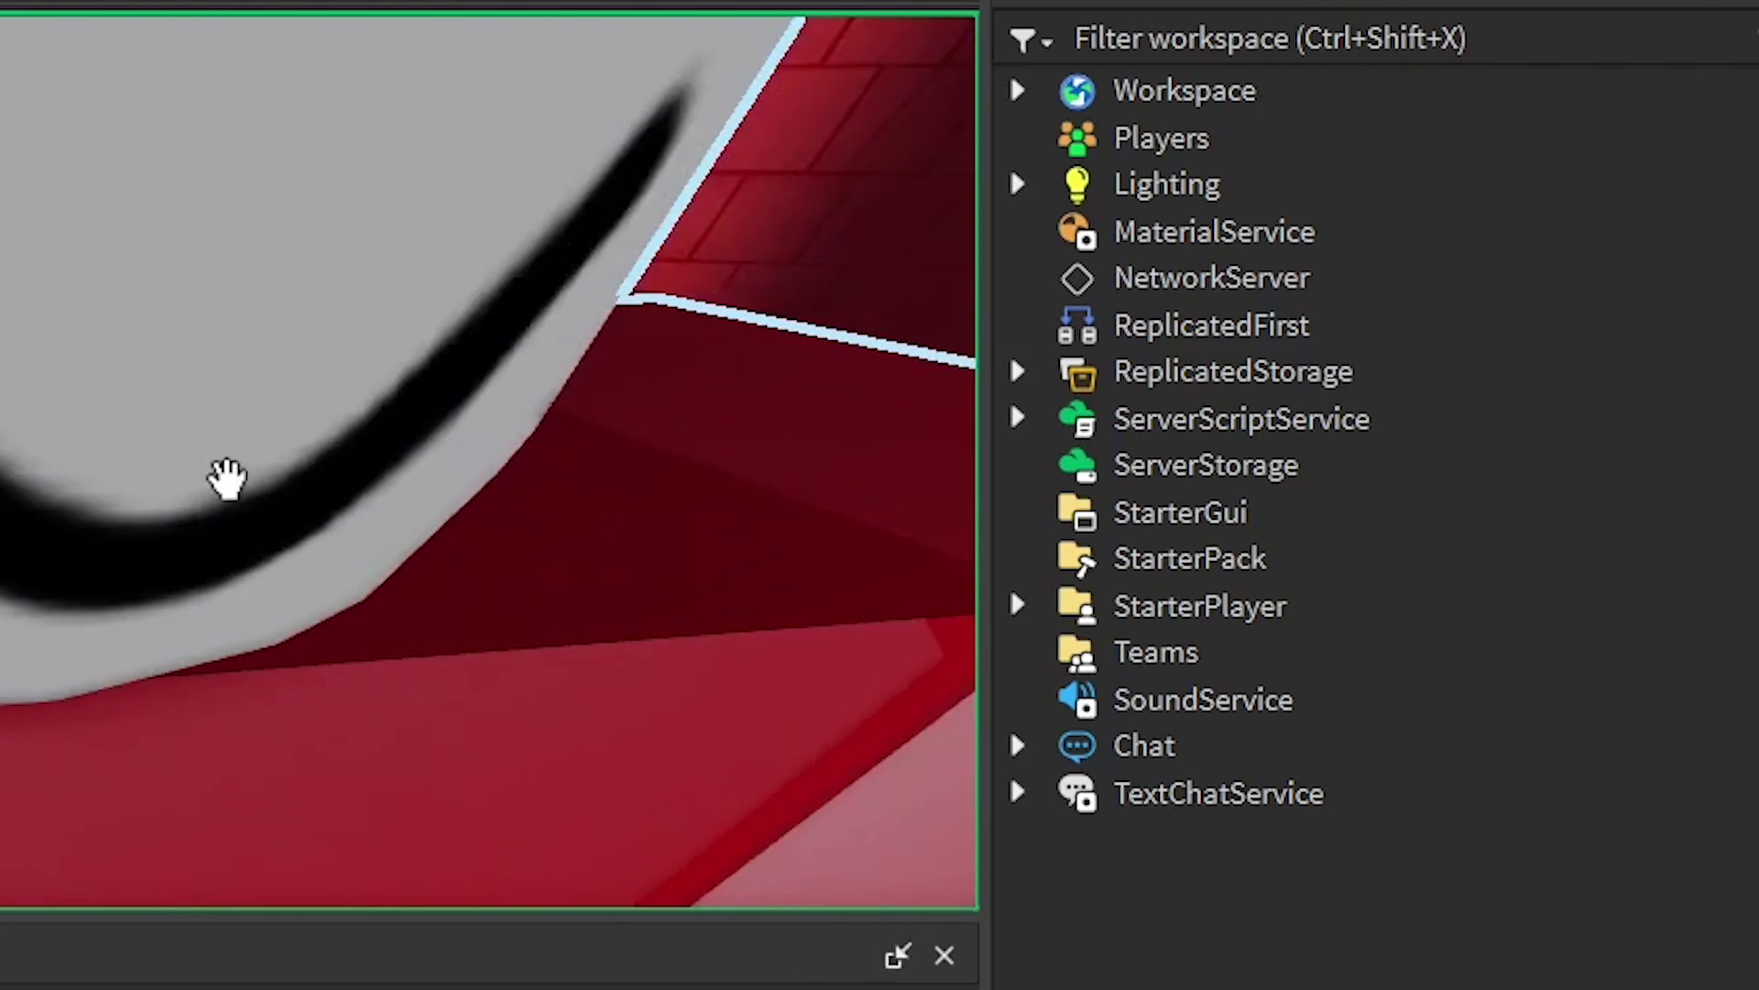
right_drag(226, 476, 235, 471)
Select the R6 rig in the simulation and delete the Mesh object inside its Head
click(236, 471)
click(1070, 326)
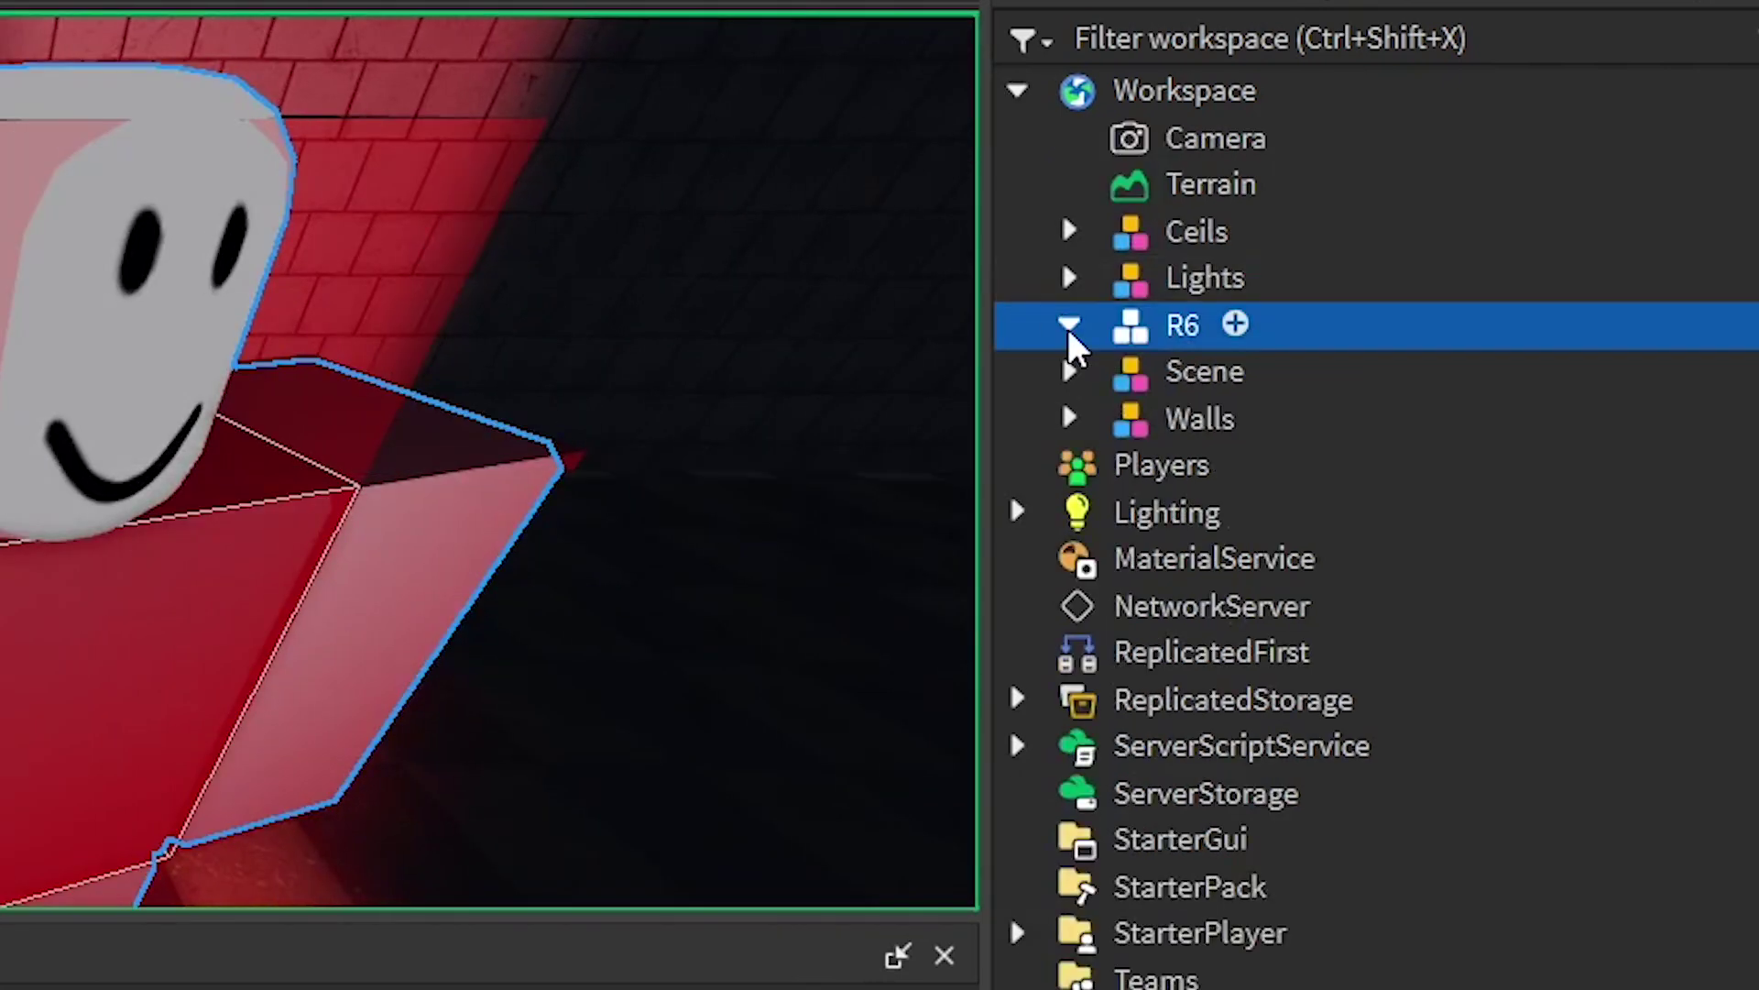
click(1120, 420)
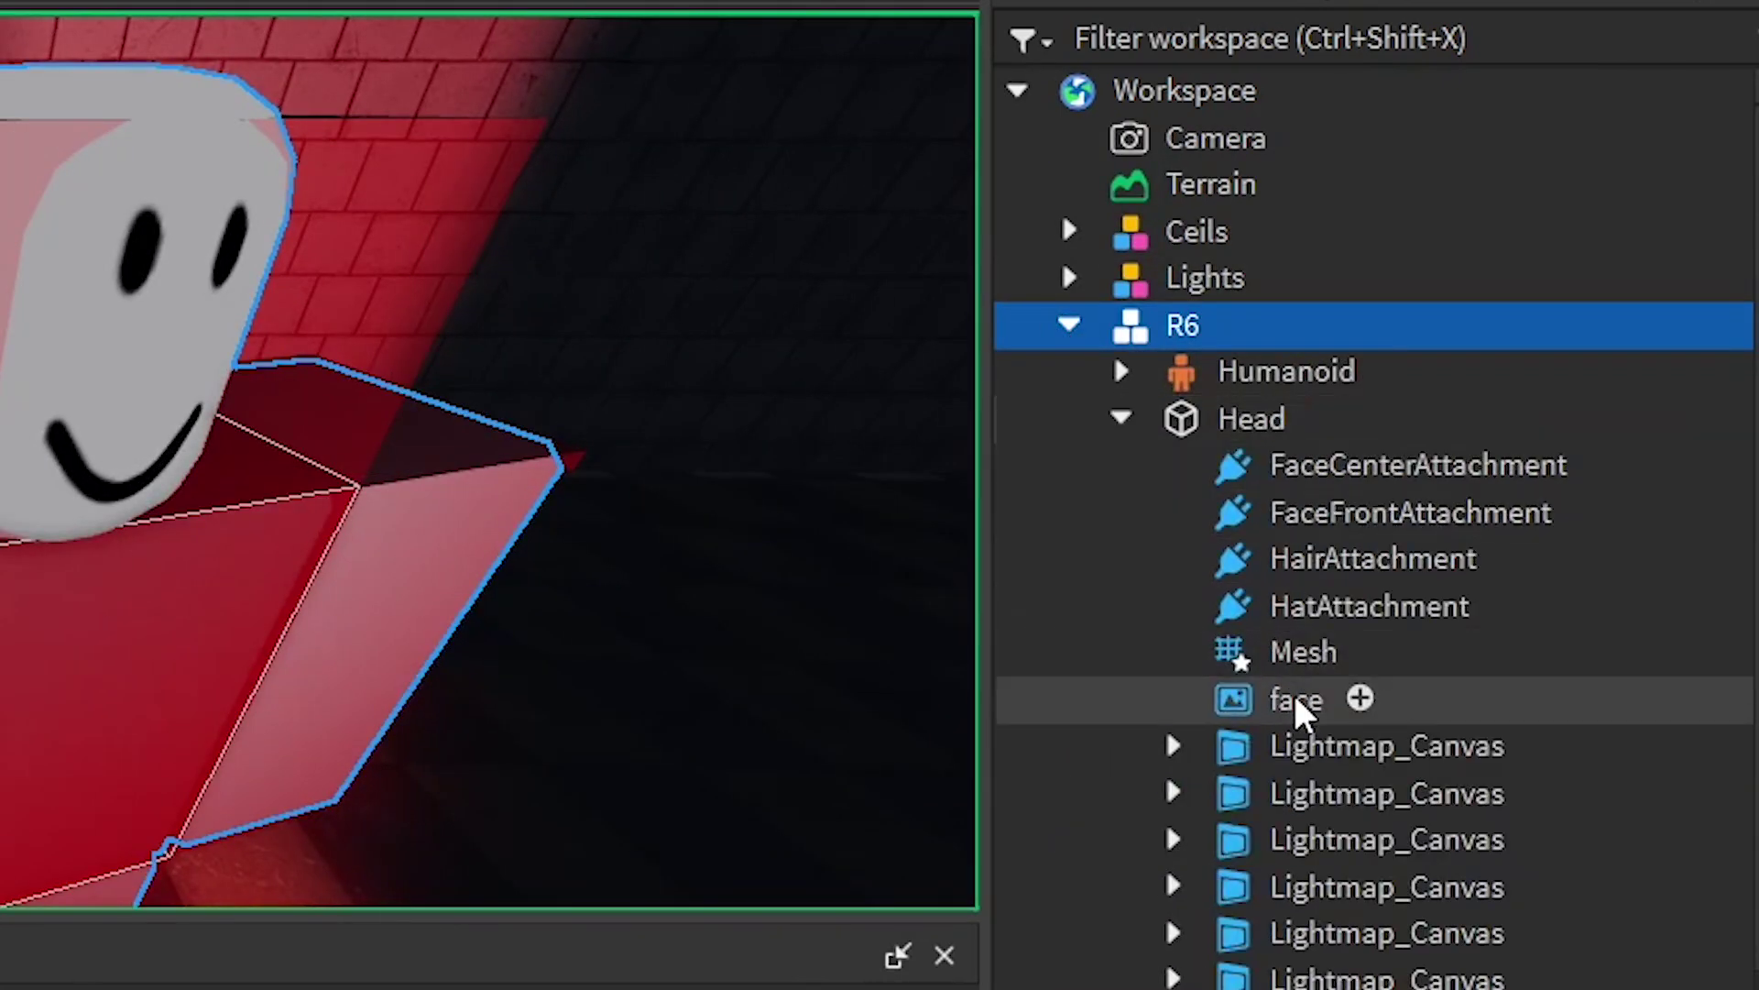
click(1296, 652)
key(Delete)
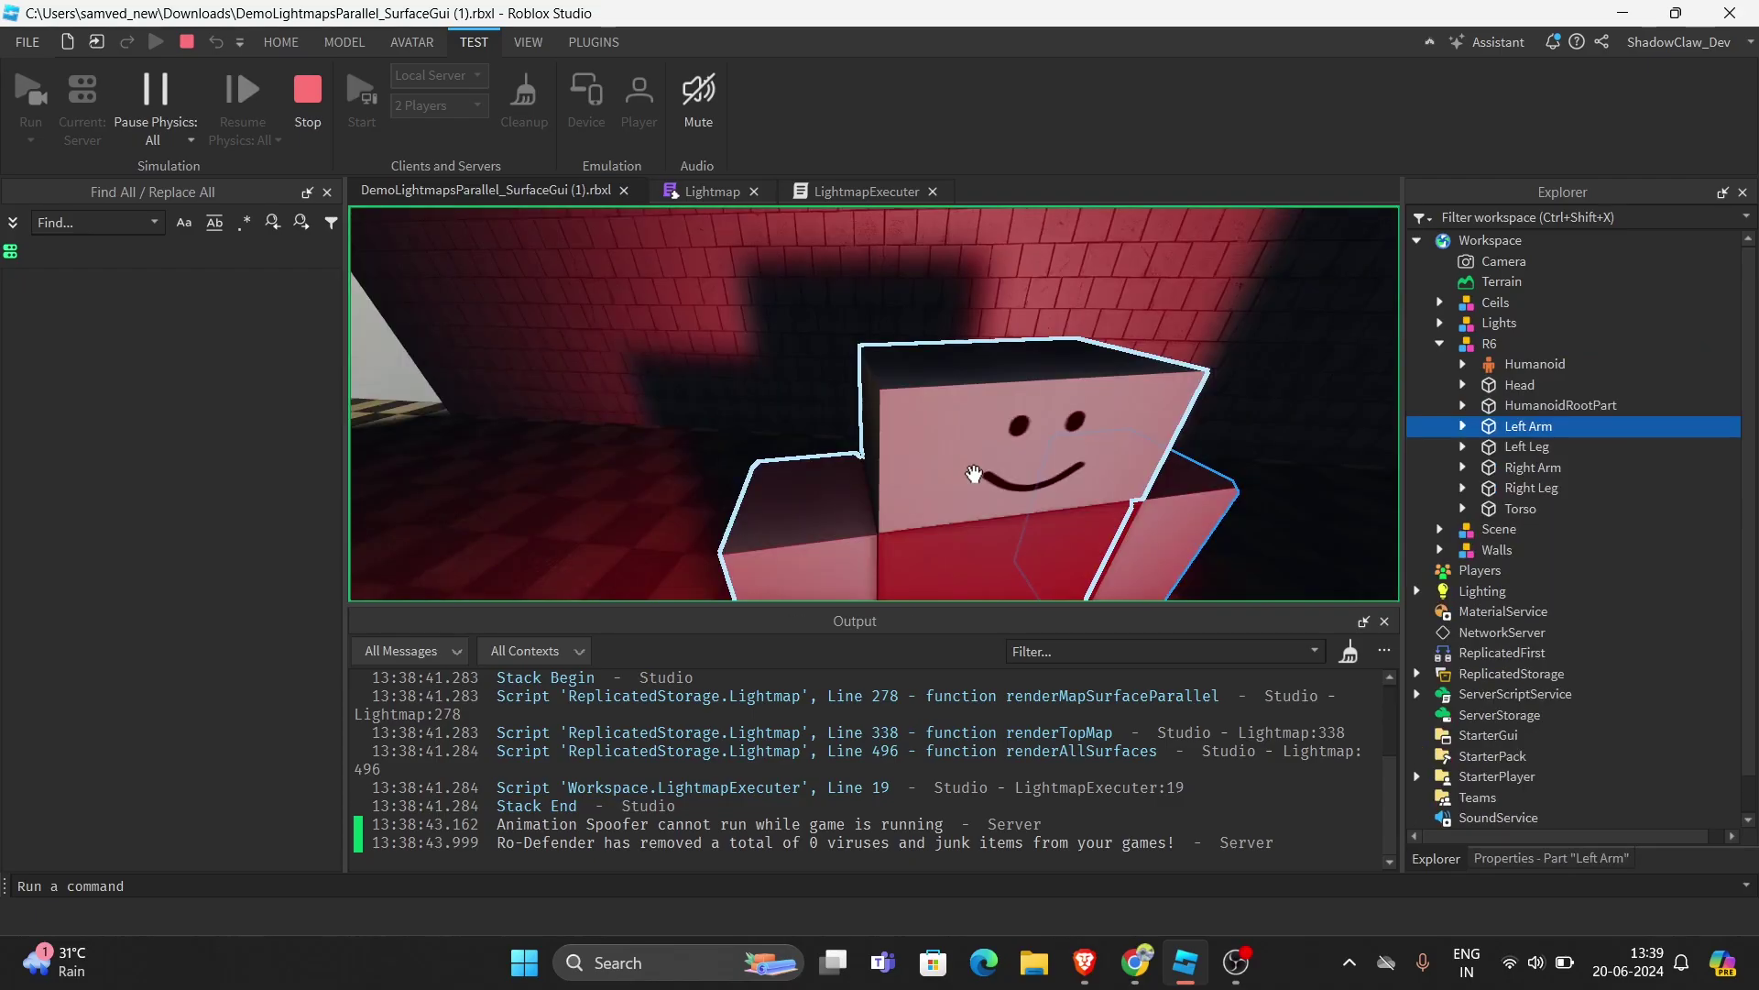
Check the block-shaped head's baked lighting from different angles and stop the simulation
mouse_move(899, 503)
right_down()
mouse_move(925, 503)
mouse_move(901, 498)
right_up()
right_drag(853, 402, 859, 385)
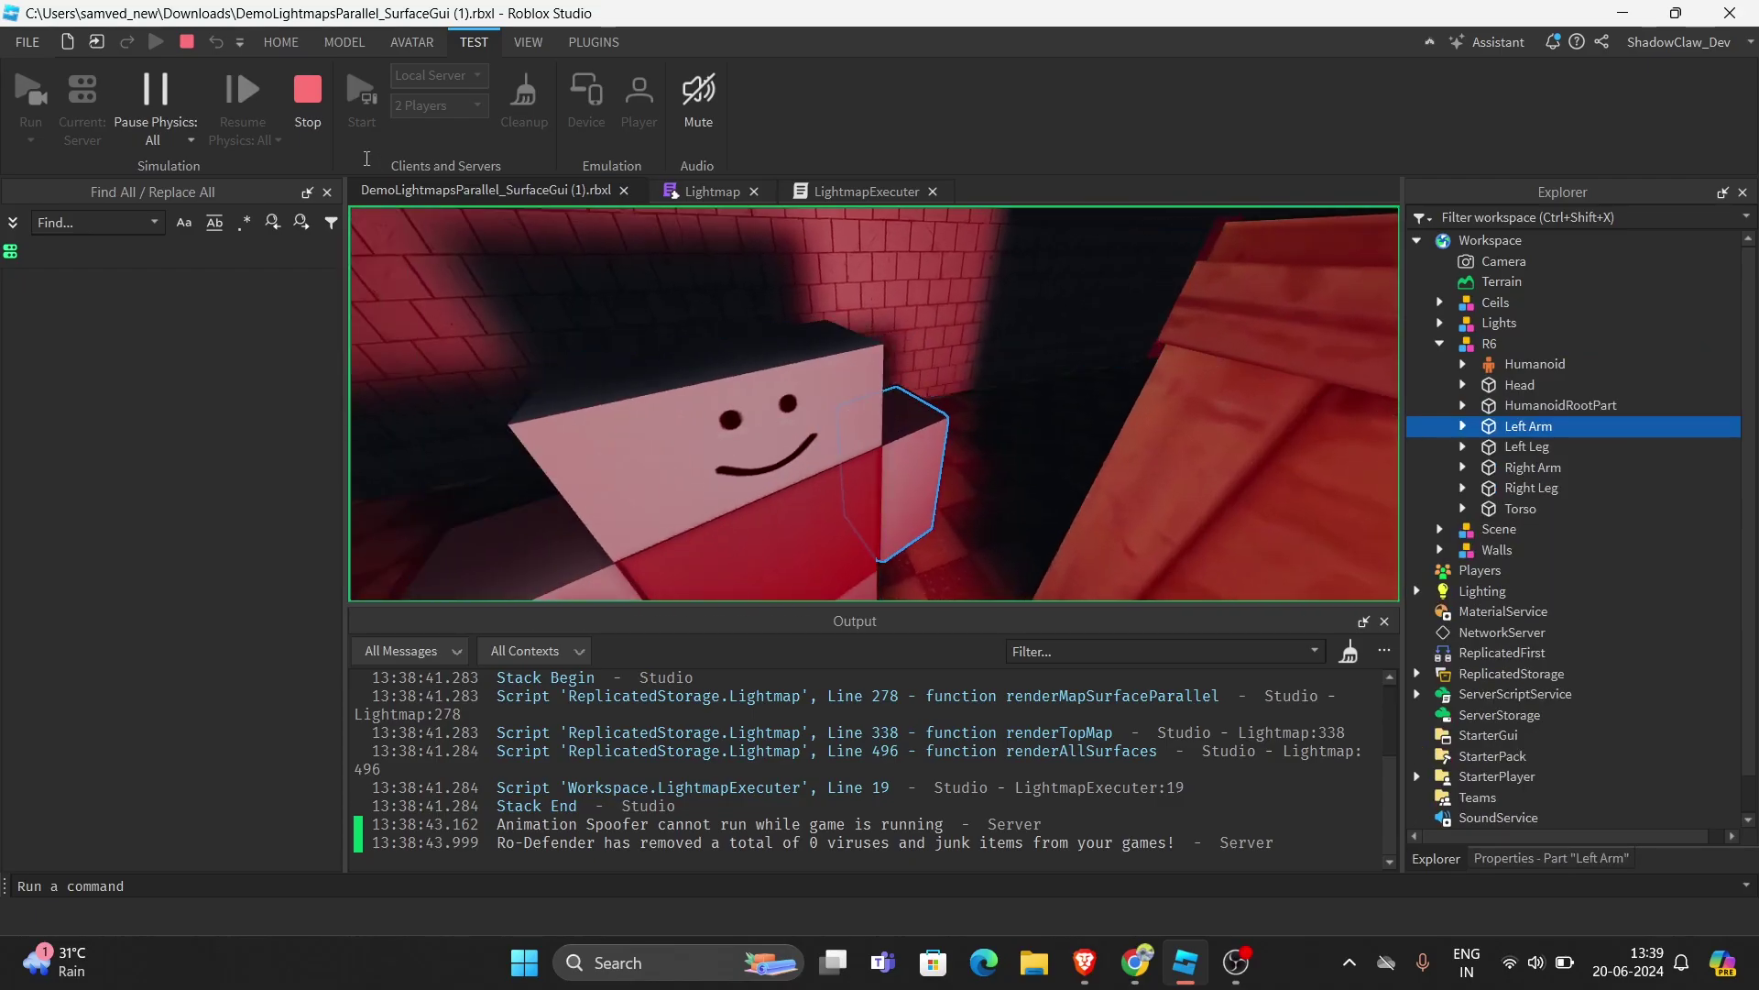
click(324, 124)
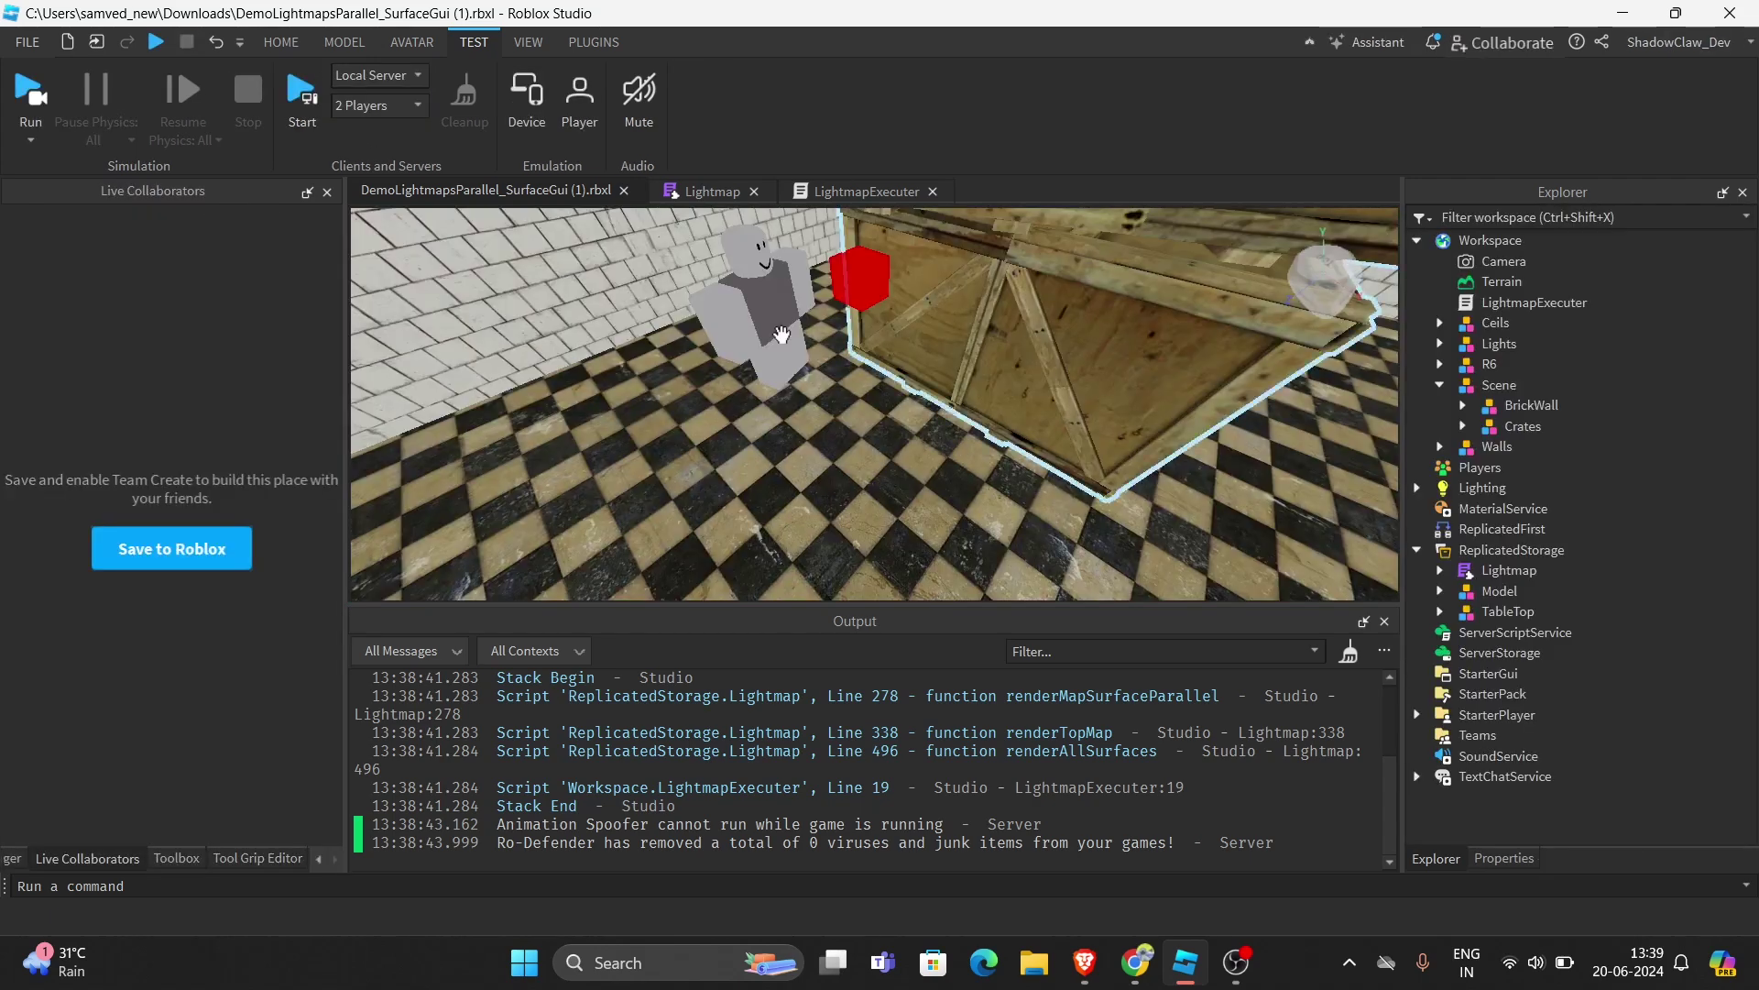
Search the Toolbox's marketplace models for "mesh" and insert the car mesh near the R6 rig
key(w)
right_drag(878, 383, 862, 371)
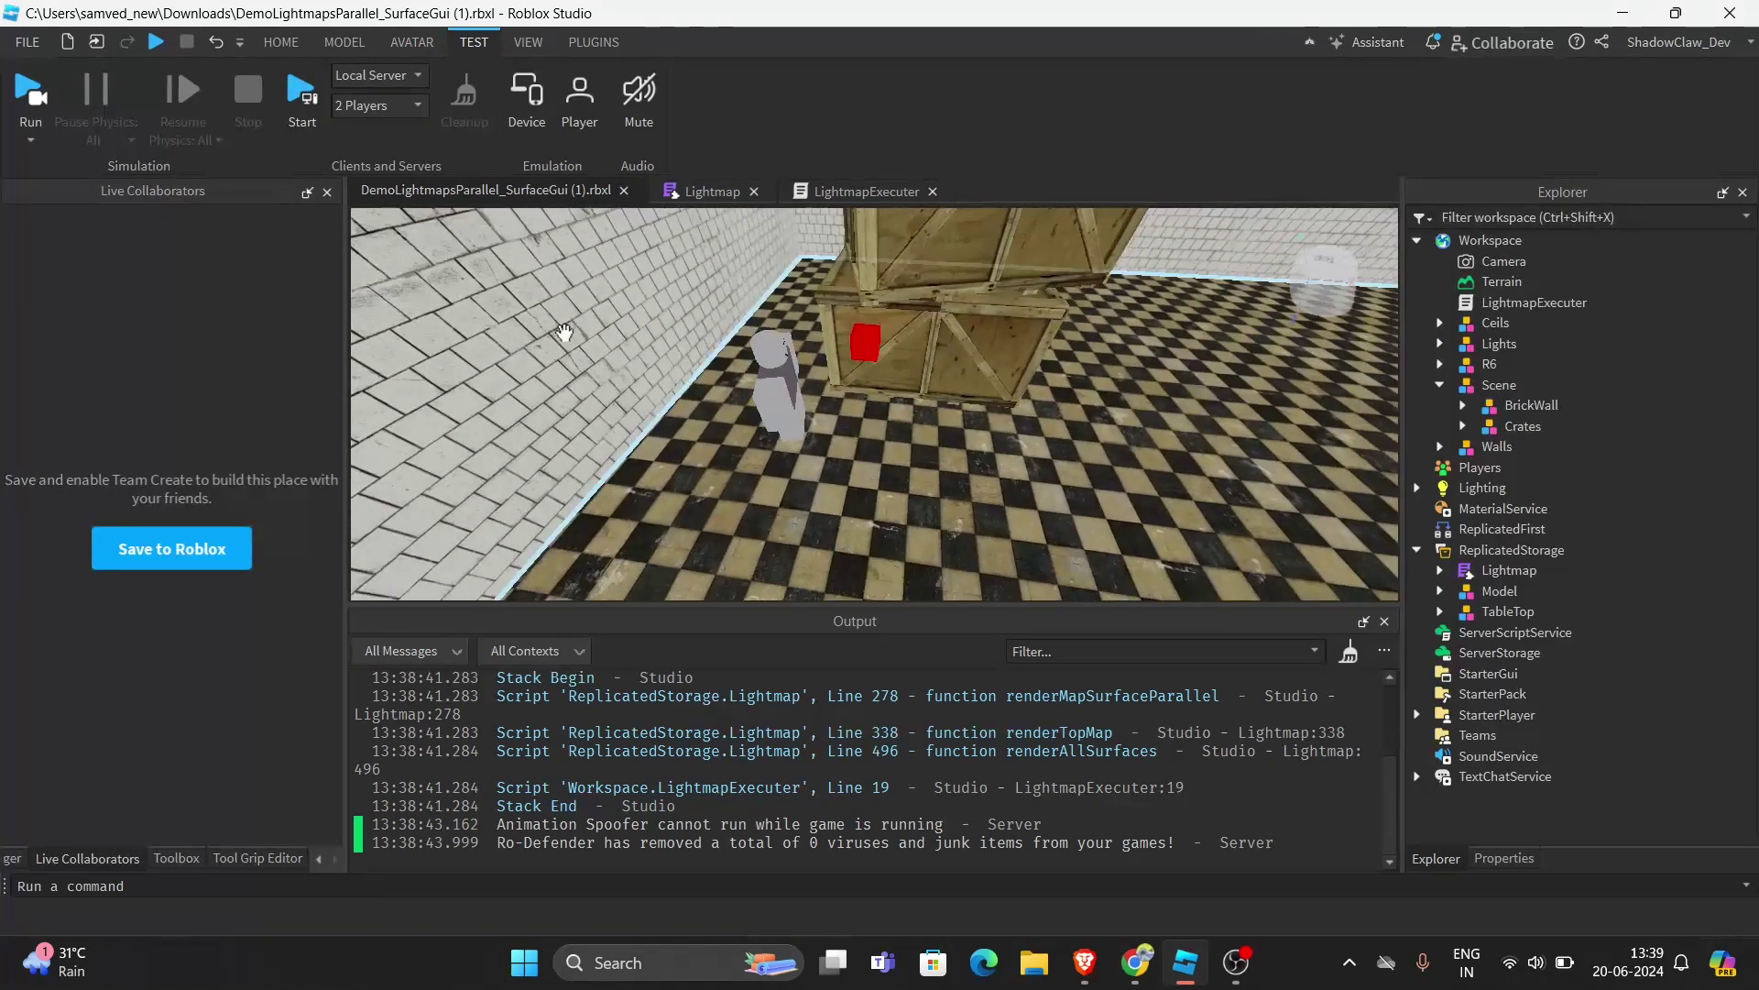
click(170, 859)
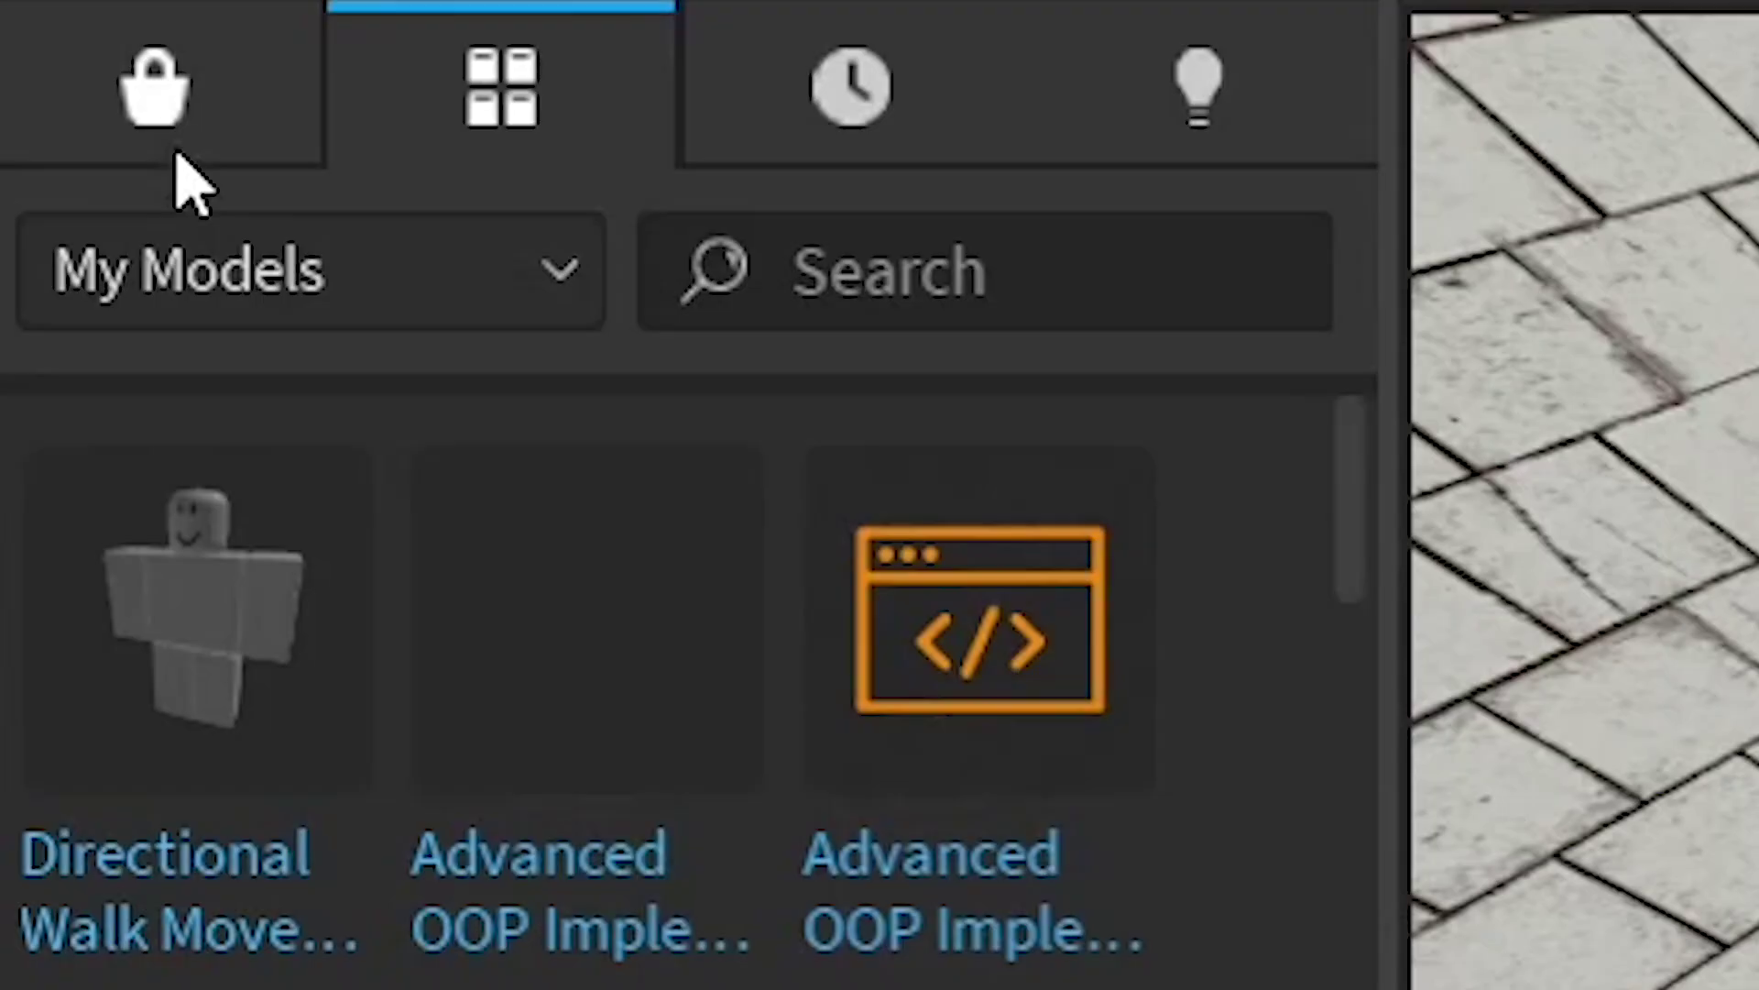
click(48, 231)
click(213, 268)
key(Return)
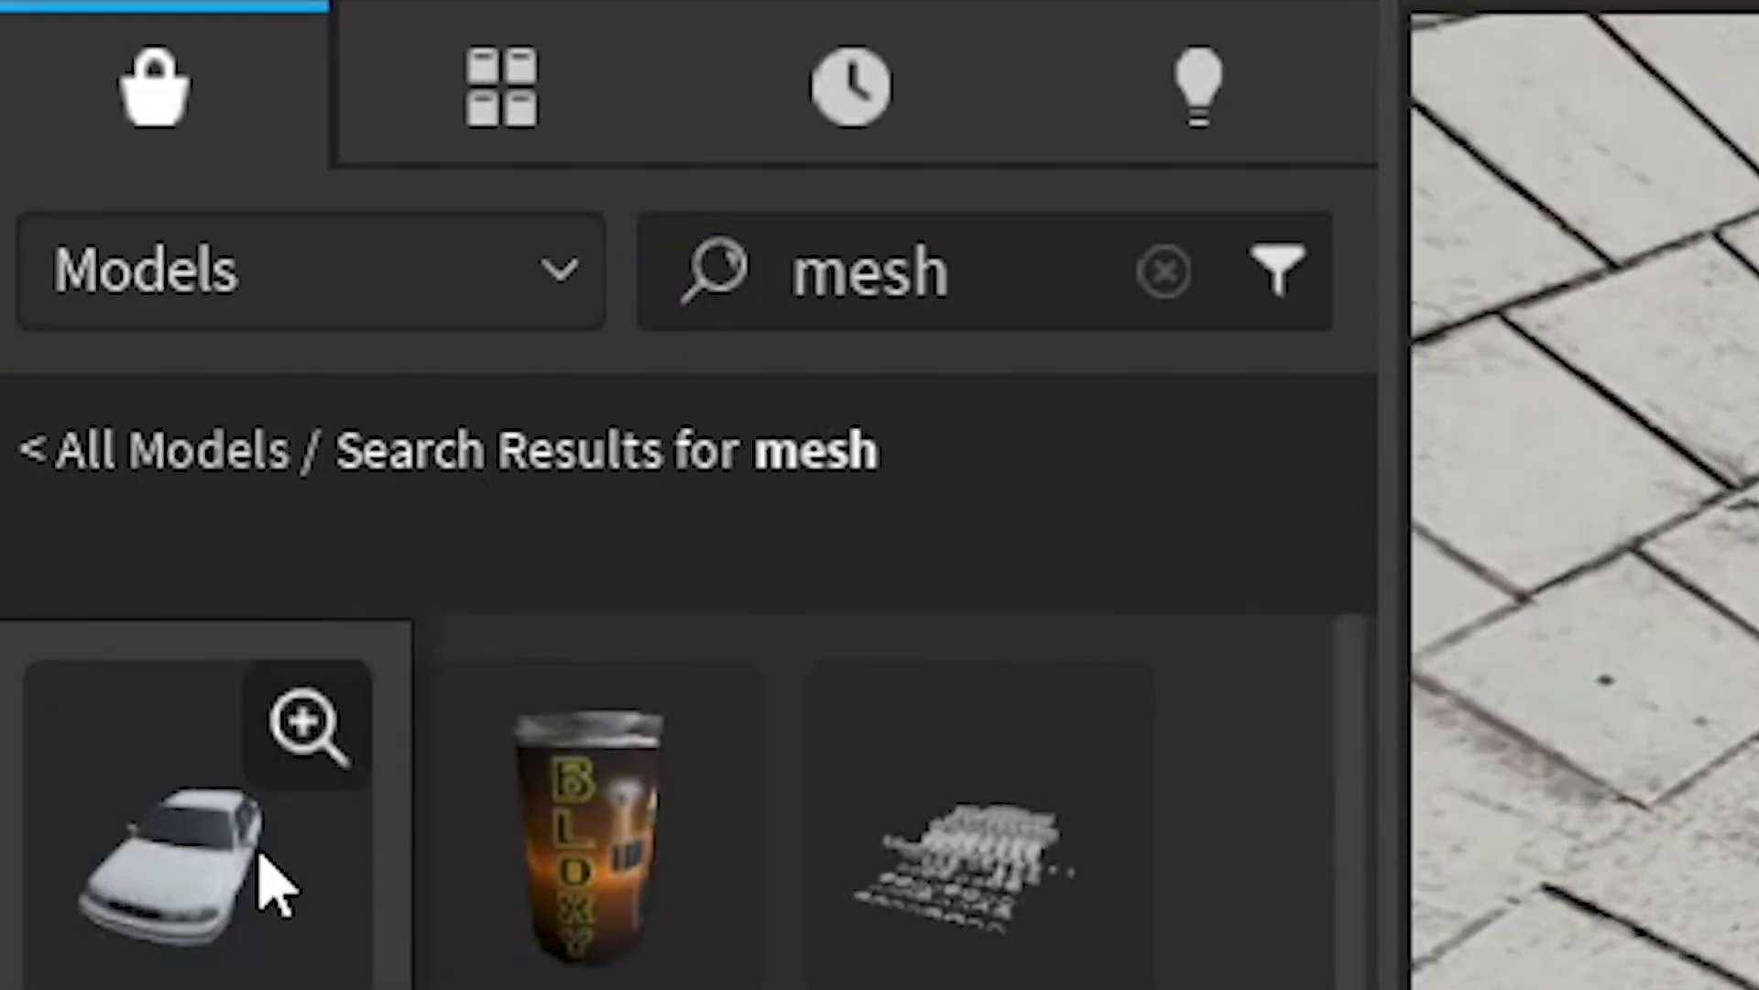
click(980, 847)
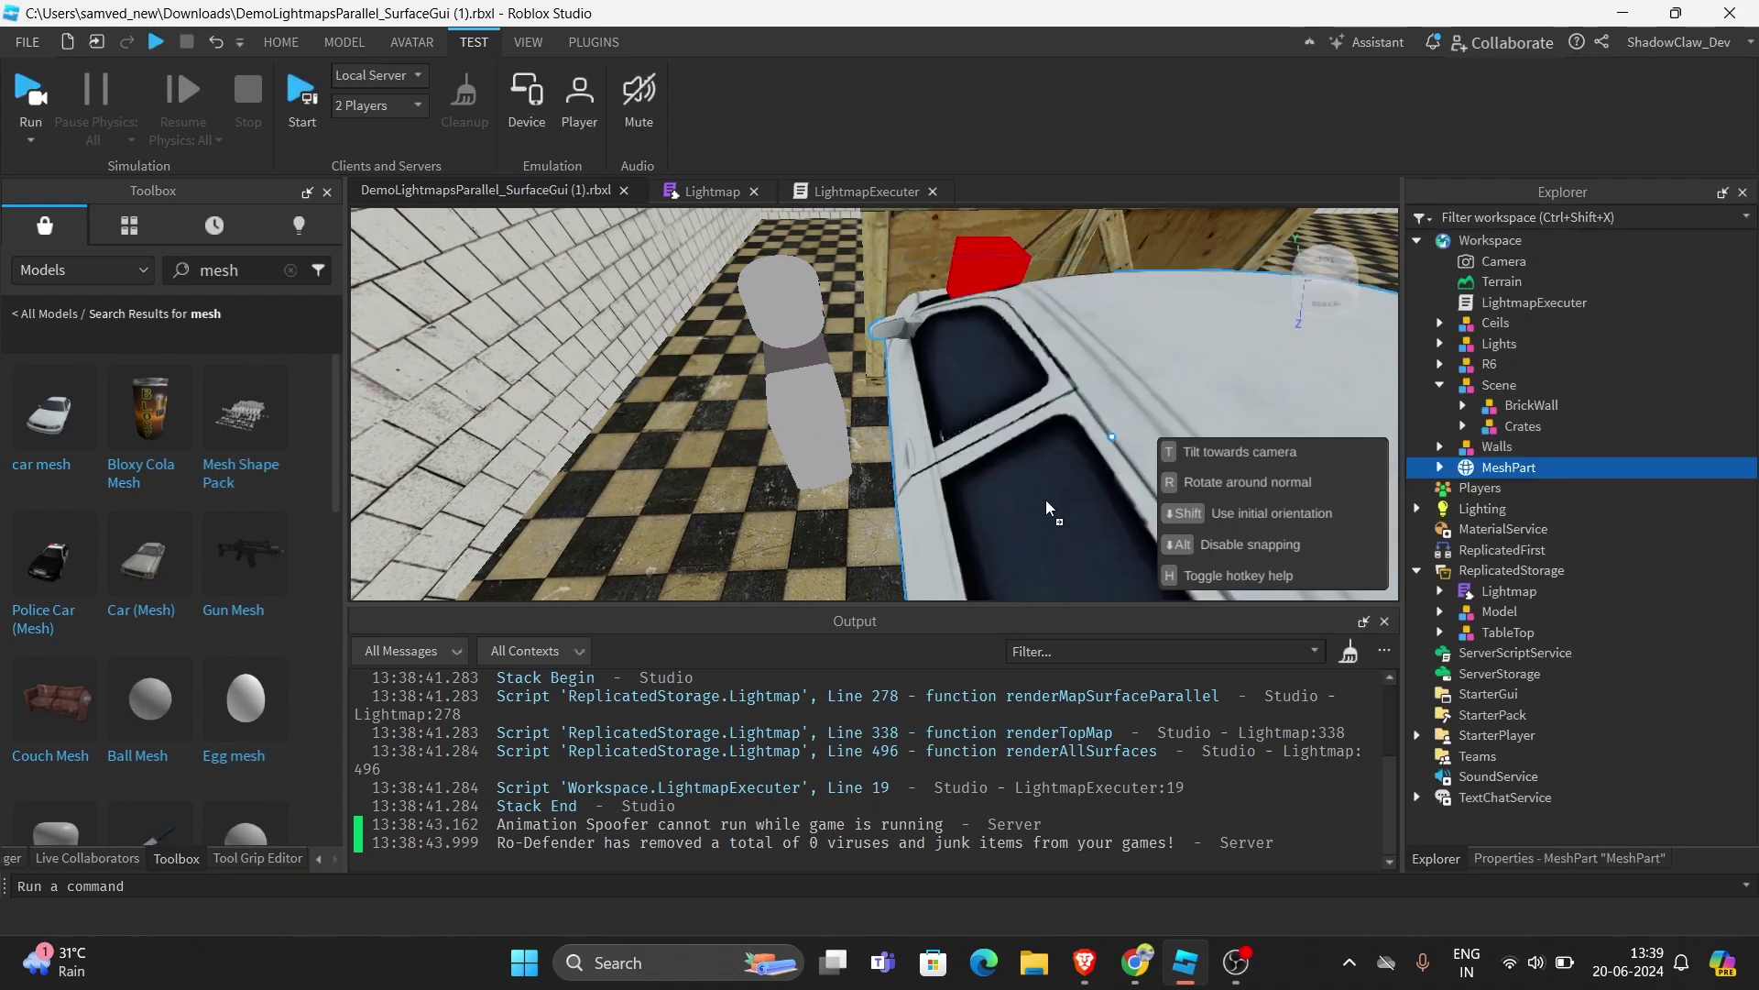
Scale the car mesh down so it fits on the checkered floor beside the R6 rig and crates
drag(1045, 505, 1042, 504)
scroll(1041, 504, down, 5)
drag(911, 466, 1060, 420)
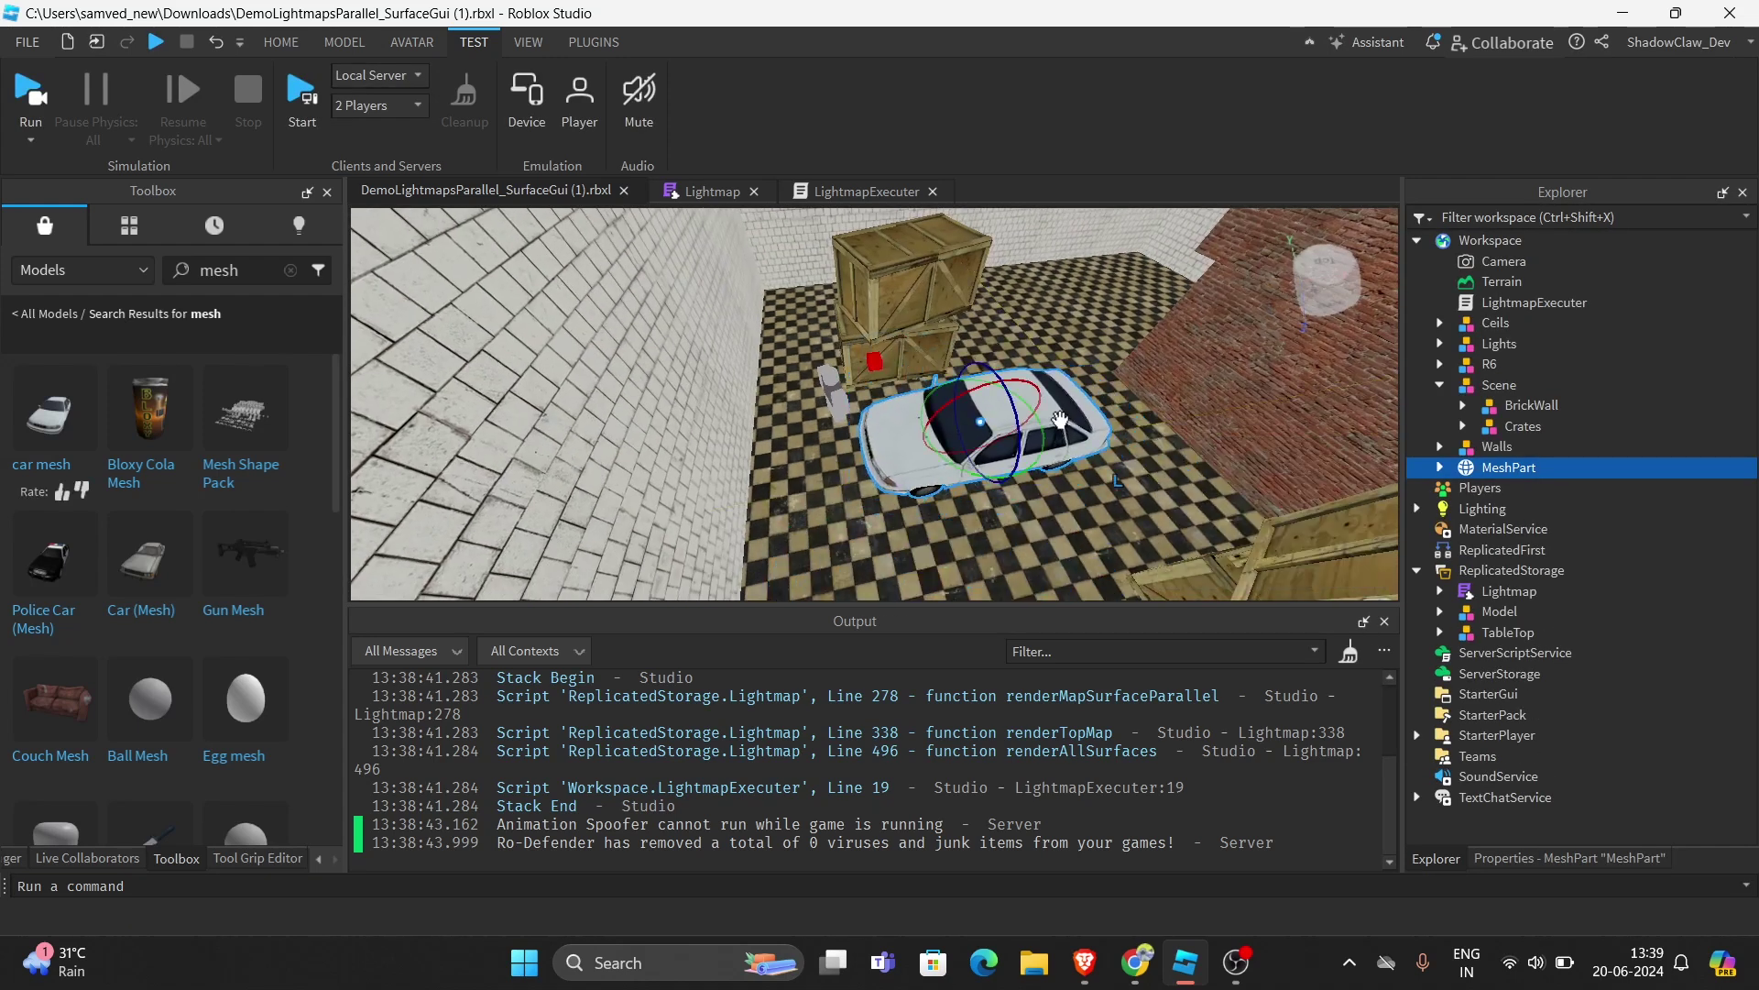
click(264, 100)
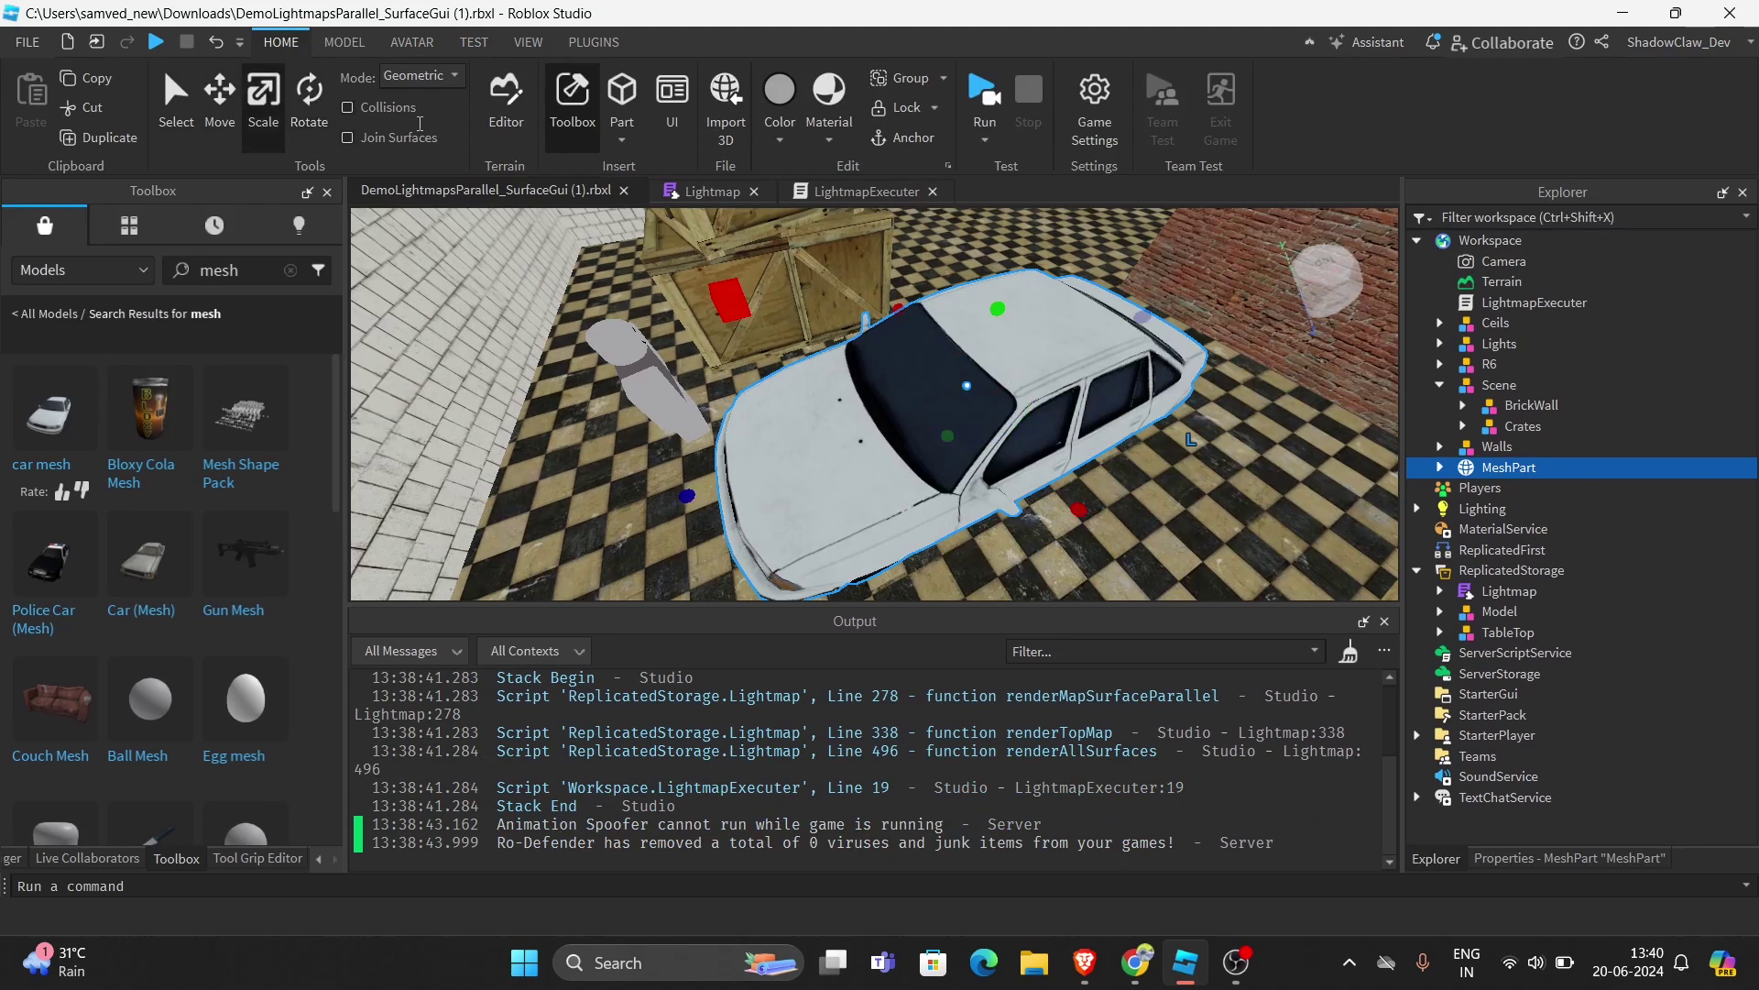
mouse_move(1146, 314)
mouse_down()
mouse_move(1099, 342)
mouse_move(1127, 323)
mouse_up()
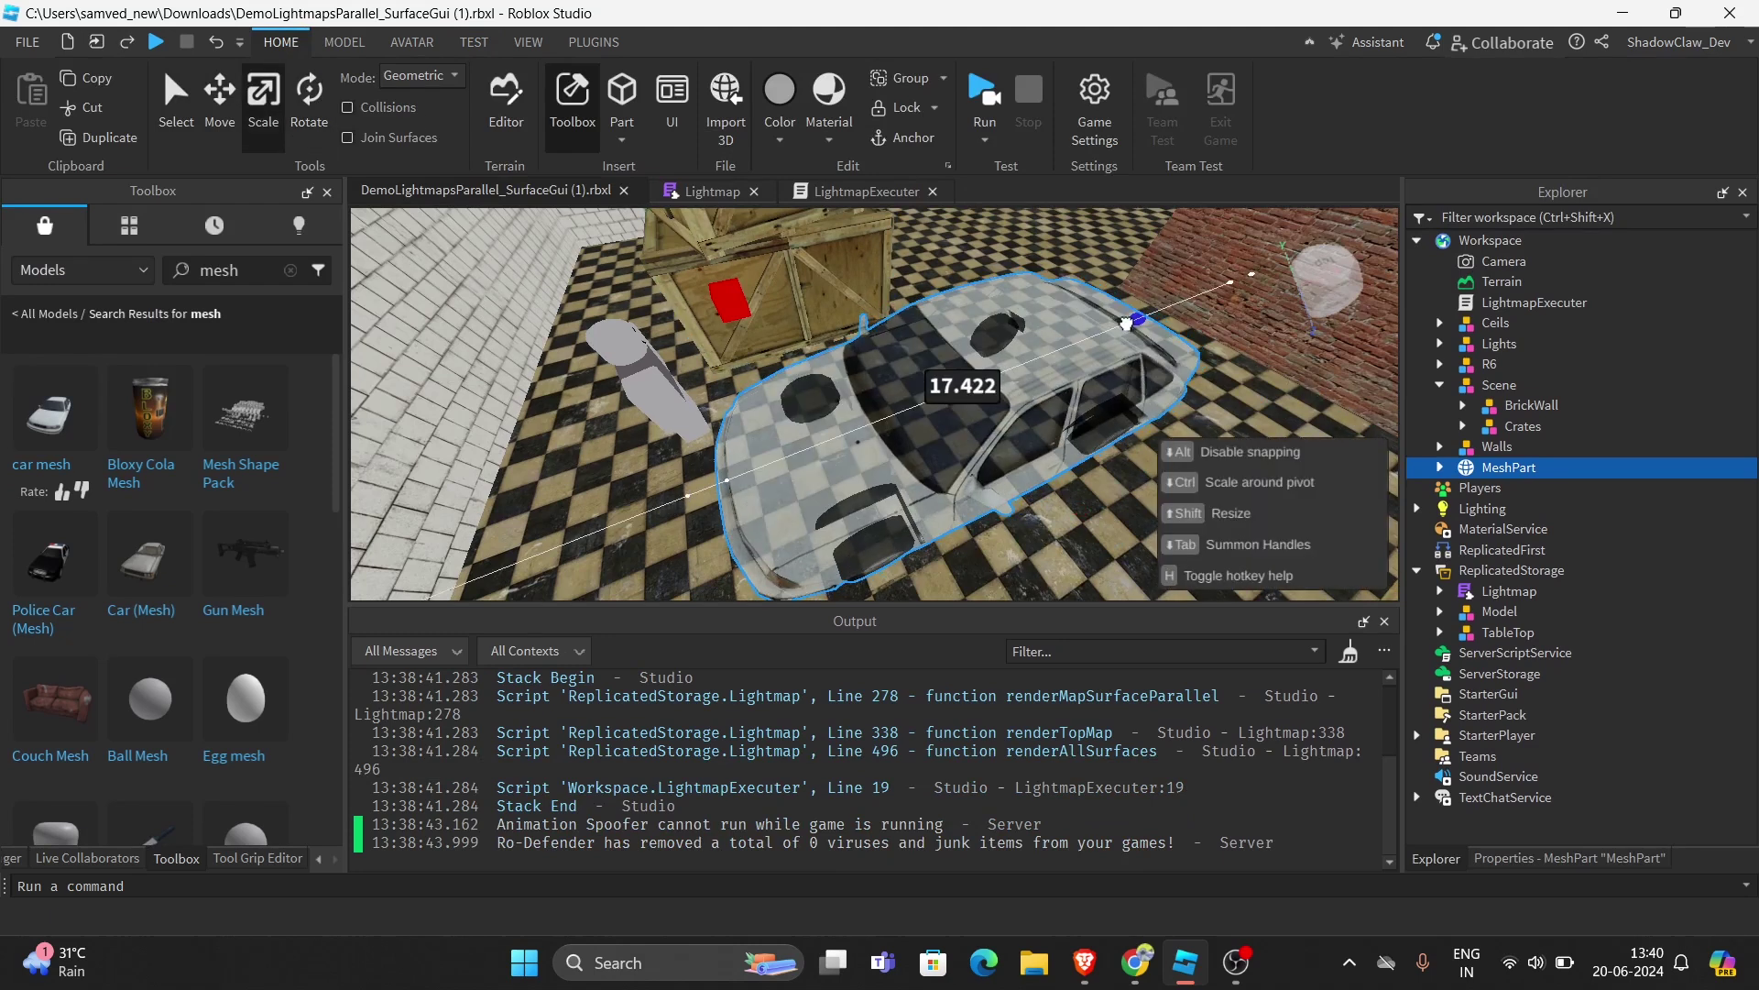
drag(1020, 365, 946, 428)
right_drag(946, 428, 946, 428)
scroll(947, 428, down, 3)
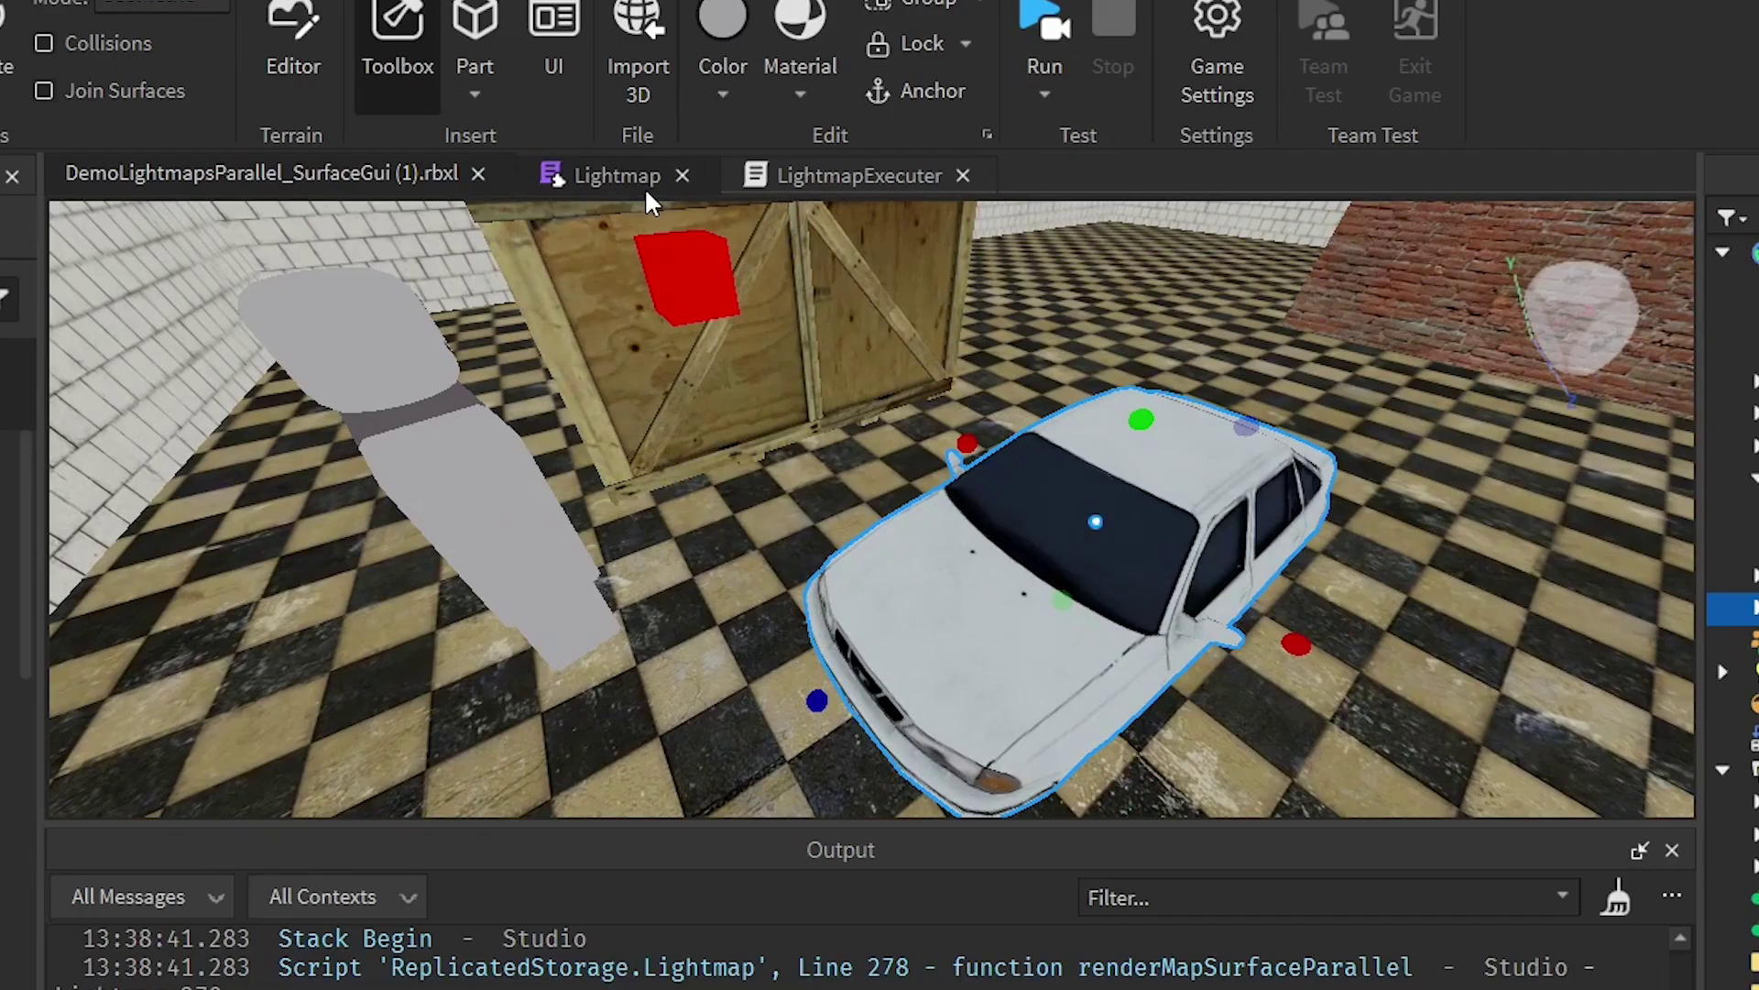
Change the renderAllSurfaces target in the LightmapExecuter script to workspace.MeshPart and run the simulation
click(645, 187)
click(860, 174)
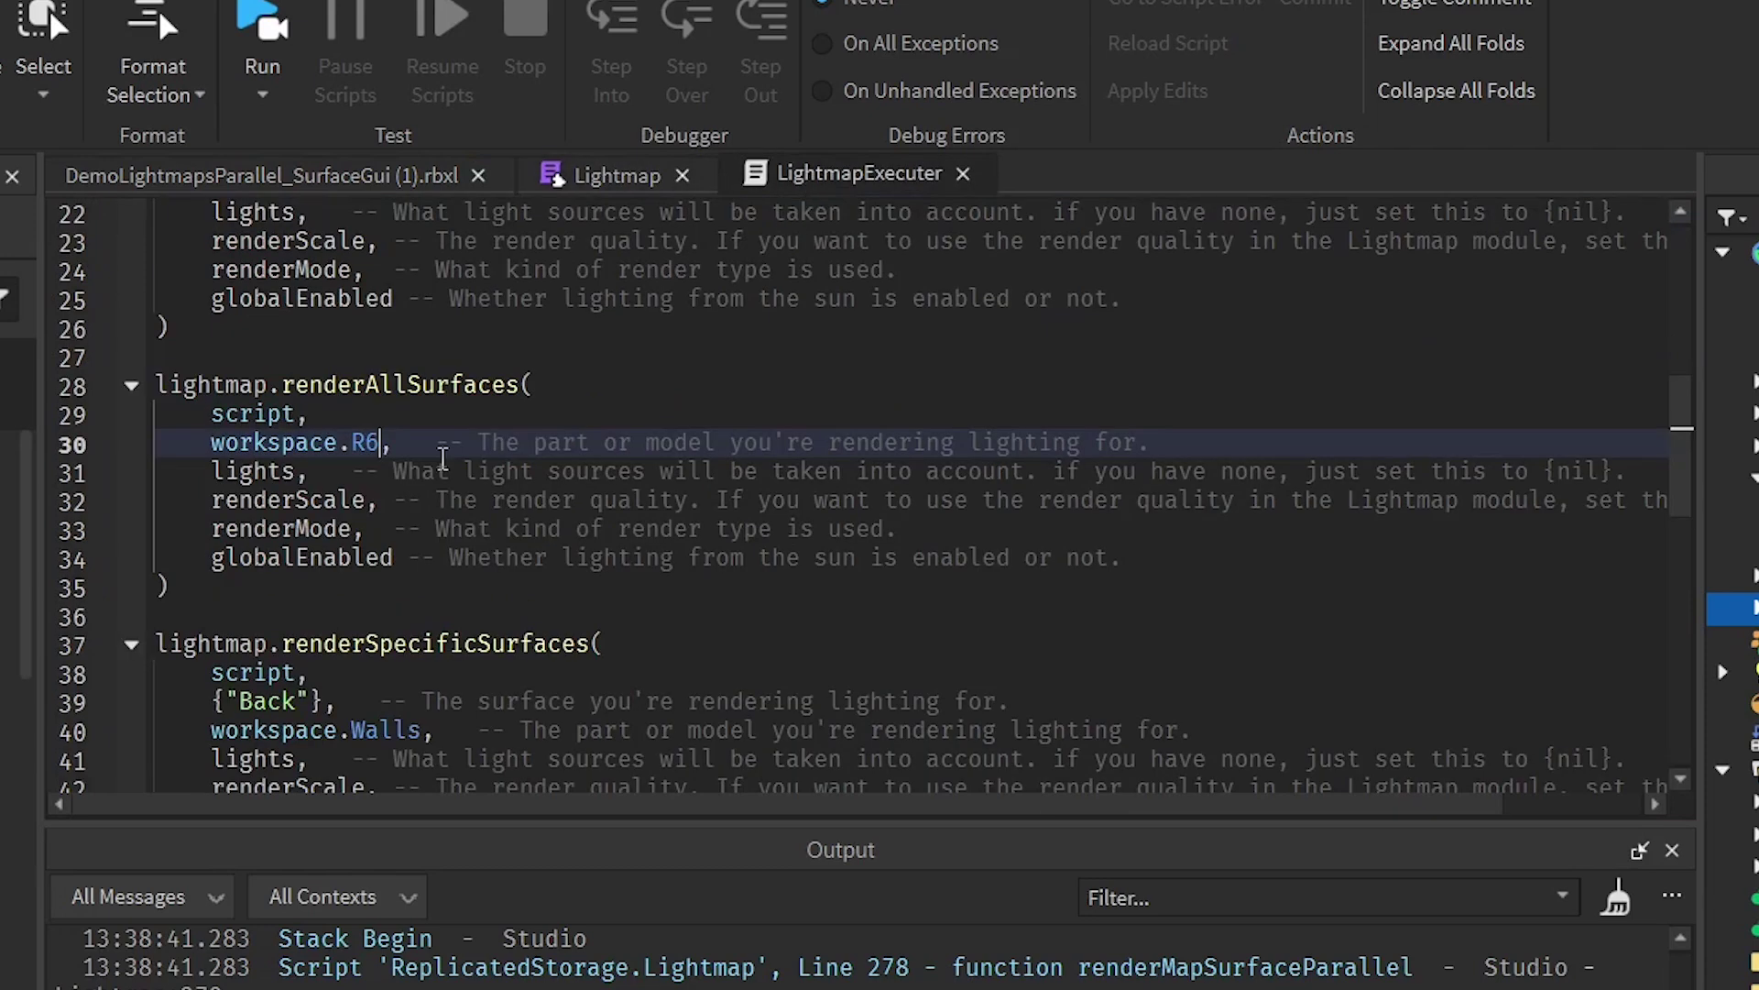
text(MeshPart)
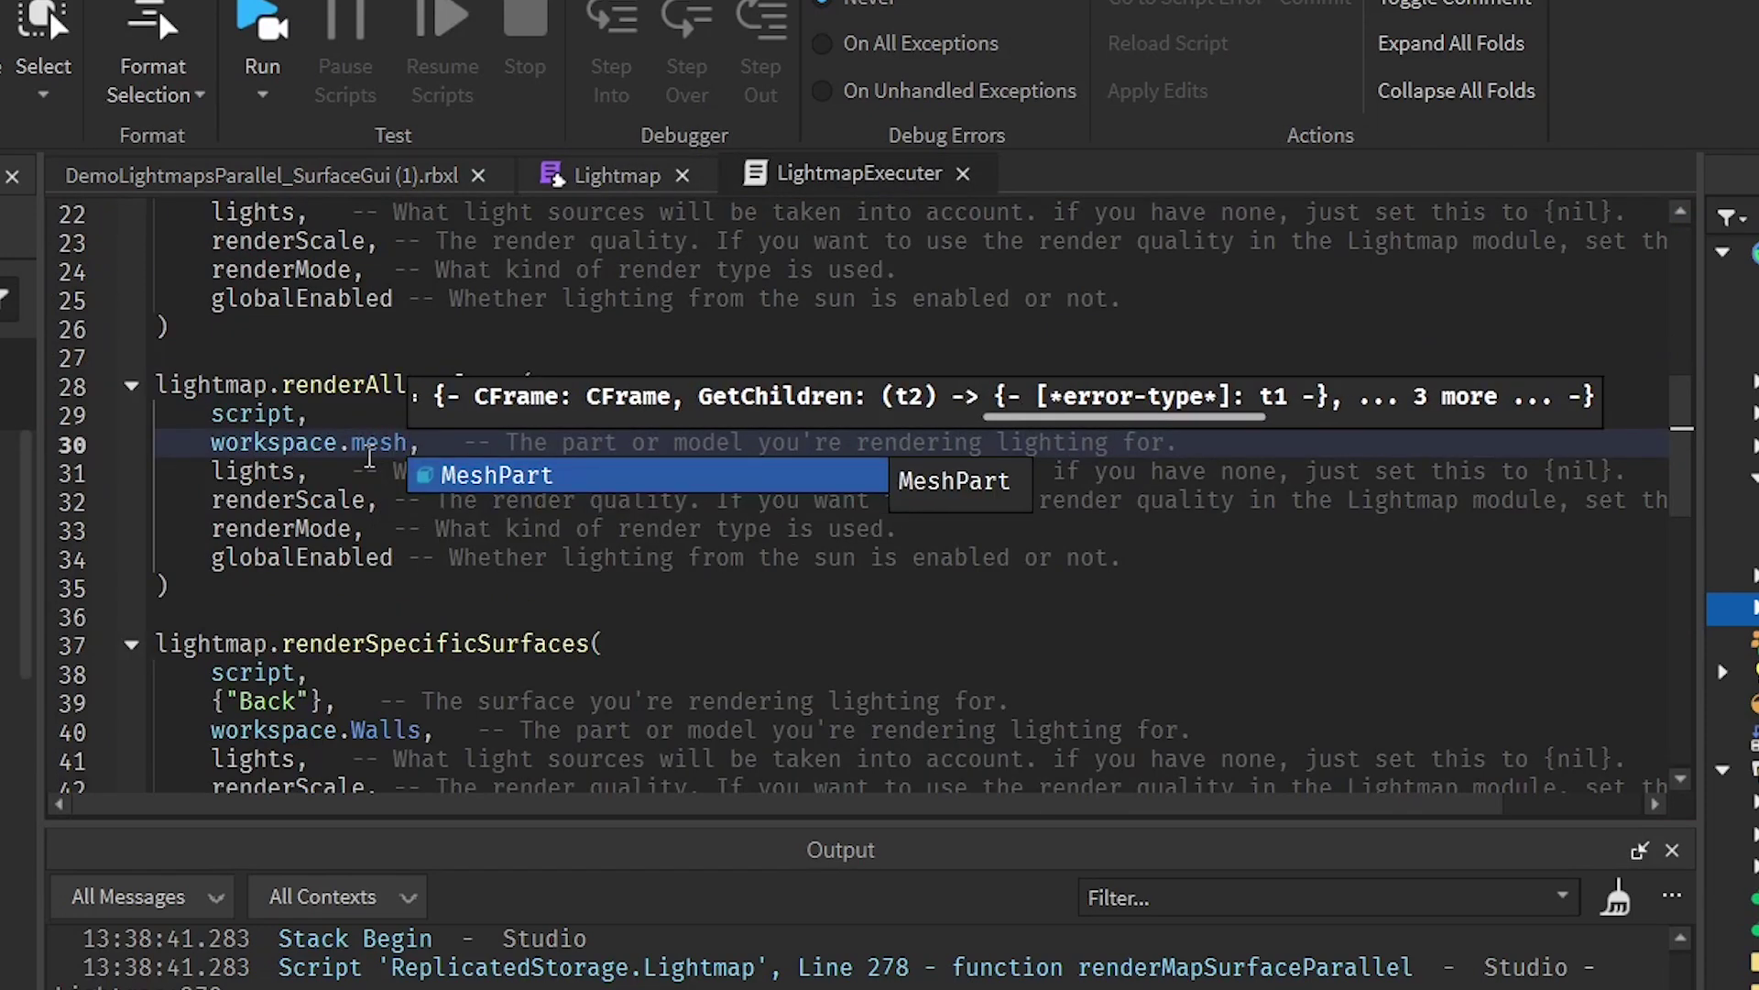
click(216, 178)
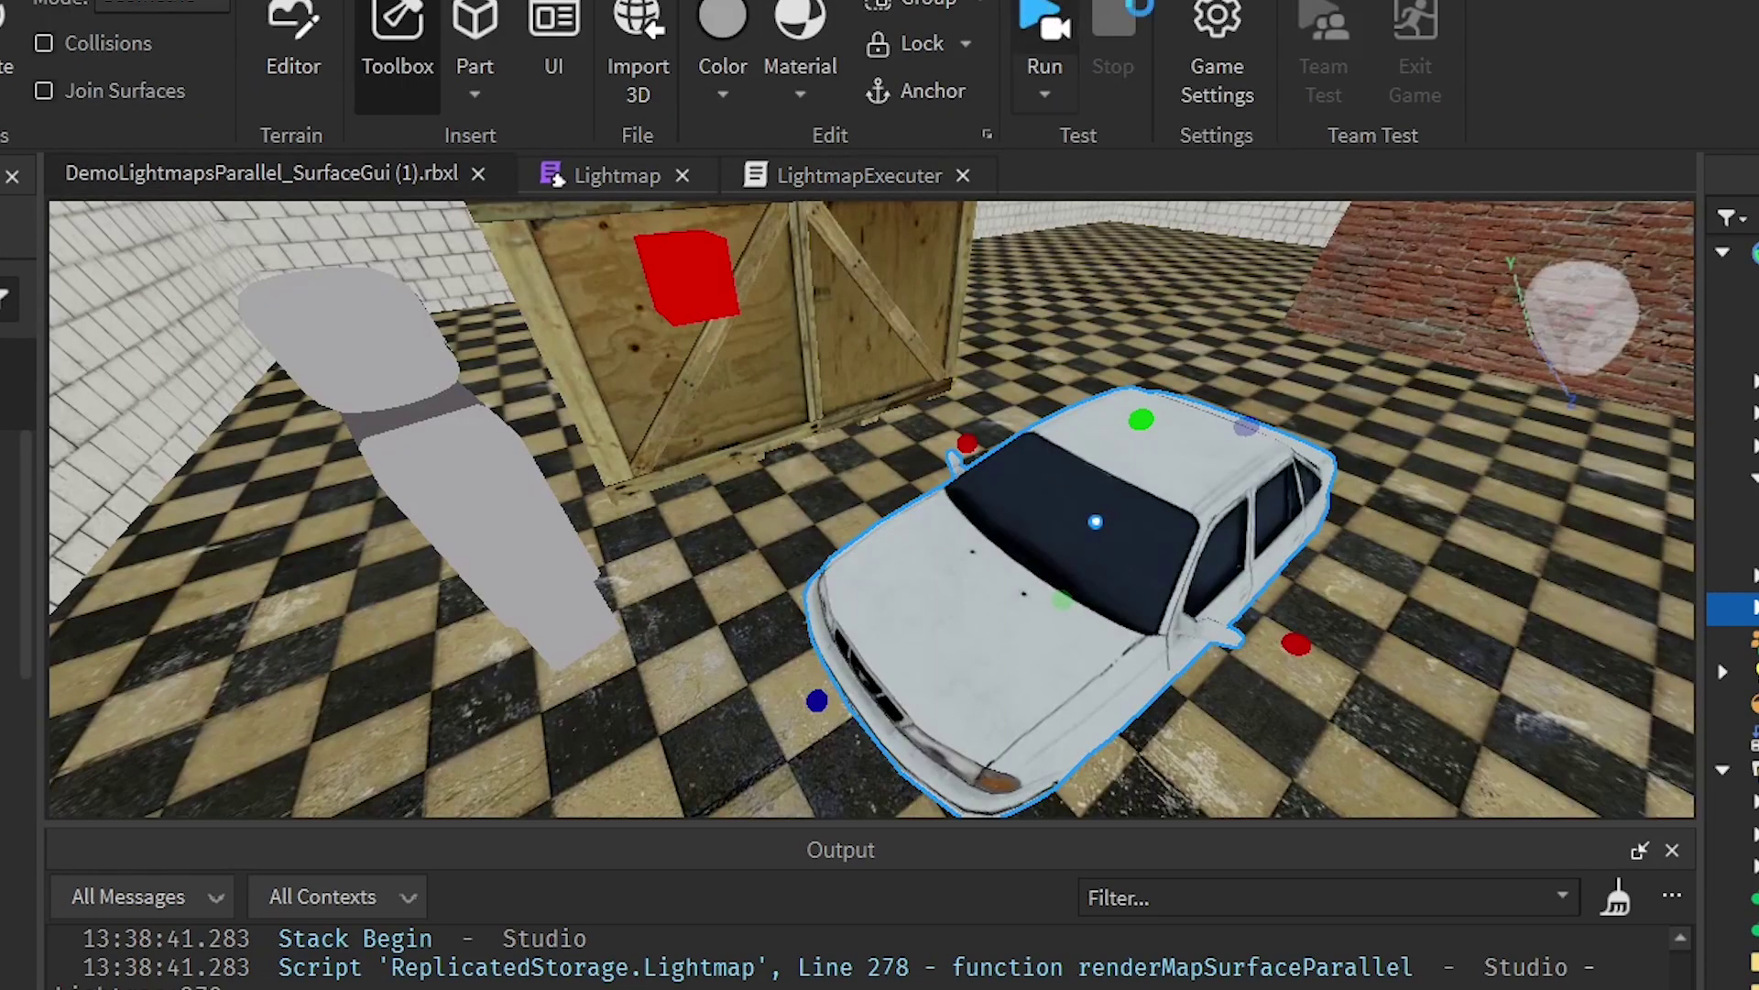
key(F8)
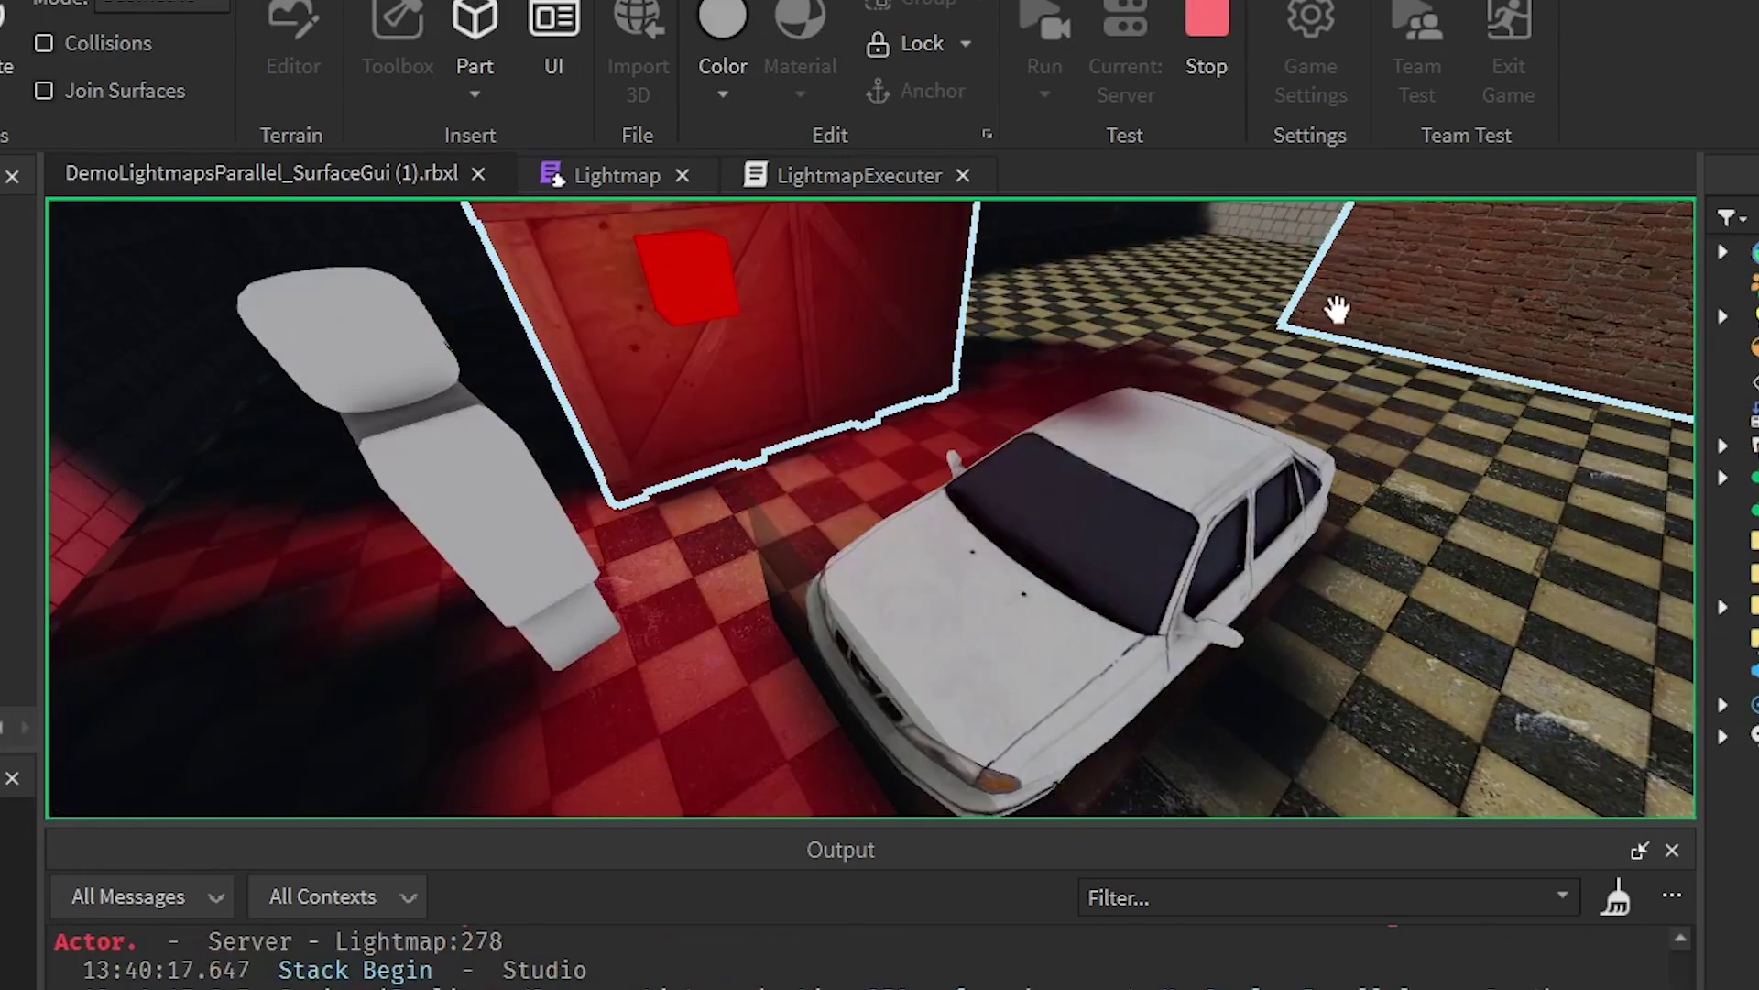
Examine the car mesh's baked lighting and the dark areas around it from several angles, and stop the simulation
key(w)
right_drag(1335, 309, 1299, 345)
key(s)
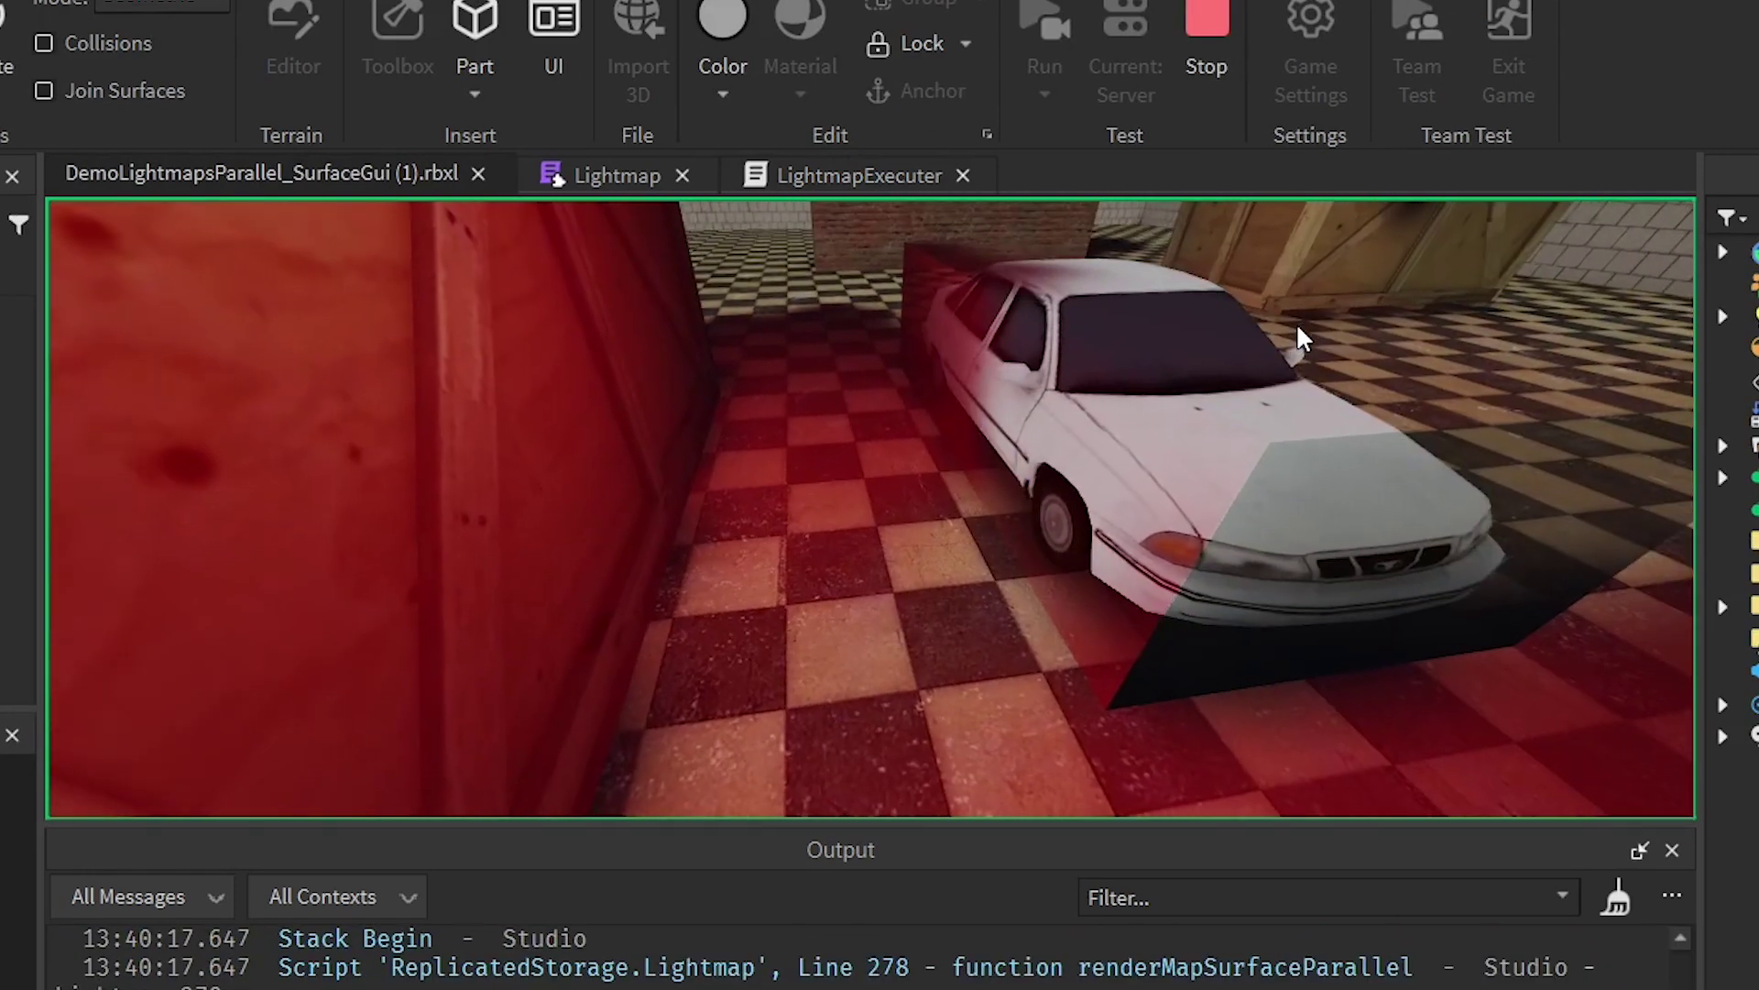
key(w)
key(d)
right_drag(1297, 417, 1103, 463)
key(s)
key(w)
key(d)
key(s)
key(a)
mouse_move(1179, 530)
right_down()
mouse_move(1253, 552)
mouse_move(1178, 514)
right_up()
key(w)
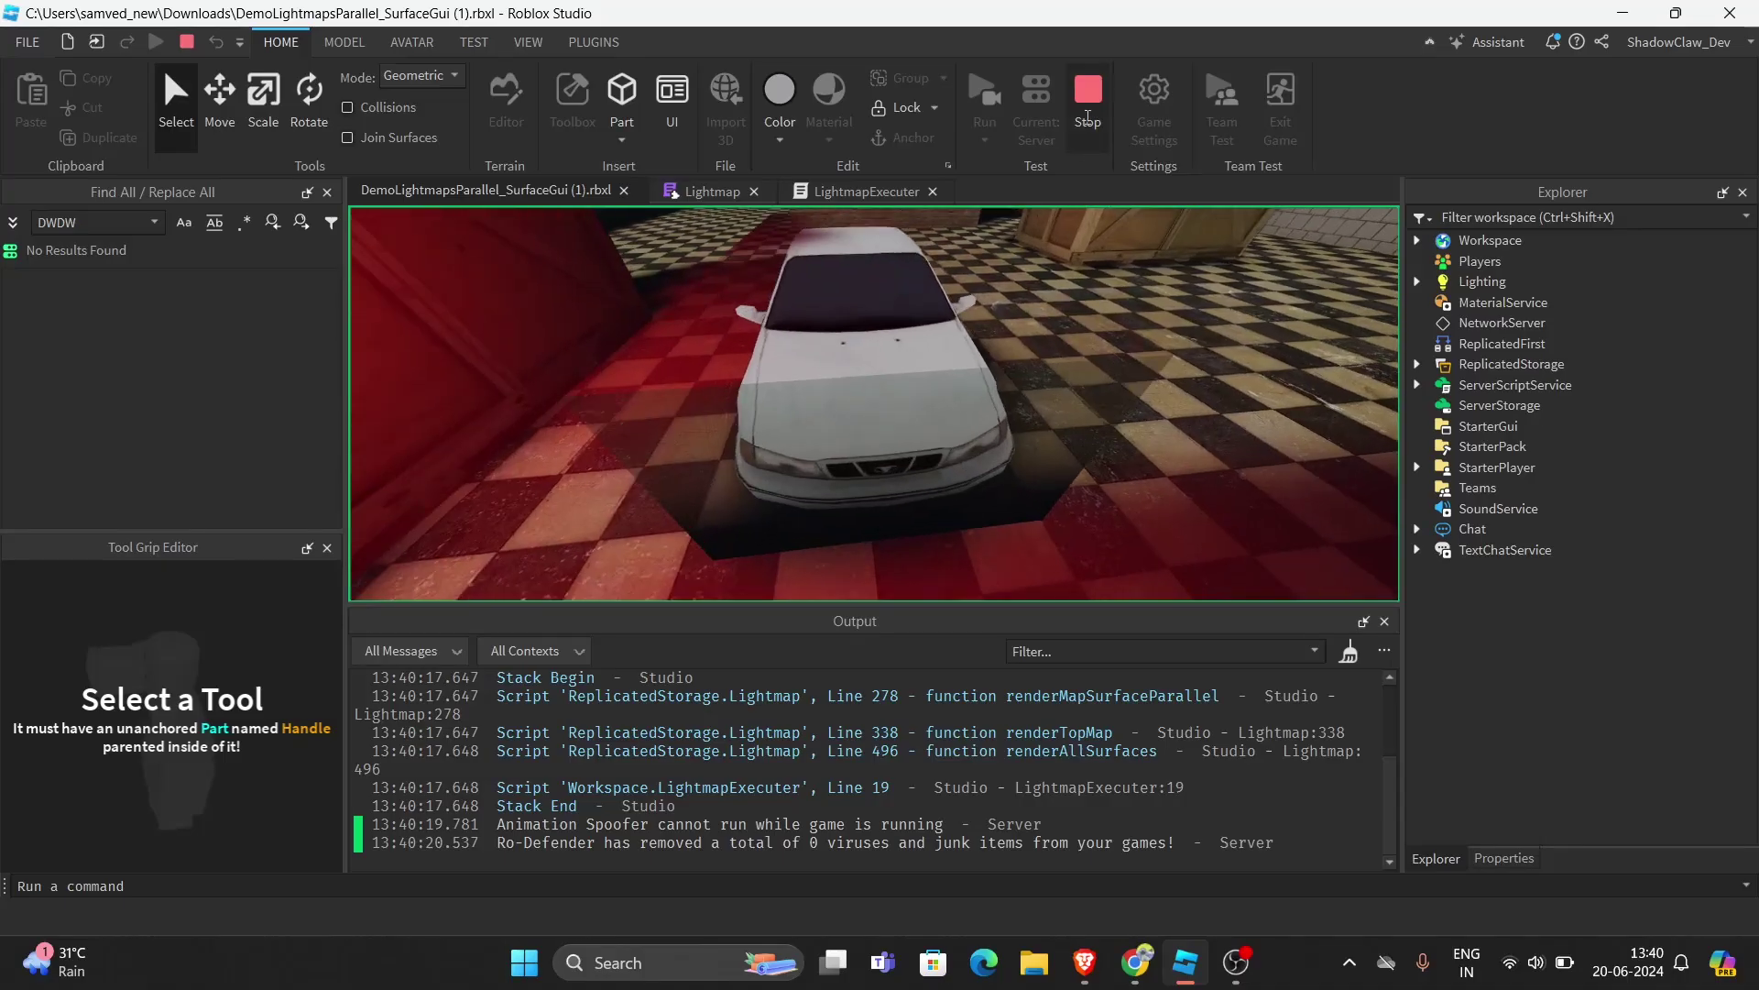
click(1088, 117)
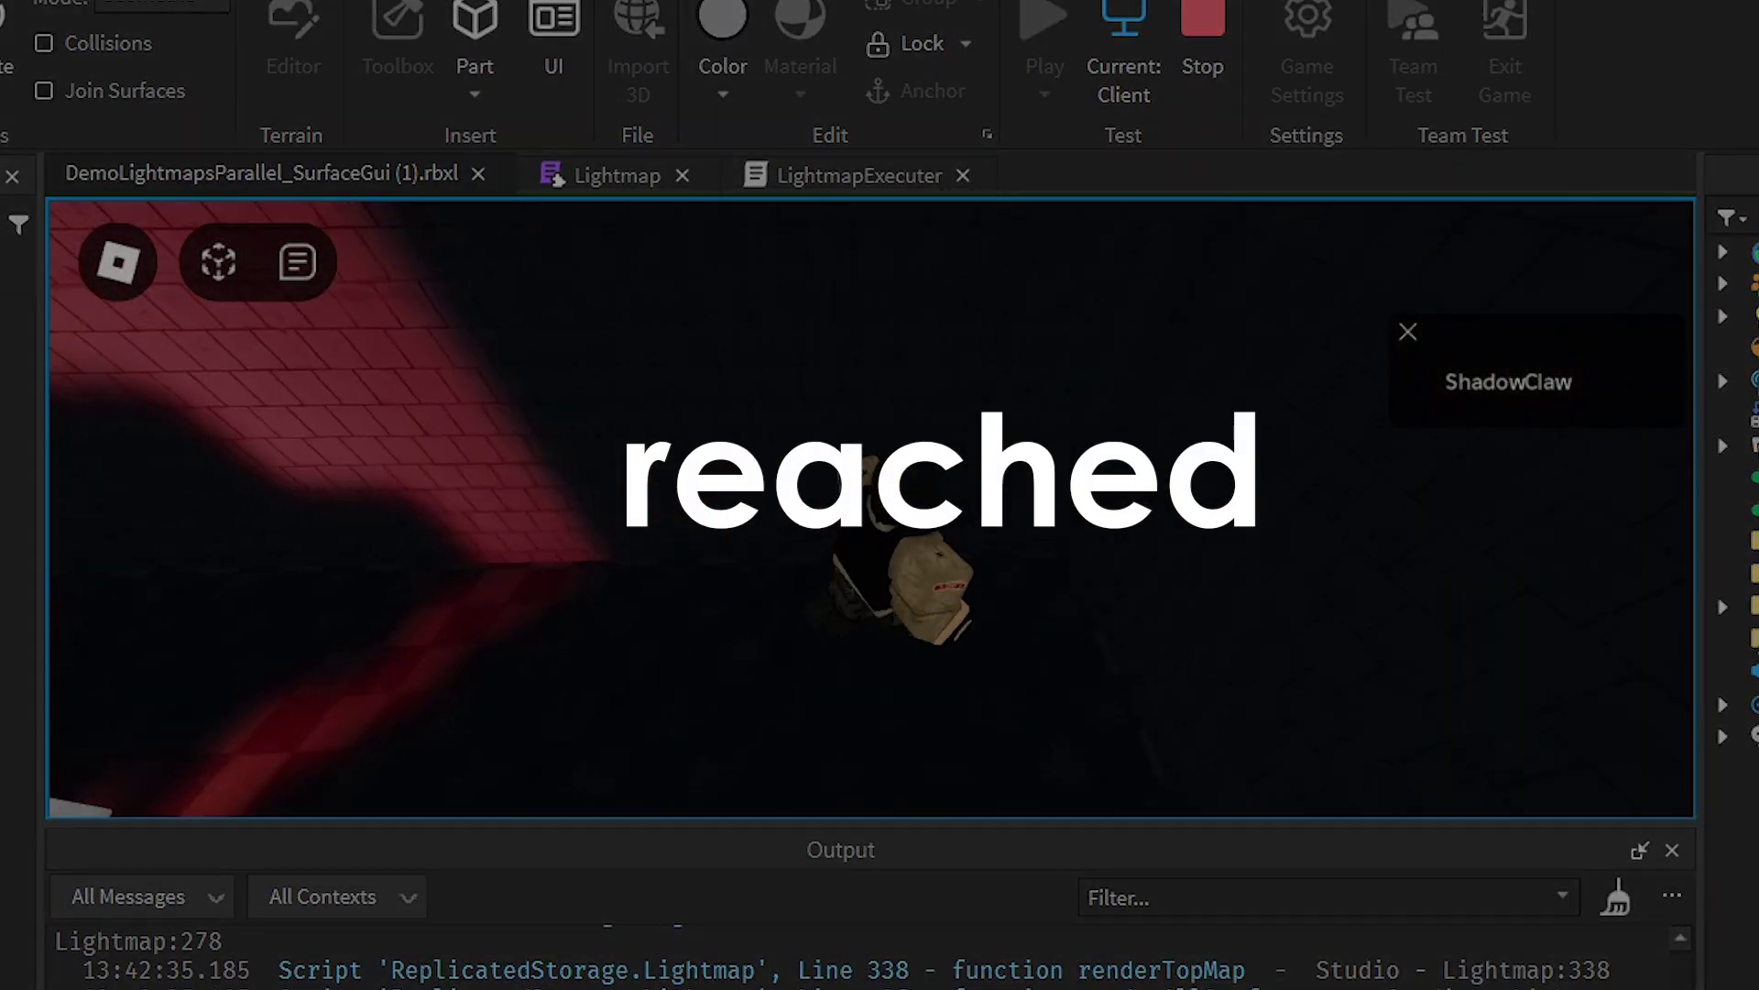
Walk the player avatar along the red-lit brick wall near the R6 rig in the play test
right_drag(841, 454, 841, 454)
key(w)
key(w)
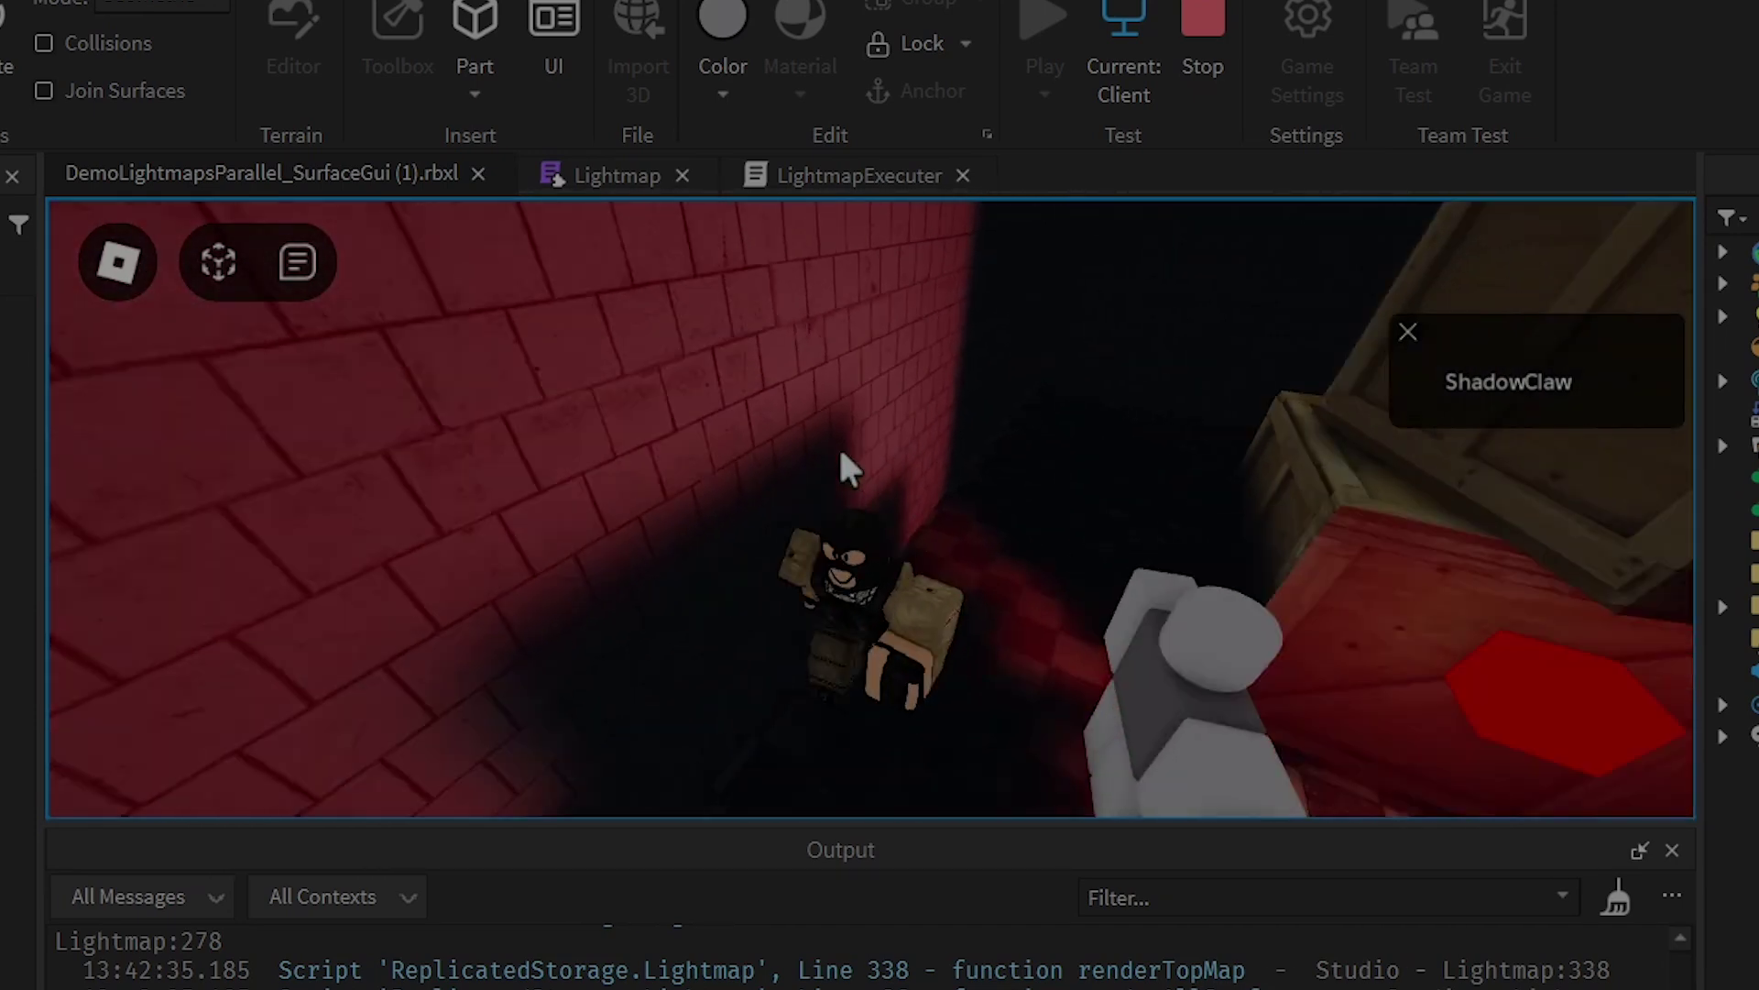